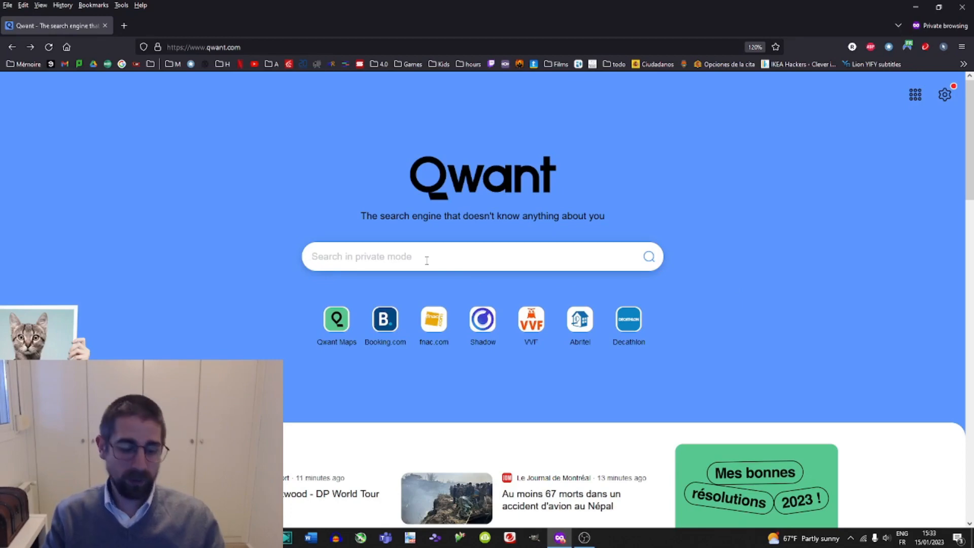
Search the web for ganialy, go to the Genially site and open its login page.
type("ganialy")
key("Return")
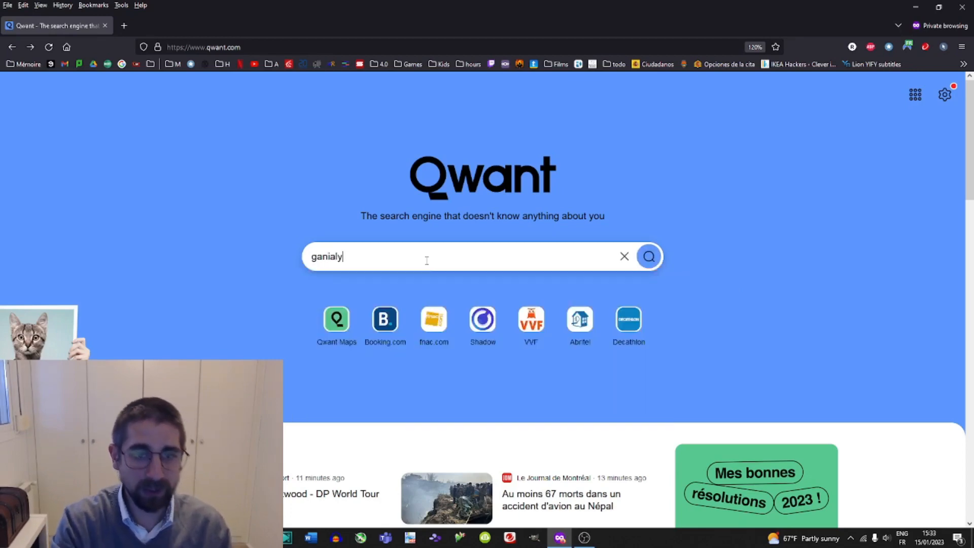
scroll(426, 263, "down", 4)
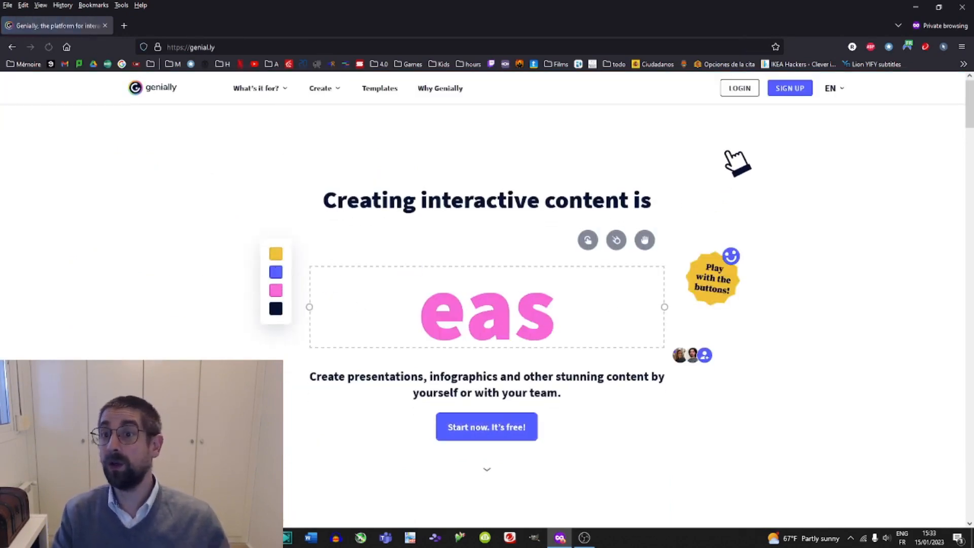
left_click(740, 89)
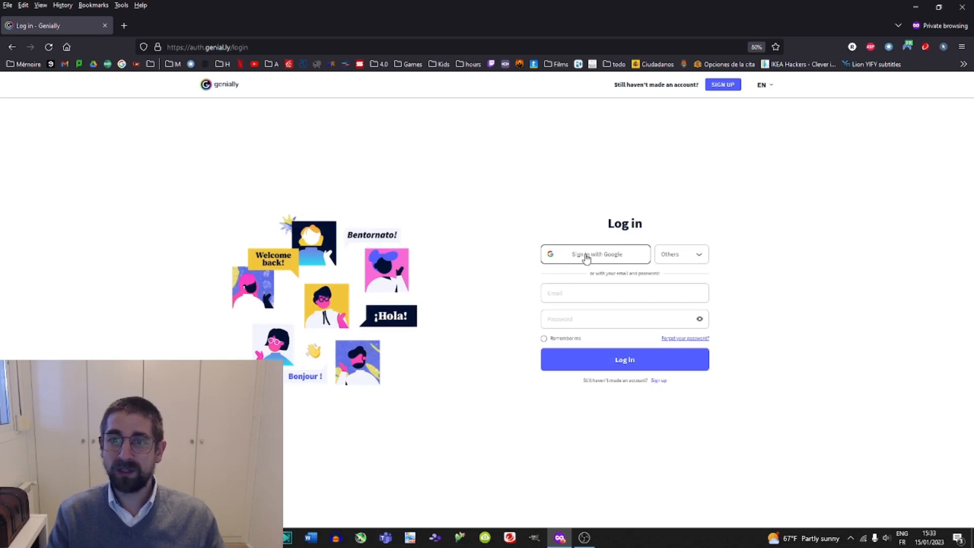
Start logging in with Google and enter the account's e-mail address.
left_click(586, 257)
left_click(425, 273)
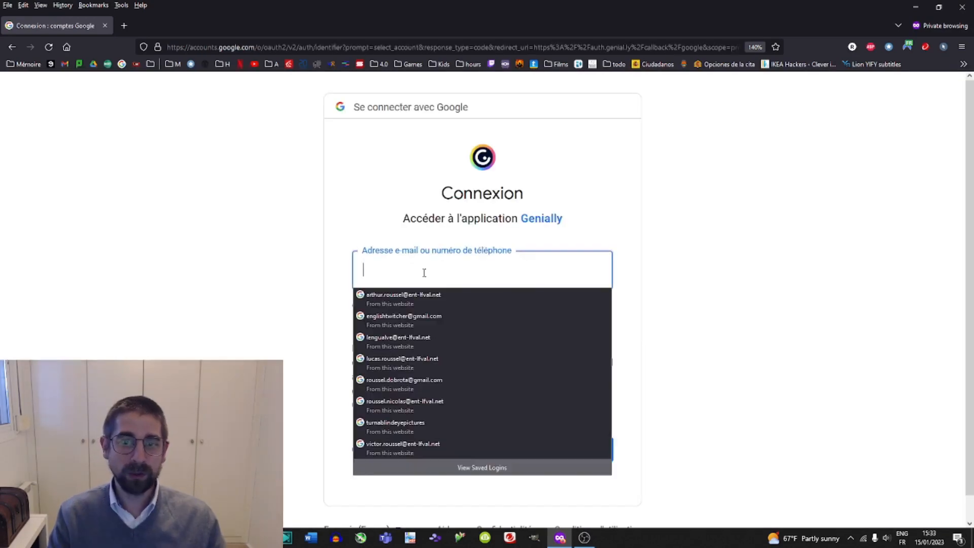
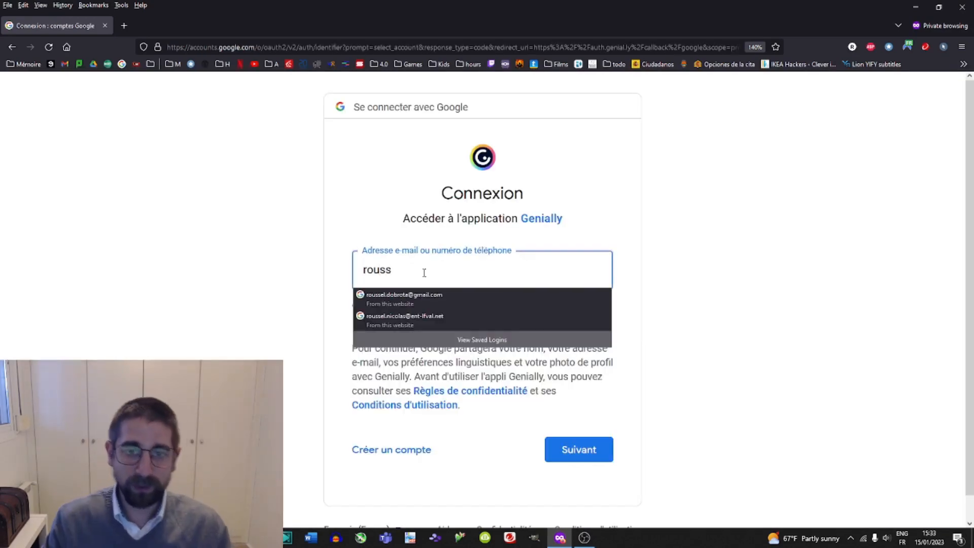
double_click(424, 273)
left_click(411, 269)
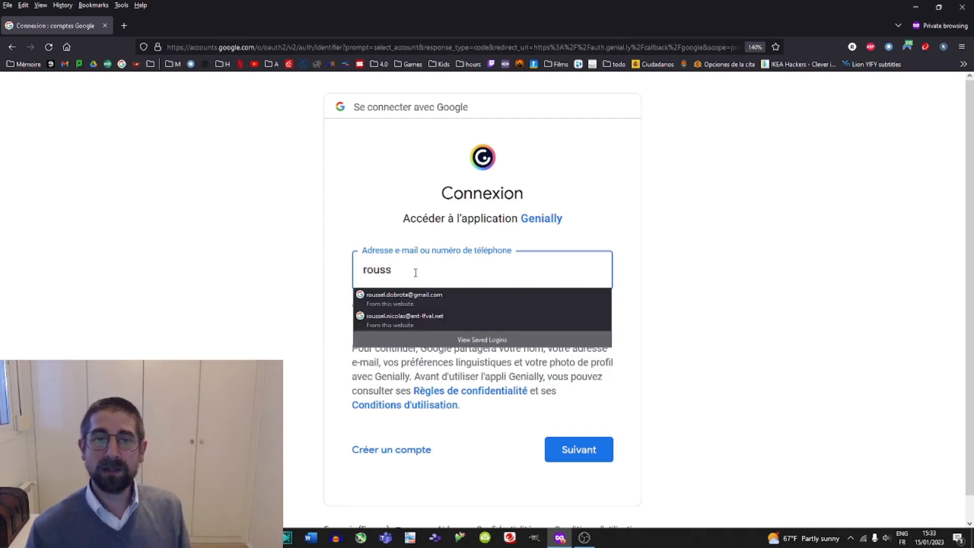
key("BackSpace")
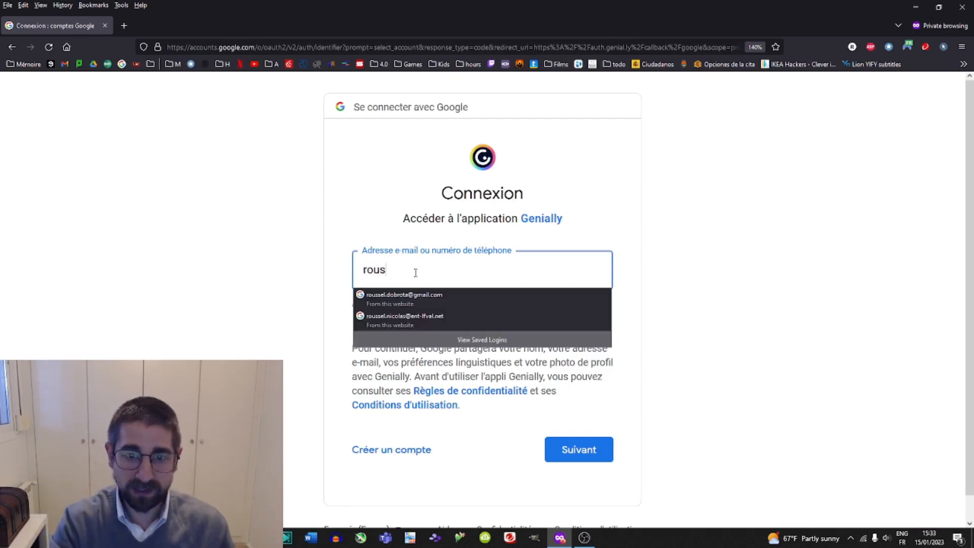
key("BackSpace")
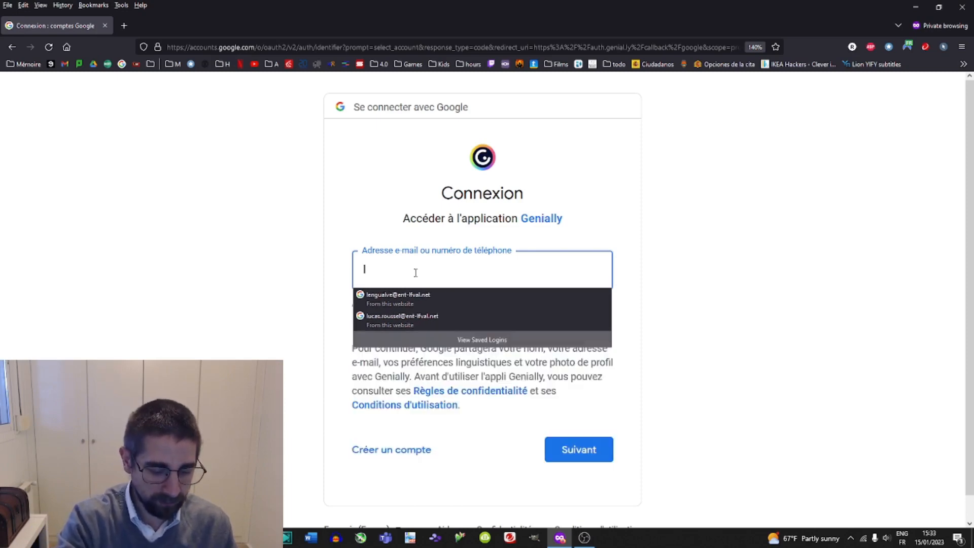
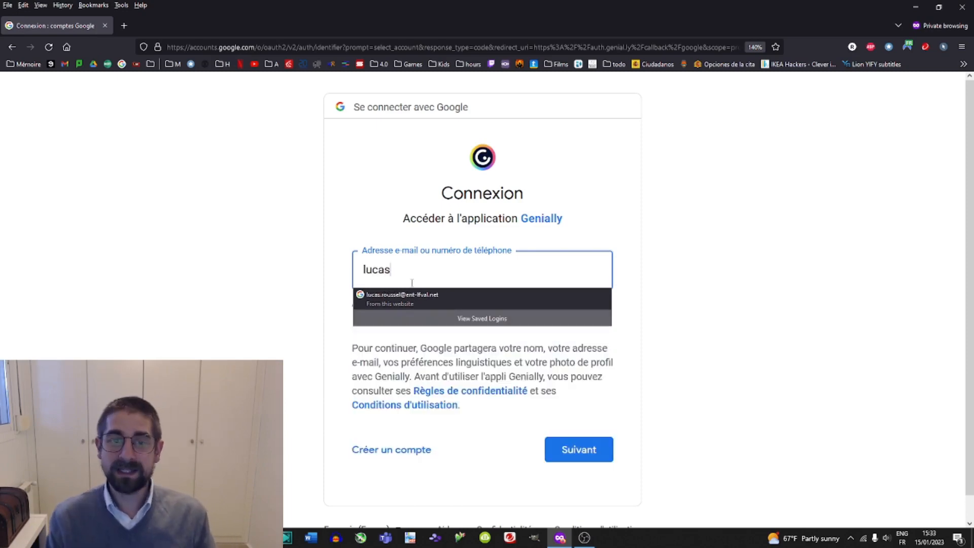
left_click(410, 296)
left_click(594, 453)
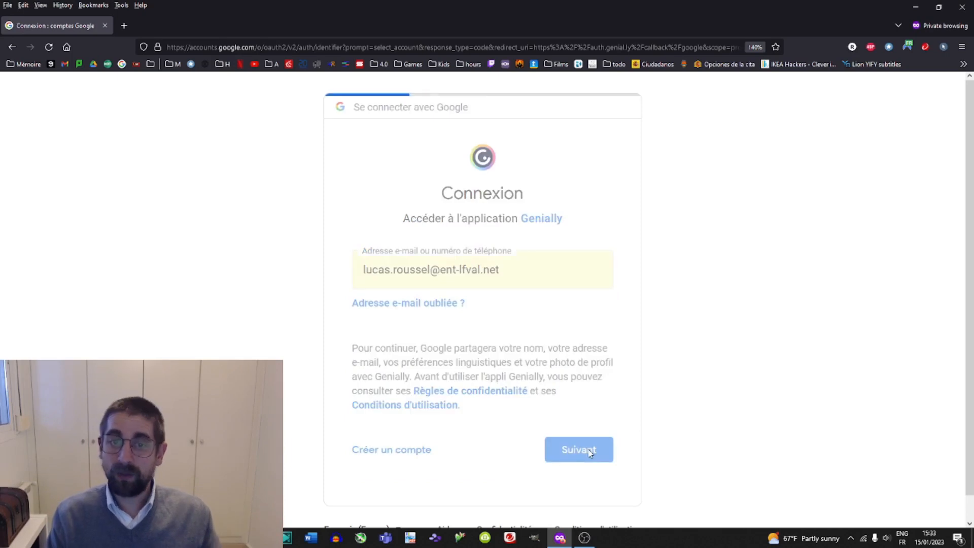
Submit the saved Google account password.
left_click(615, 467)
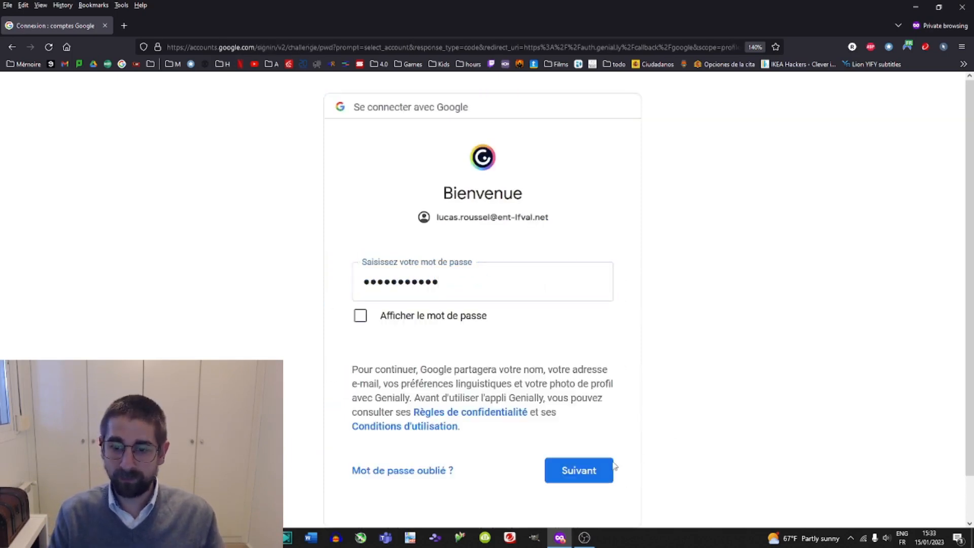
left_click(582, 470)
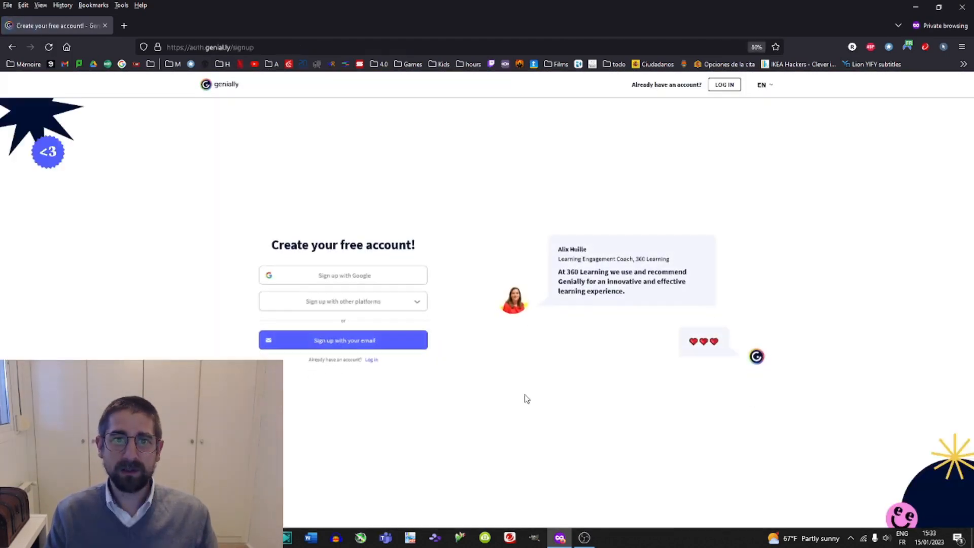
Sign up with Google, accepting the terms and choosing the Google account.
left_click(345, 277)
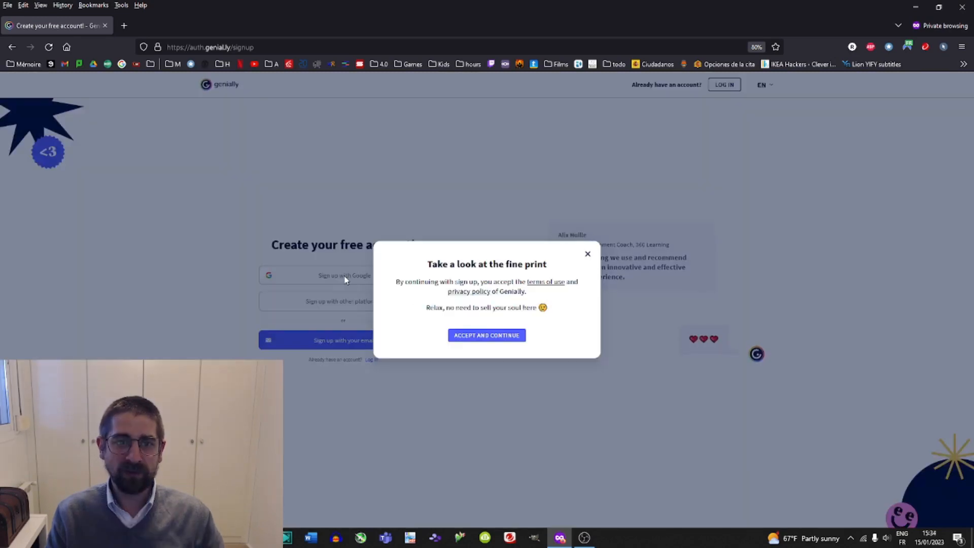
left_click(486, 336)
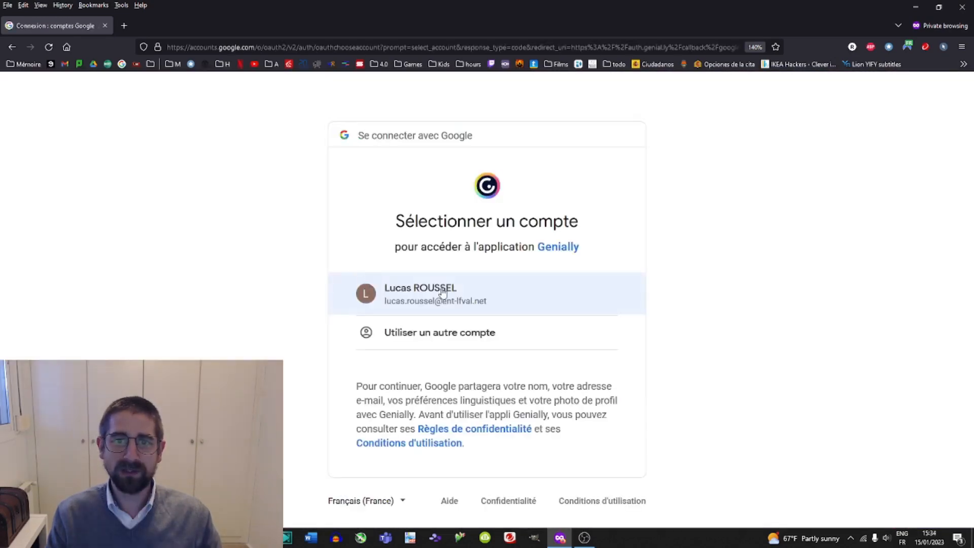
left_click(442, 292)
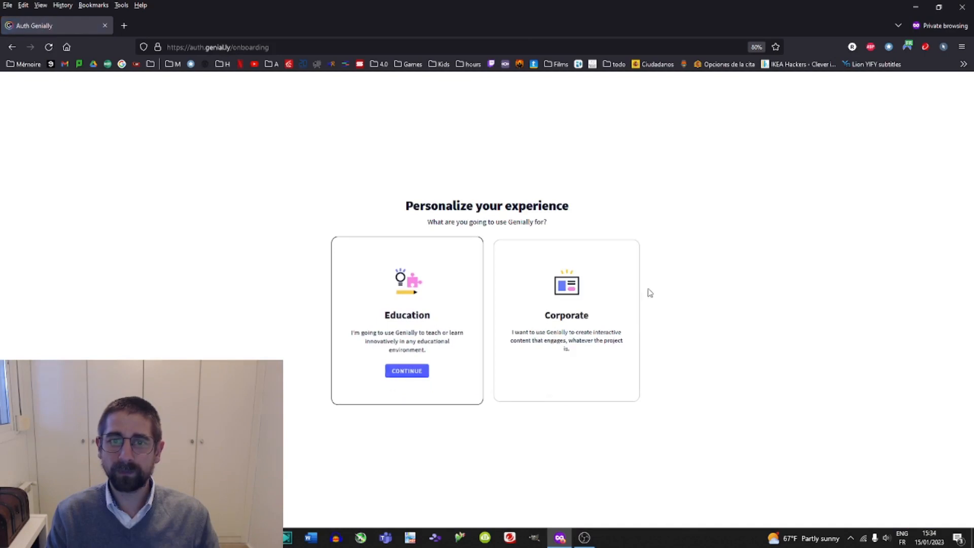
Complete the onboarding as Education, Student and Other educational stage, then start.
left_click(417, 310)
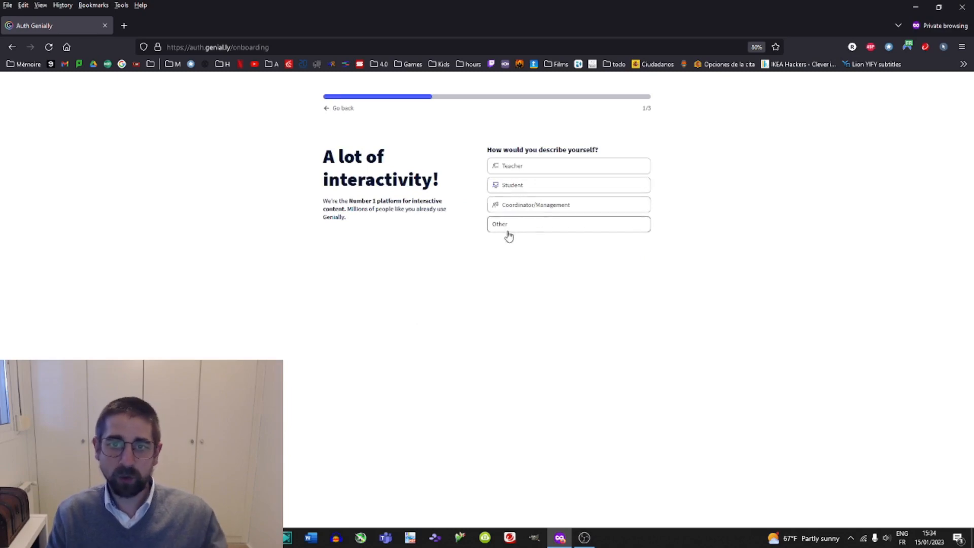
left_click(514, 186)
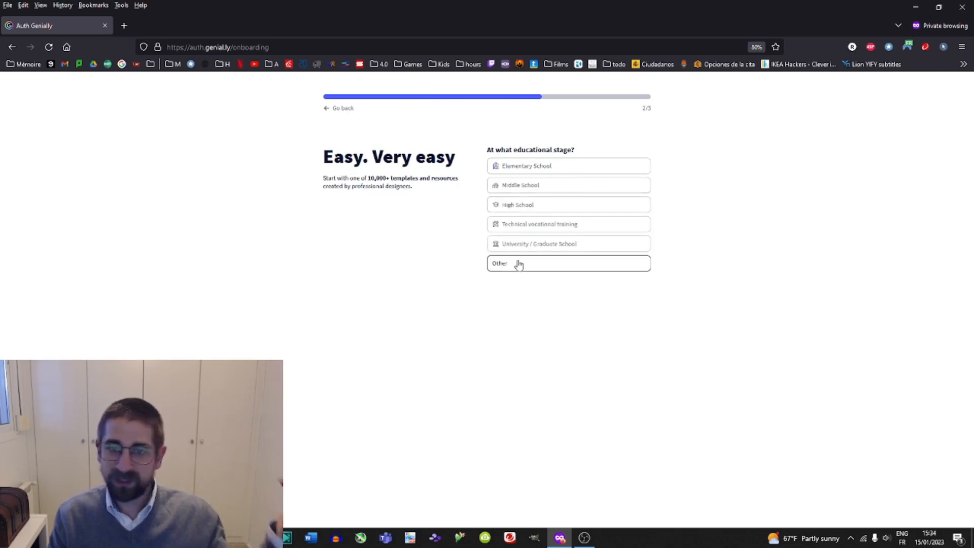
left_click(517, 264)
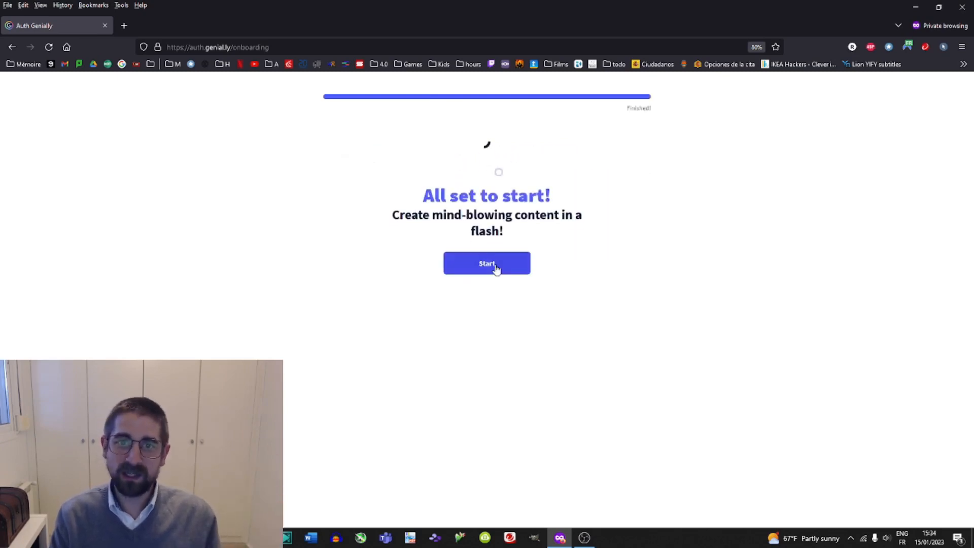
left_click(505, 269)
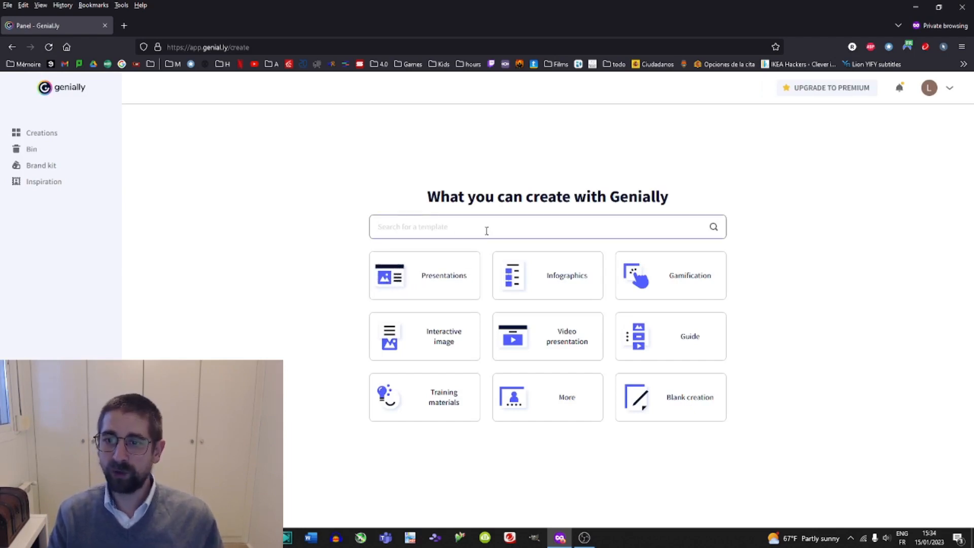
Search the templates for escape room.
mouse_move(700, 290)
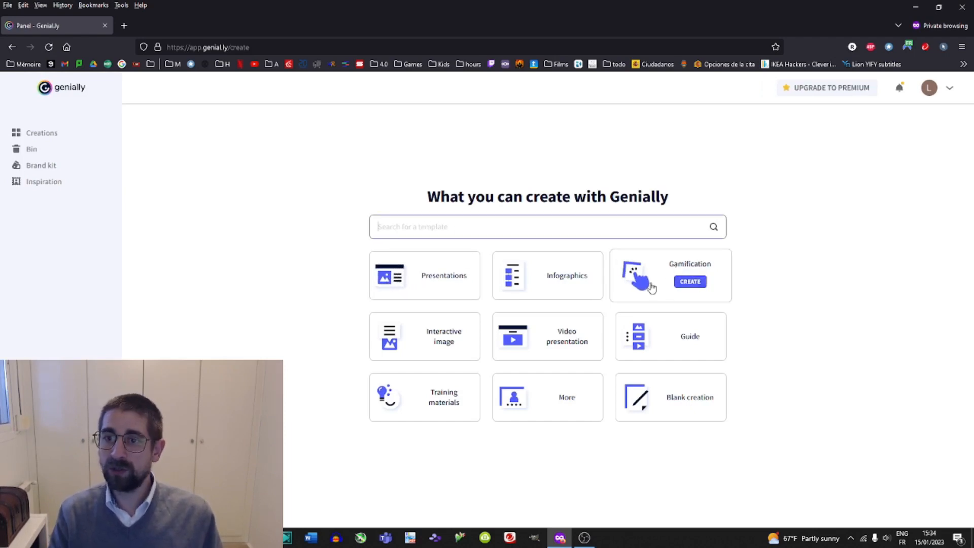
type("escape")
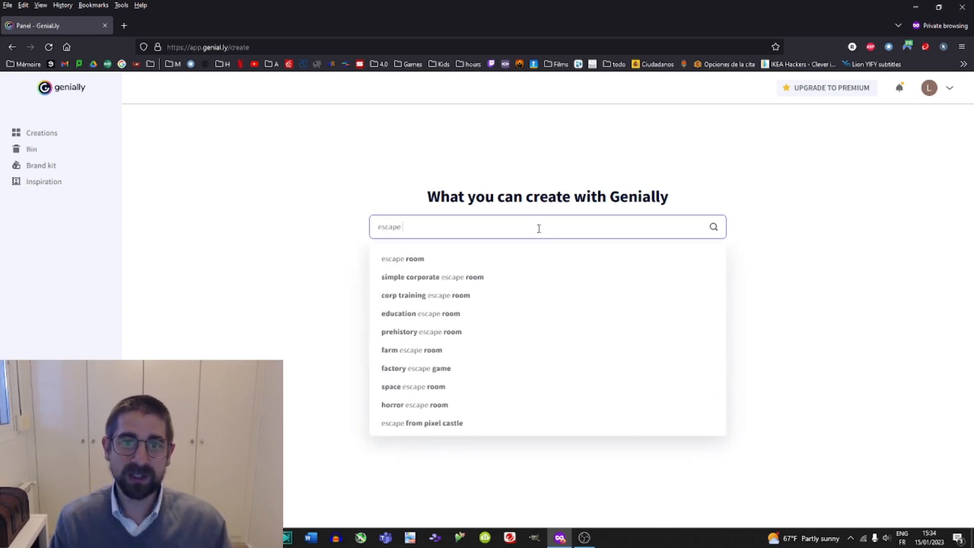
left_click(426, 257)
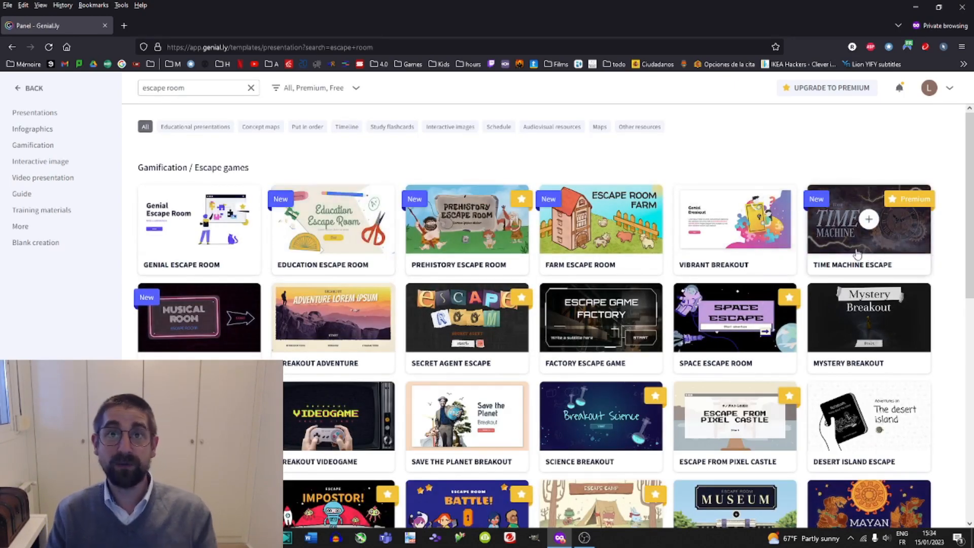
Browse the escape room templates and open the Musical Escape Room preview.
scroll(856, 246, "down", 2)
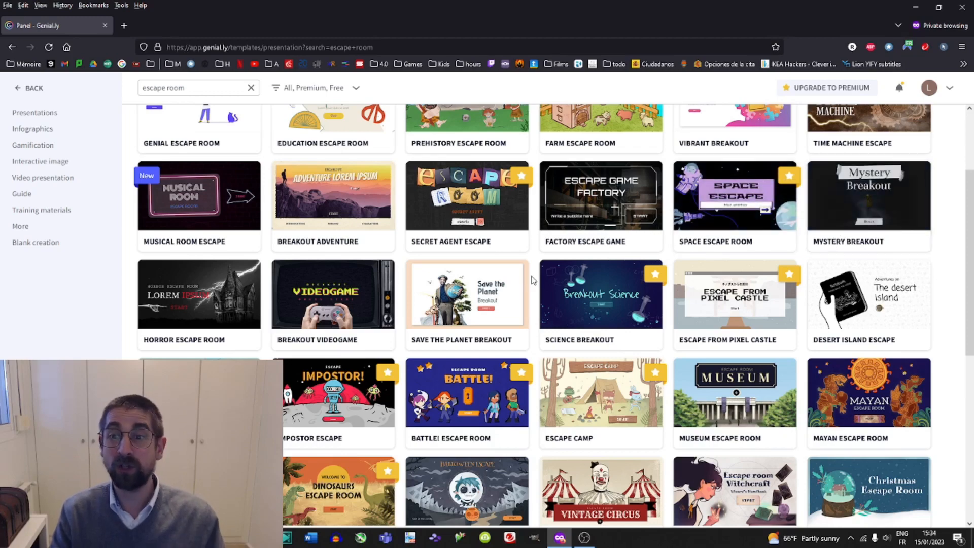
scroll(467, 294, "down", 5)
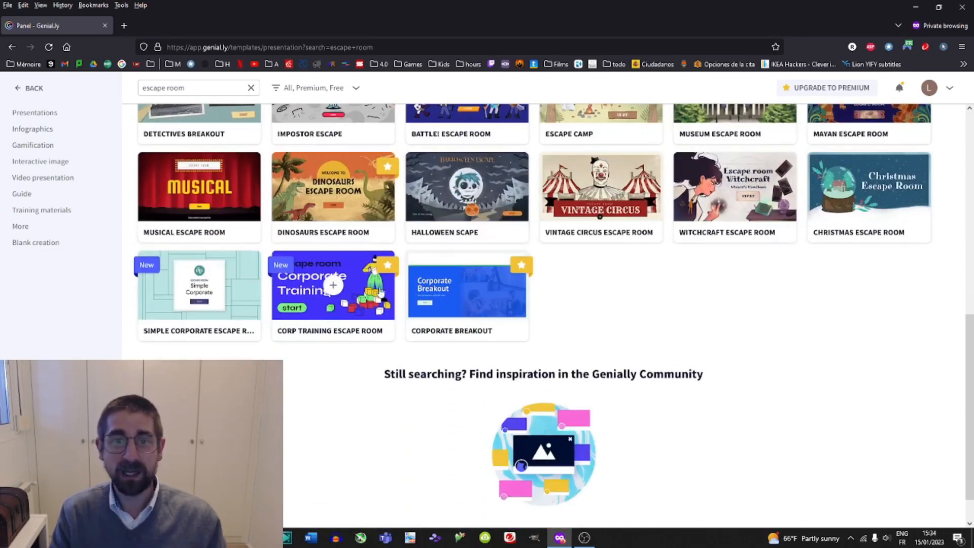
scroll(613, 309, "up", 7)
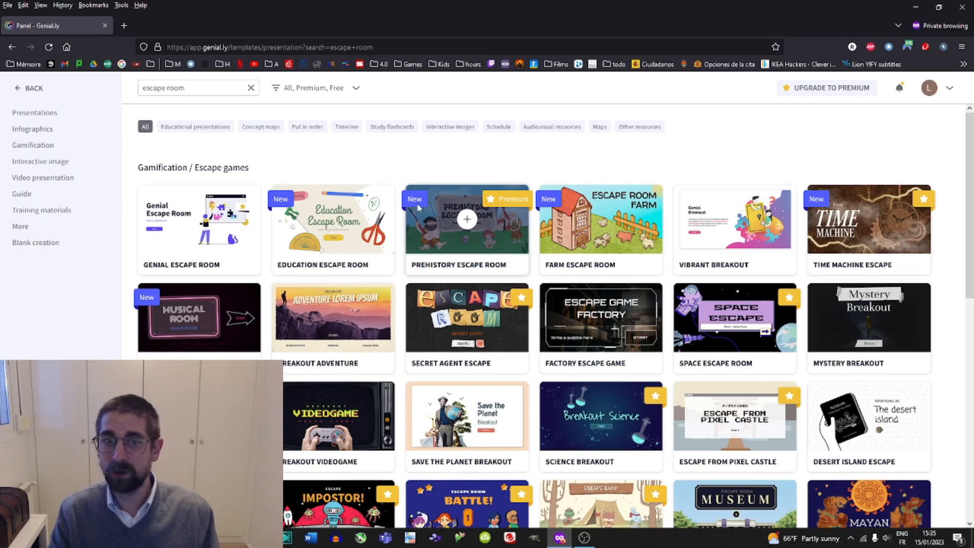
scroll(456, 226, "down", 2)
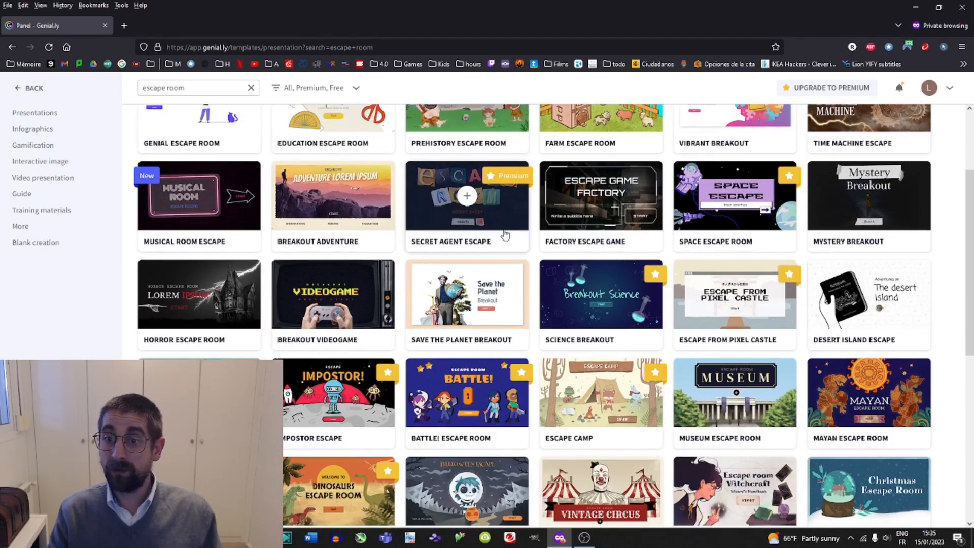
scroll(514, 231, "down", 2)
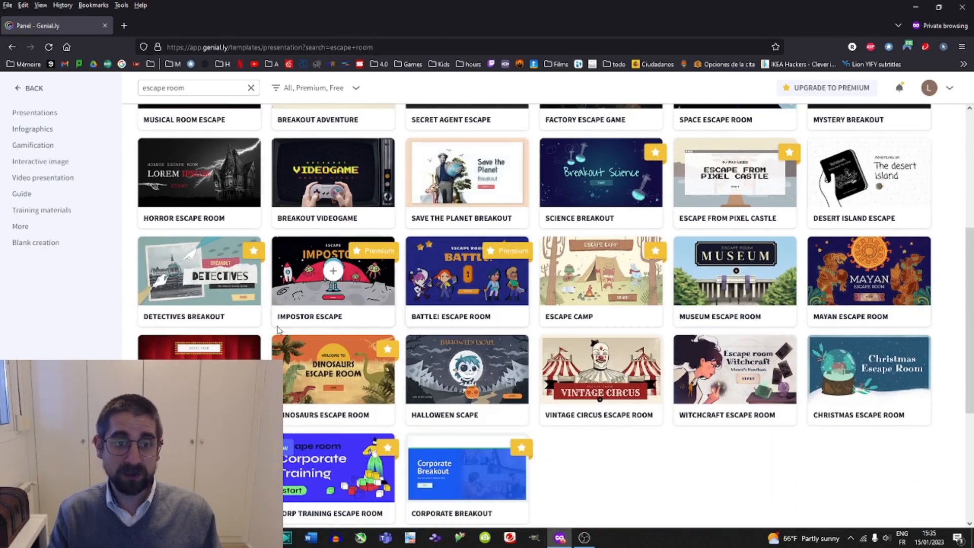
left_click(199, 370)
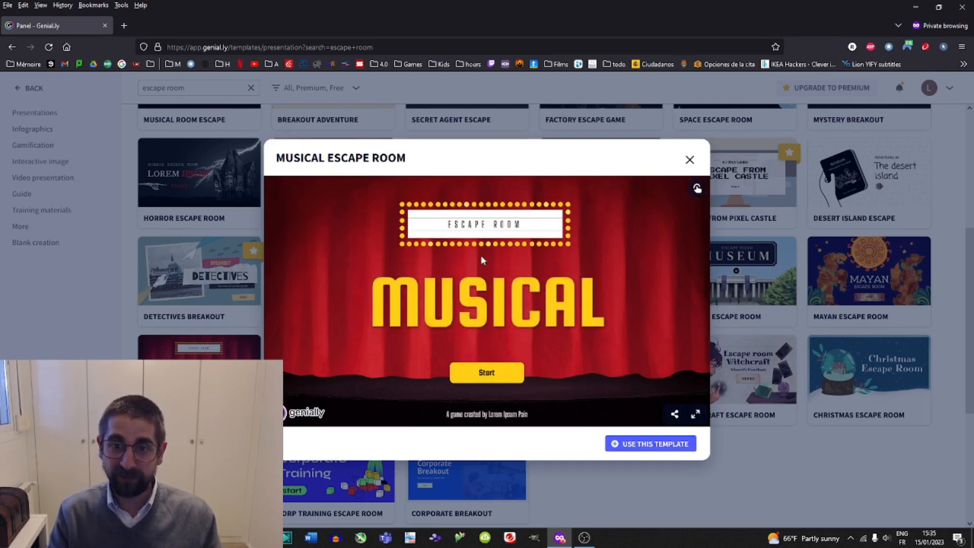
Play through the preview's start screen, missions menu and Mission 1, then close the preview.
left_click(472, 370)
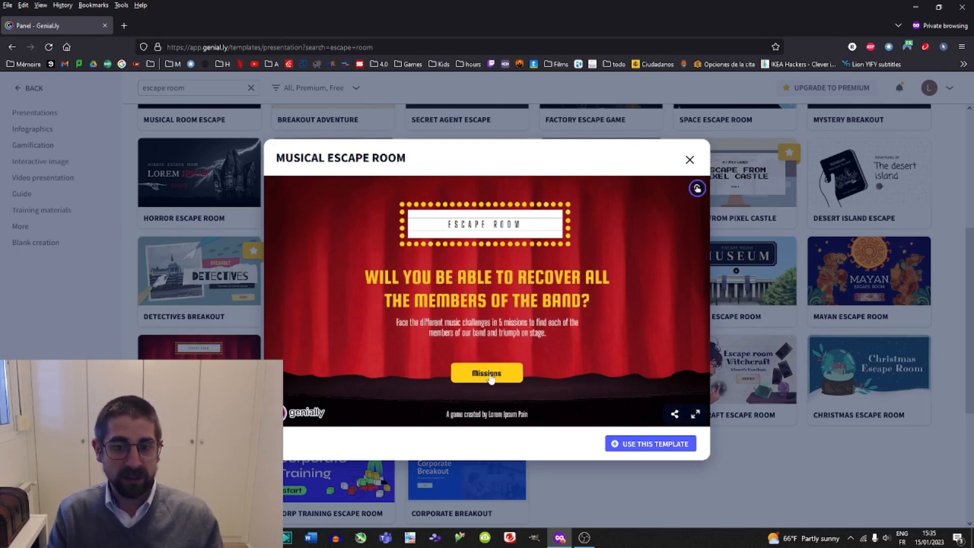
left_click(488, 374)
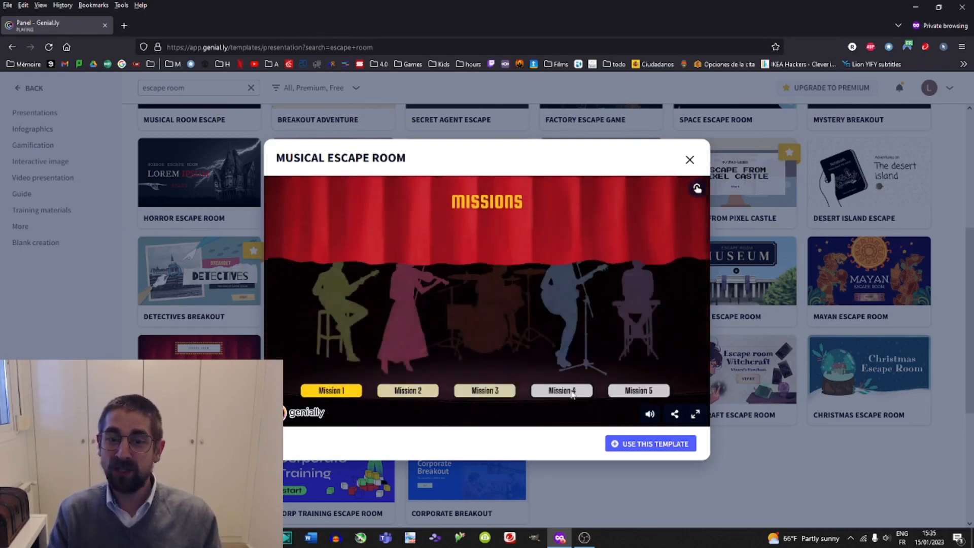
left_click(627, 391)
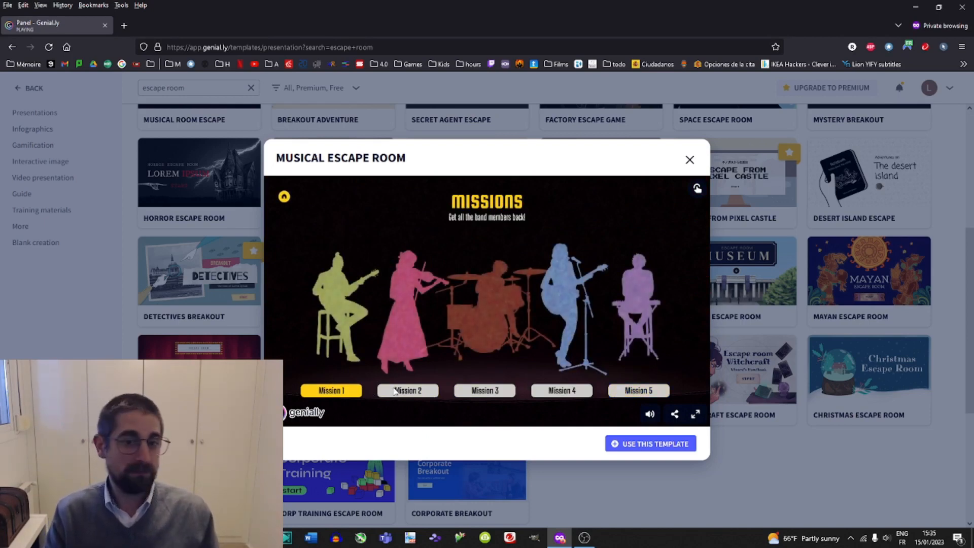
left_click(408, 393)
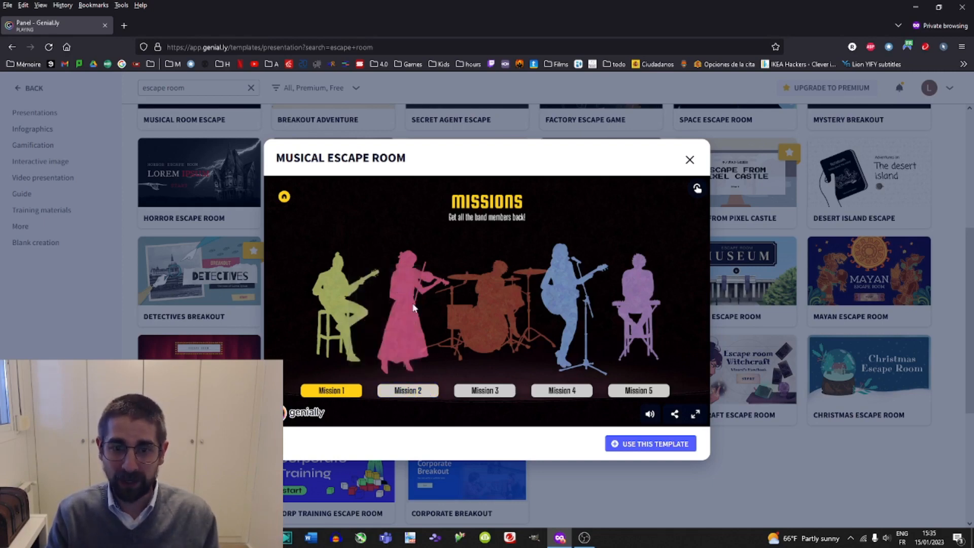
left_click(415, 391)
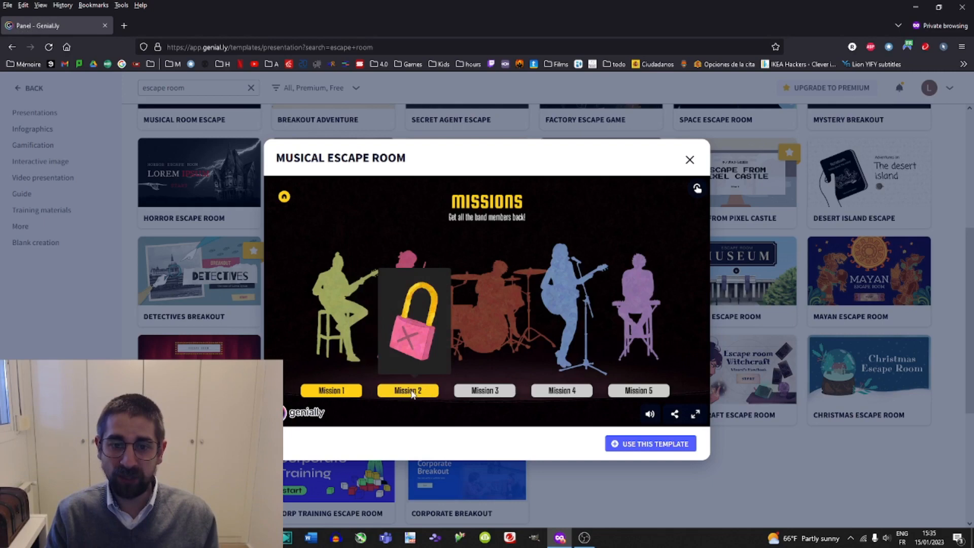
left_click(484, 397)
left_click(321, 391)
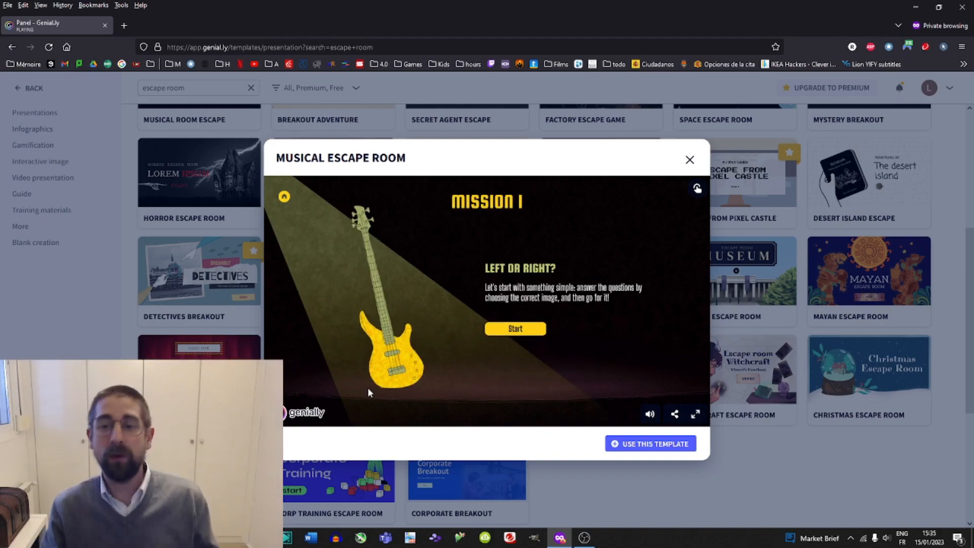
left_click(691, 161)
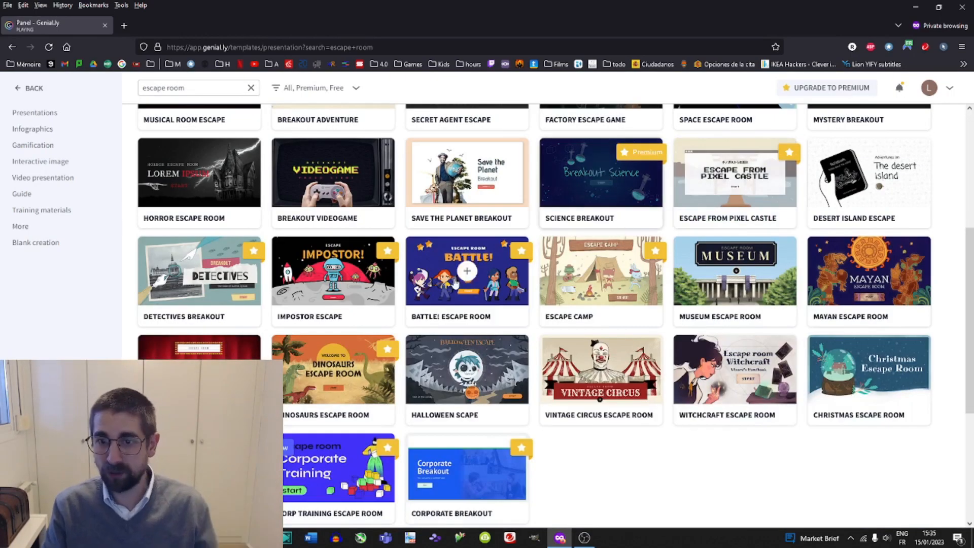
Preview the Breakout Videogame template, open its missions screen, and close the preview.
scroll(548, 311, "up", 3)
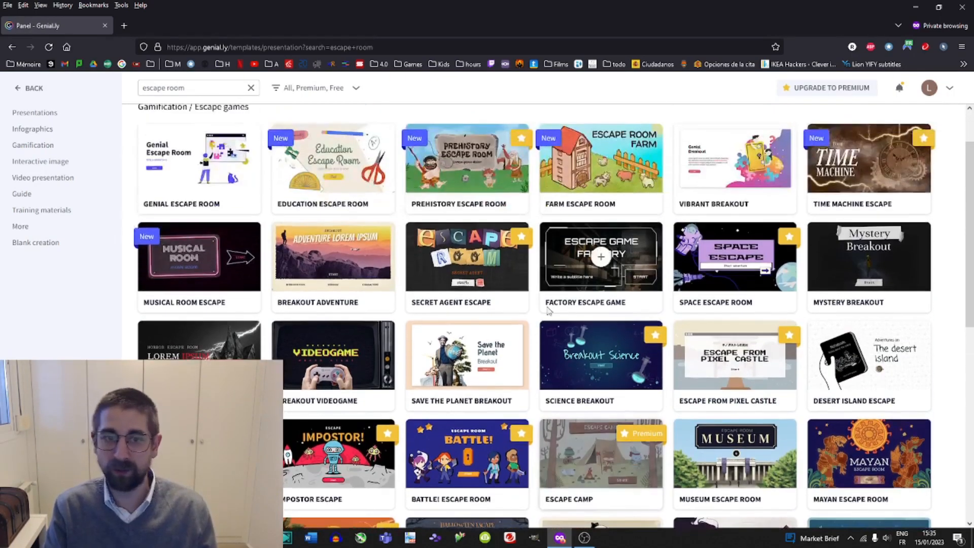
left_click(362, 369)
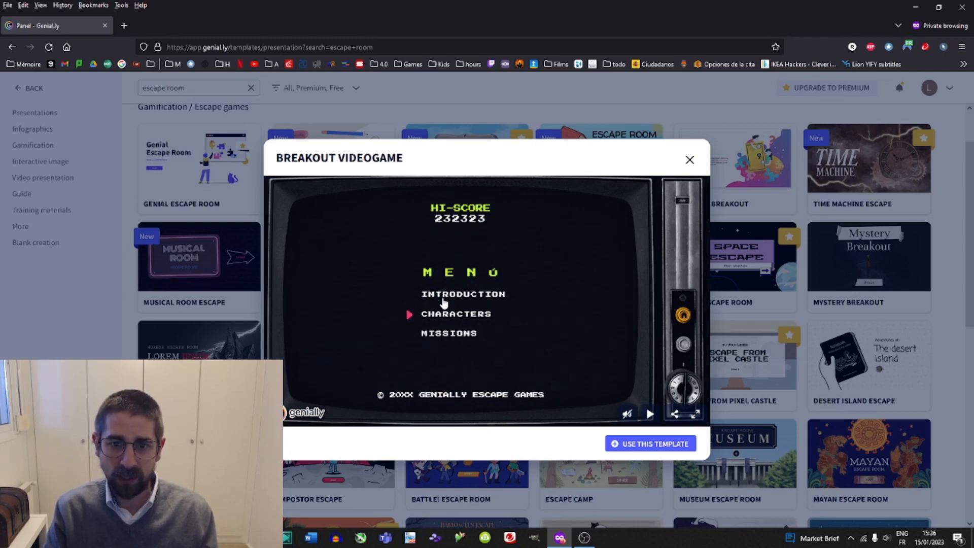
left_click(435, 336)
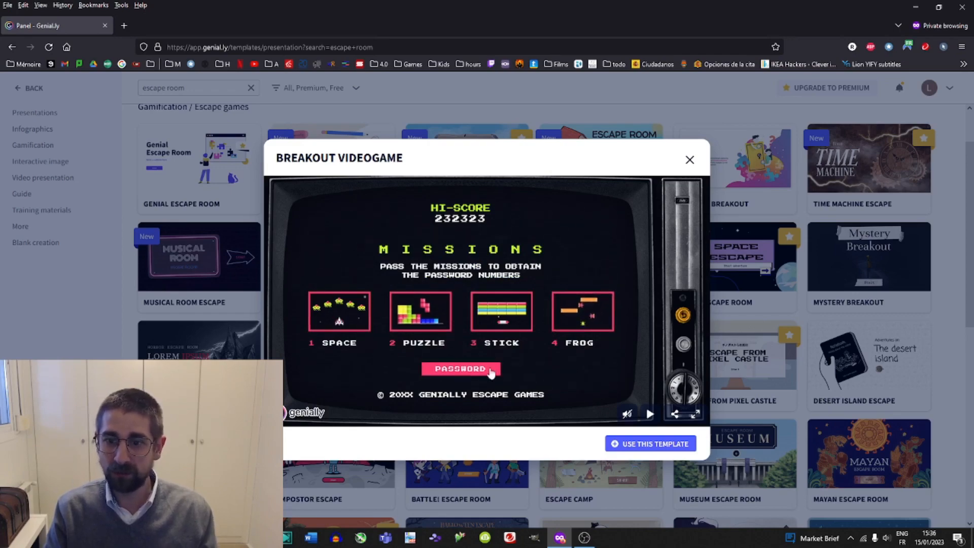
left_click(690, 159)
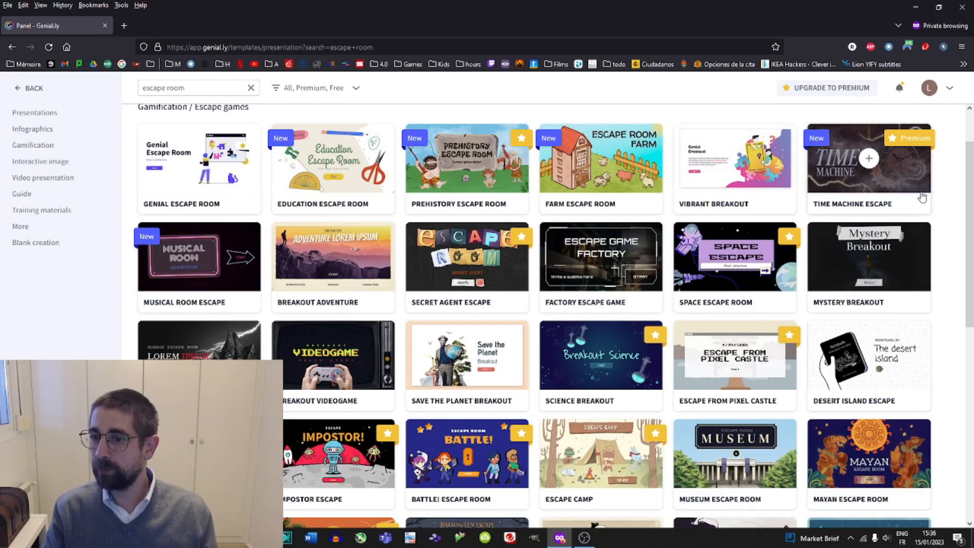
Preview the Desert Island Escape template through its introduction and missions pages, then close it.
scroll(880, 228, "down", 3)
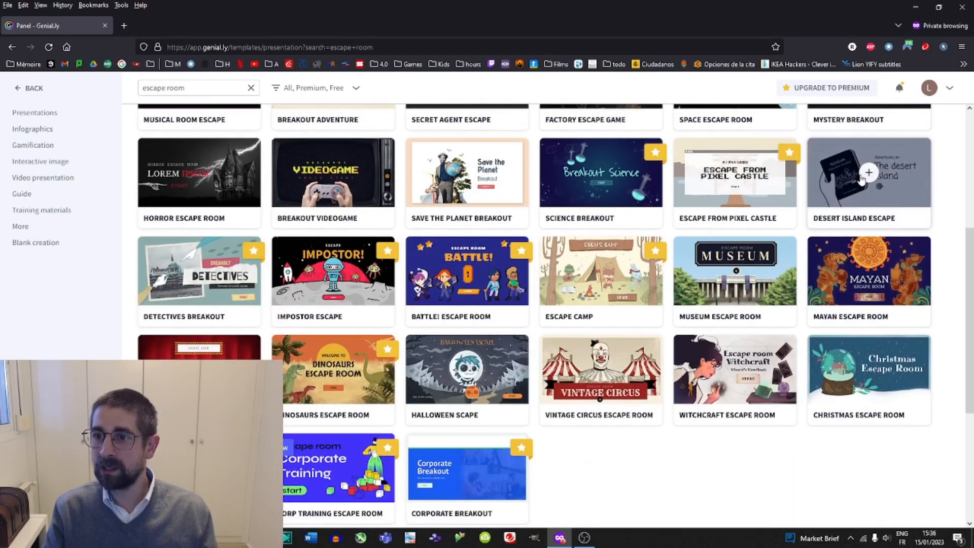
left_click(861, 179)
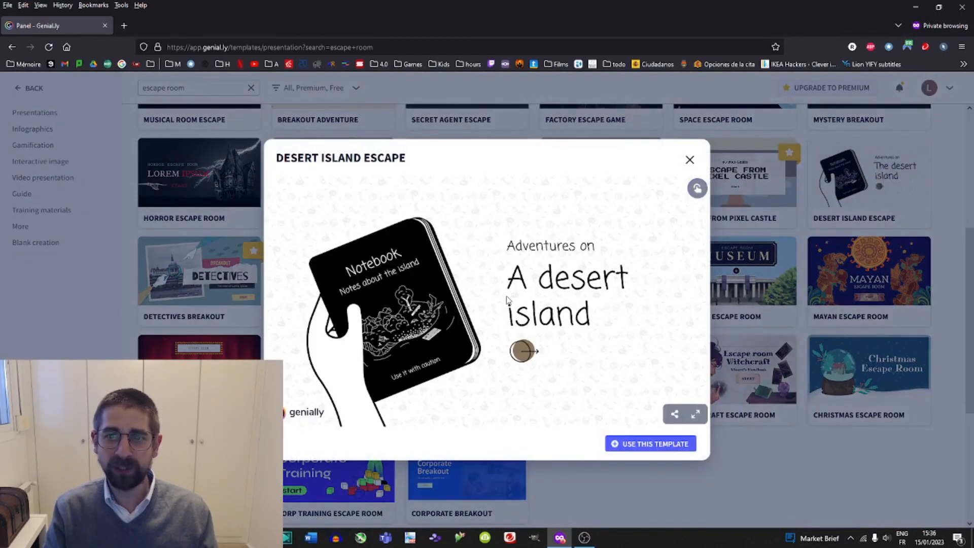
left_click(522, 350)
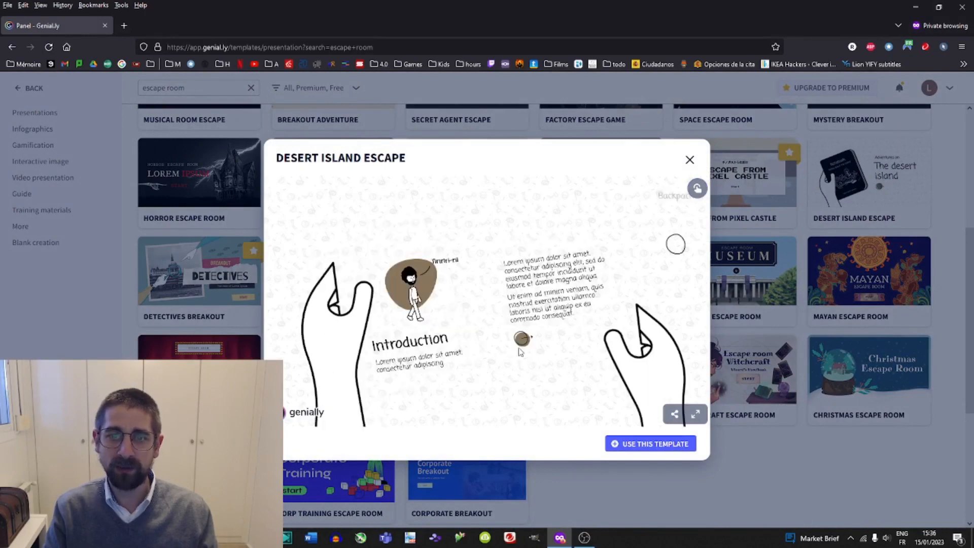
left_click(522, 340)
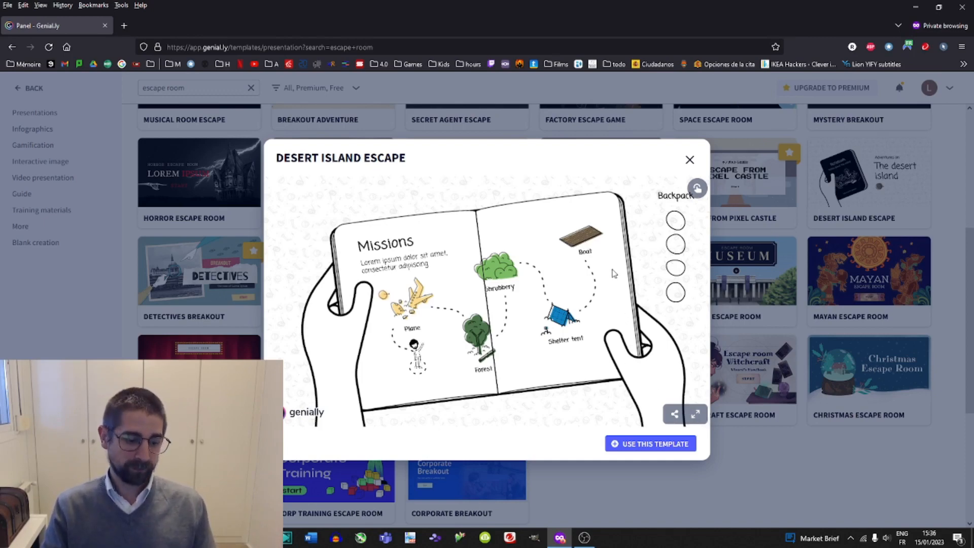
left_click(691, 160)
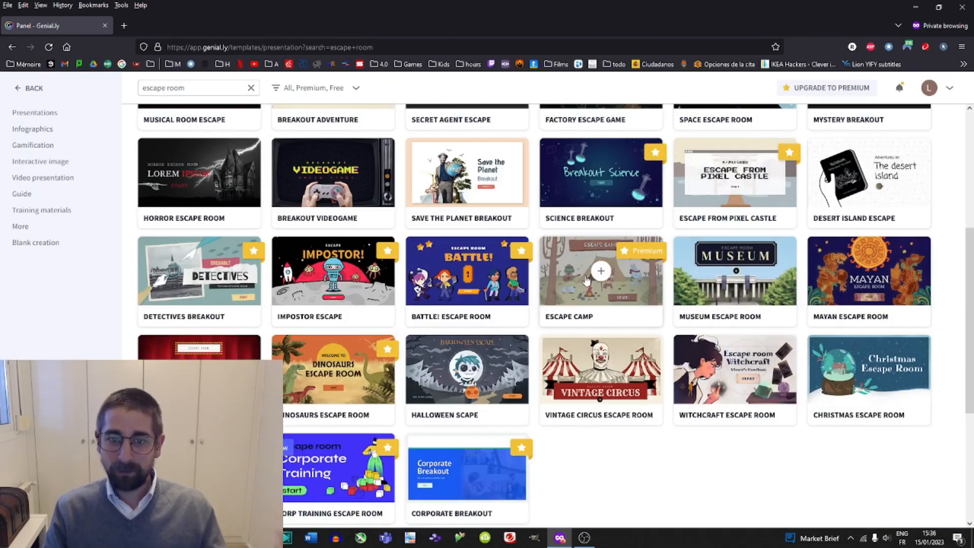
Preview the Battle! Escape Room template through its start and instructions screens, then close it.
left_click(480, 288)
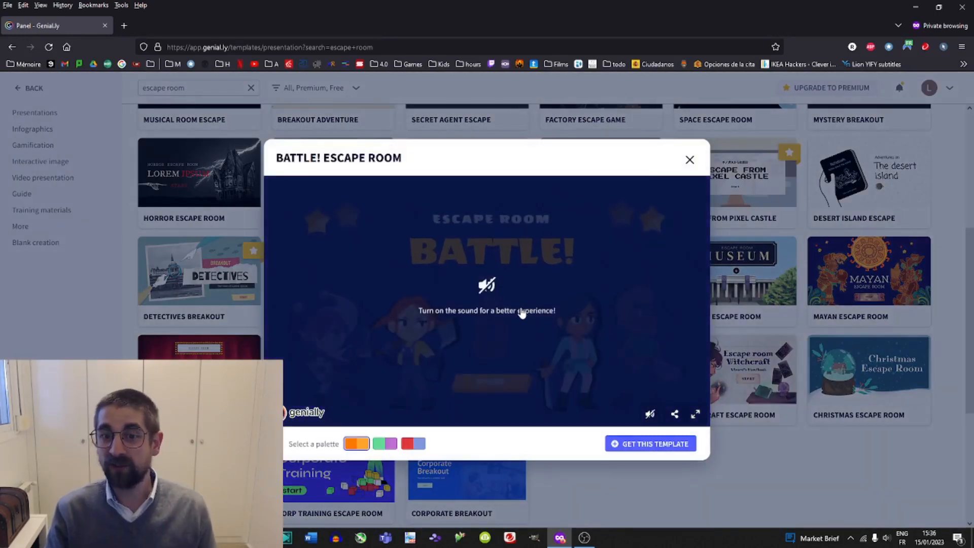
left_click(587, 351)
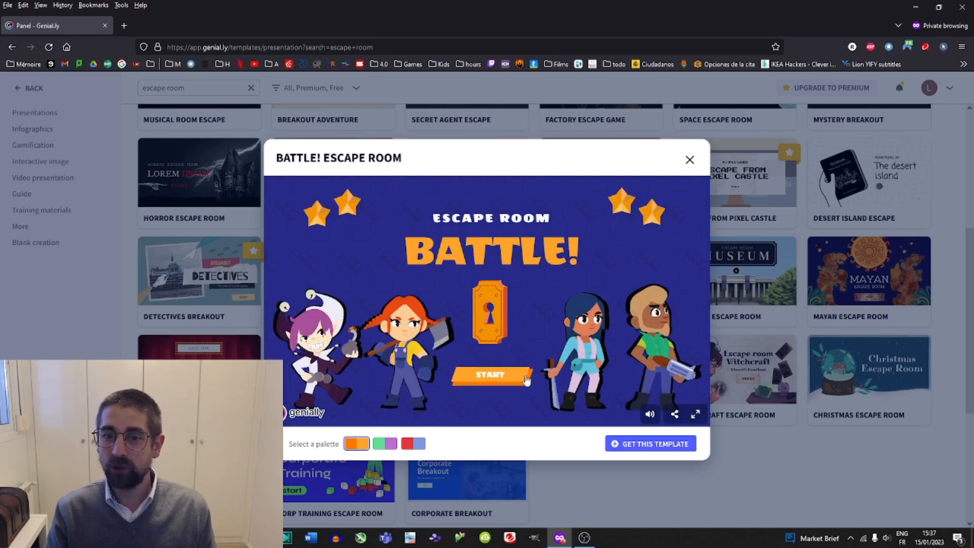
left_click(523, 387)
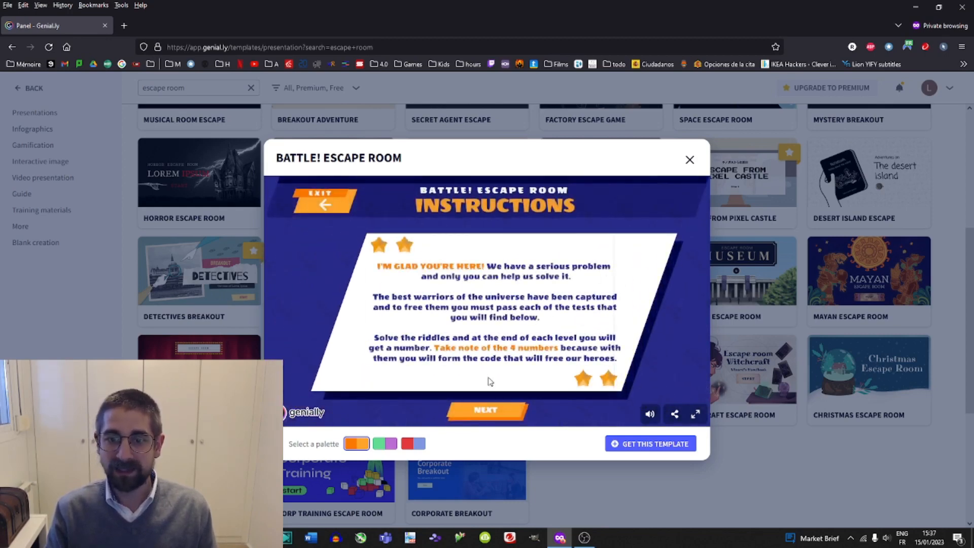
left_click(486, 412)
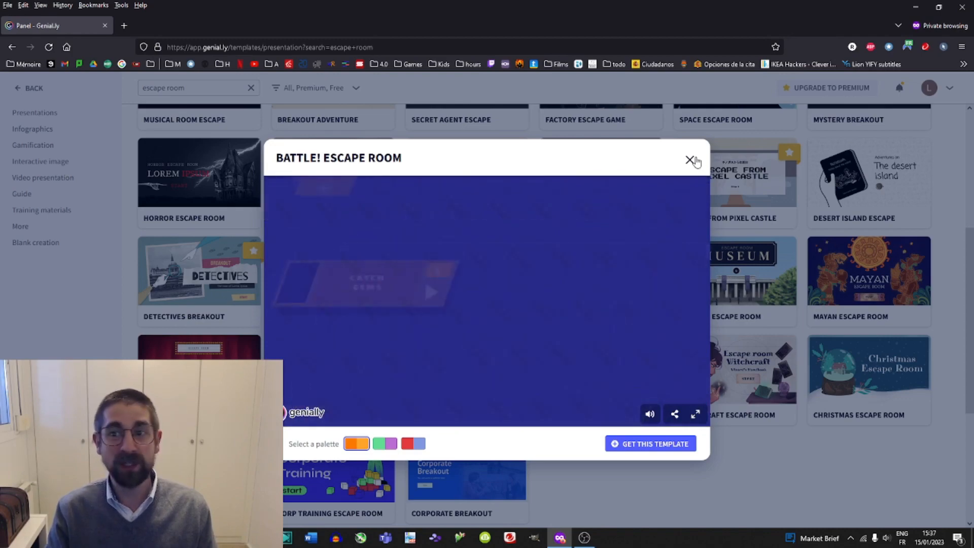
left_click(689, 159)
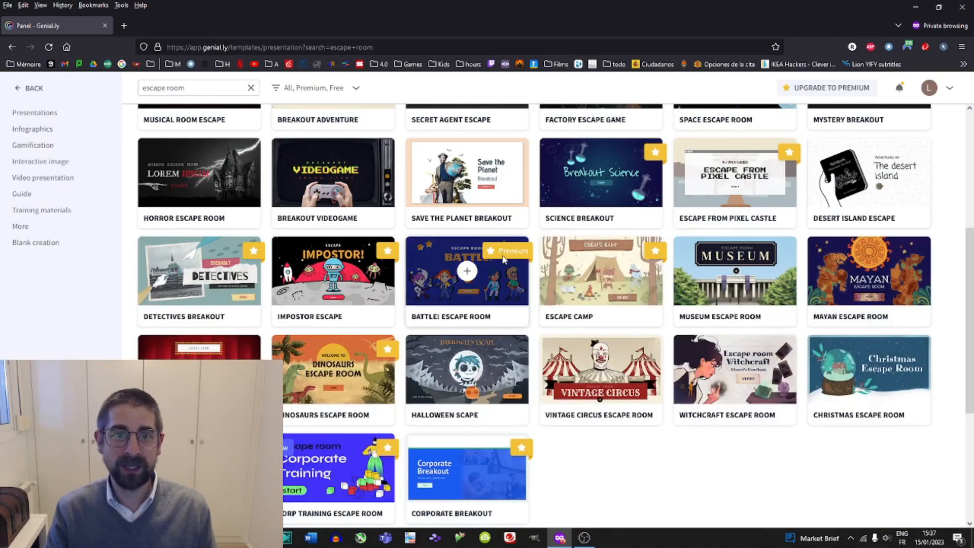
Search the templates for escape game.
scroll(484, 278, "down", 3)
scroll(483, 282, "up", 7)
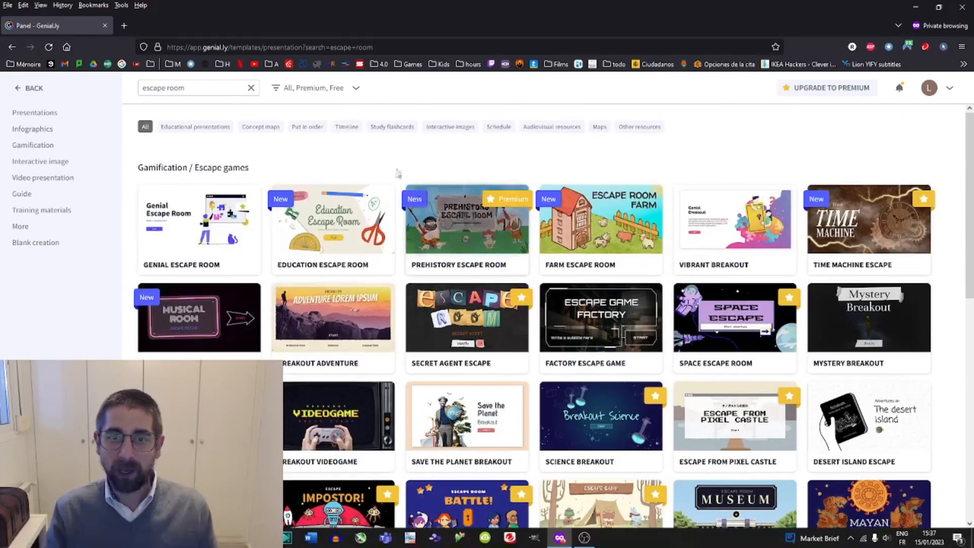
left_click(185, 87)
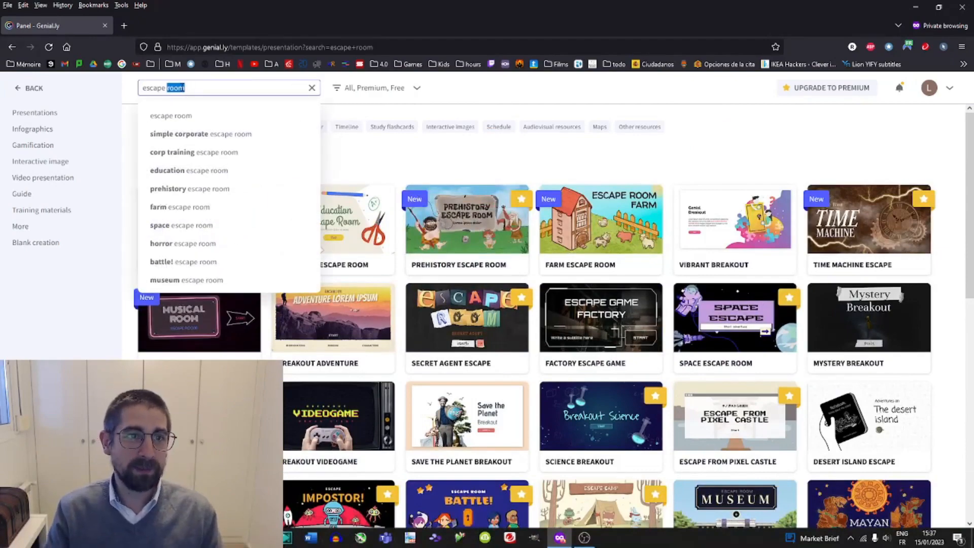
type("game")
key("Return")
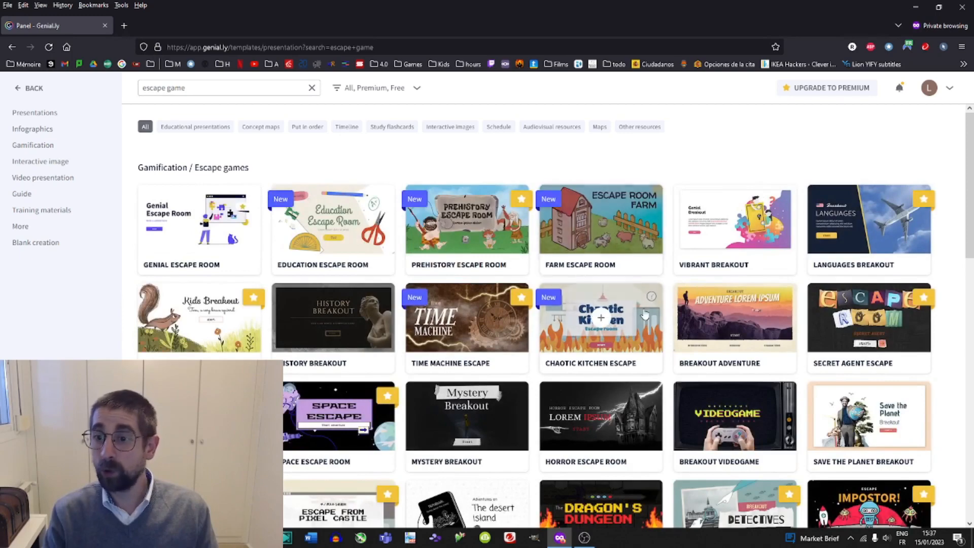
Preview the Dragon Dungeon Breakout template, playing its story and first Earth Gem quiz questions, then close it.
scroll(710, 325, "down", 3)
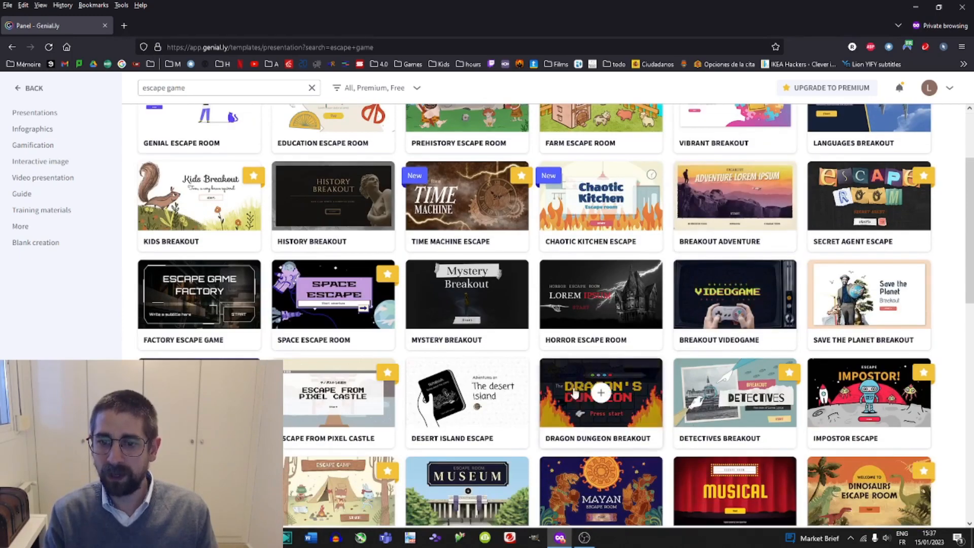
scroll(575, 392, "down", 4)
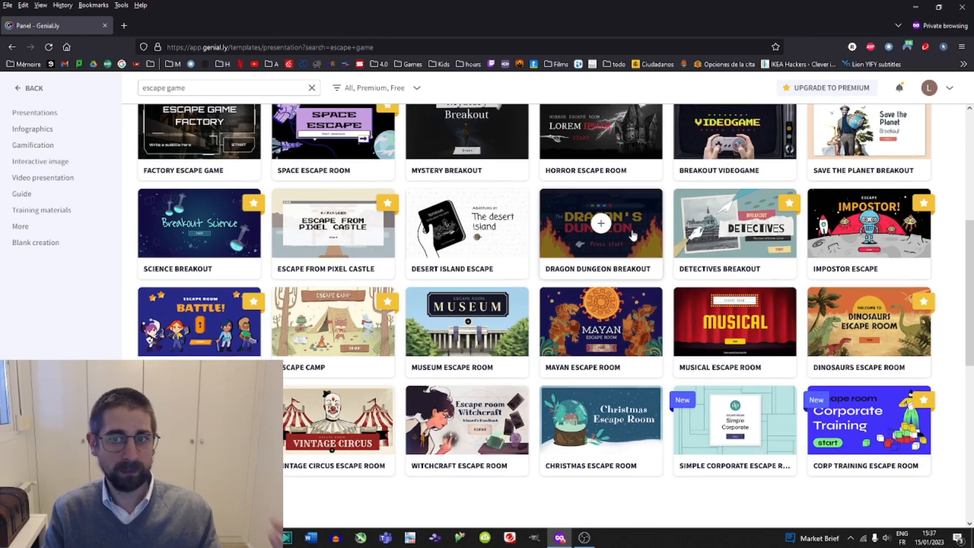
left_click(620, 267)
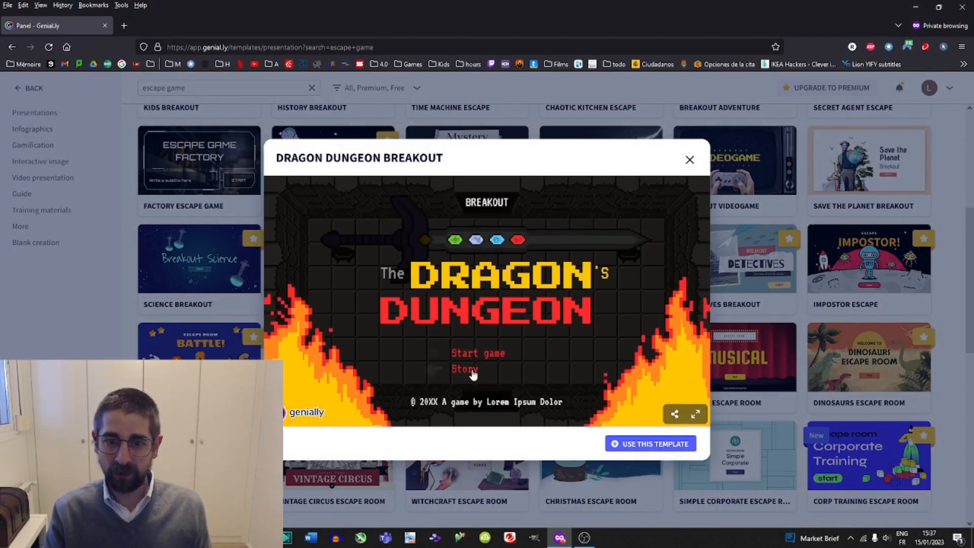
left_click(467, 355)
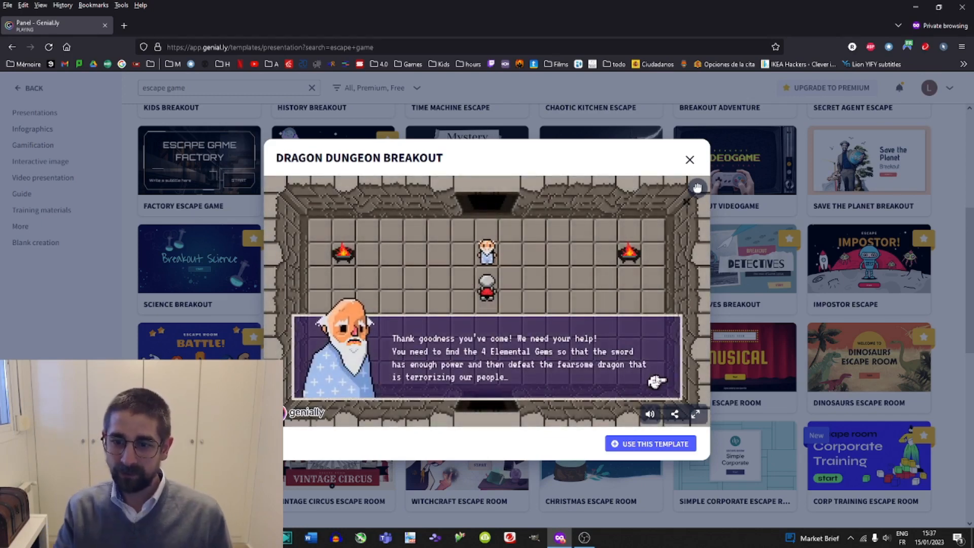
left_click(657, 381)
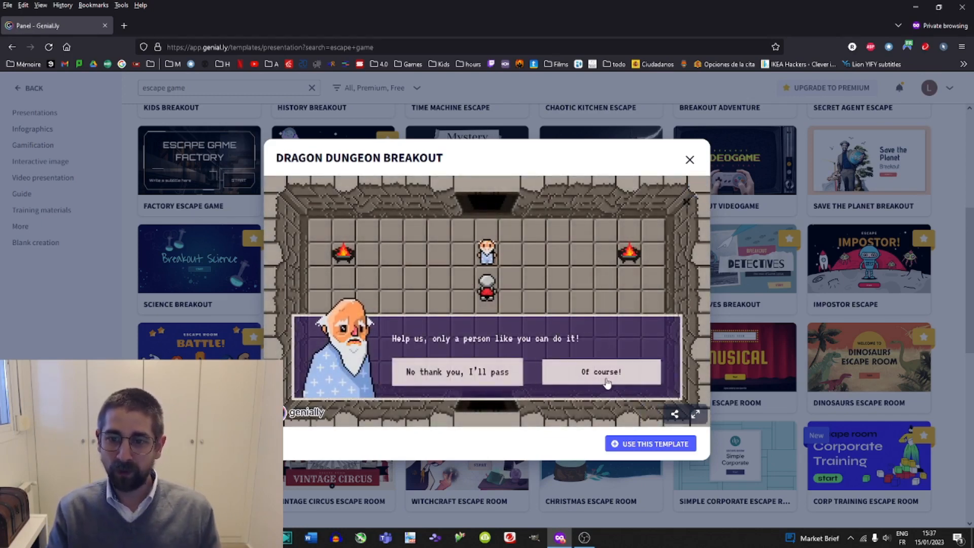
left_click(607, 381)
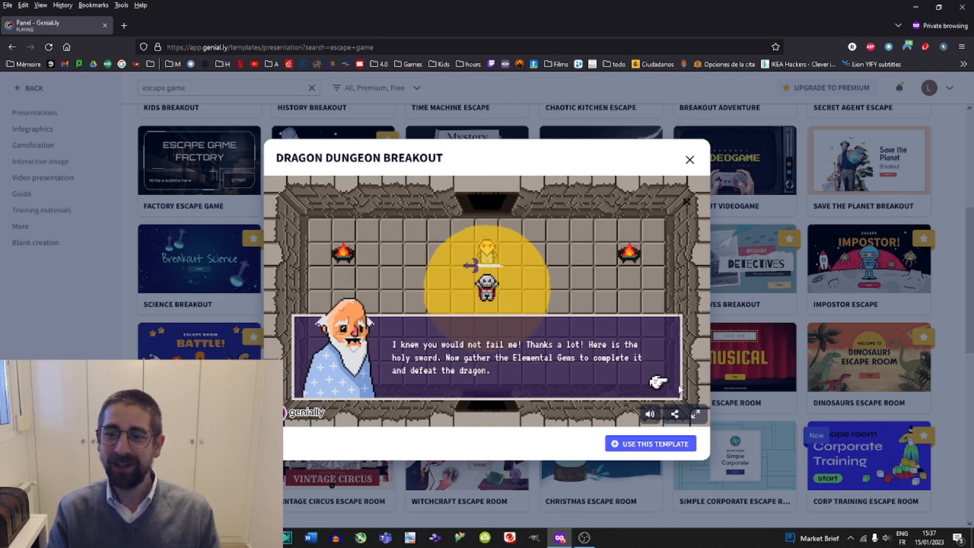
left_click(658, 382)
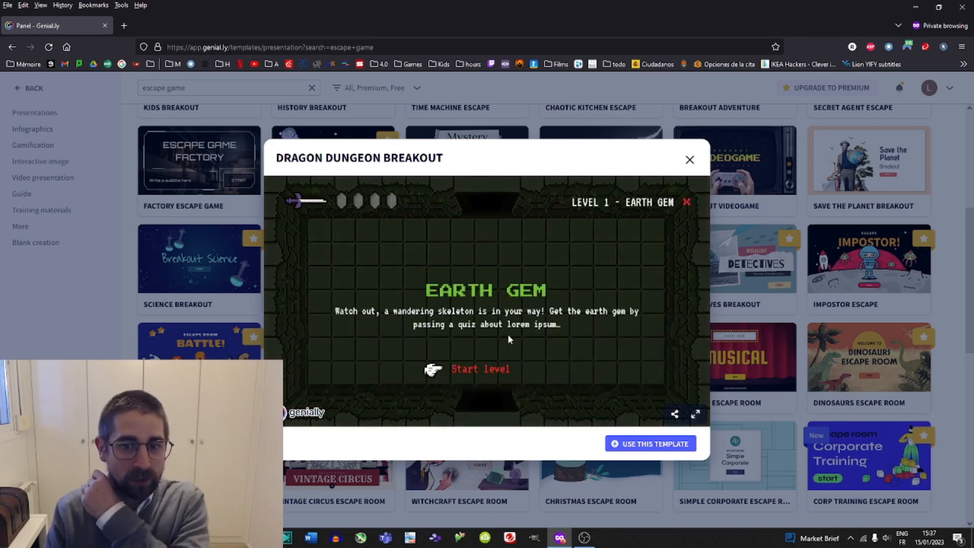
left_click(480, 368)
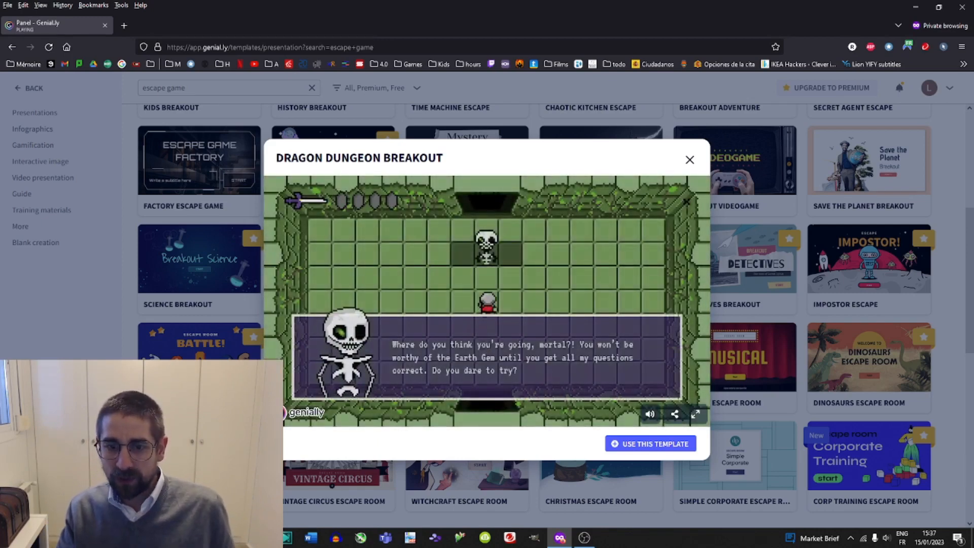
left_click(662, 382)
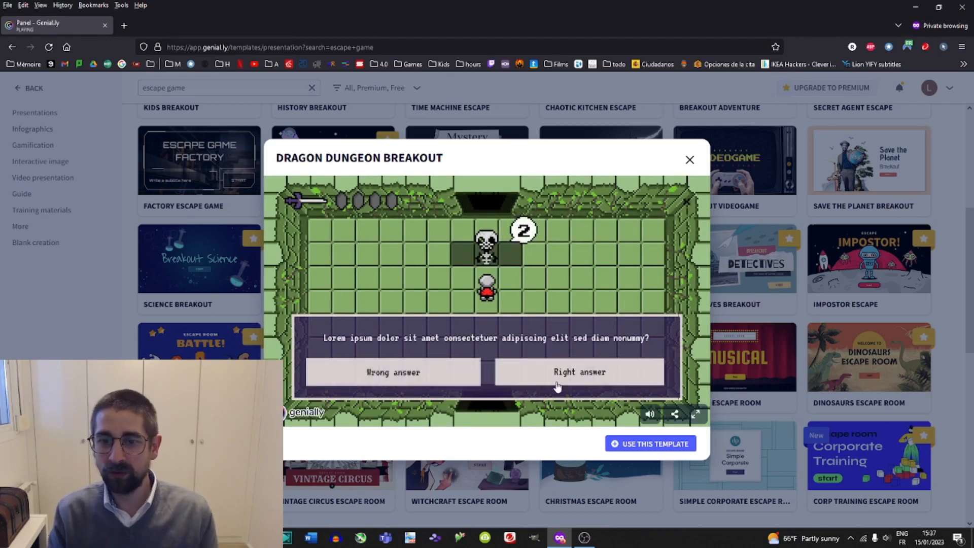
left_click(558, 378)
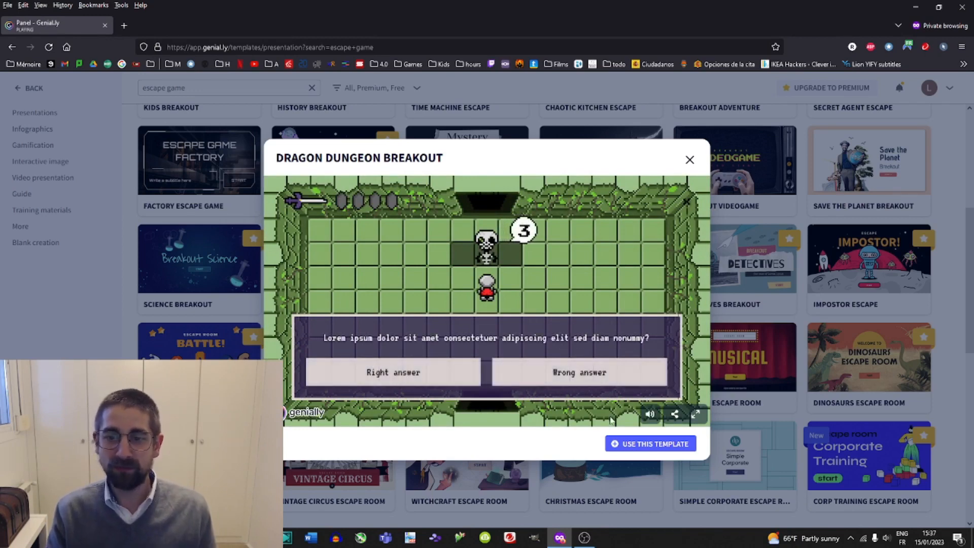
left_click(690, 161)
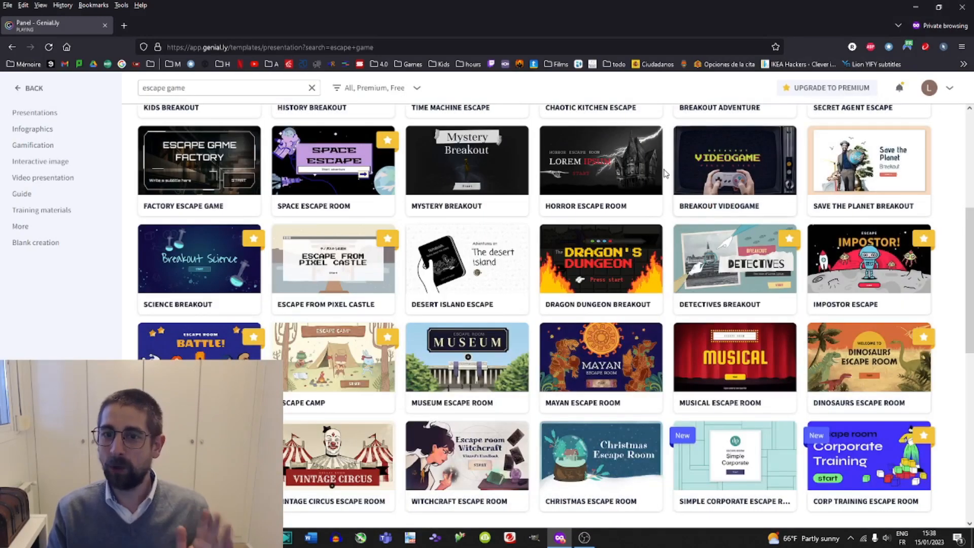
Start a new creation from the Desert Island Escape template.
left_click(487, 261)
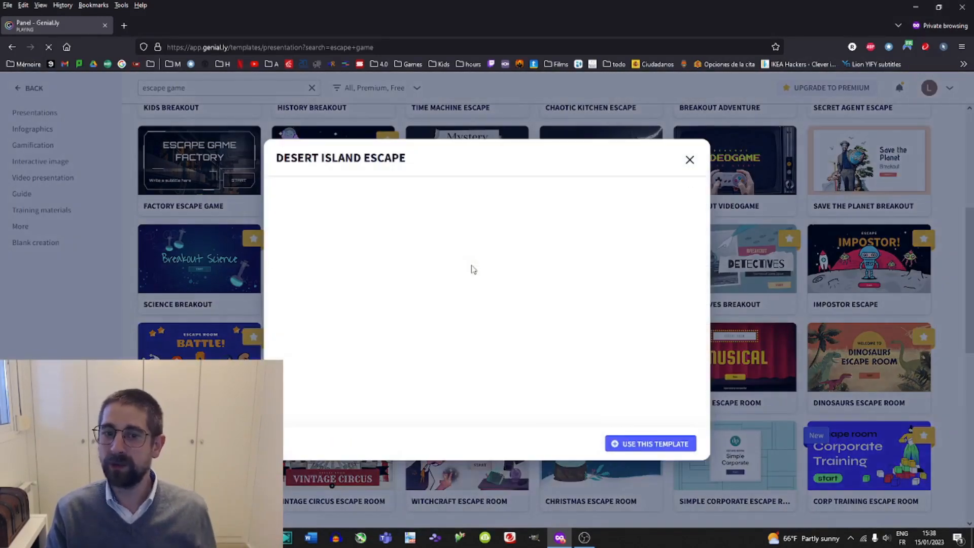
left_click(629, 445)
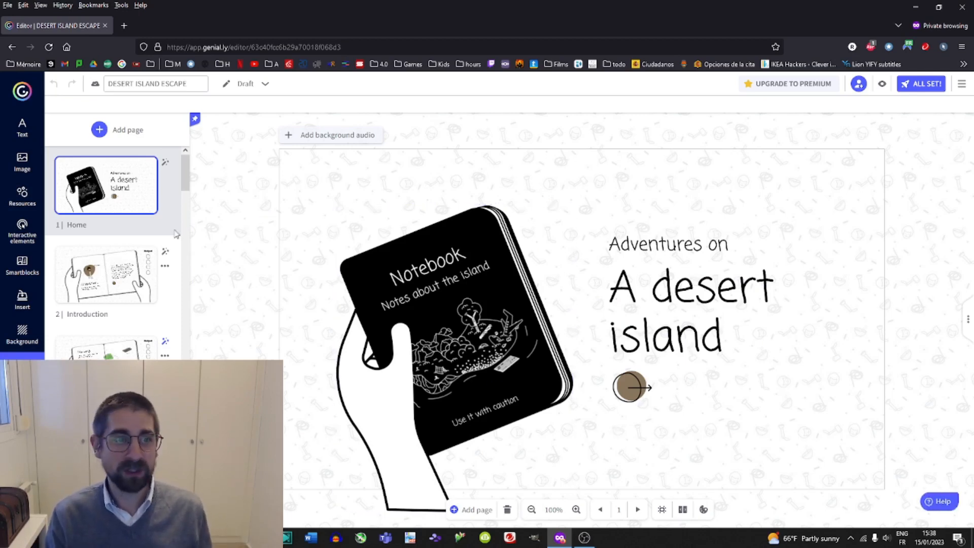
mouse_move(185, 180)
left_mouse_down()
mouse_move(186, 433)
mouse_move(184, 165)
left_mouse_up()
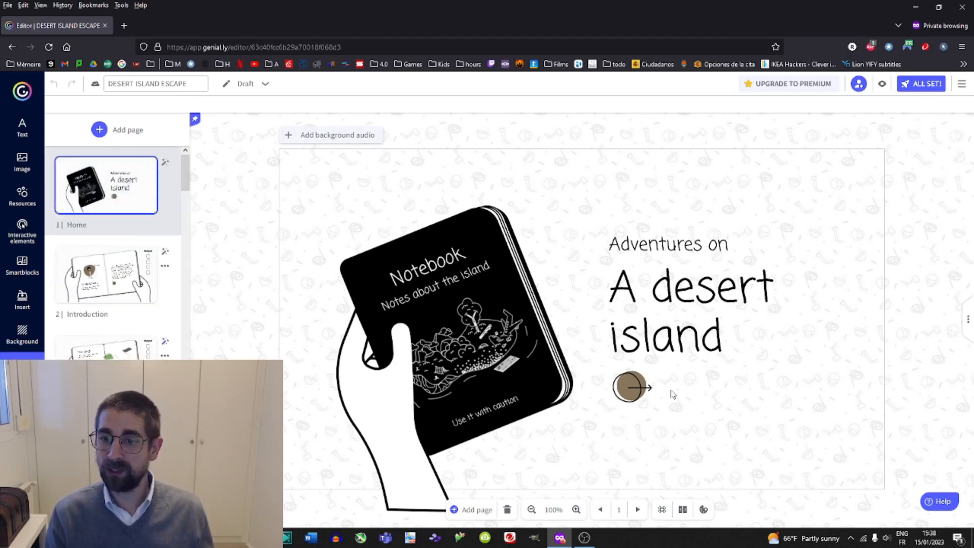
Unlock the notebook illustration on the home page and move its Notebook title slightly upward.
left_click(419, 236)
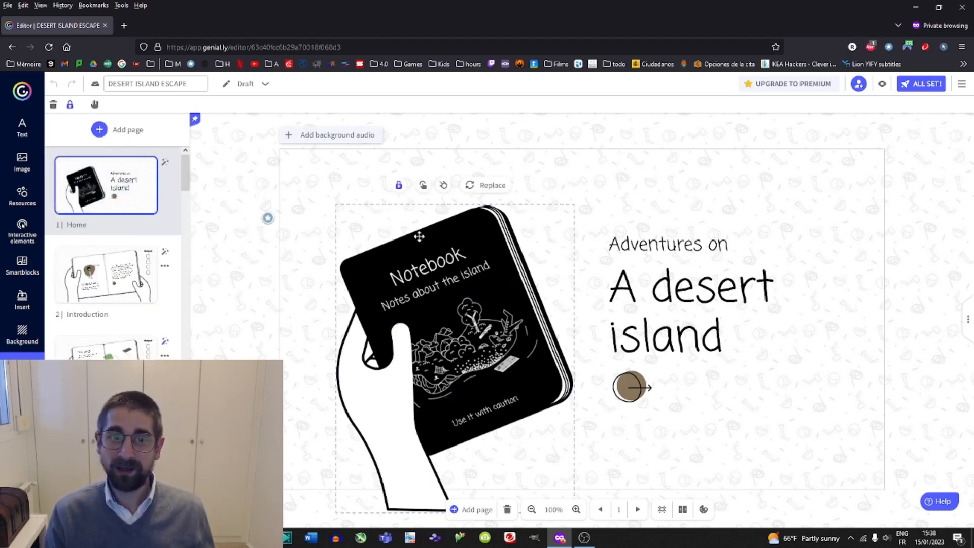
left_click(398, 186)
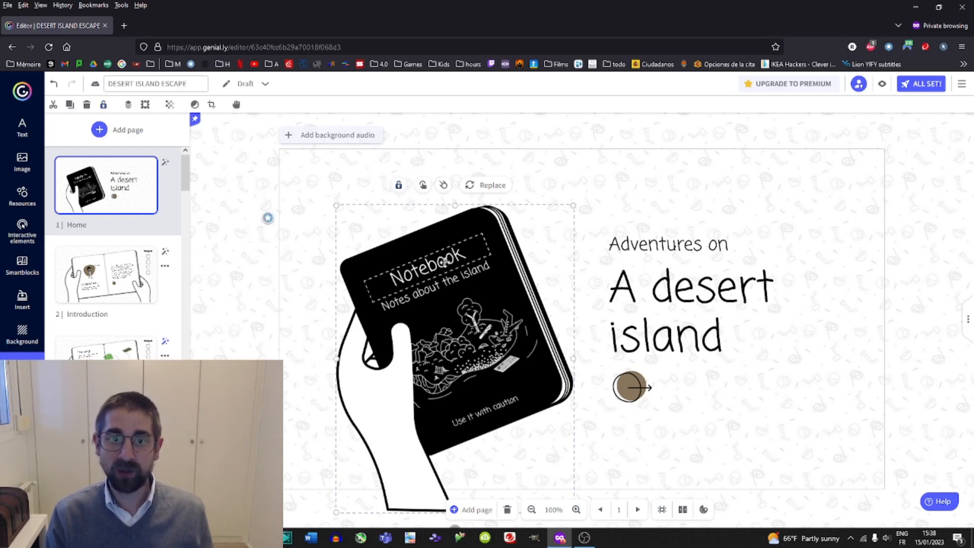
mouse_move(442, 262)
left_mouse_down()
mouse_move(306, 159)
mouse_move(275, 167)
mouse_move(424, 264)
left_mouse_up()
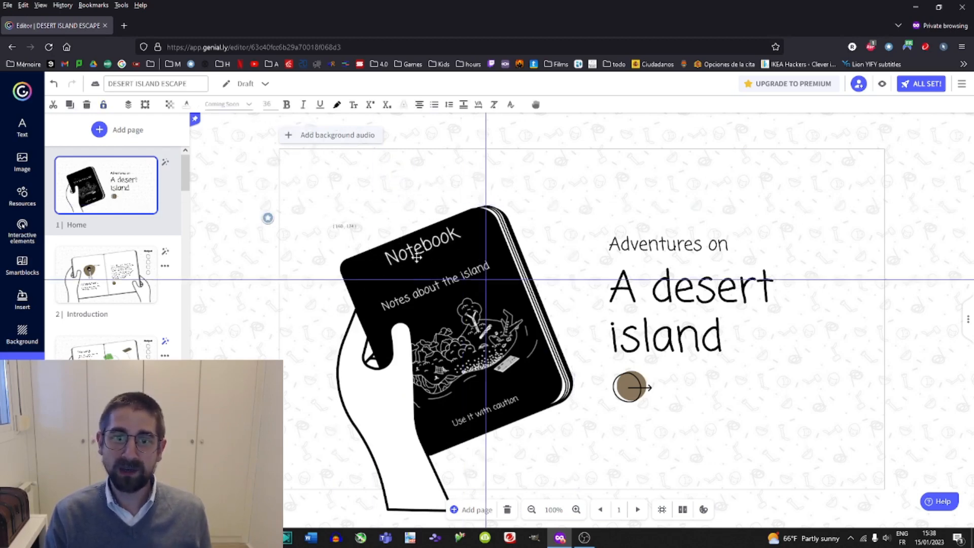
left_click(506, 298)
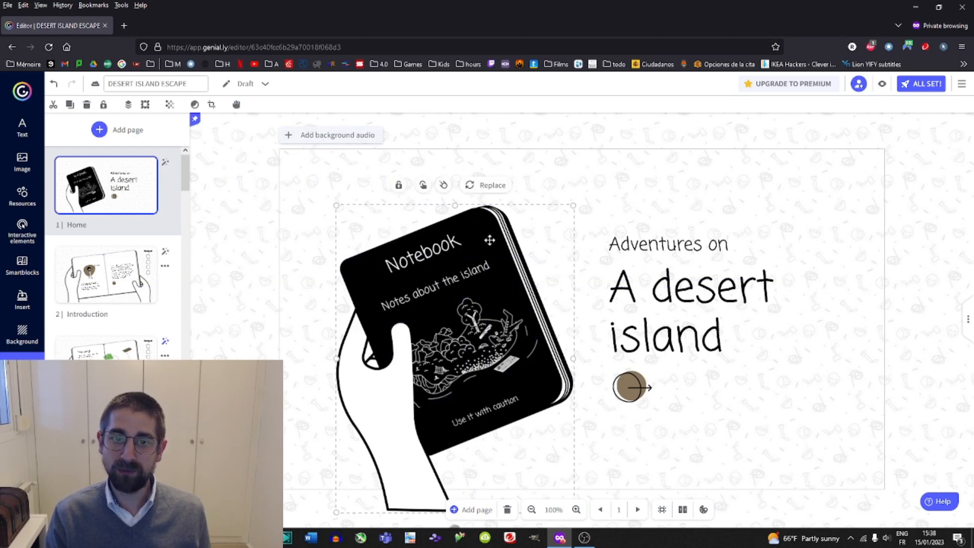
Reposition the notebook illustration slightly on the home page, toggling its lock along the way.
mouse_move(491, 240)
left_mouse_down()
mouse_move(663, 183)
mouse_move(484, 259)
mouse_move(479, 225)
left_mouse_up()
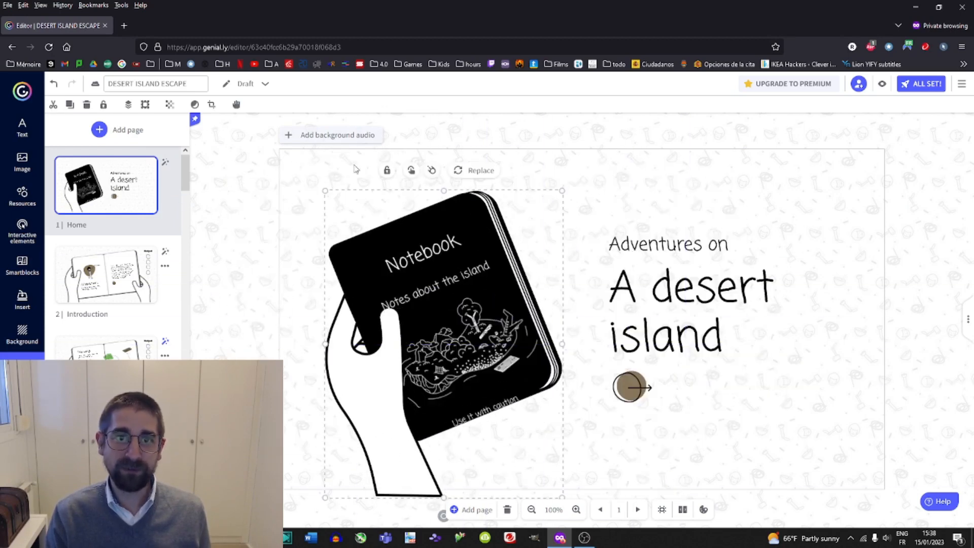
left_click(389, 171)
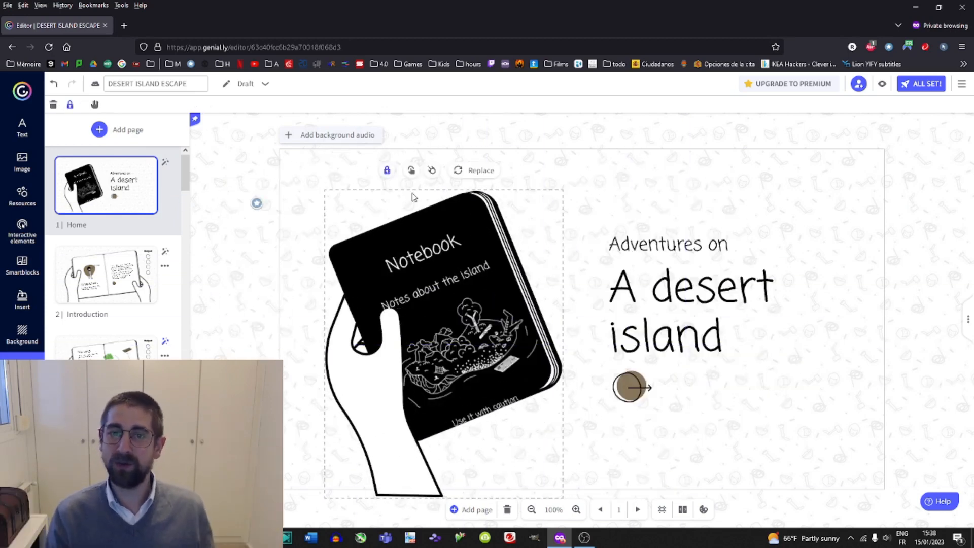
left_click(389, 171)
left_click_drag(448, 209, 456, 222)
Replace the home page title "A desert island" with "Christmas story".
double_click(710, 287)
left_click(725, 335)
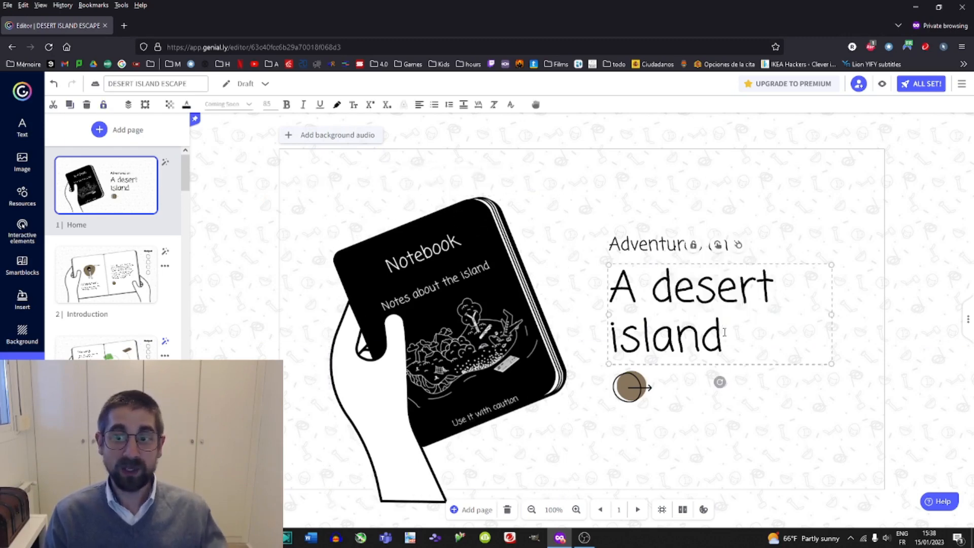
left_click_drag(725, 335, 599, 296)
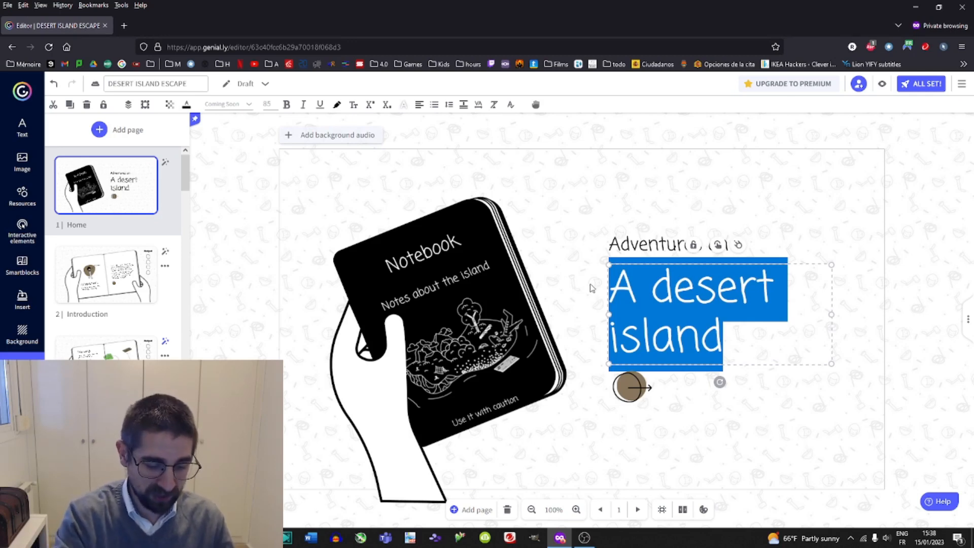
type("Christ")
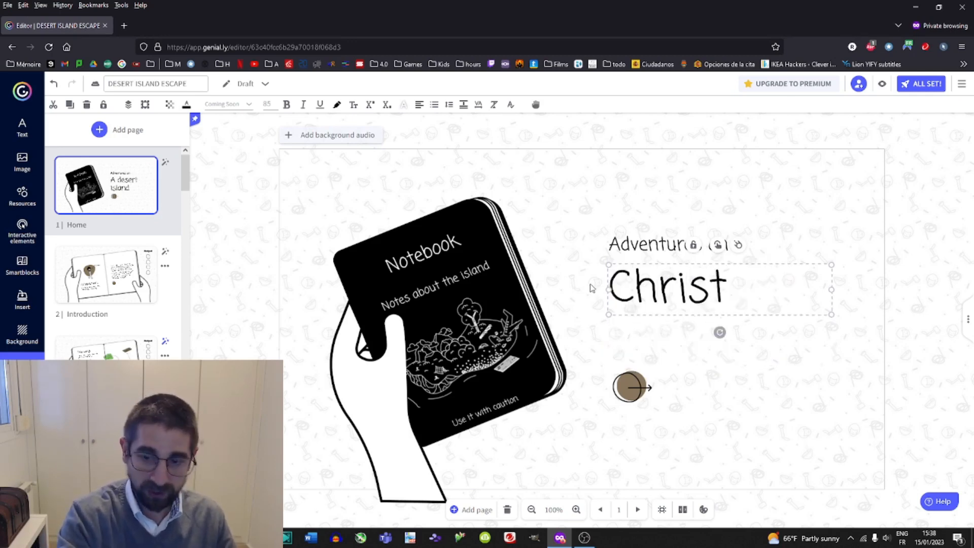
type("mas ")
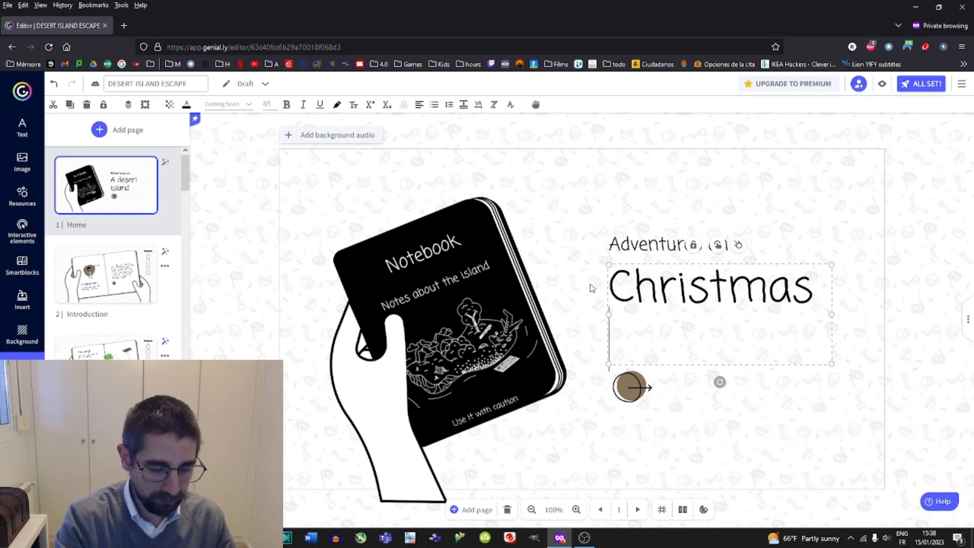
type("story")
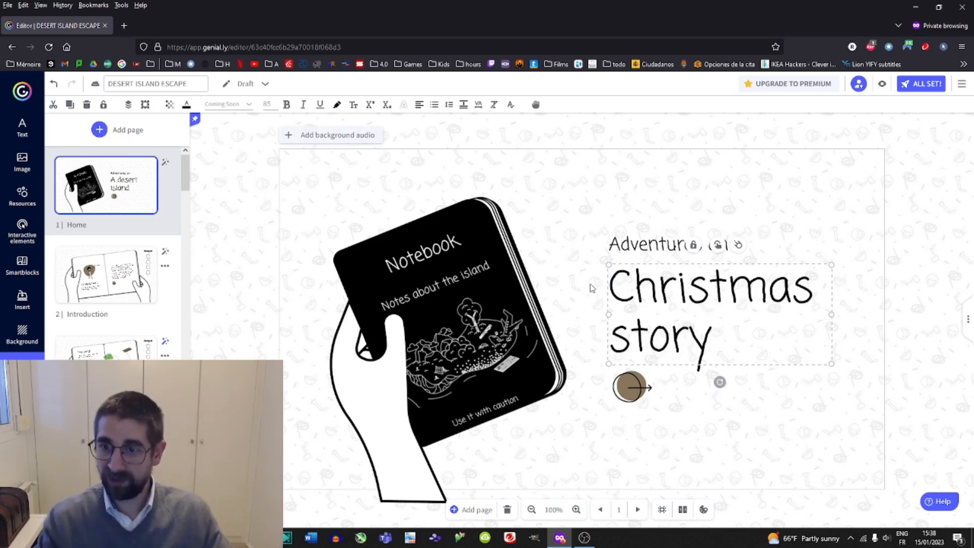
Delete the Next page interaction from the round arrow button on the home page.
left_click(627, 384)
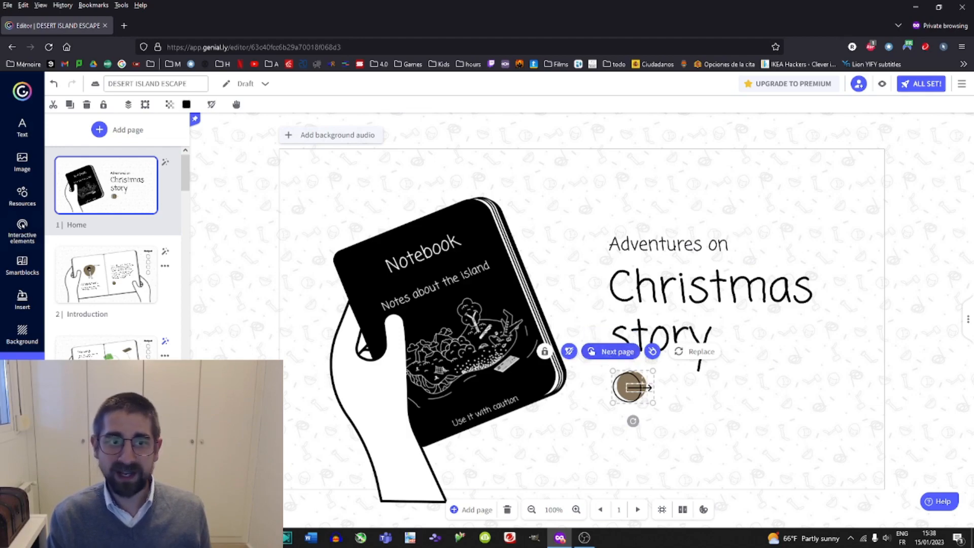
left_click(108, 281)
left_click(106, 185)
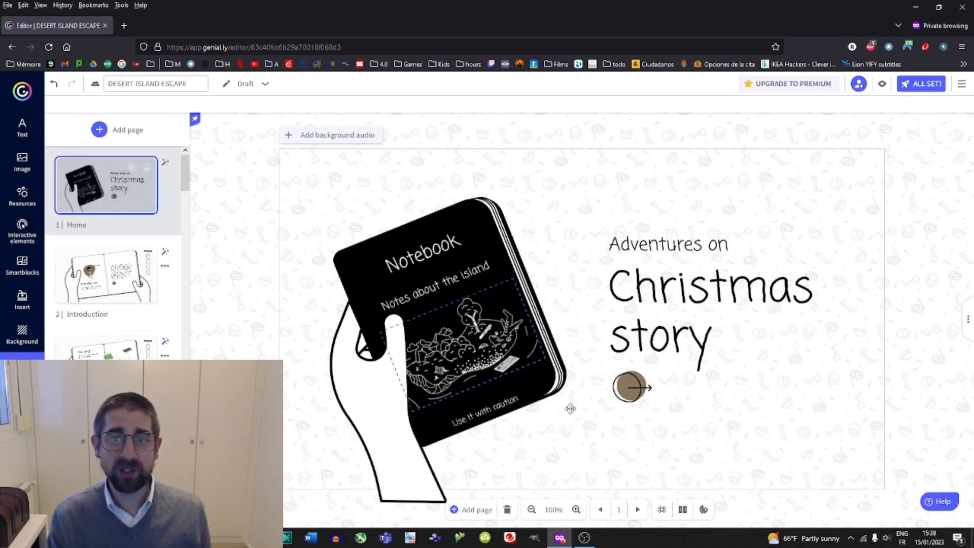
left_click(631, 396)
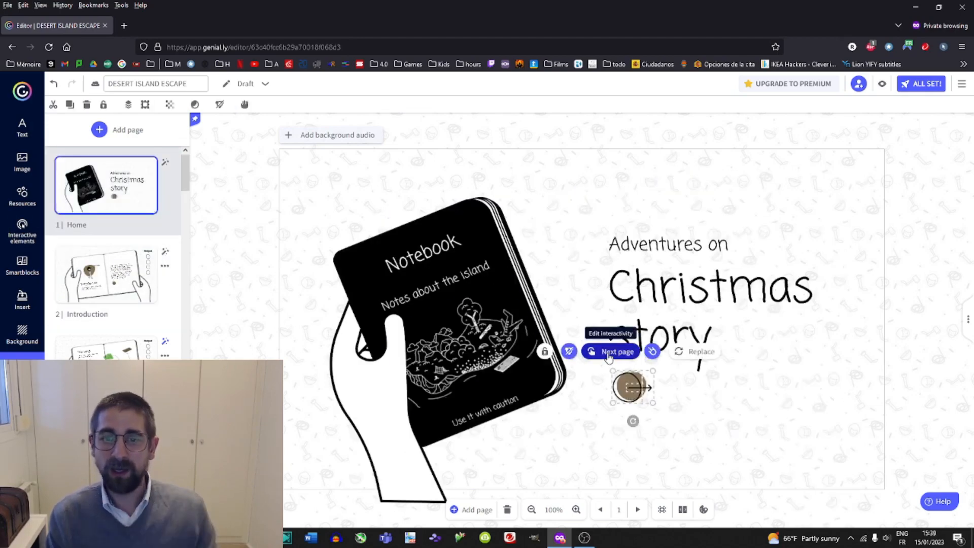
left_click(615, 353)
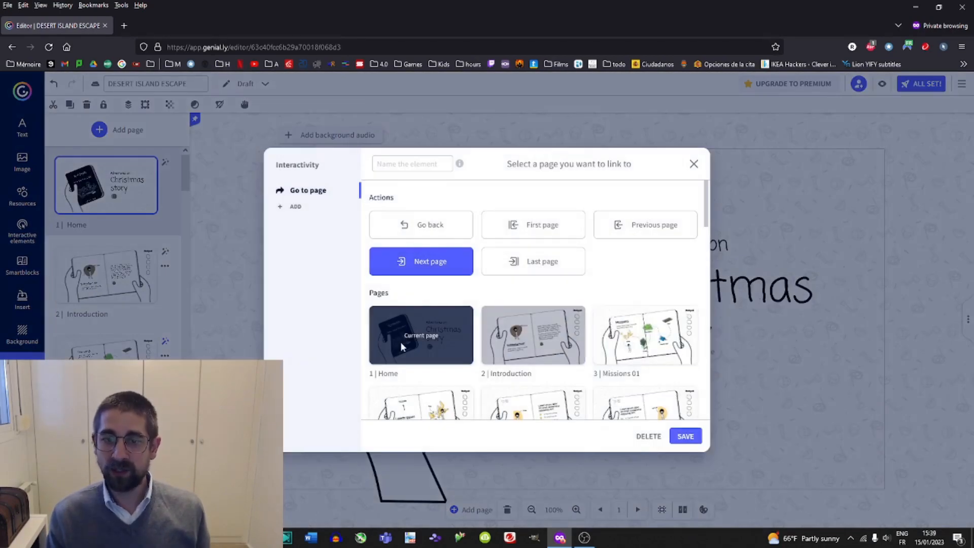
scroll(533, 304, "down", 2)
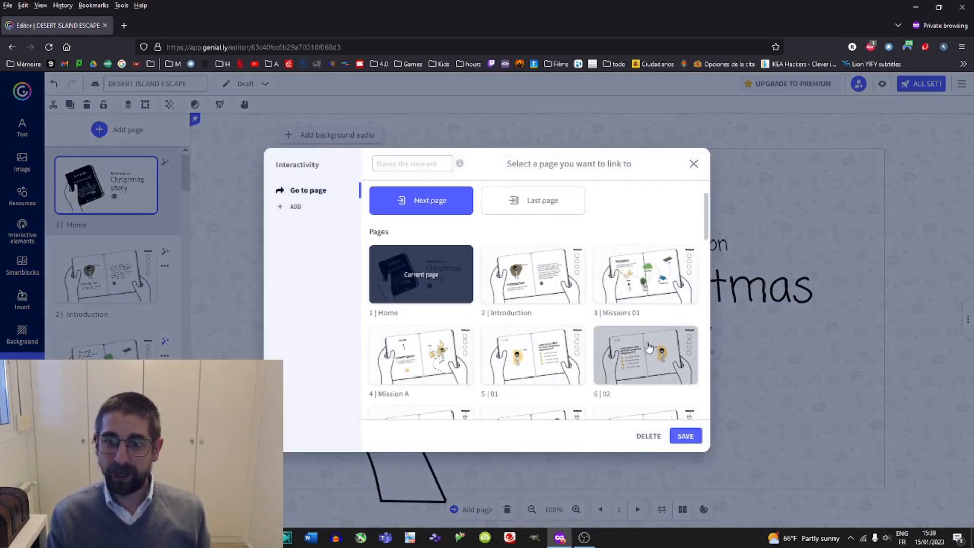
scroll(508, 330, "down", 2)
scroll(546, 338, "up", 3)
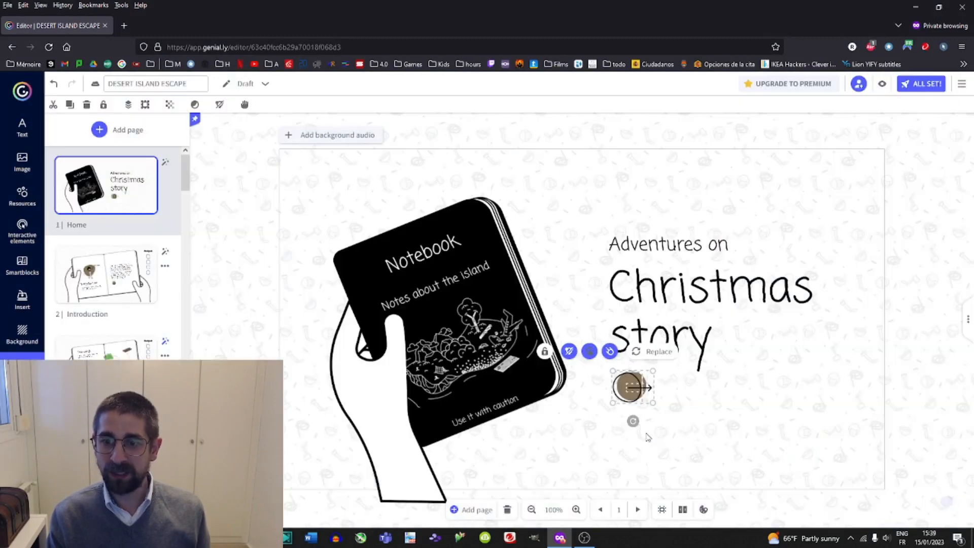
left_click(649, 436)
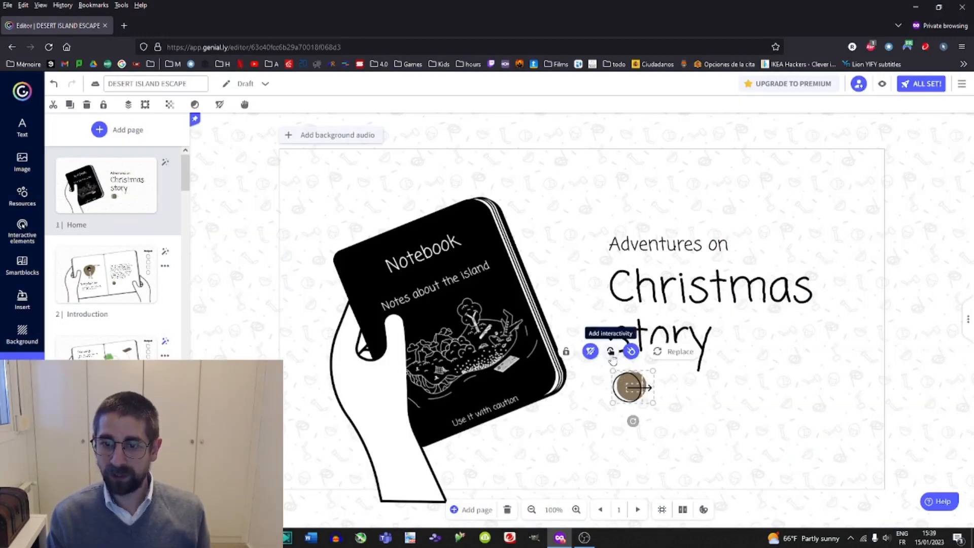
Preview the home page and return to the editor.
left_click(891, 132)
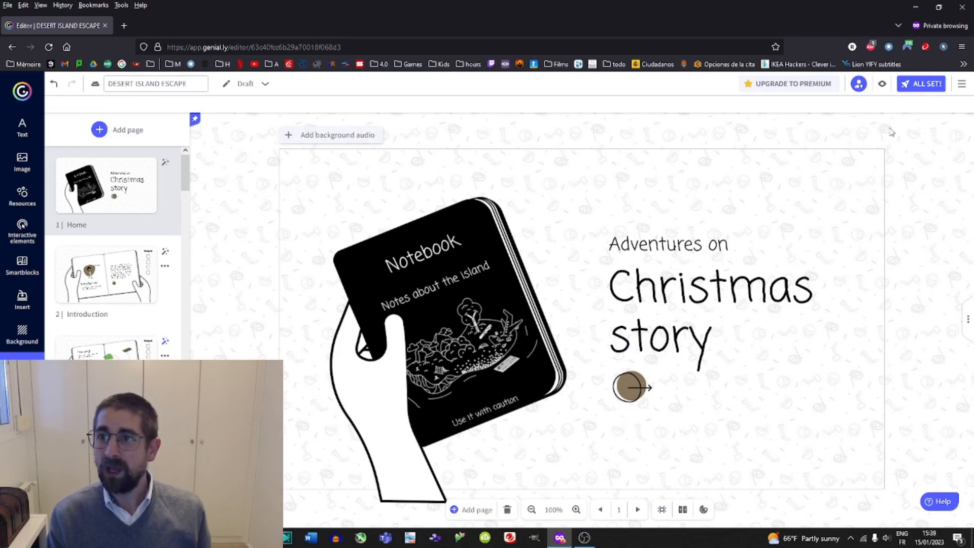
left_click(881, 88)
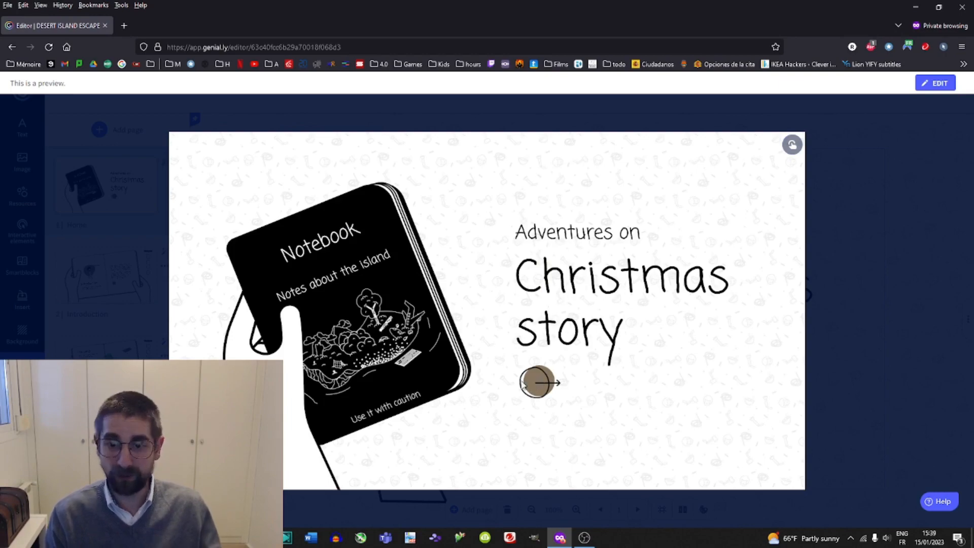
left_click(874, 229)
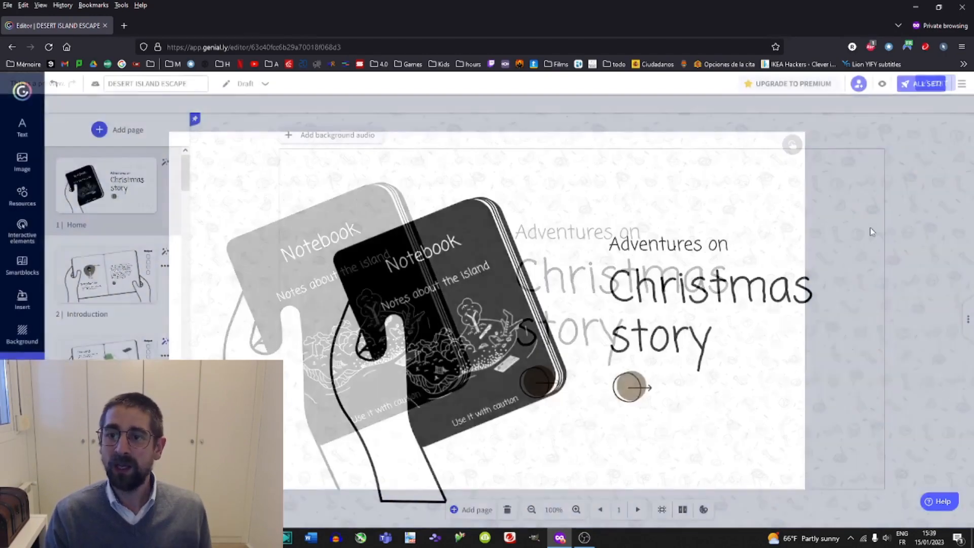
Give the arrow button a Go to page interaction linking to page 2 Introduction and save it.
left_click(623, 380)
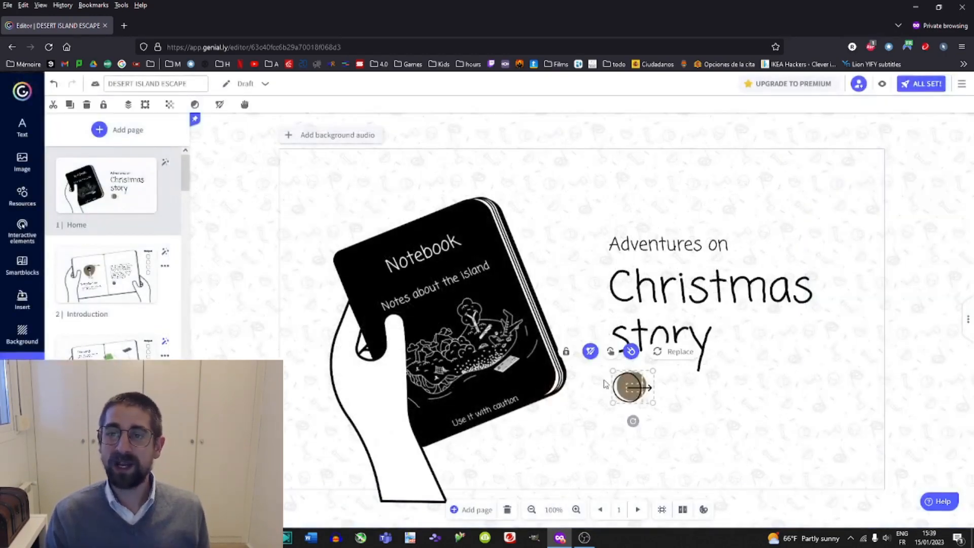
left_click(611, 352)
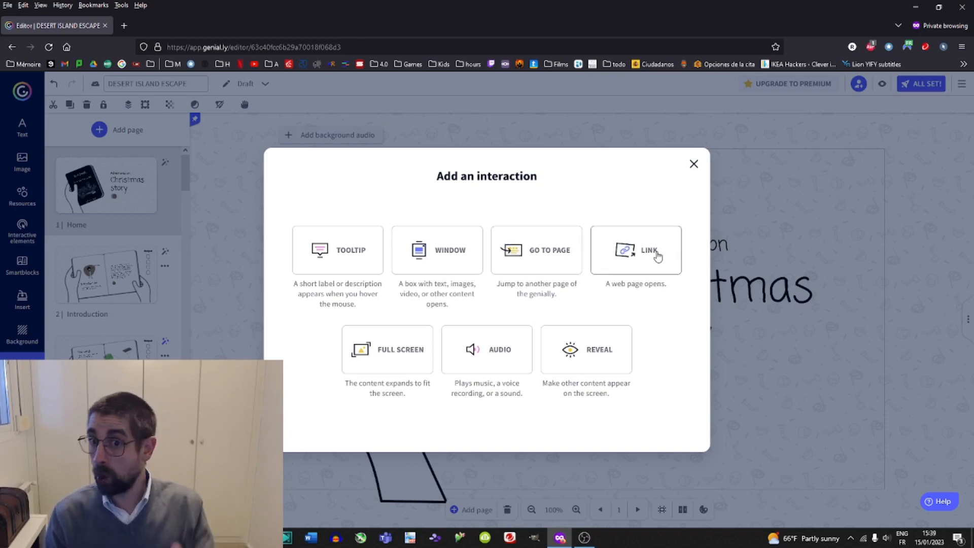
left_click(537, 264)
left_click(538, 343)
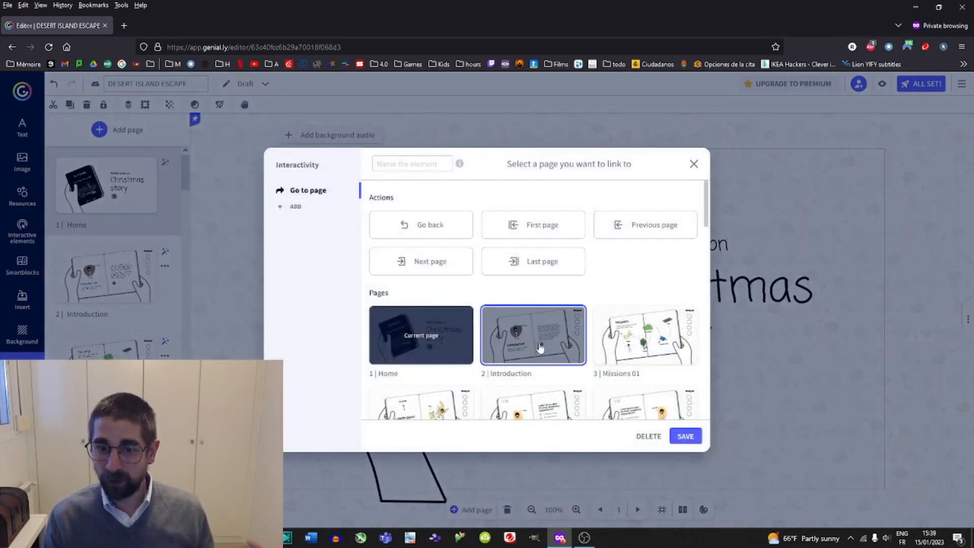
left_click(685, 437)
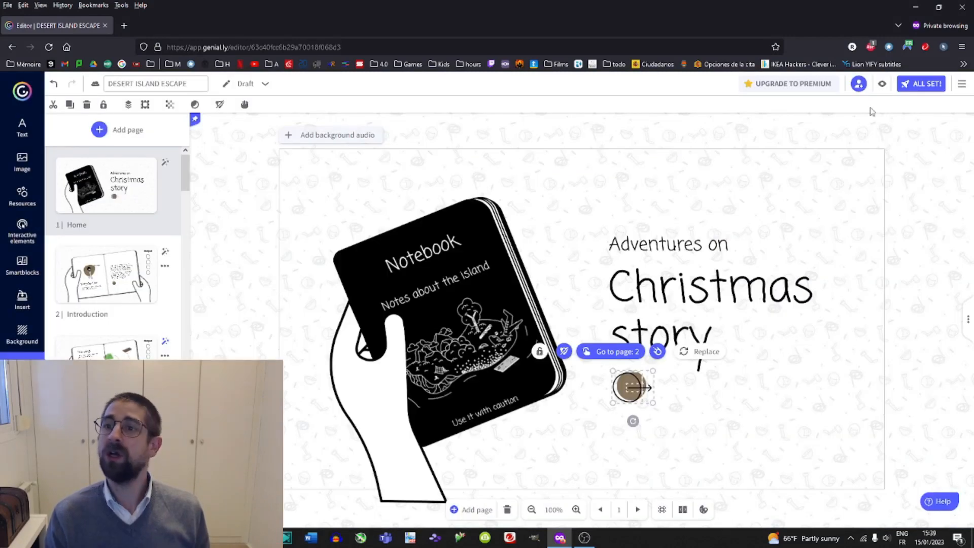
Preview the presentation, return to the editor and inspect the arrow button's interaction.
left_click(882, 86)
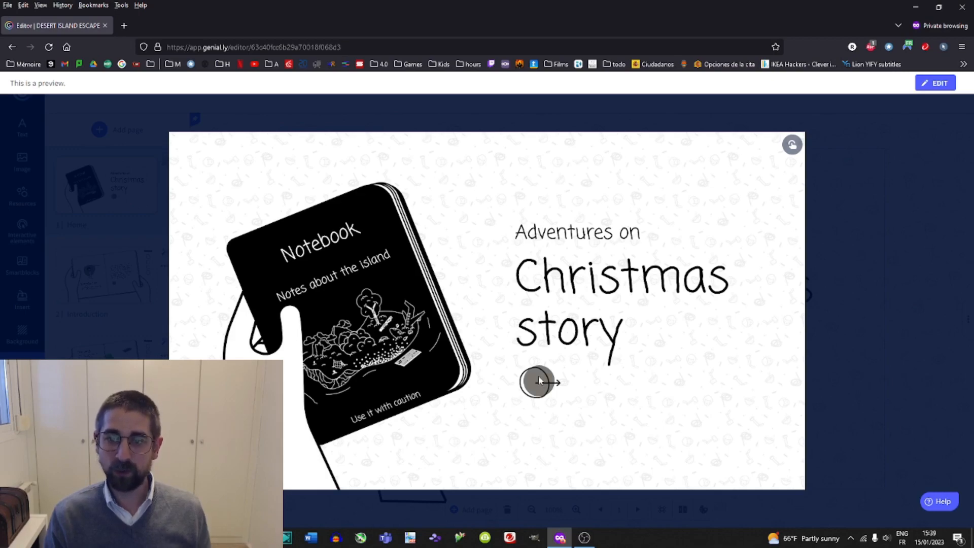
key("Escape")
left_click(633, 386)
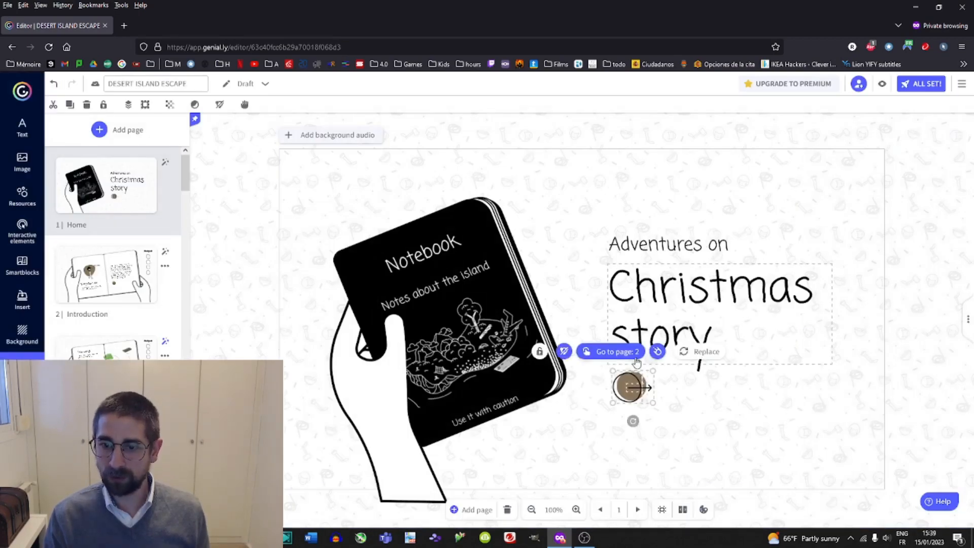
left_click(626, 381)
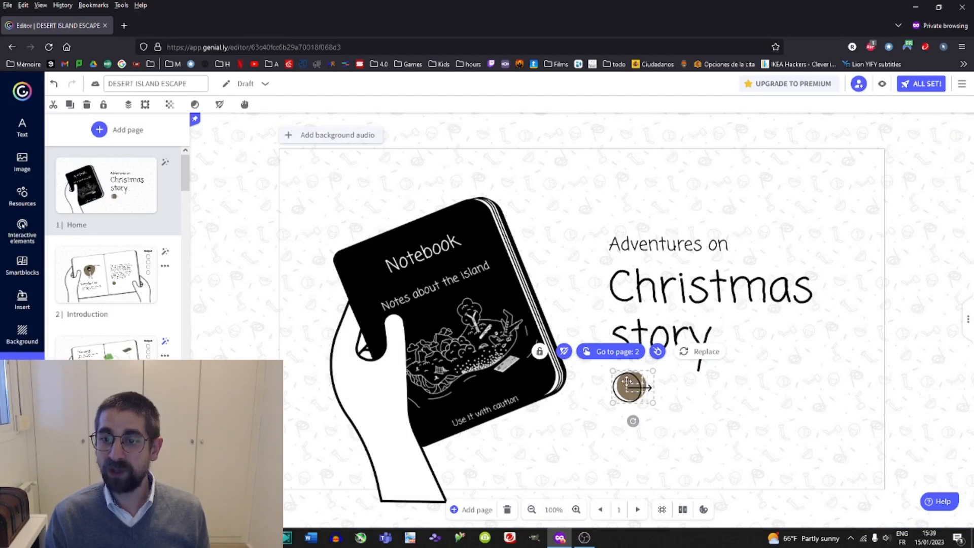
left_click(608, 381)
left_click(624, 393)
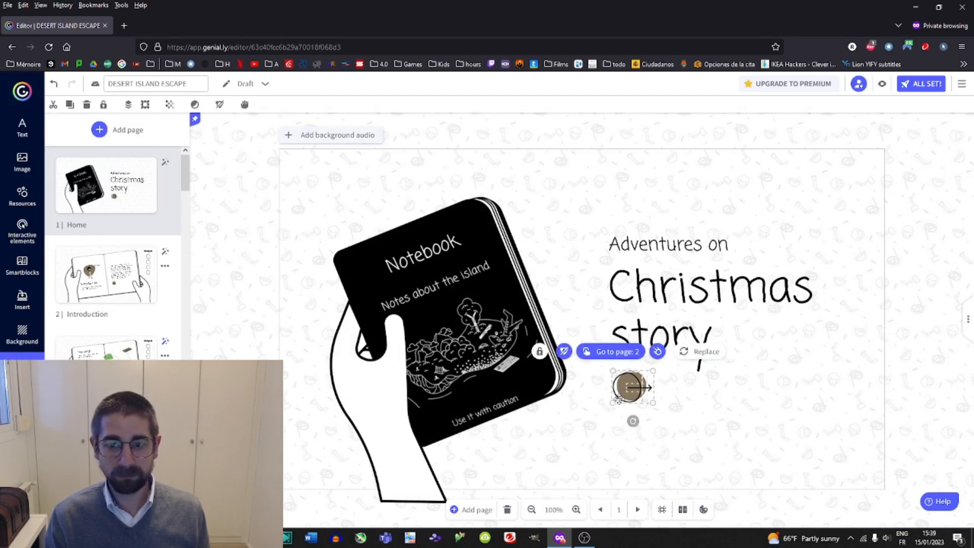
left_click(657, 379)
left_click(631, 387)
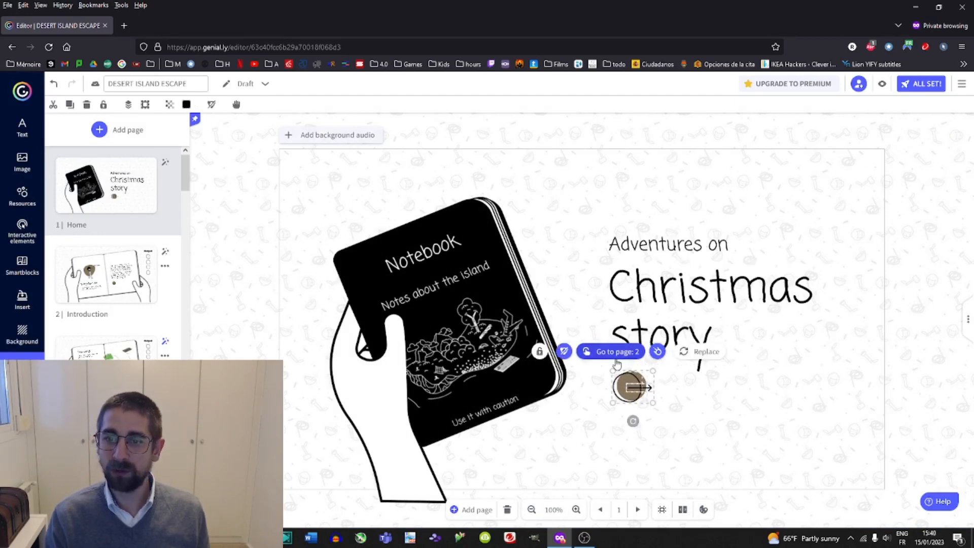
Preview the game and test that the arrow button opens the Introduction page, then return to editing.
left_click(882, 84)
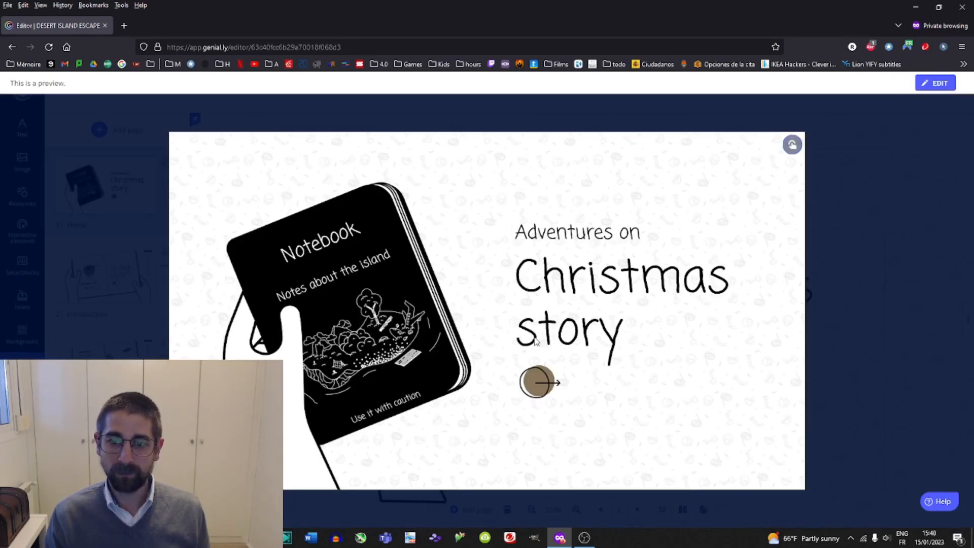
left_click(537, 378)
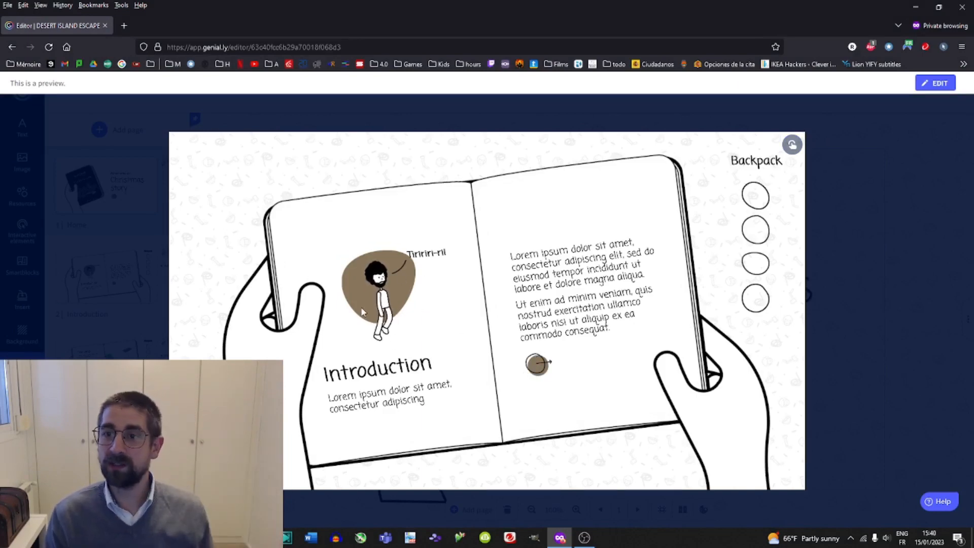
left_click(841, 250)
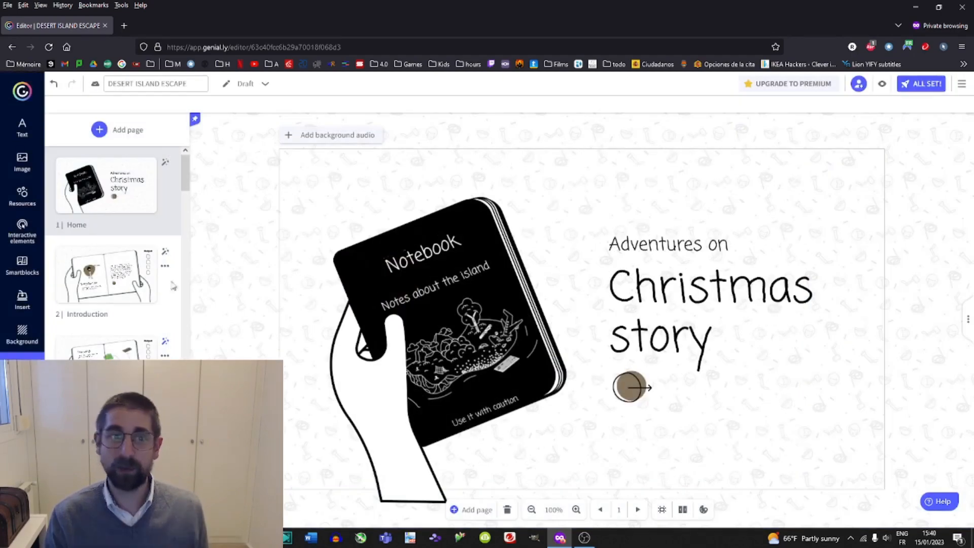
Delete the character illustration from the Introduction page.
key("Down")
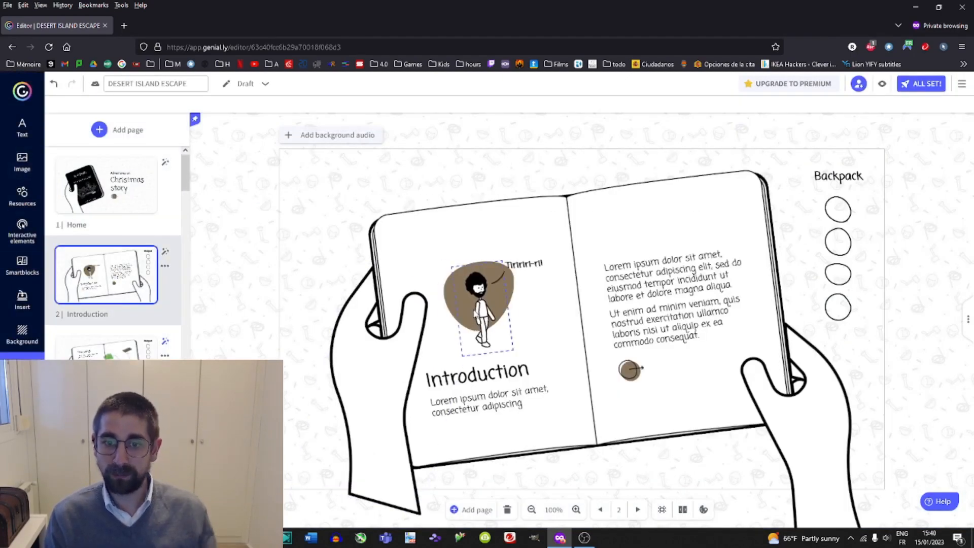
key("Delete")
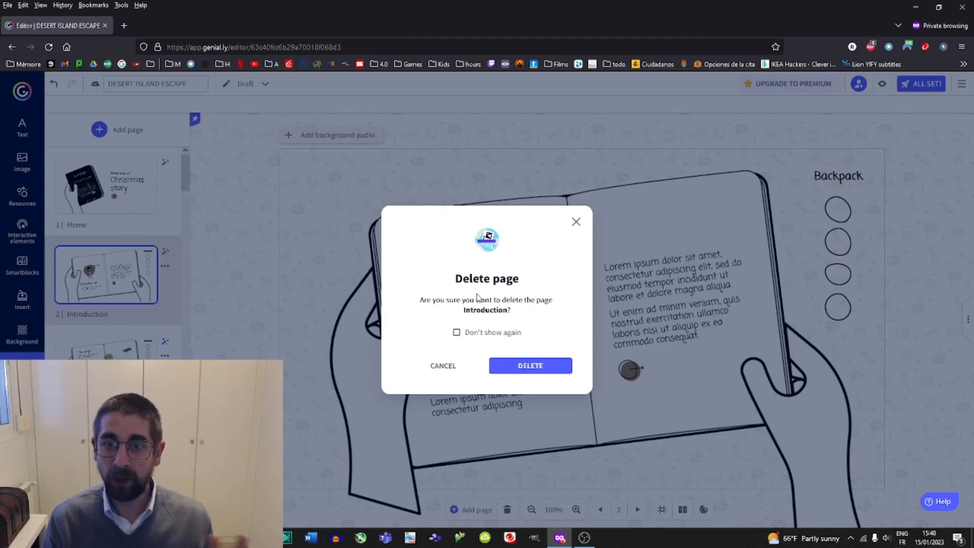
left_click(576, 223)
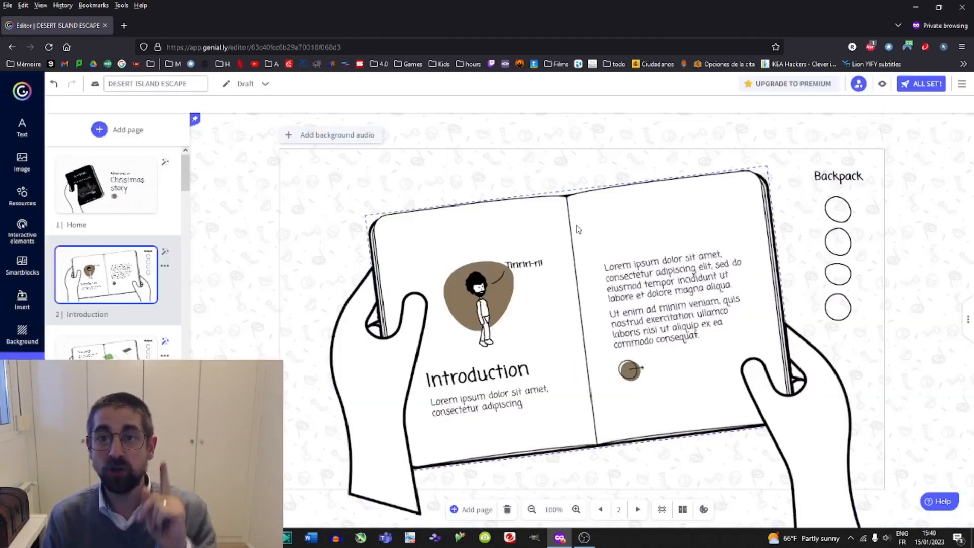
left_click(488, 288)
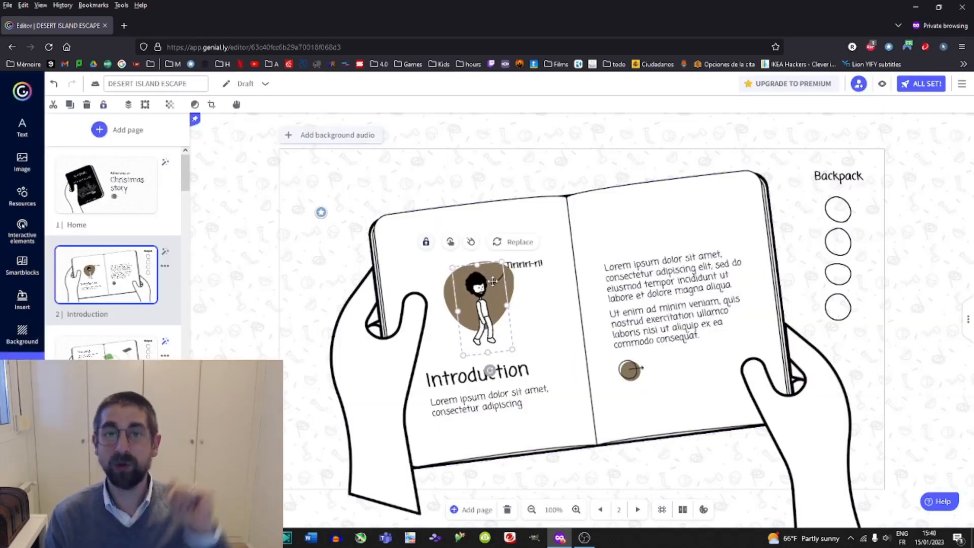
key("Delete")
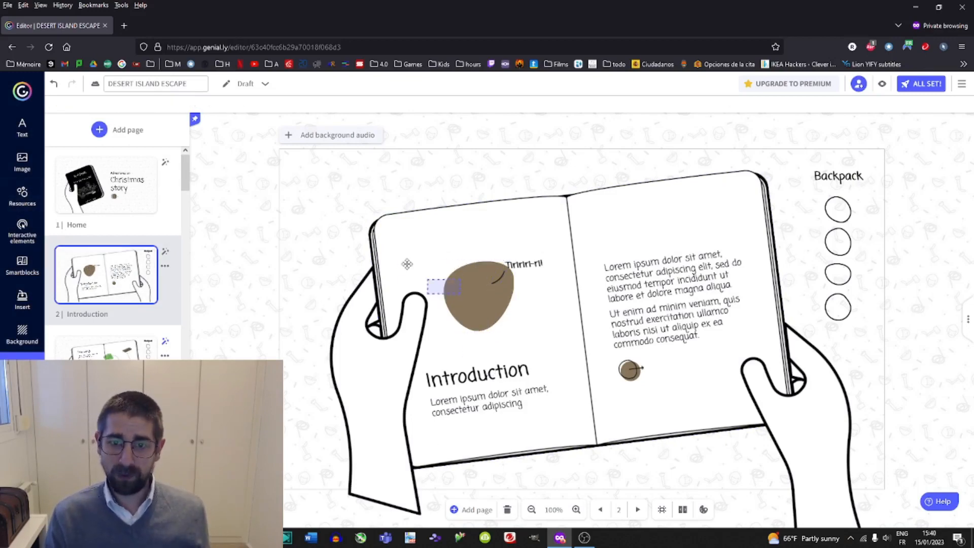
Move the brown blob to the upper-left corner of the left page and recolor it red.
left_click_drag(407, 263, 395, 240)
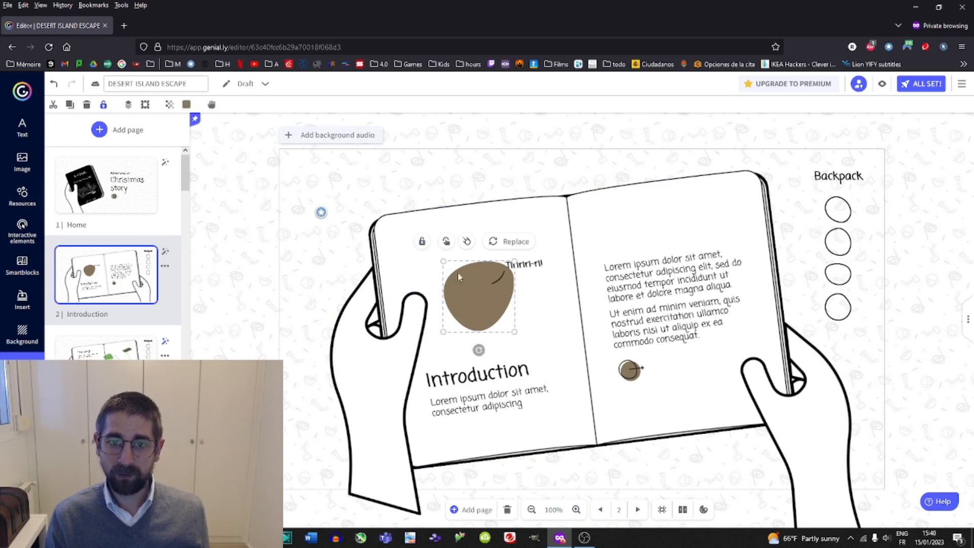
left_click_drag(458, 275, 398, 234)
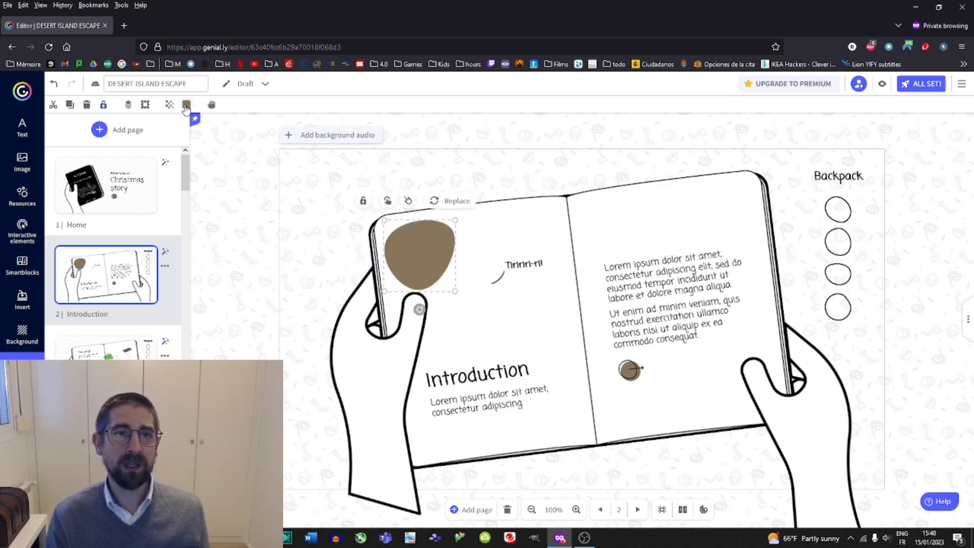
left_click(186, 105)
left_click(190, 182)
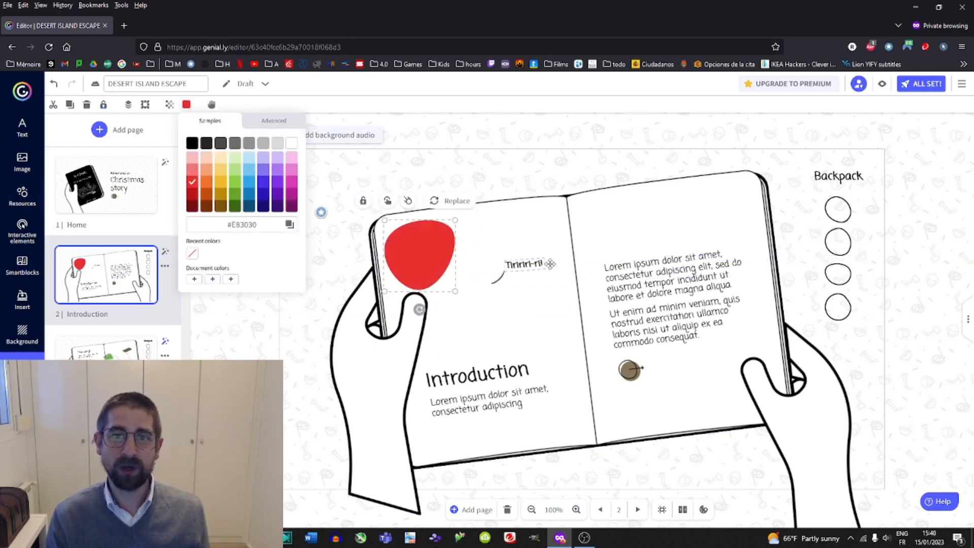
Remove the Next page interaction from the small arrow button on the right page.
left_click(638, 373)
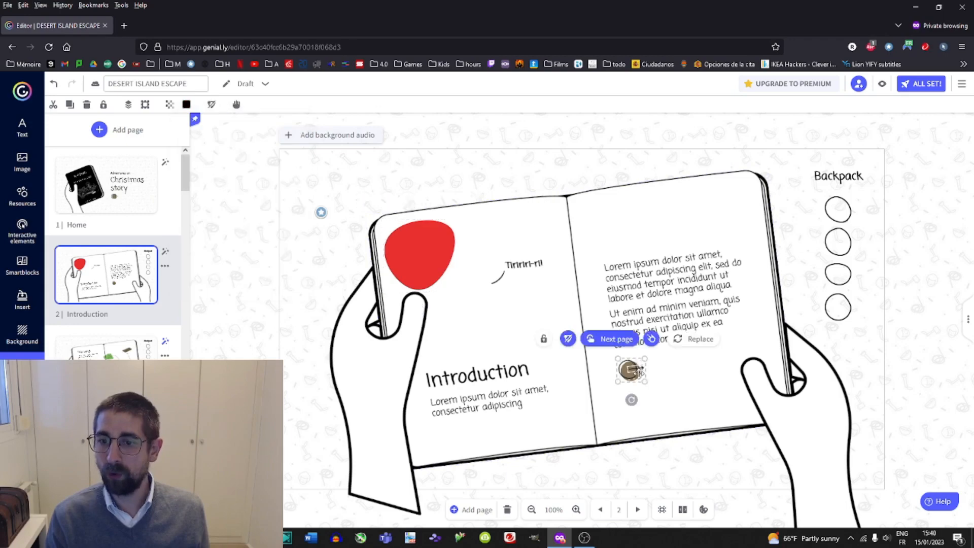
left_click(567, 339)
left_click(538, 371)
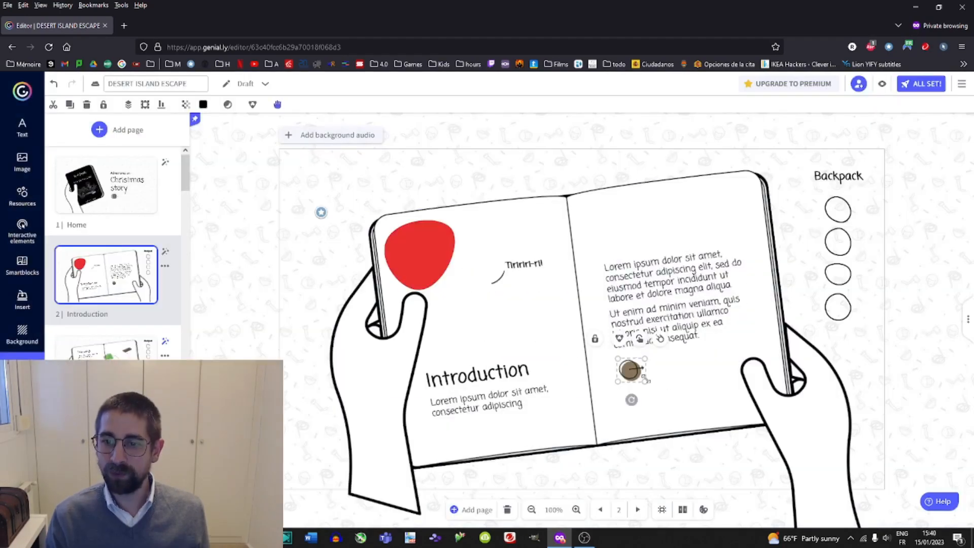
mouse_move(634, 374)
left_mouse_down()
mouse_move(678, 388)
mouse_move(627, 378)
left_mouse_up()
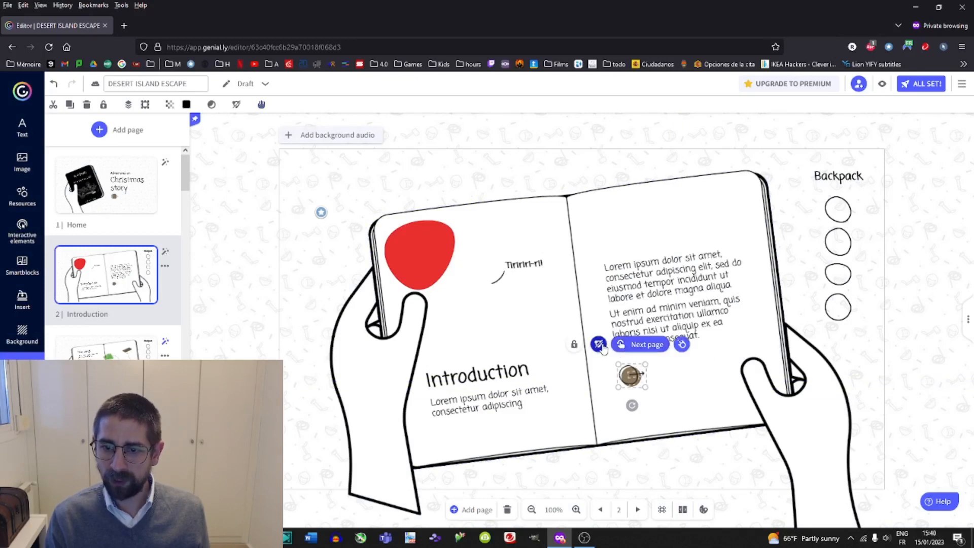
left_click(599, 344)
key("Return")
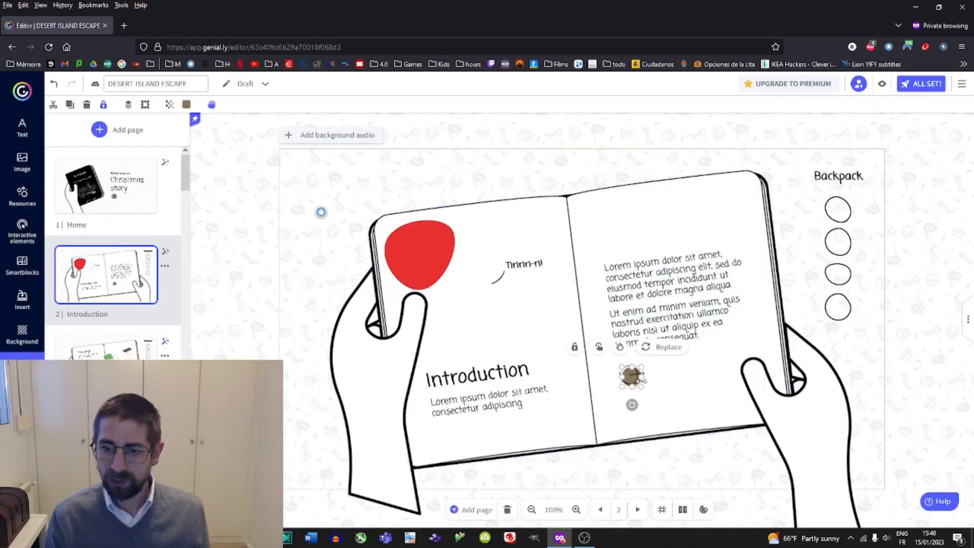
mouse_move(634, 378)
left_mouse_down()
mouse_move(635, 390)
mouse_move(636, 376)
left_mouse_up()
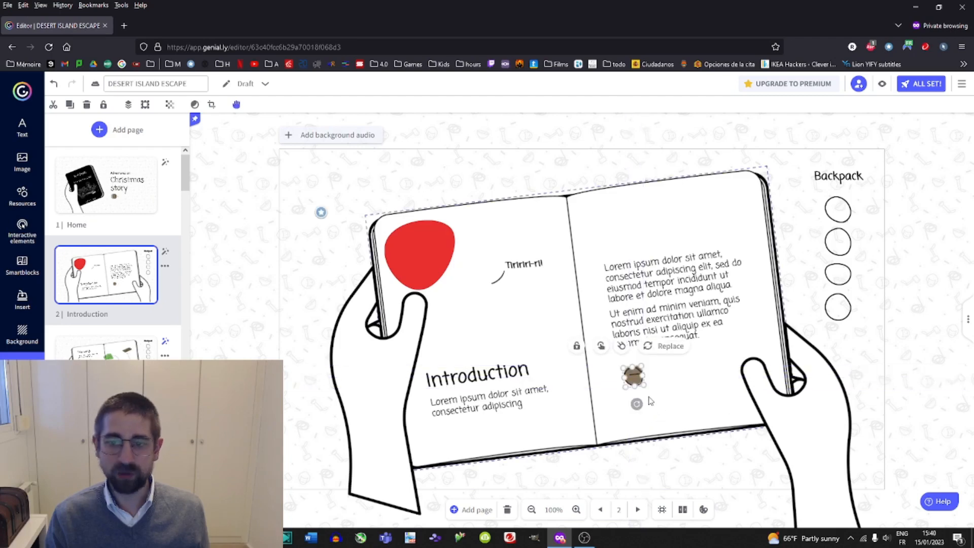
left_click(614, 369)
left_click_drag(689, 394, 611, 364)
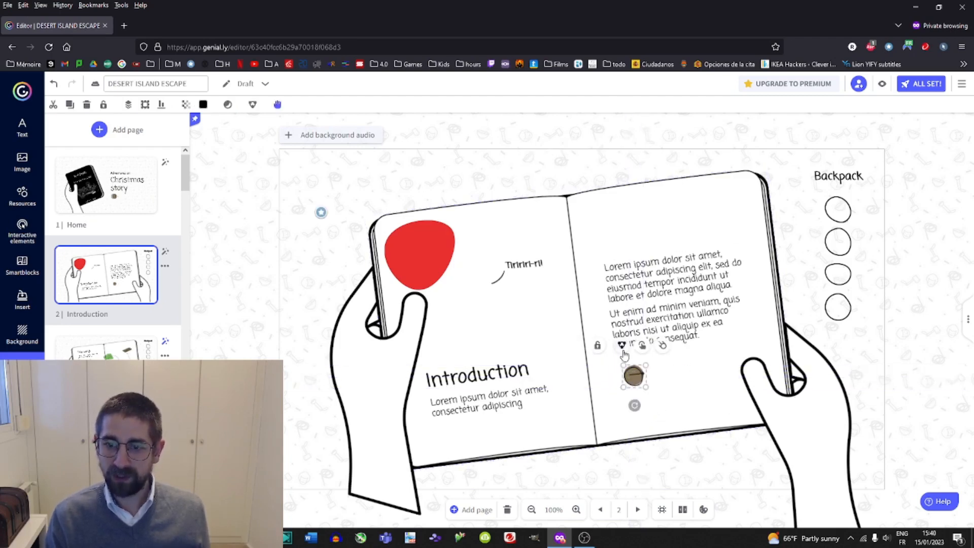
left_click(620, 379)
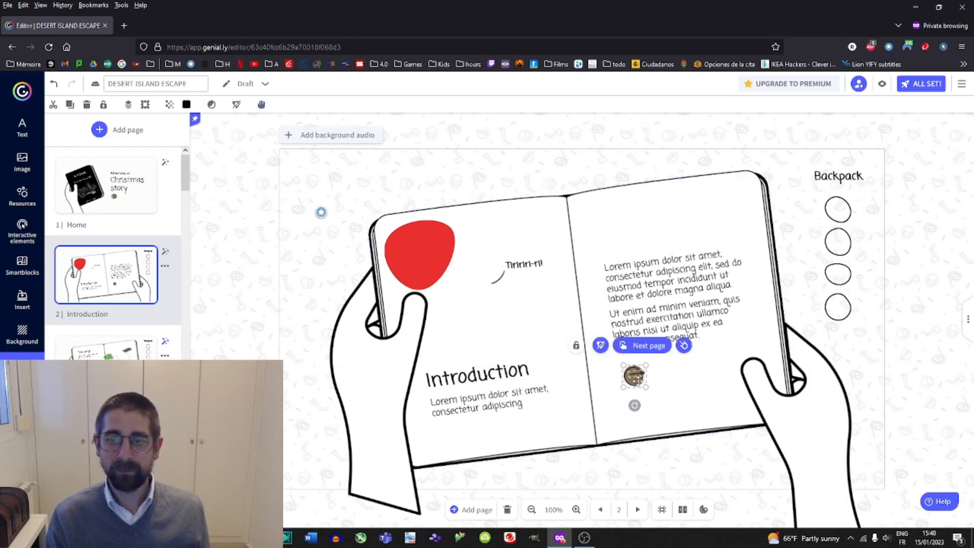
left_click(600, 346)
left_click(541, 371)
left_click(637, 376)
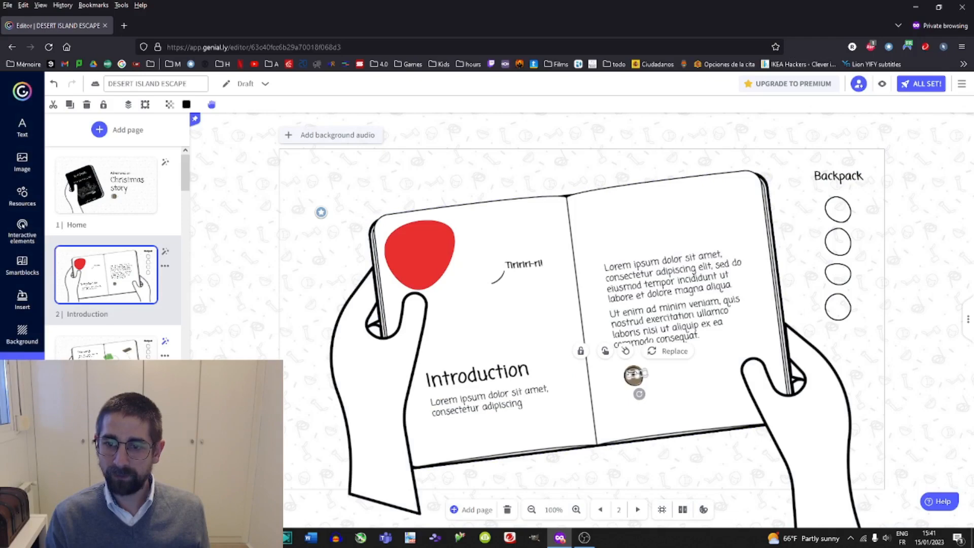
key("Delete")
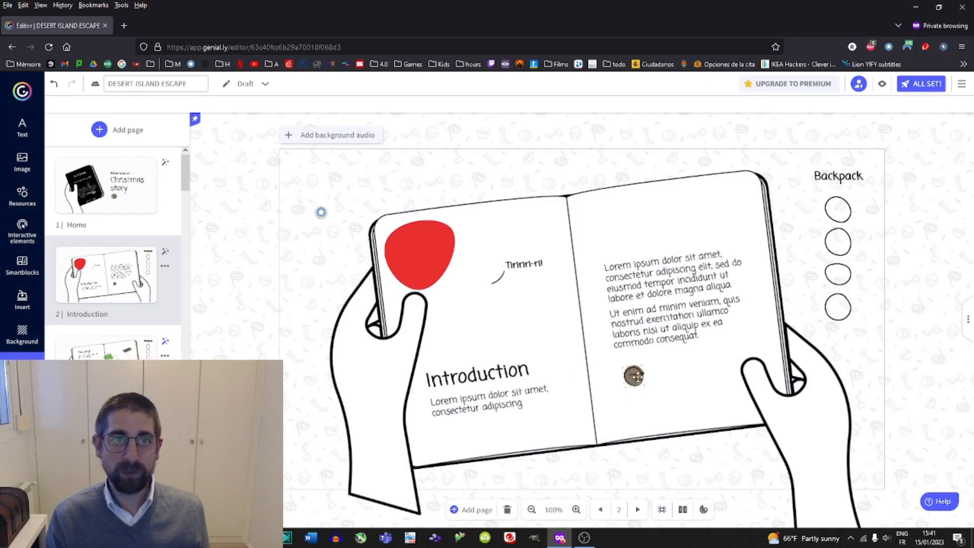
Recolor the small arrow button on the right page red.
left_click(633, 378)
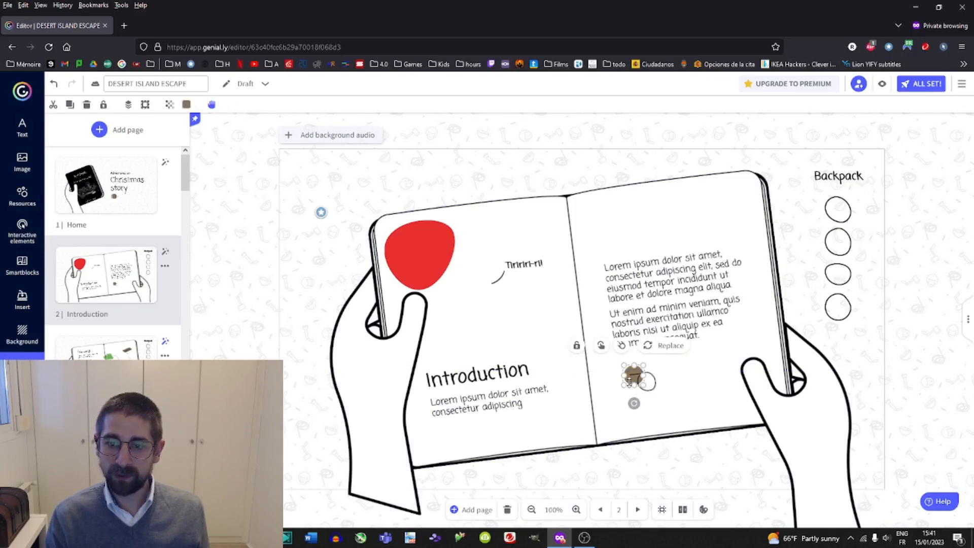
left_click(186, 105)
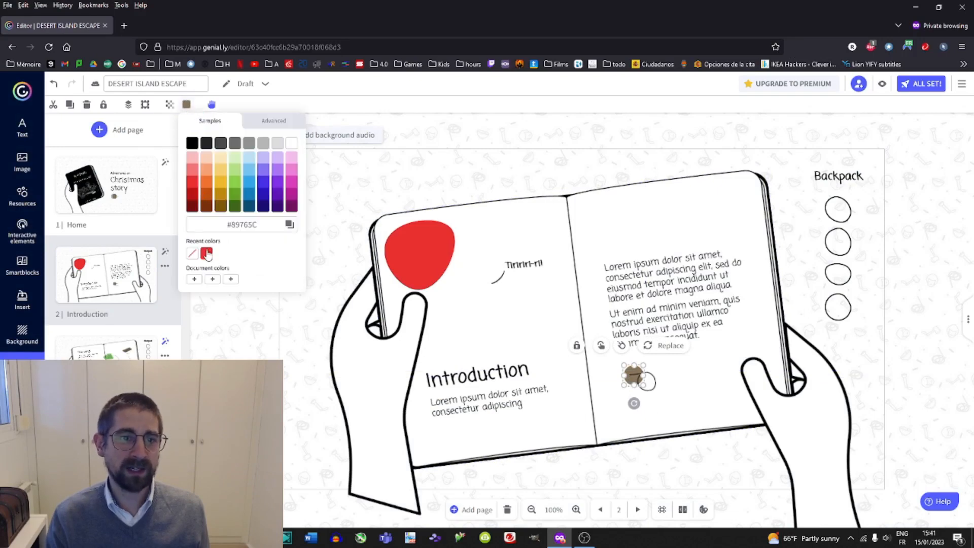
left_click_drag(652, 388, 640, 384)
left_click(658, 387)
left_click(662, 387)
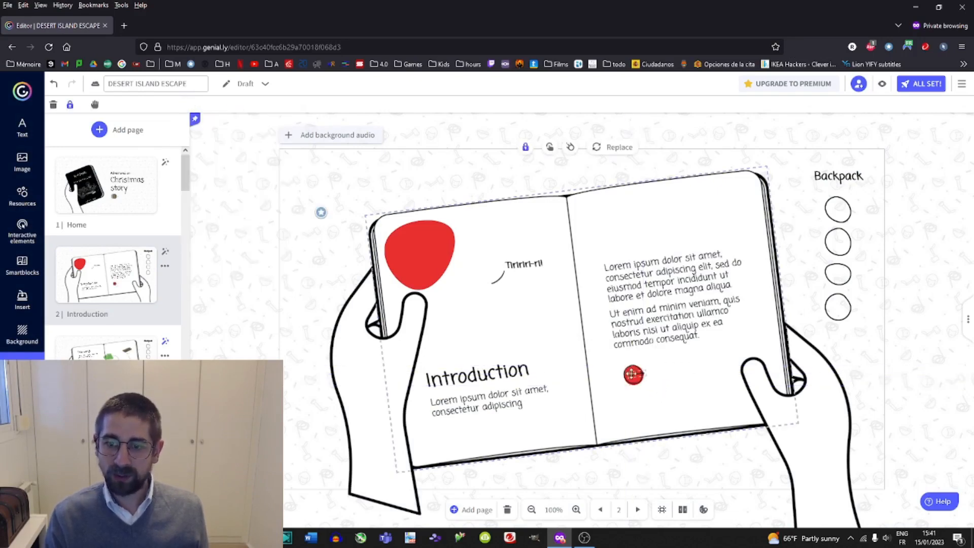
left_click(637, 374)
Give the red button a Go to page interaction linking to page 3 Missions 01 and save it.
left_click(94, 345)
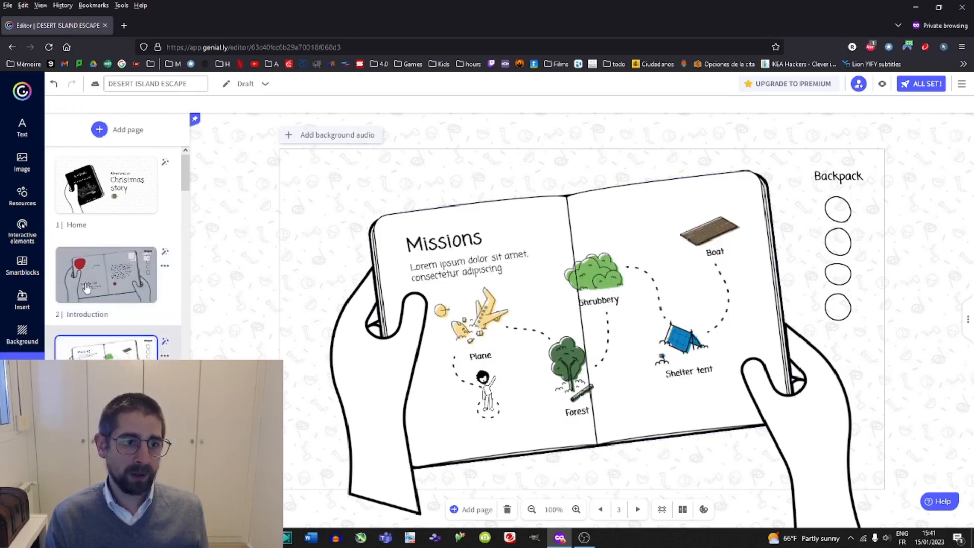
left_click(100, 284)
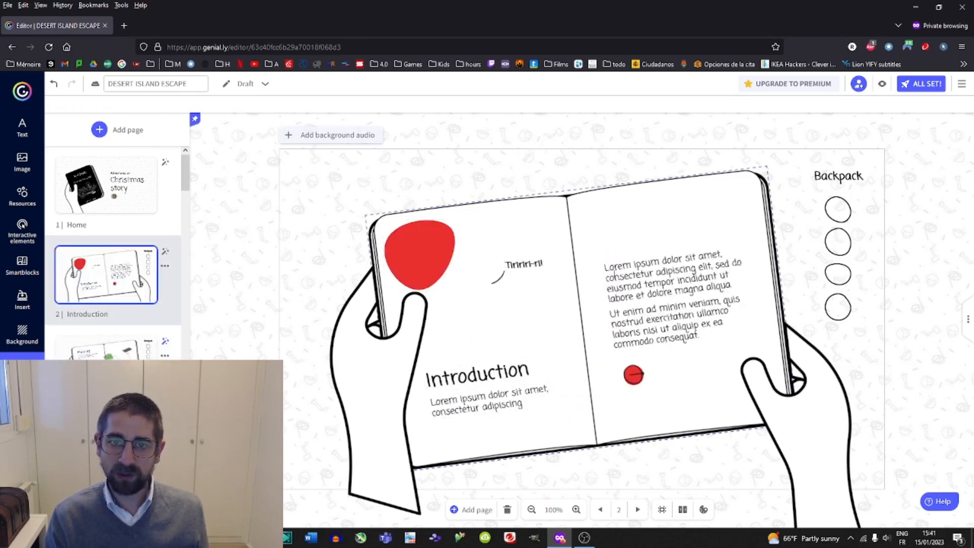
left_click(631, 378)
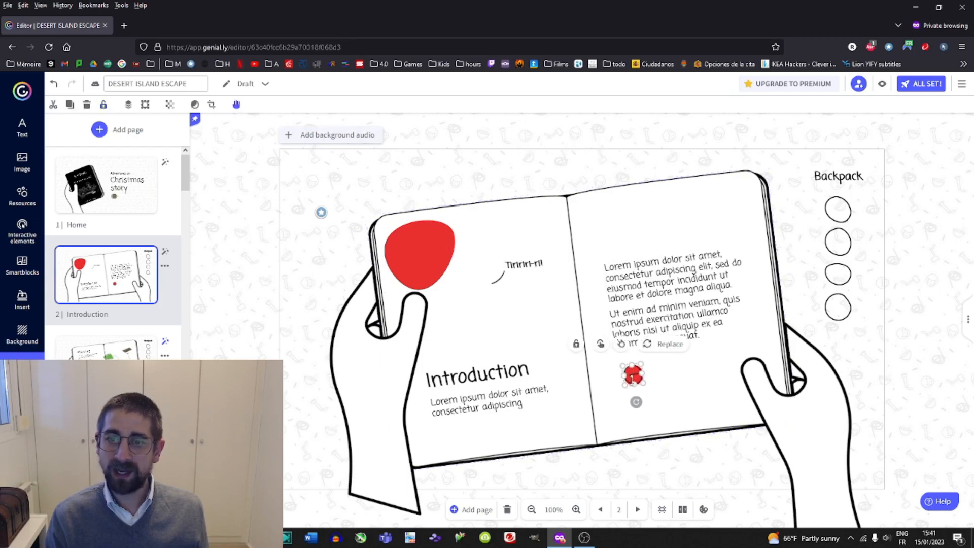
left_click(624, 365)
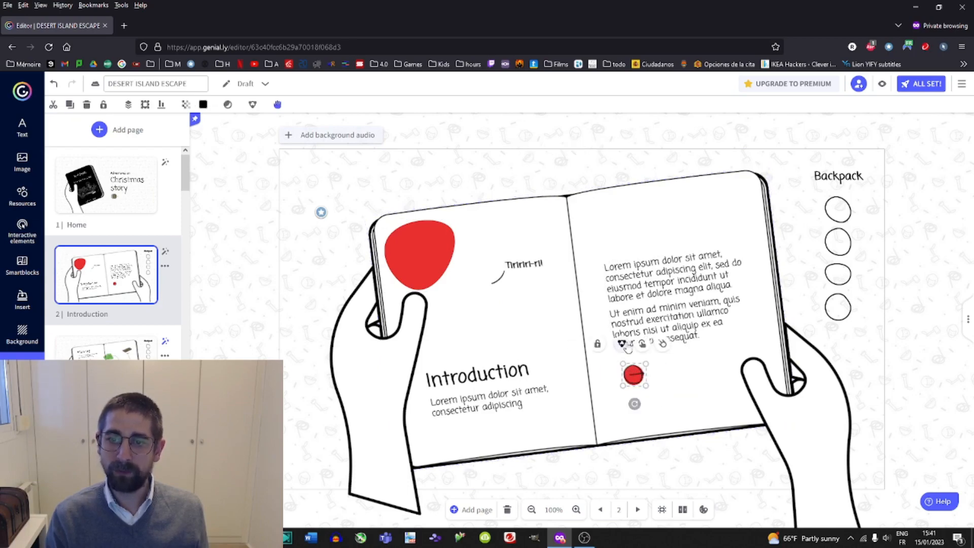
left_click(643, 345)
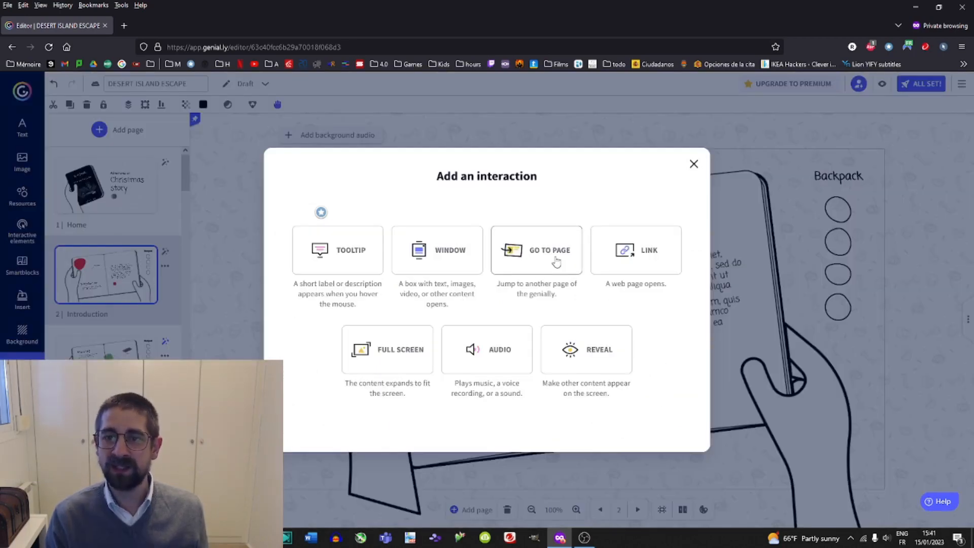
left_click(554, 264)
left_click(646, 333)
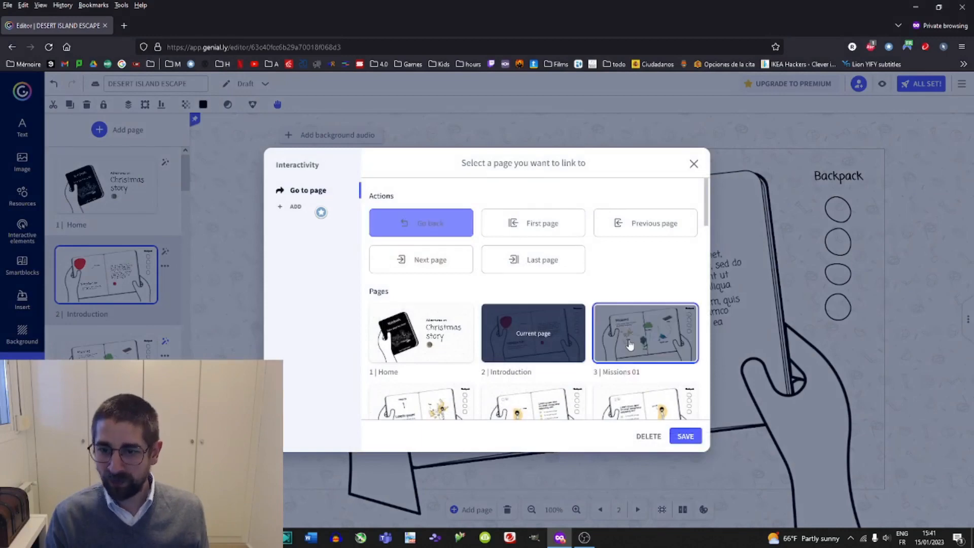
left_click(685, 436)
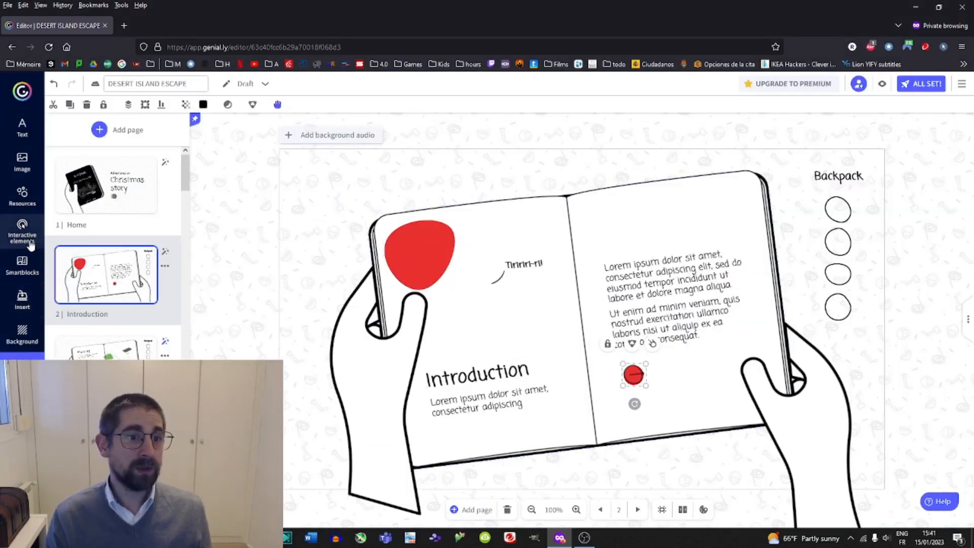
Insert a piggy bank cutout image, resize it over the red blob, and delete it.
left_click(22, 162)
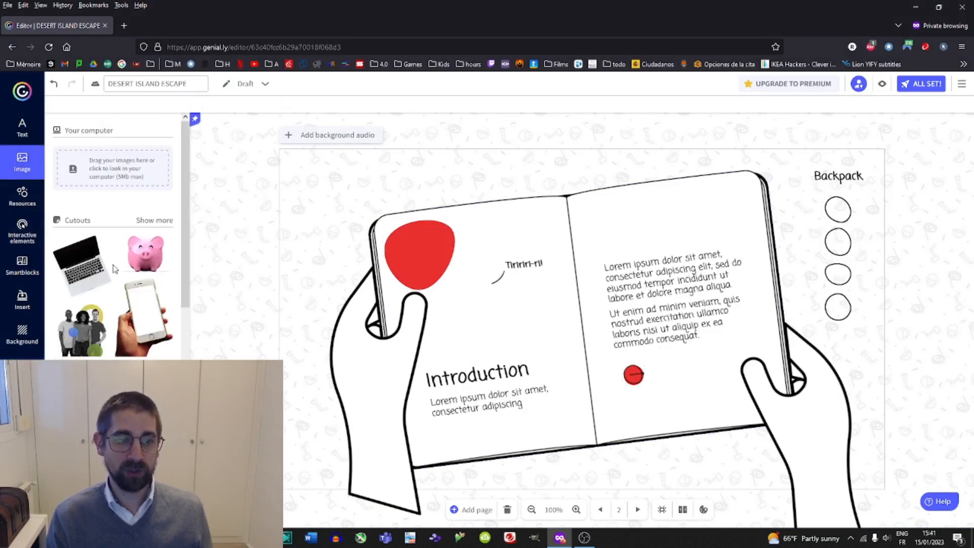
scroll(117, 264, "down", 3)
scroll(147, 234, "up", 3)
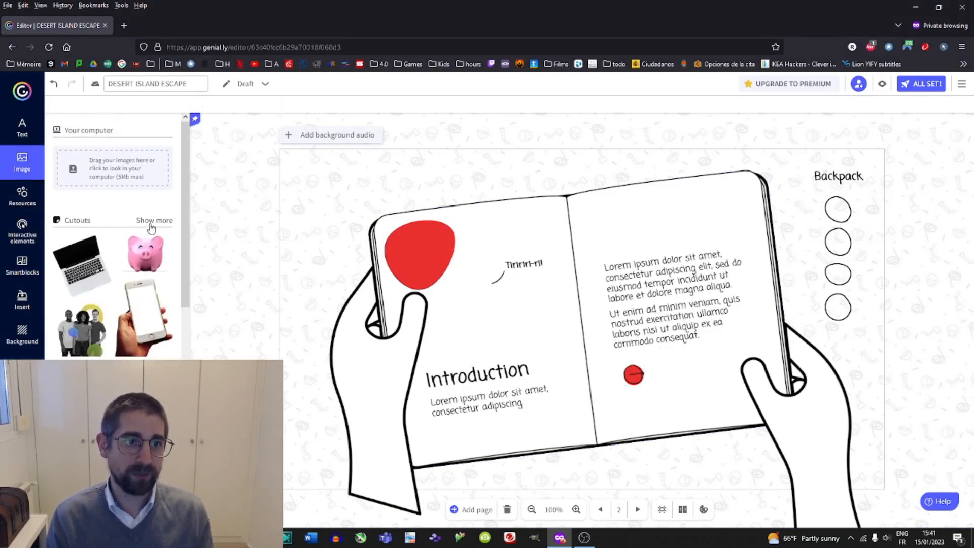
left_click(154, 220)
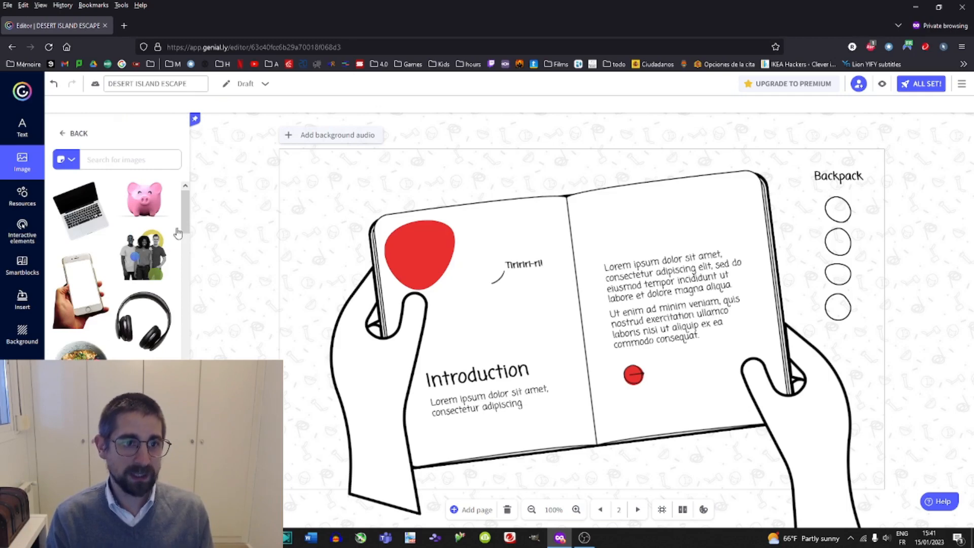
left_click(150, 204)
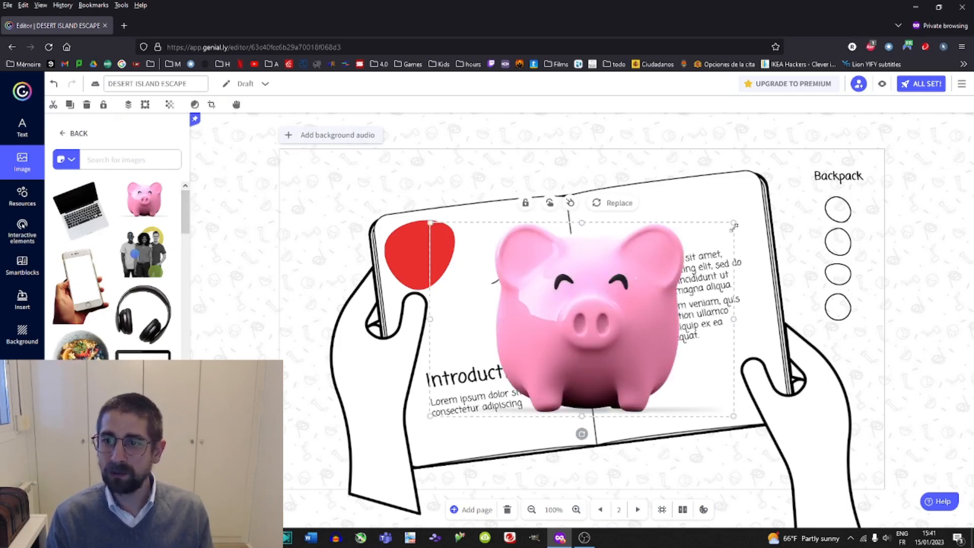
left_click_drag(733, 226, 555, 328)
left_click_drag(479, 373, 424, 244)
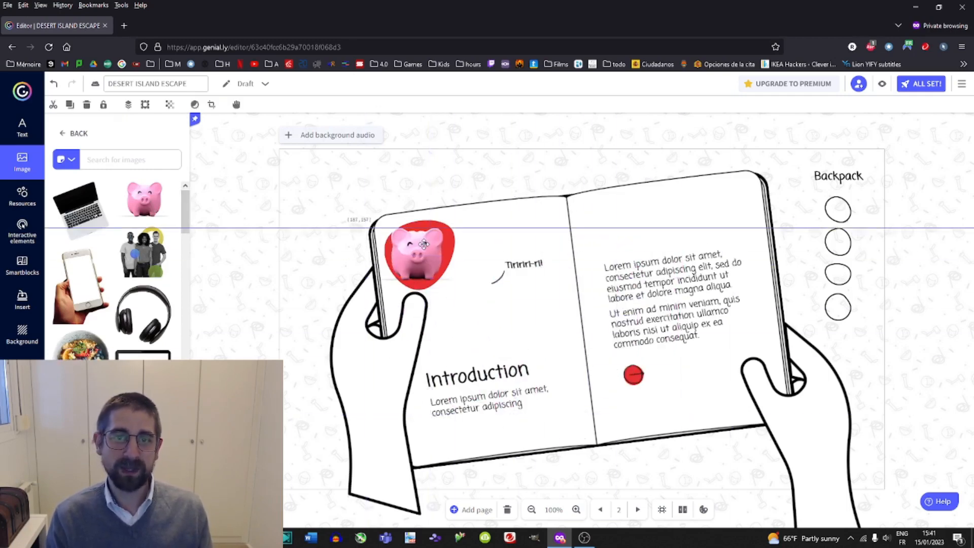
key("Delete")
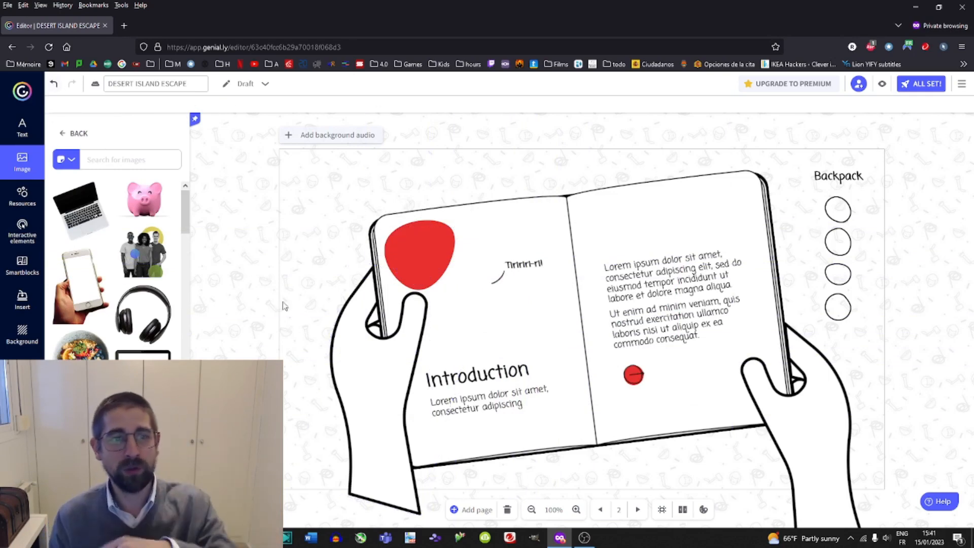
Search the images for treasure and add the second parchment image to the page.
scroll(118, 340, "down", 5)
left_click(119, 161)
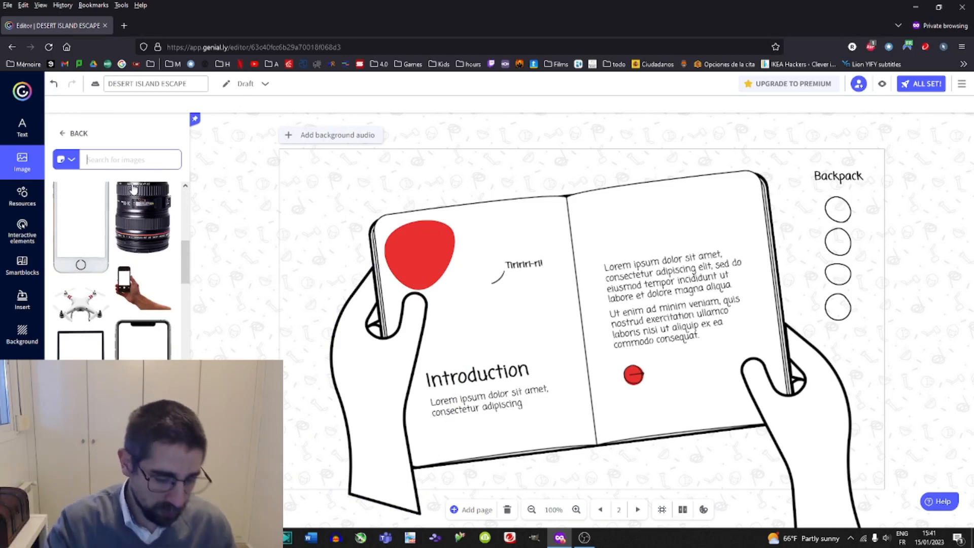
type("treasure")
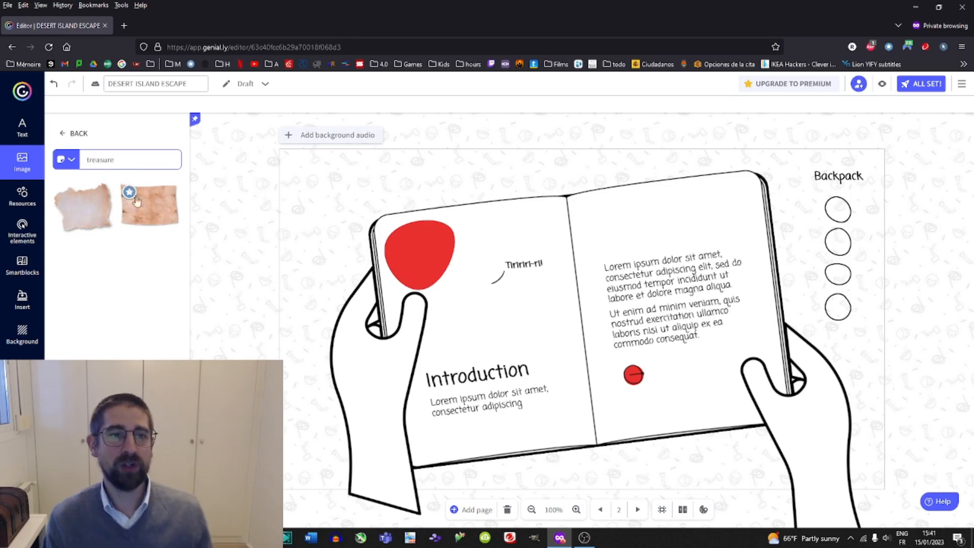
left_click_drag(136, 202, 573, 332)
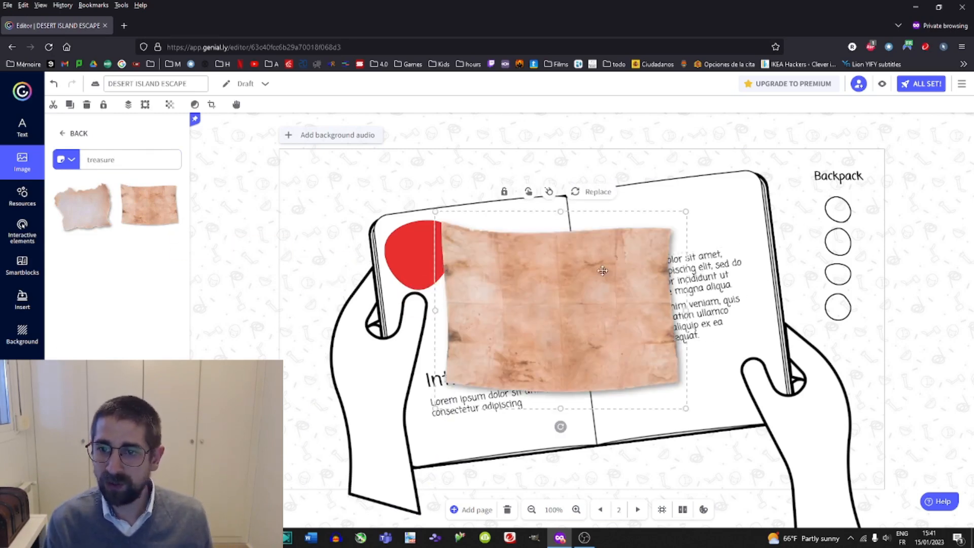
Rotate the parchment image and move it over the right page's text.
left_click_drag(561, 426, 416, 336)
left_click_drag(493, 336, 589, 362)
left_click_drag(664, 330, 767, 359)
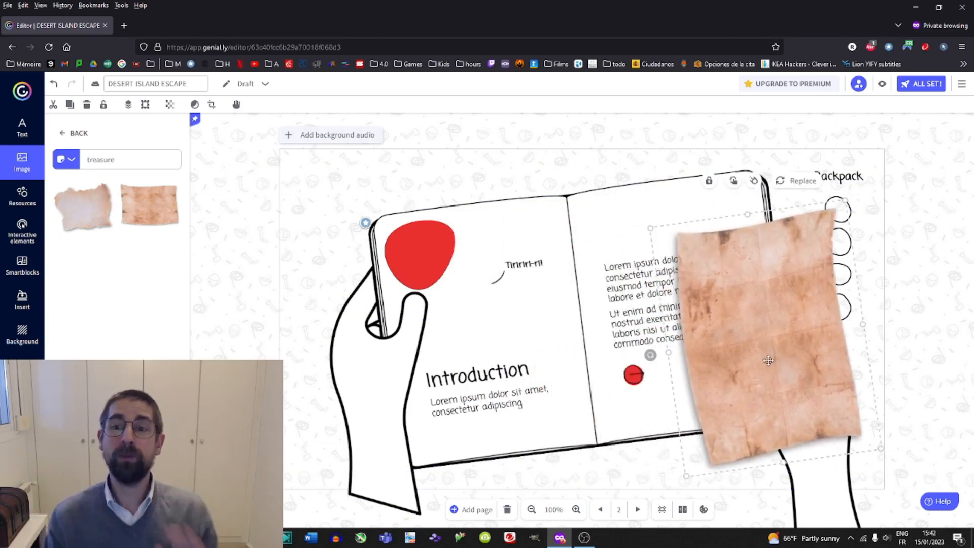
Select the right page's text box and bring it to the front.
double_click(680, 313)
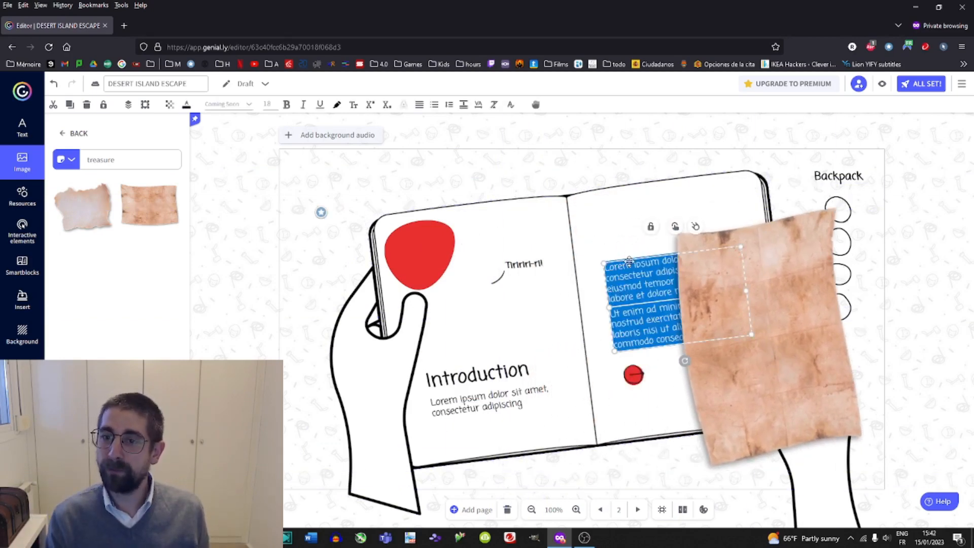
left_click_drag(629, 261, 655, 265)
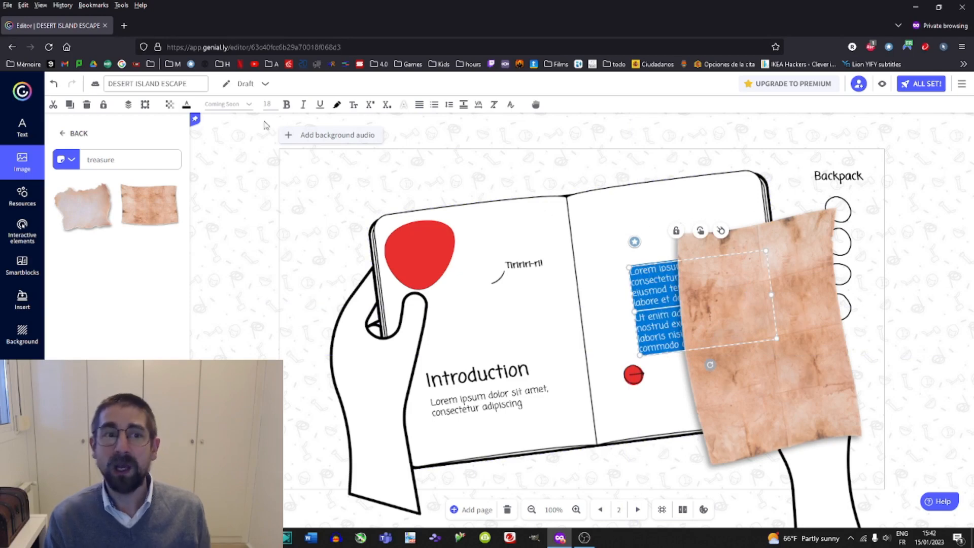
left_click(129, 107)
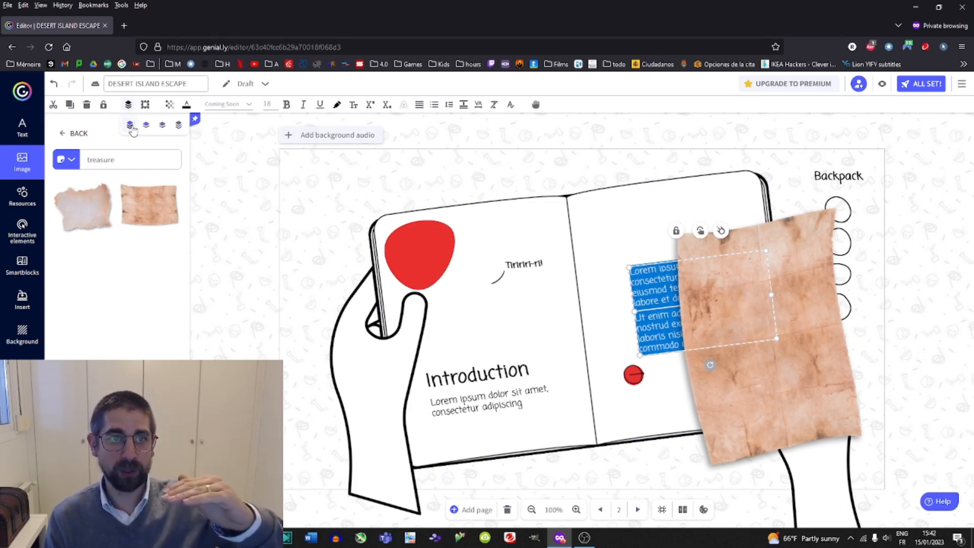
left_click(130, 126)
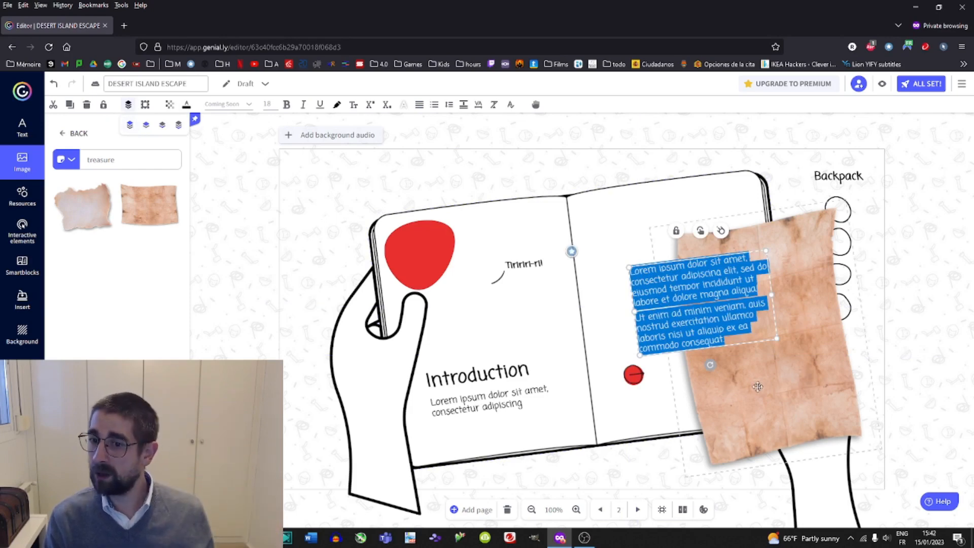
Reposition the parchment image over the right page so it sits behind the text and red button.
left_click_drag(758, 387, 700, 362)
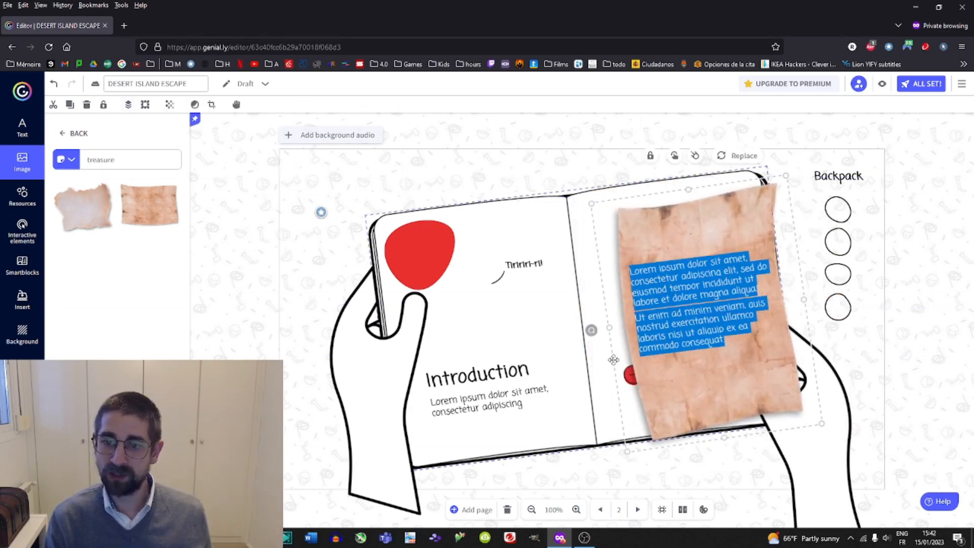
left_click_drag(599, 354, 812, 366)
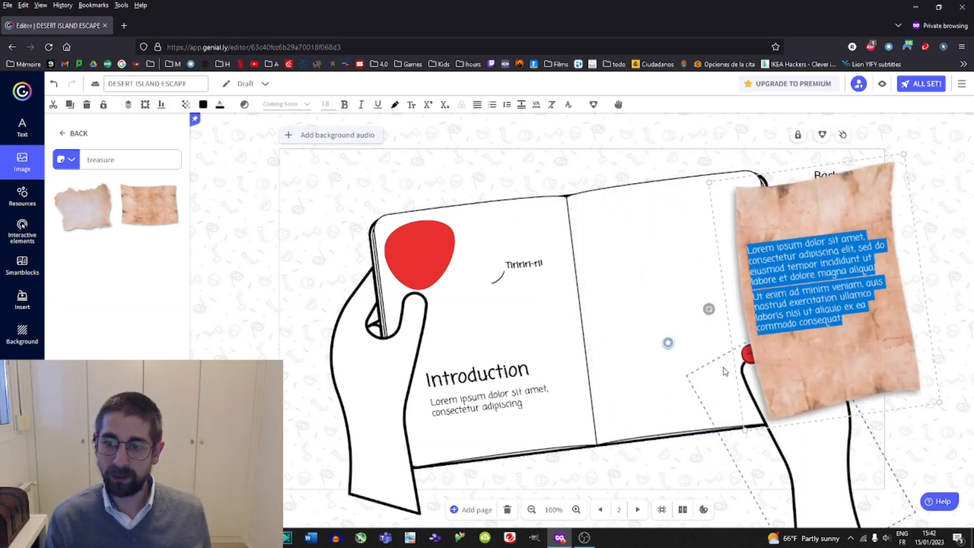
left_click(55, 85)
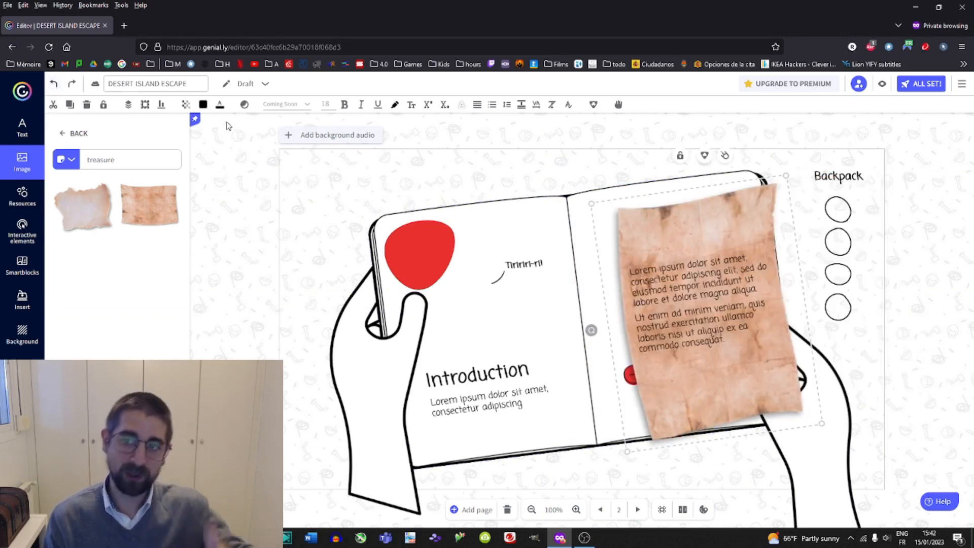
left_click_drag(647, 234, 779, 244)
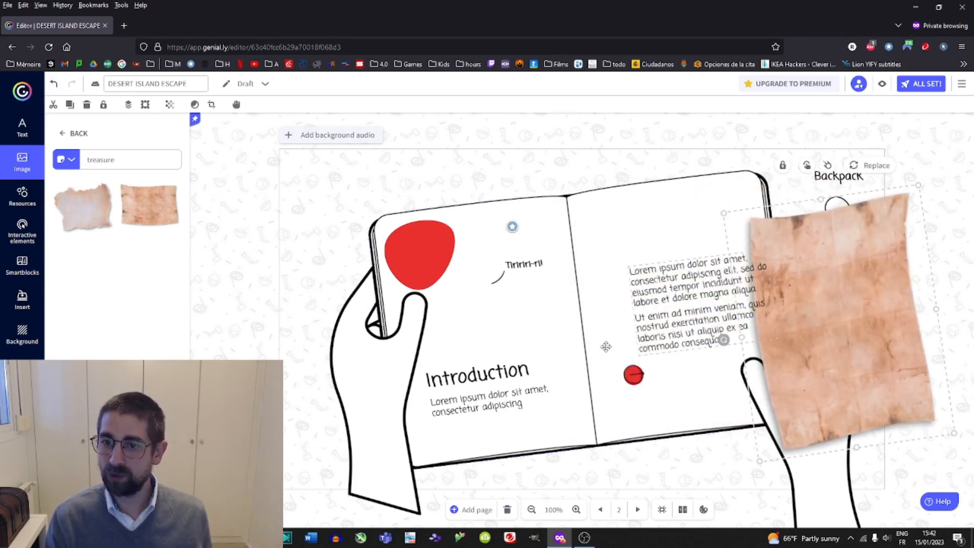
left_click(633, 375)
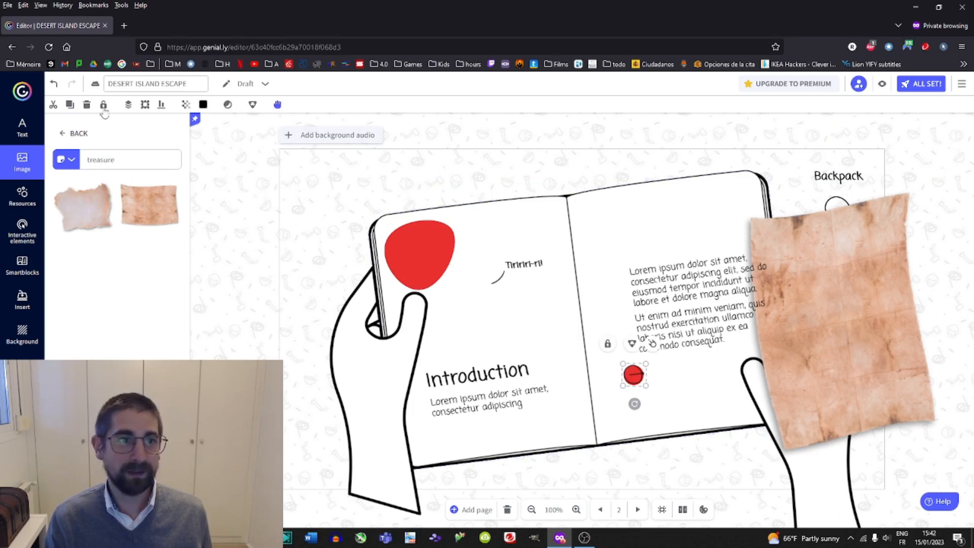
left_click(71, 105)
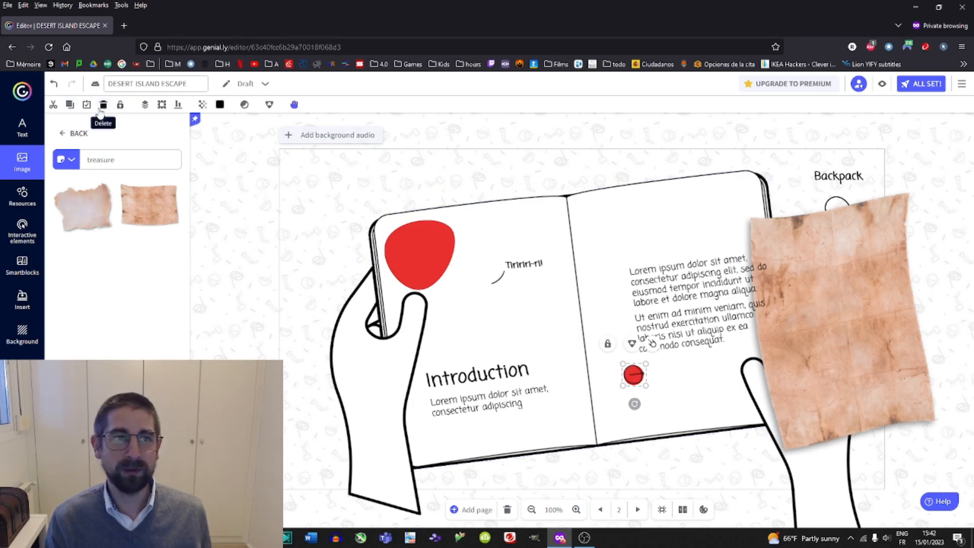
left_click(144, 105)
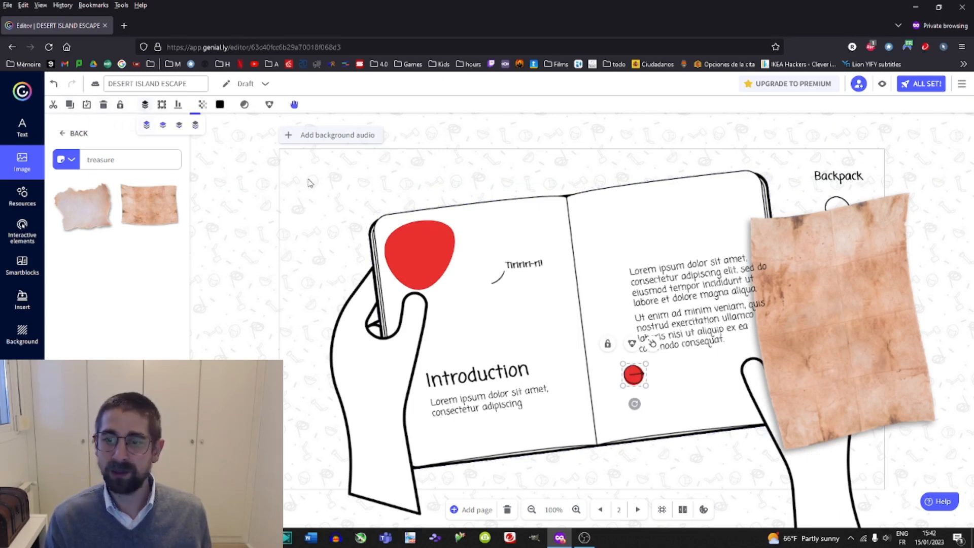
left_click_drag(827, 288, 725, 315)
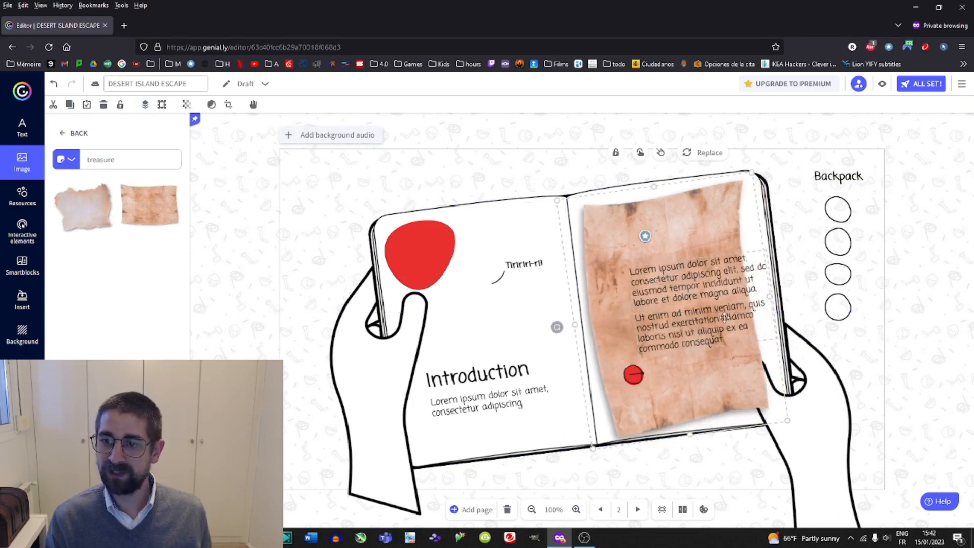
Send the parchment image to the back, behind the text and red button.
left_click(812, 401)
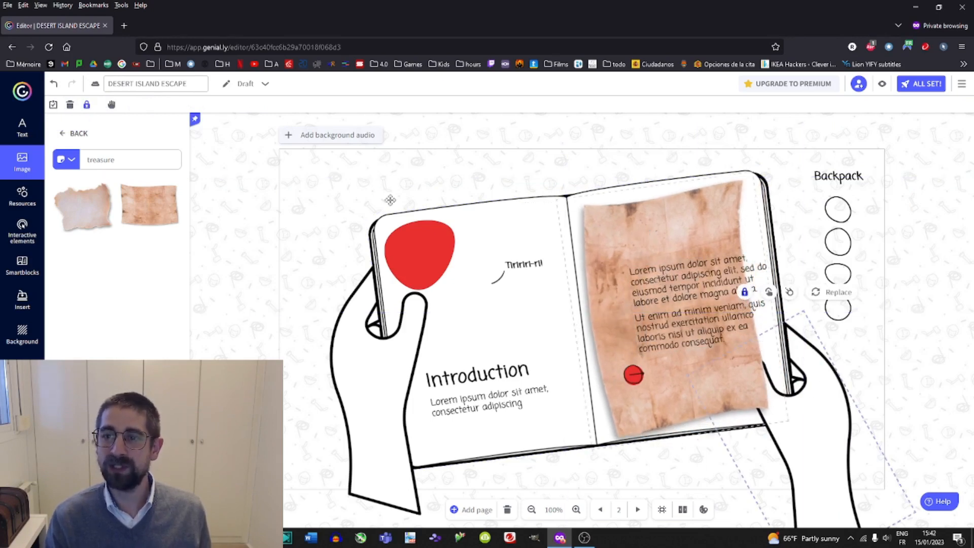
left_click(751, 296)
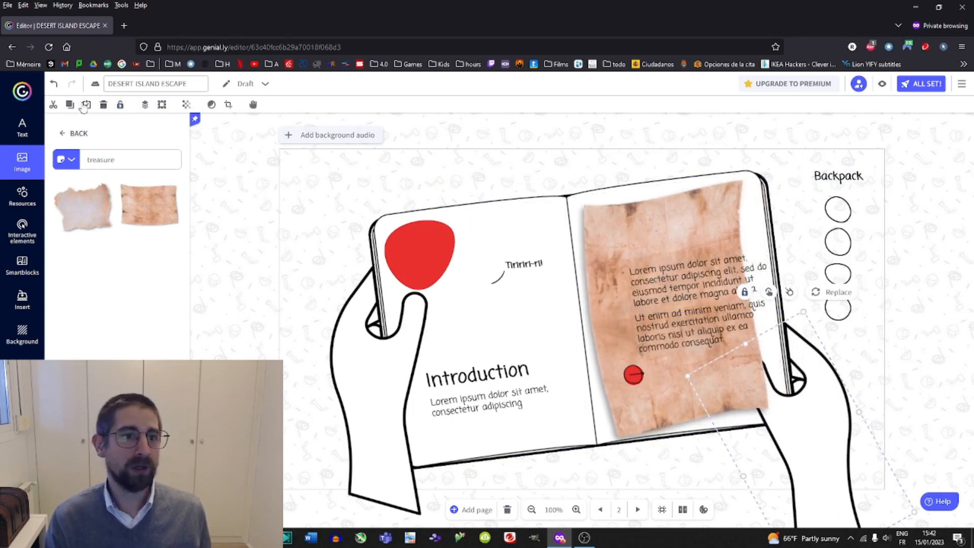
left_click(145, 104)
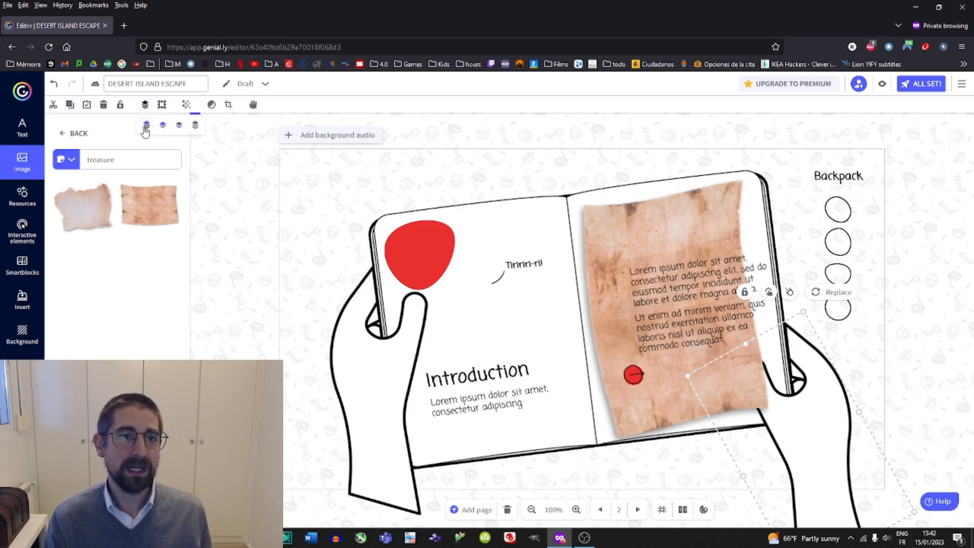
left_click(146, 126)
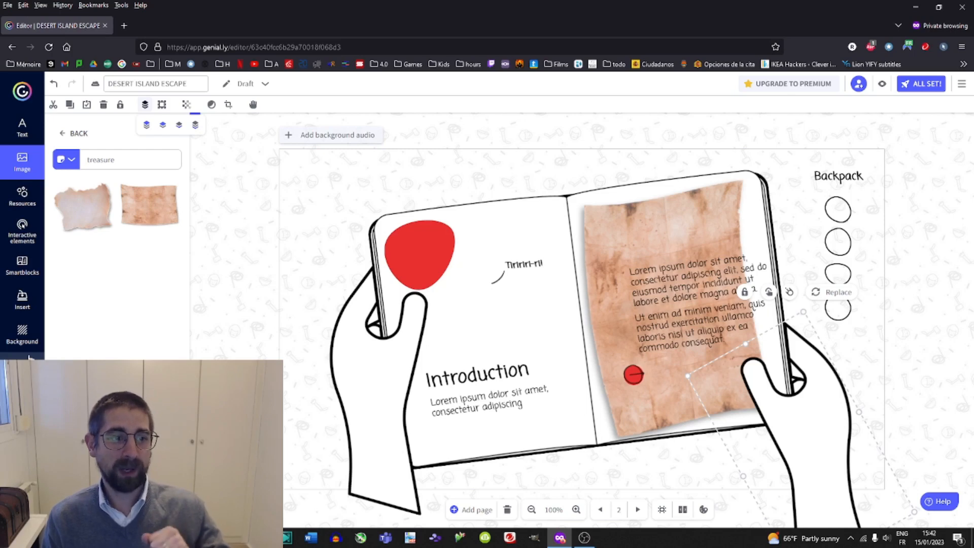
Review the Introduction and Missions 01 pages in the page list.
left_click(201, 505)
scroll(122, 257, "down", 2)
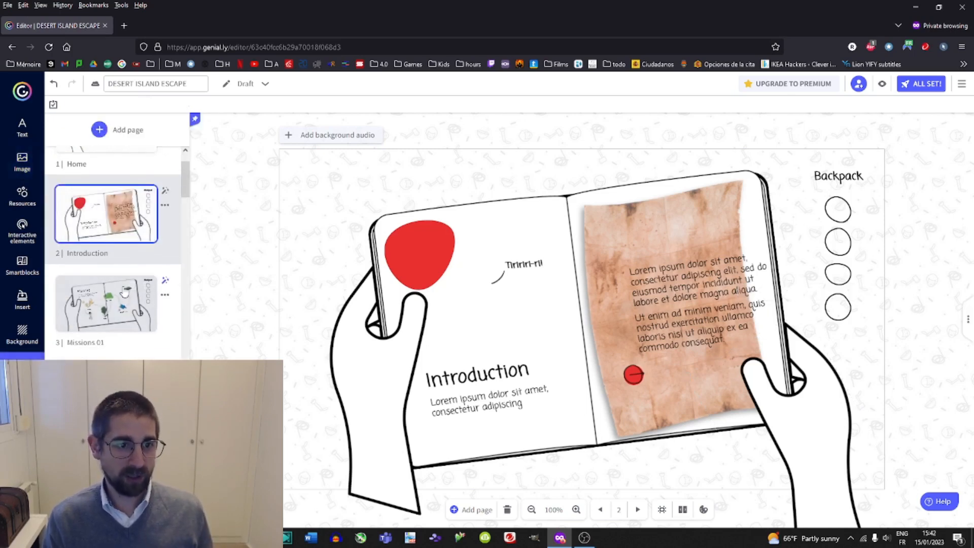
left_click(123, 256)
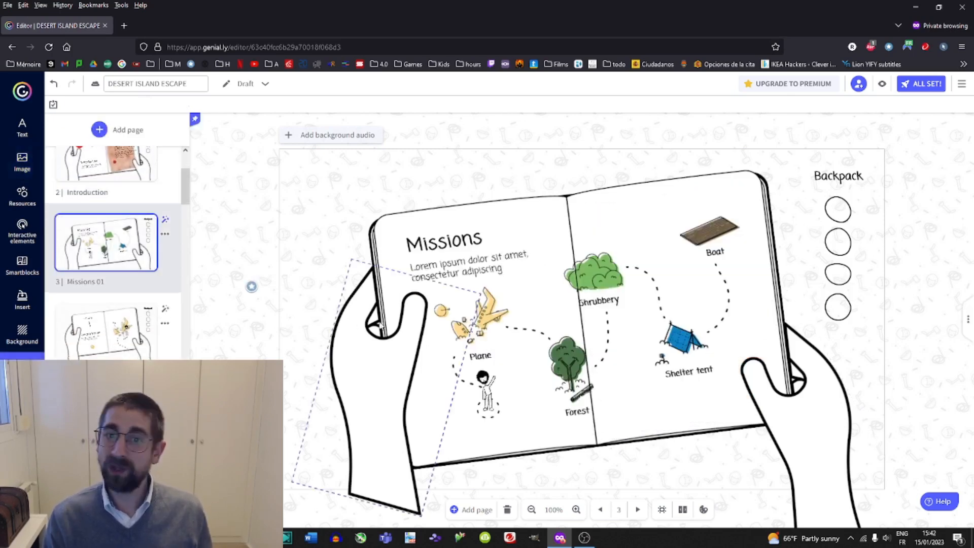
left_click(106, 163)
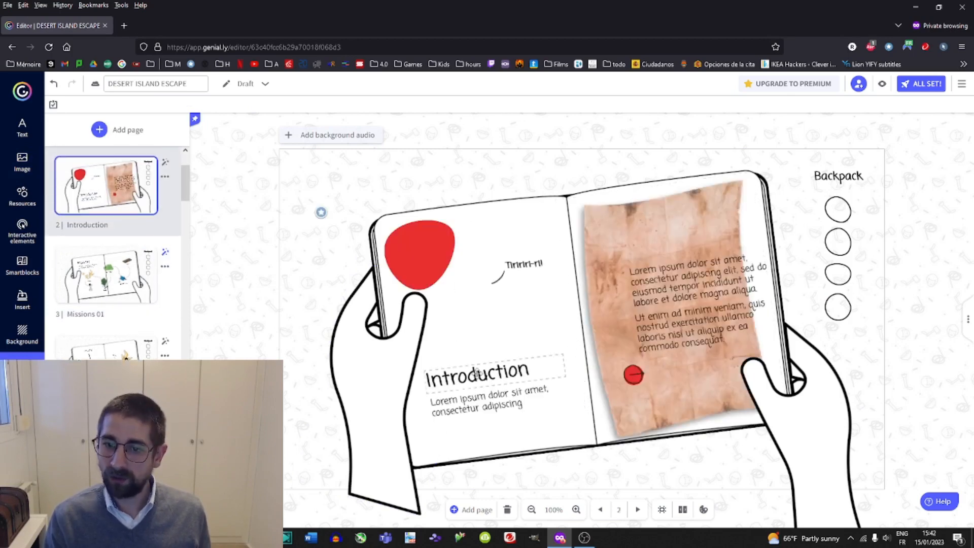
double_click(714, 263)
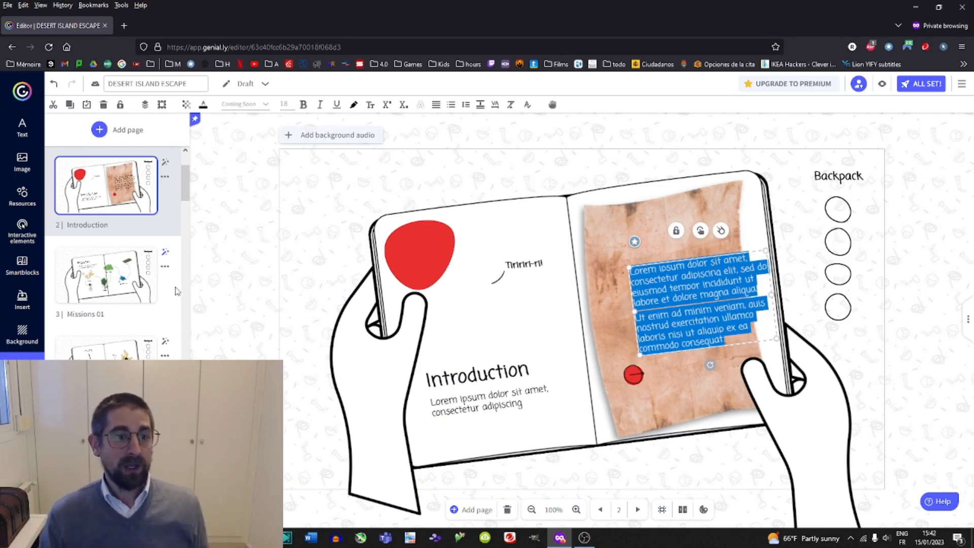
left_click(161, 313)
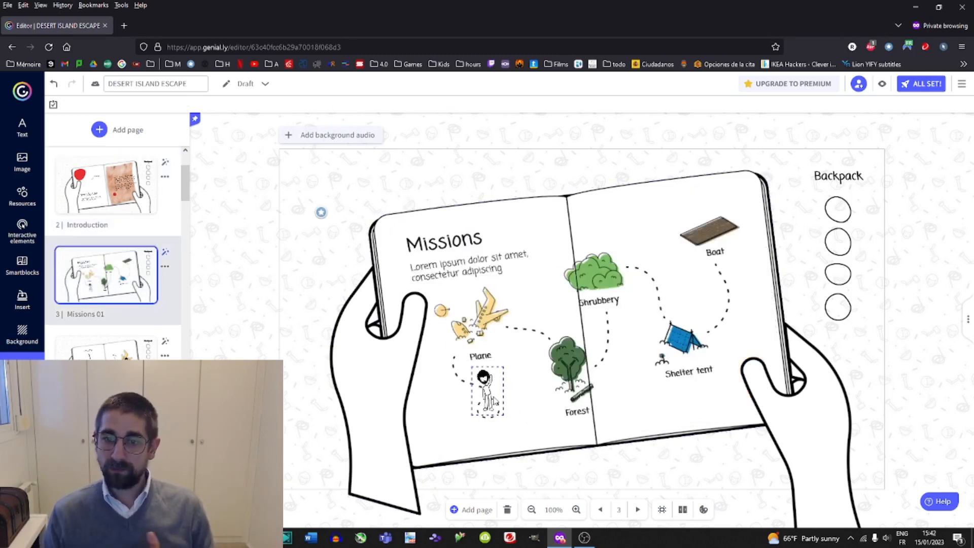
Delete the stick figure character below the plane on the Missions 01 page.
left_click(494, 401)
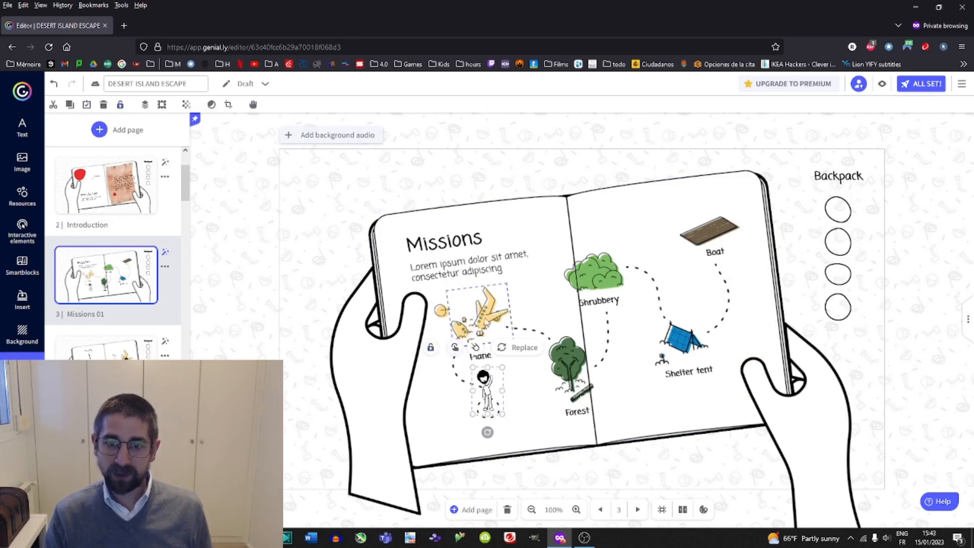
left_click(469, 296)
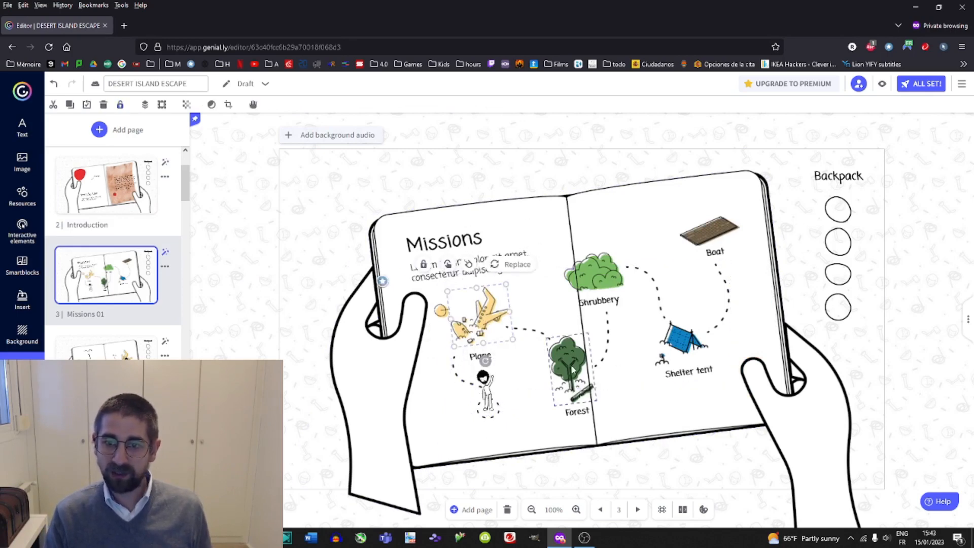
left_click(567, 341)
left_click(516, 316)
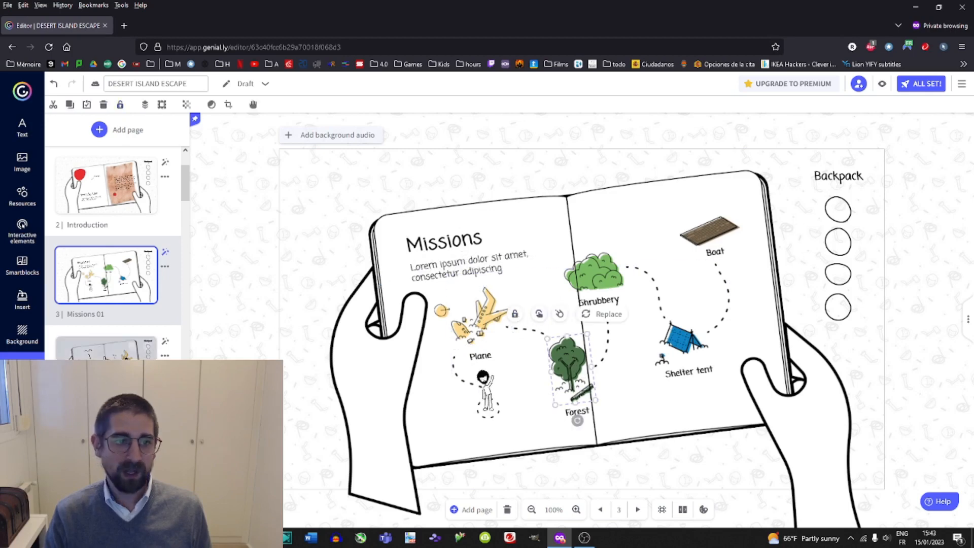
left_click(142, 347)
left_click(499, 409)
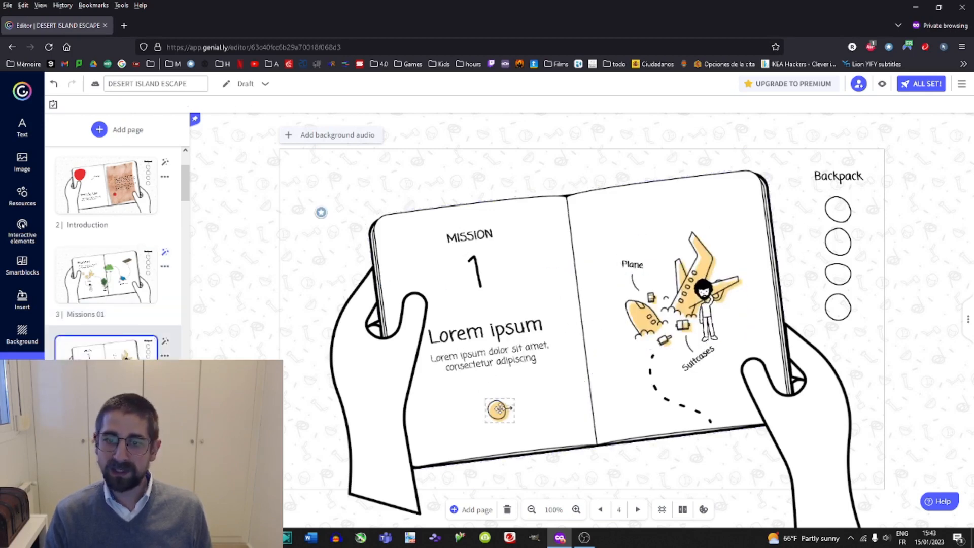
left_click(174, 317)
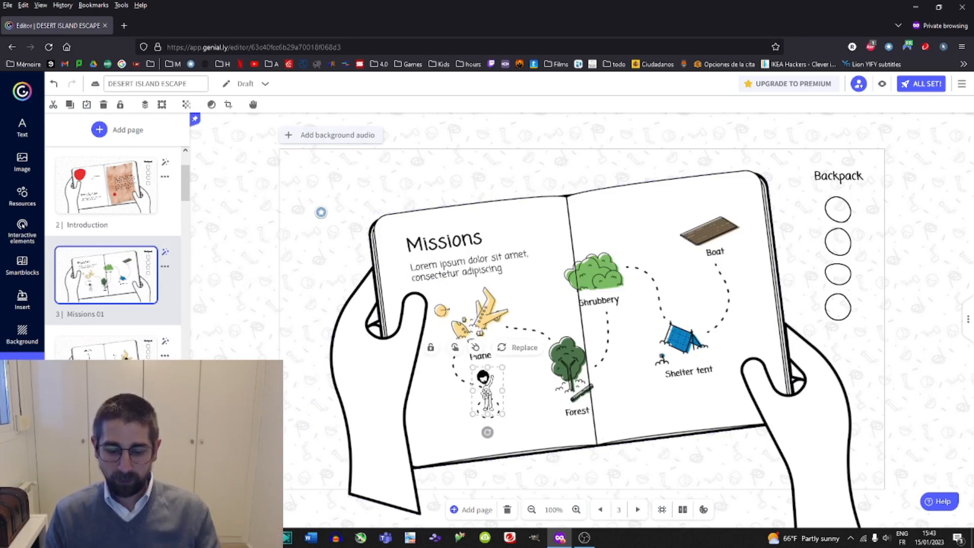
key("Delete")
Add the raccoon GIF from Giphy, shrink it and place it in the dotted circle below the plane.
scroll(85, 275, "up", 1)
scroll(84, 274, "down", 1)
scroll(104, 304, "up", 1)
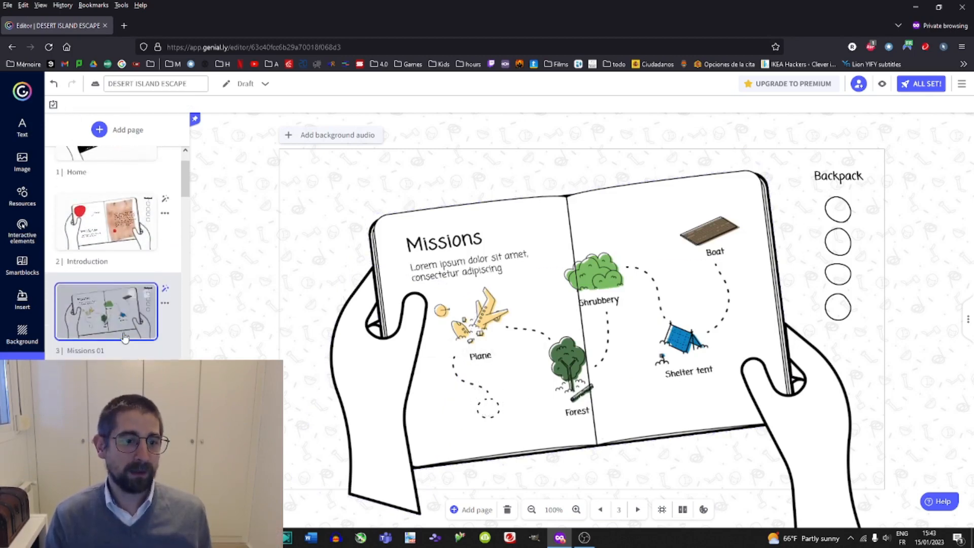
scroll(122, 332, "down", 1)
left_click(21, 172)
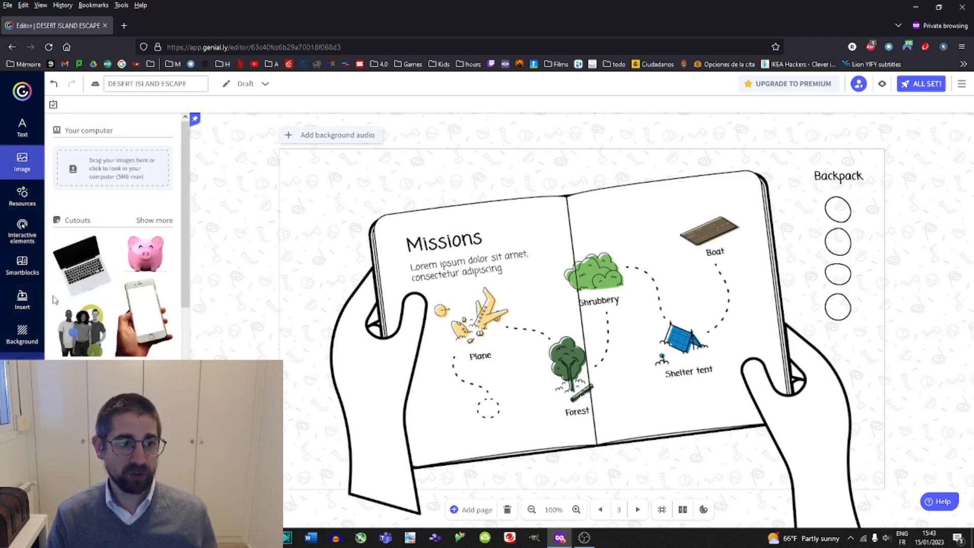
scroll(112, 228, "down", 5)
scroll(127, 304, "up", 1)
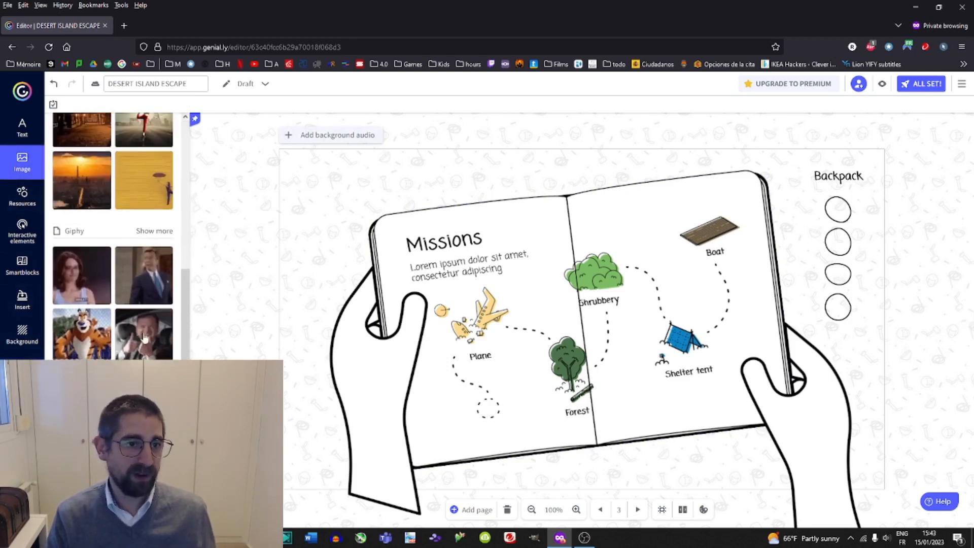
left_click(152, 231)
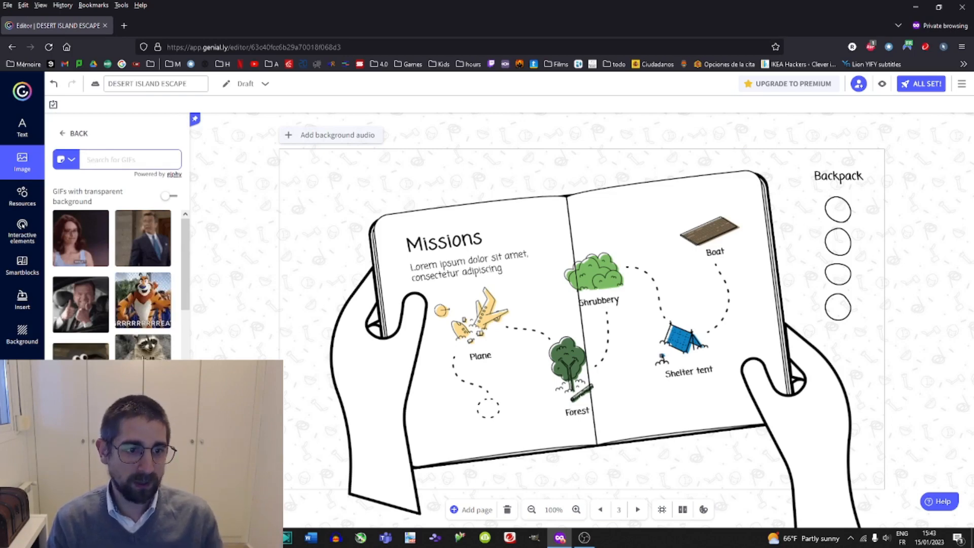
left_click_drag(143, 348, 543, 371)
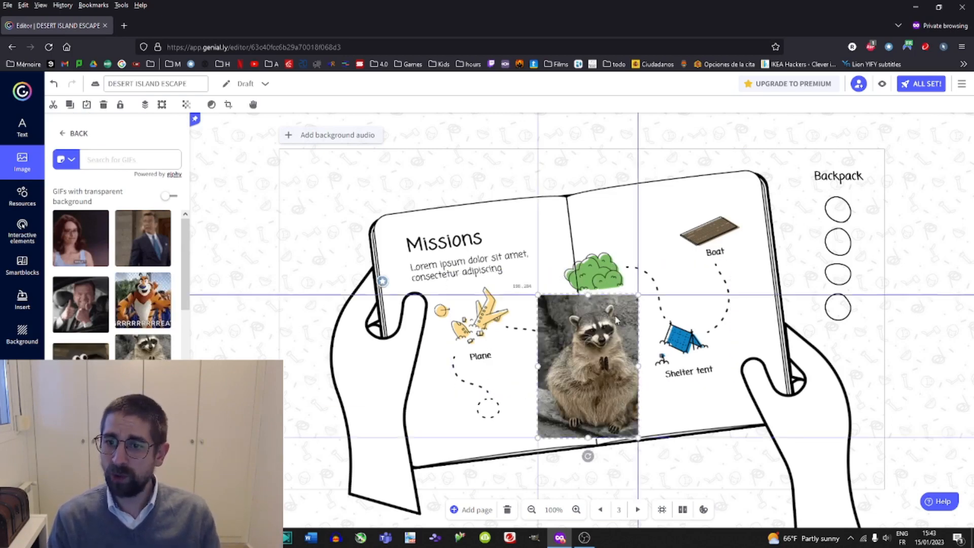
left_click_drag(640, 296, 509, 370)
left_click_drag(499, 411, 497, 416)
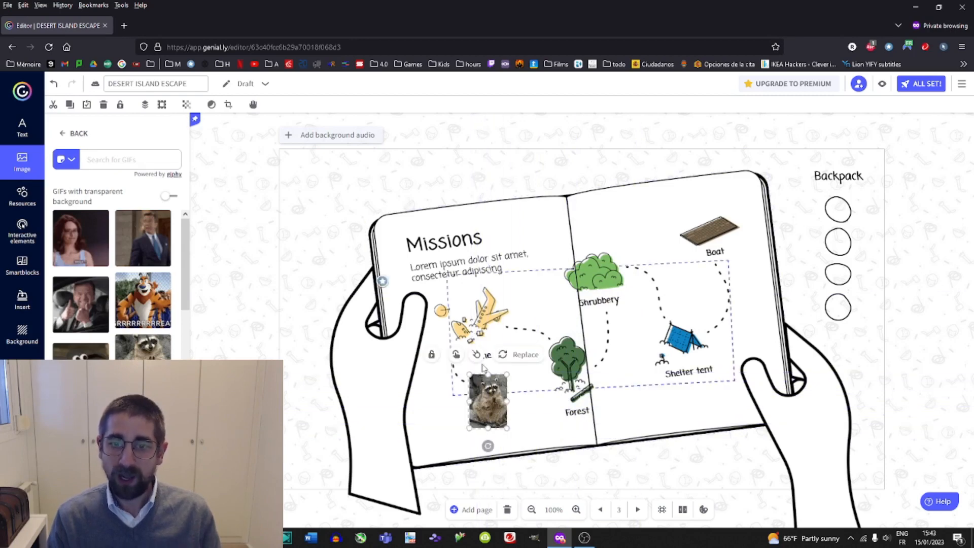
Link the raccoon GIF so it goes to the Mission A page.
left_click(457, 355)
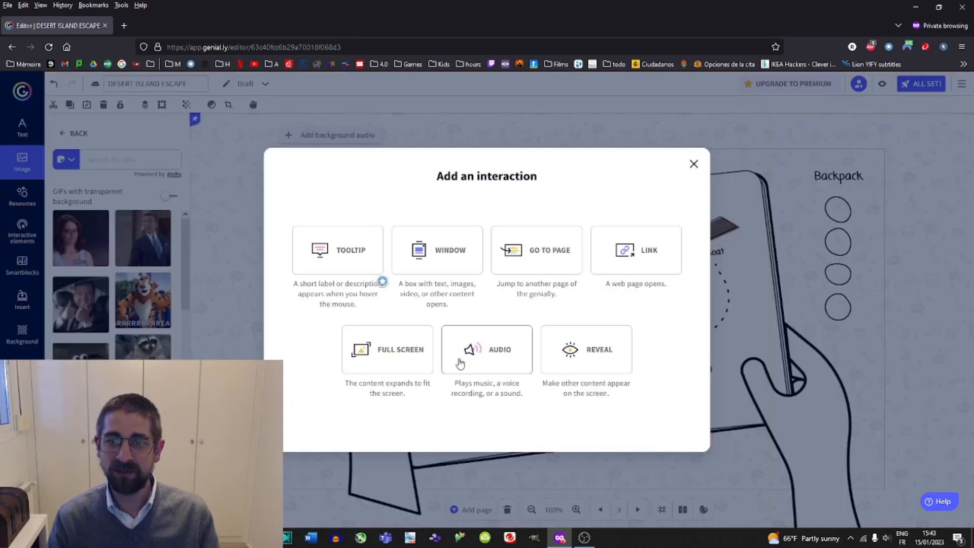
left_click(543, 268)
scroll(586, 318, "down", 1)
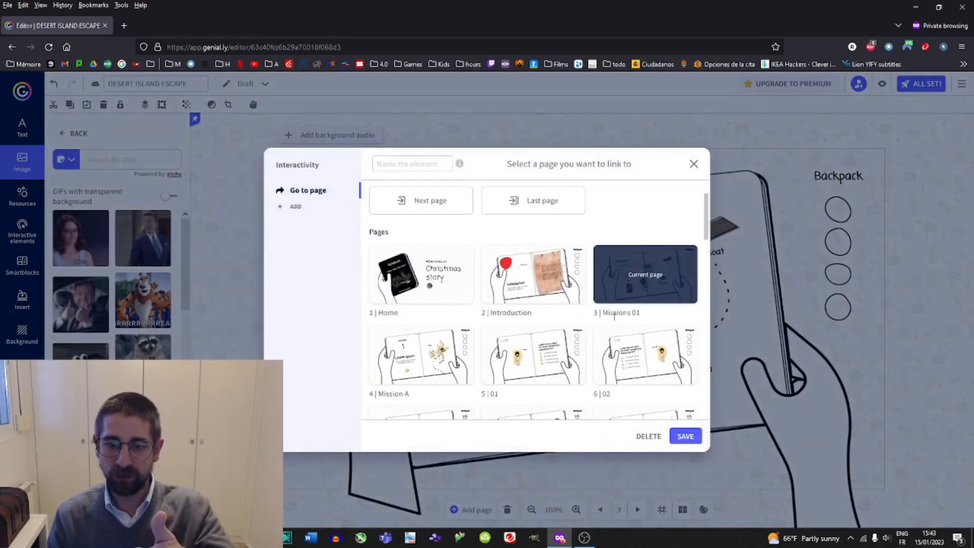
left_click(411, 358)
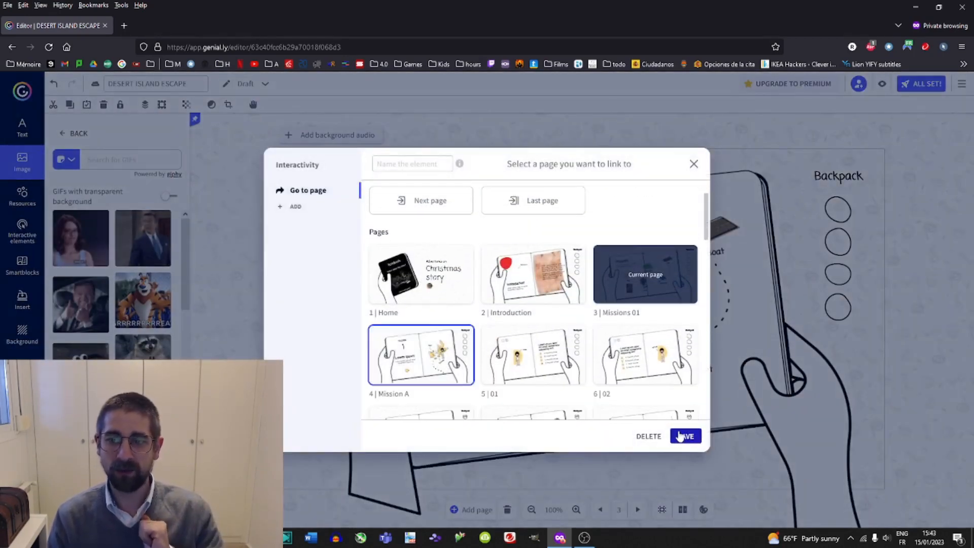
left_click(685, 435)
Link the plane image so it goes to the Mission B page.
left_click(496, 315)
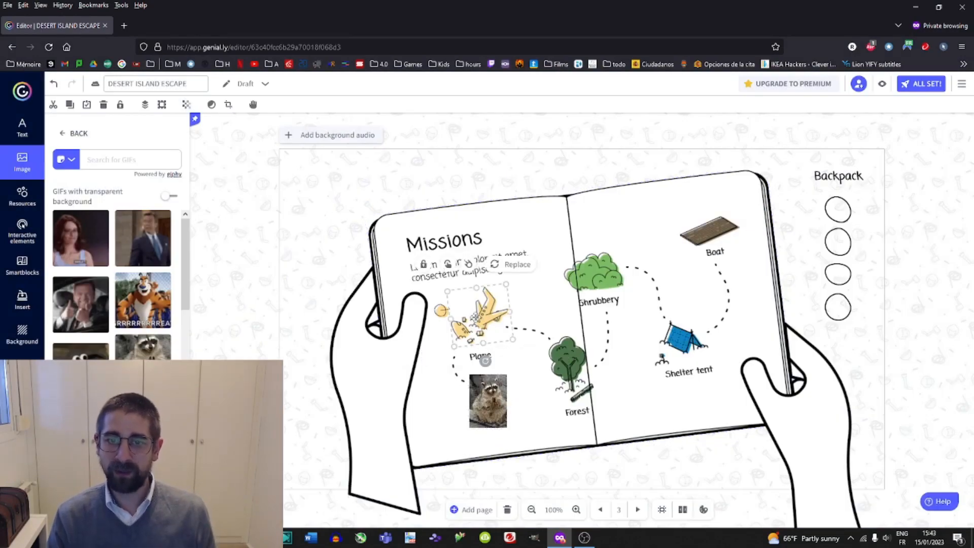
left_click(449, 269)
left_click(533, 266)
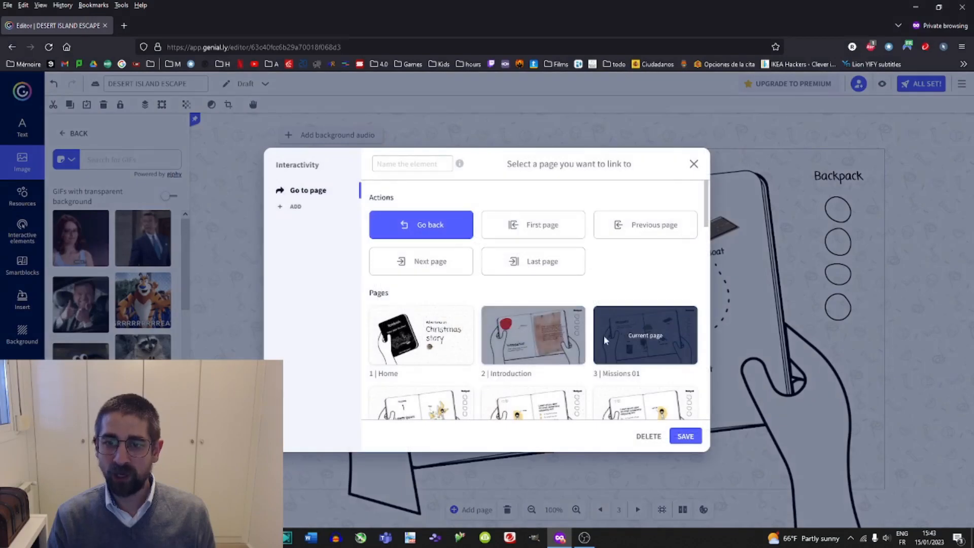
scroll(605, 340, "down", 2)
scroll(414, 354, "down", 2)
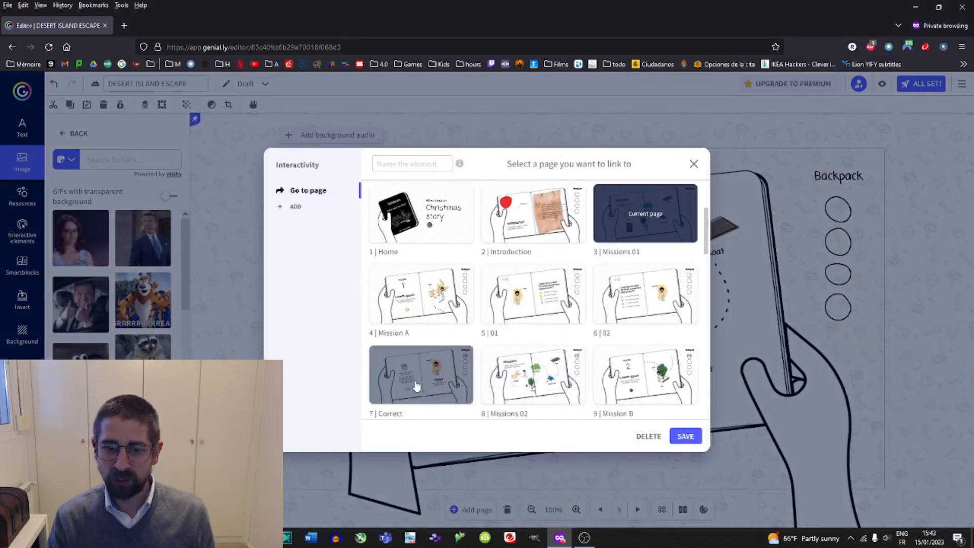
scroll(551, 385, "down", 1)
left_click(527, 311)
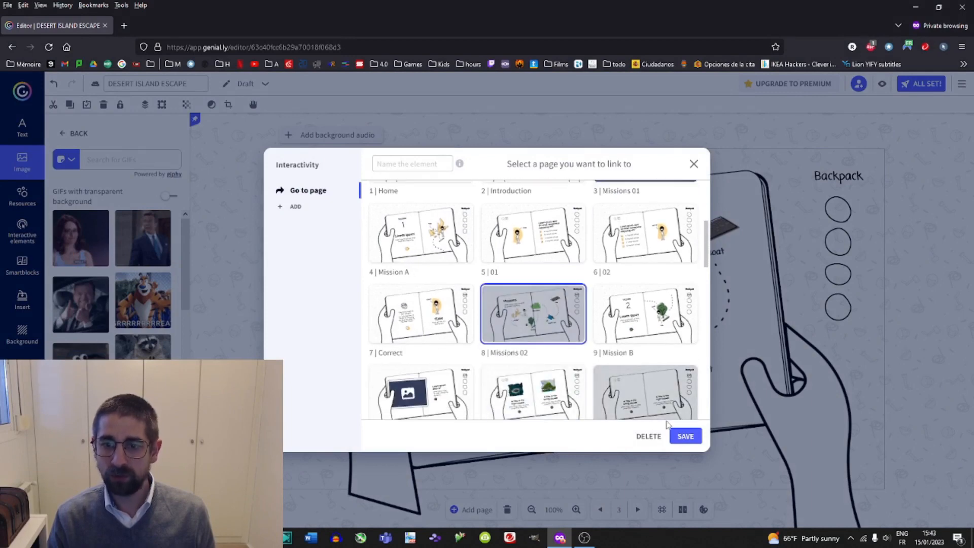
left_click(614, 325)
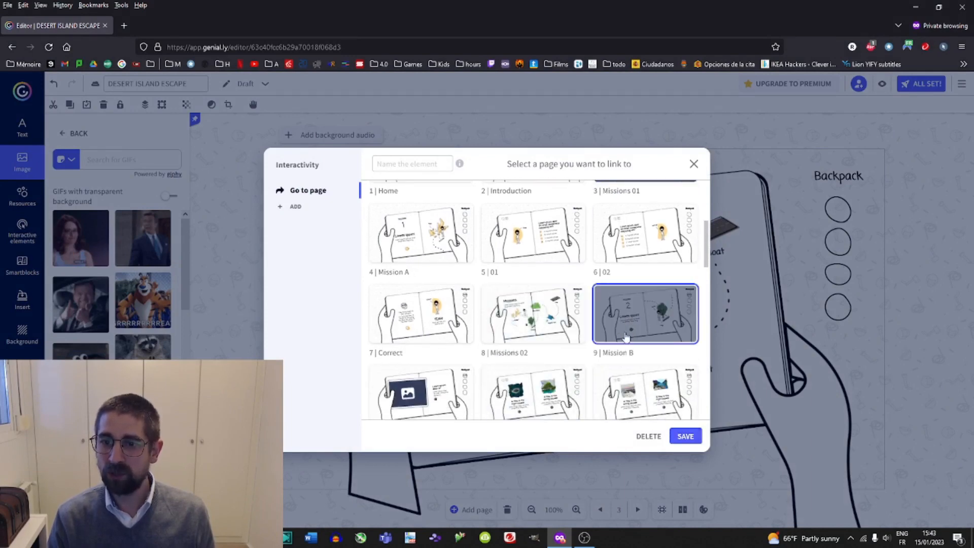
left_click(686, 438)
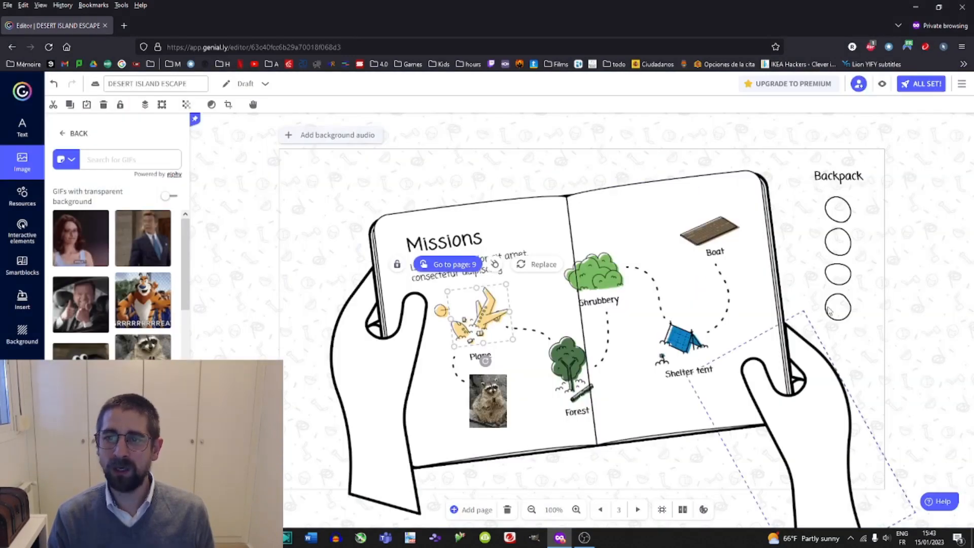
Preview the game and test the raccoon GIF's link.
left_click(883, 88)
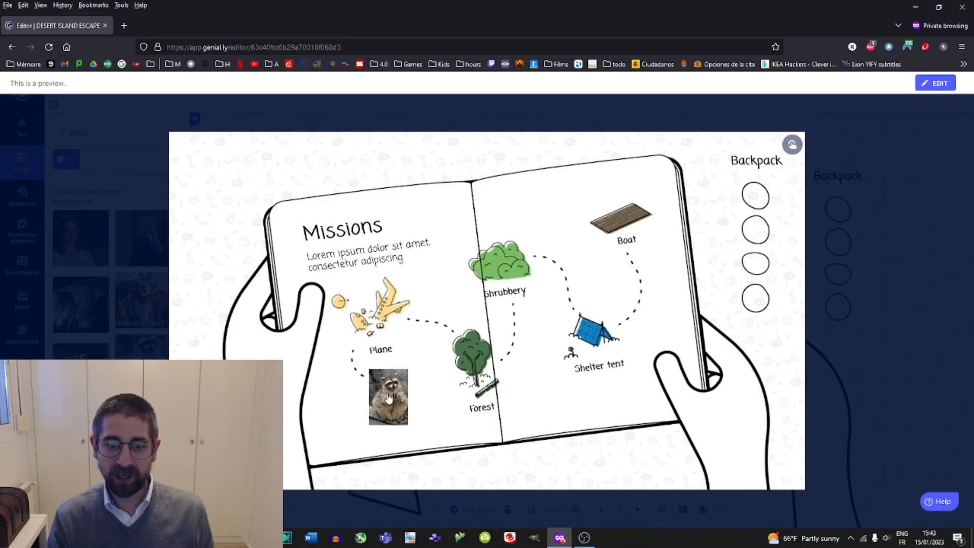
left_click(388, 395)
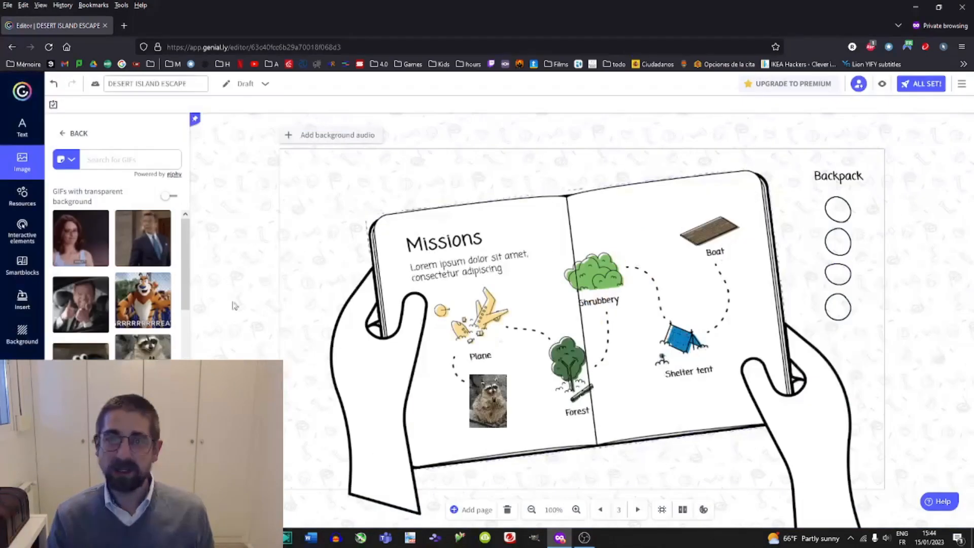
Add a home button from the interactive elements to the top-right corner of the Home page.
left_click(22, 370)
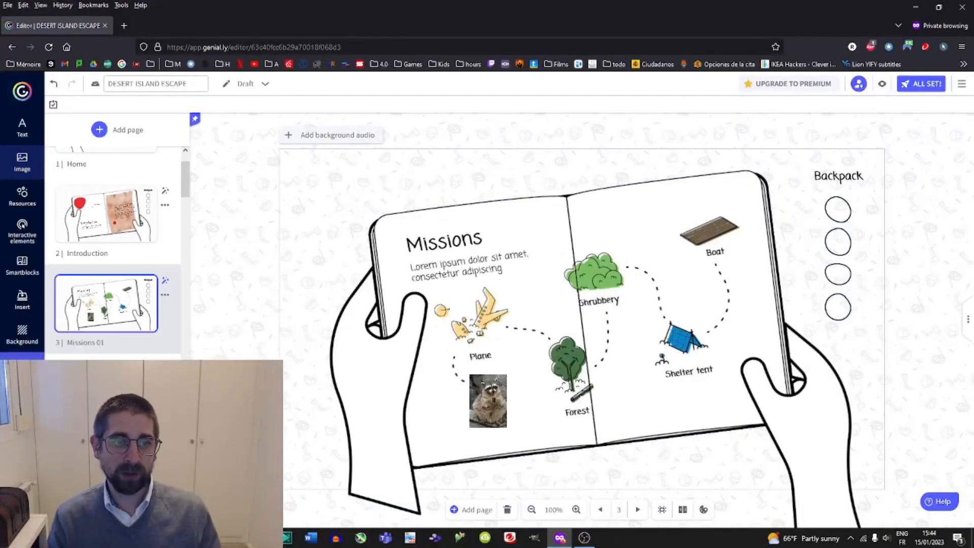
scroll(113, 312, "up", 2)
left_click(118, 190)
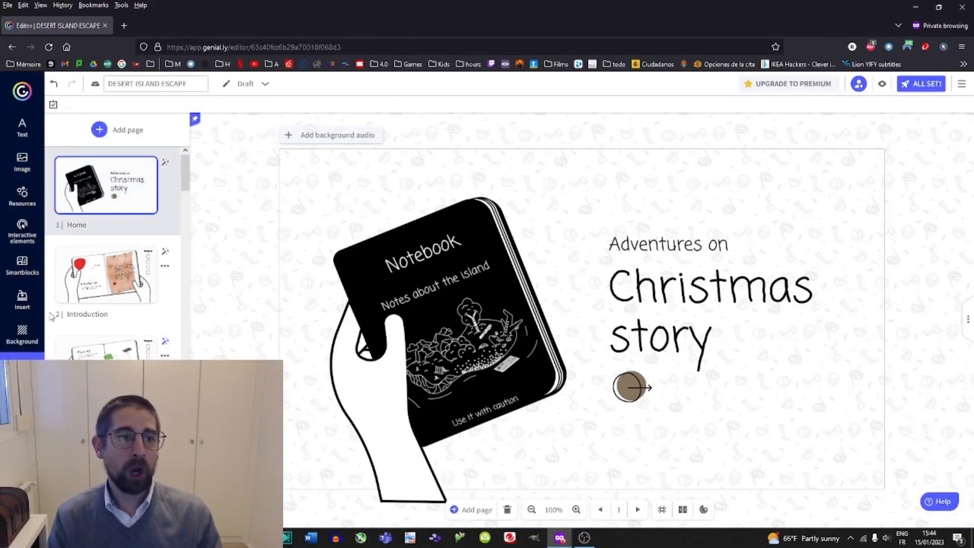
left_click(30, 238)
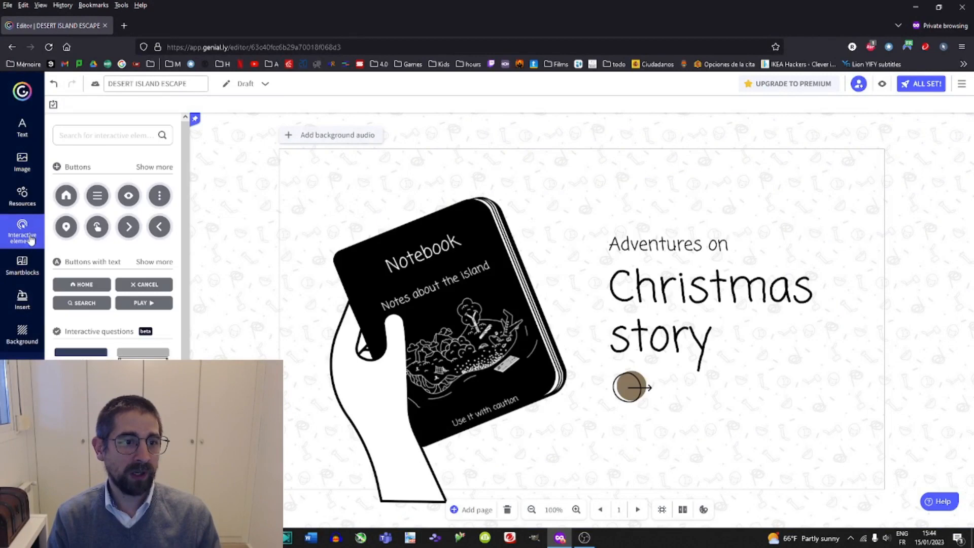
left_click(68, 198)
left_click_drag(586, 308, 853, 171)
Colour the home button red and enlarge it slightly.
left_click(204, 104)
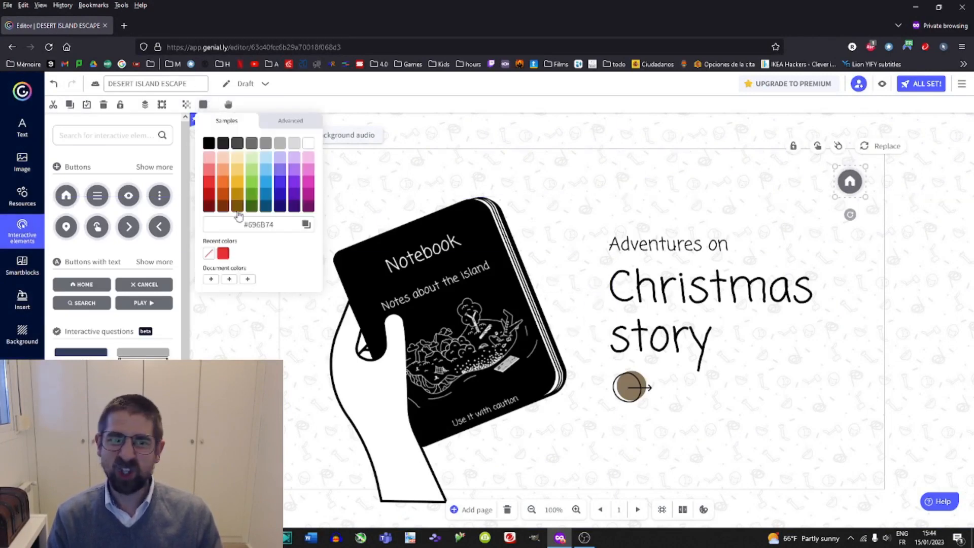
left_click(208, 183)
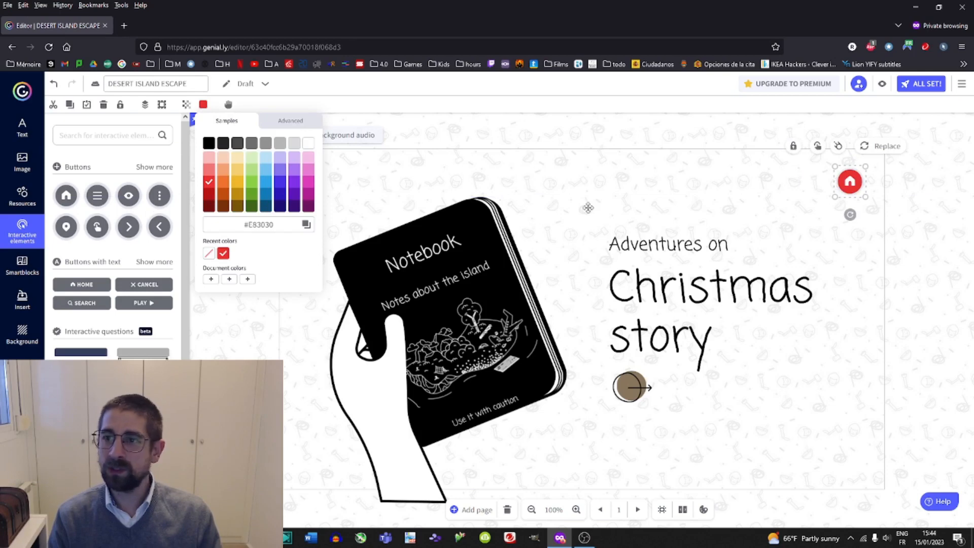
left_click_drag(835, 197, 819, 212)
Link the home button so it goes to the Missions 01 page.
left_click(843, 197)
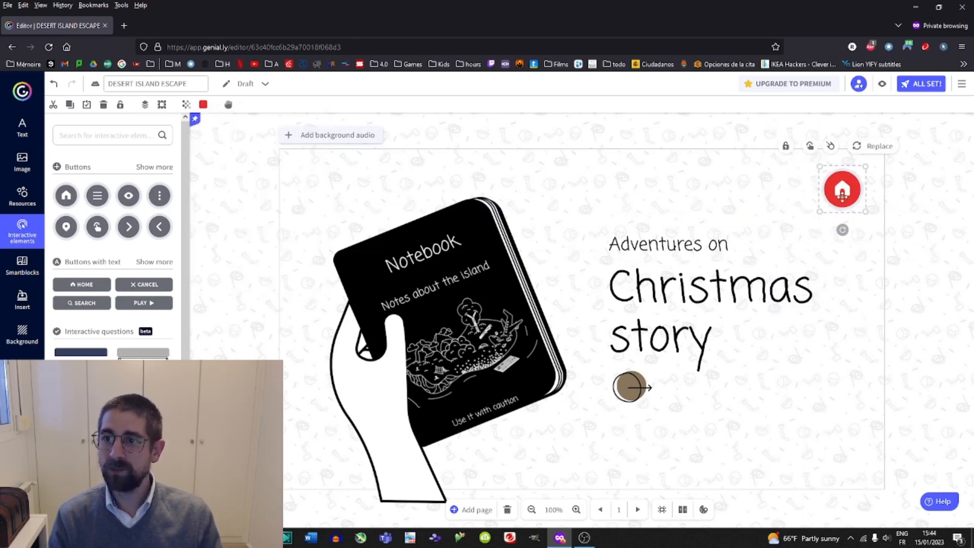
left_click(810, 146)
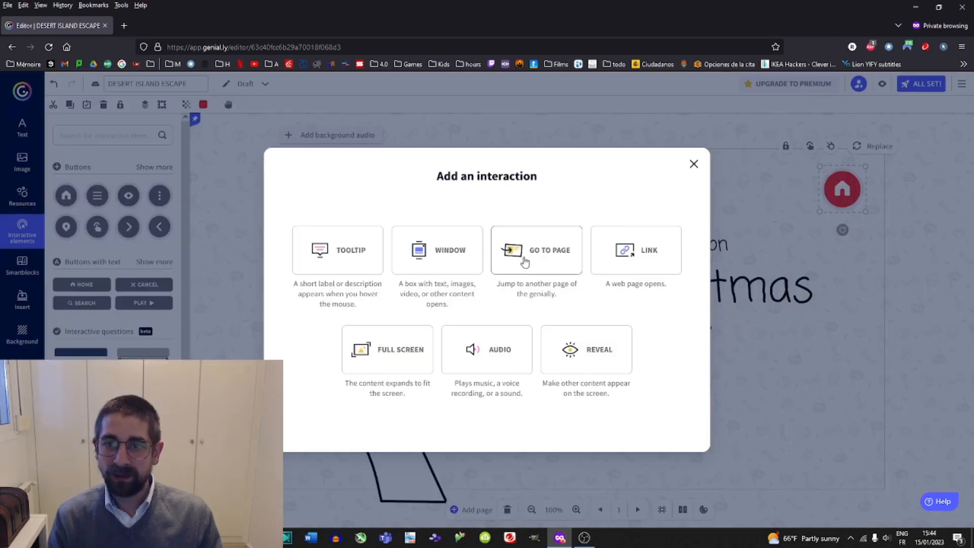
left_click(526, 276)
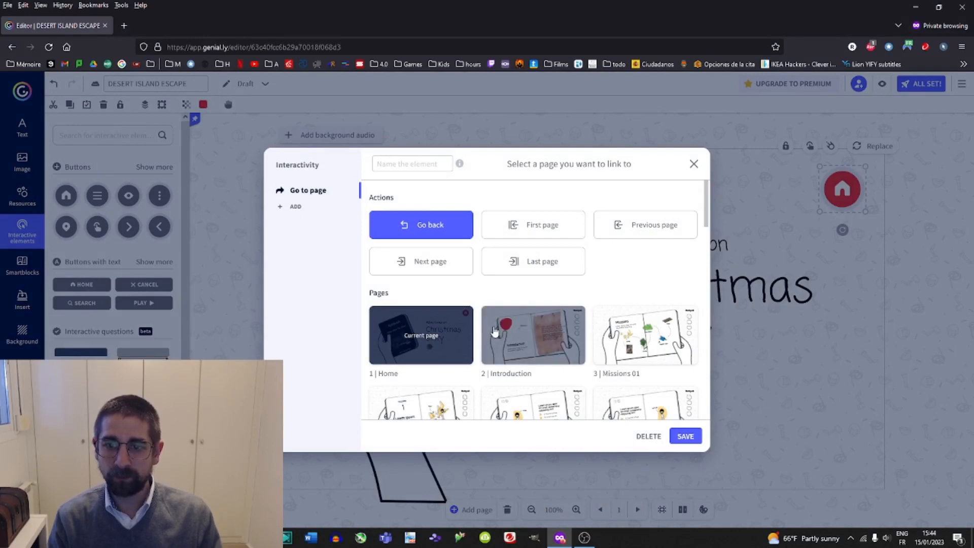
left_click(490, 346)
left_click(674, 345)
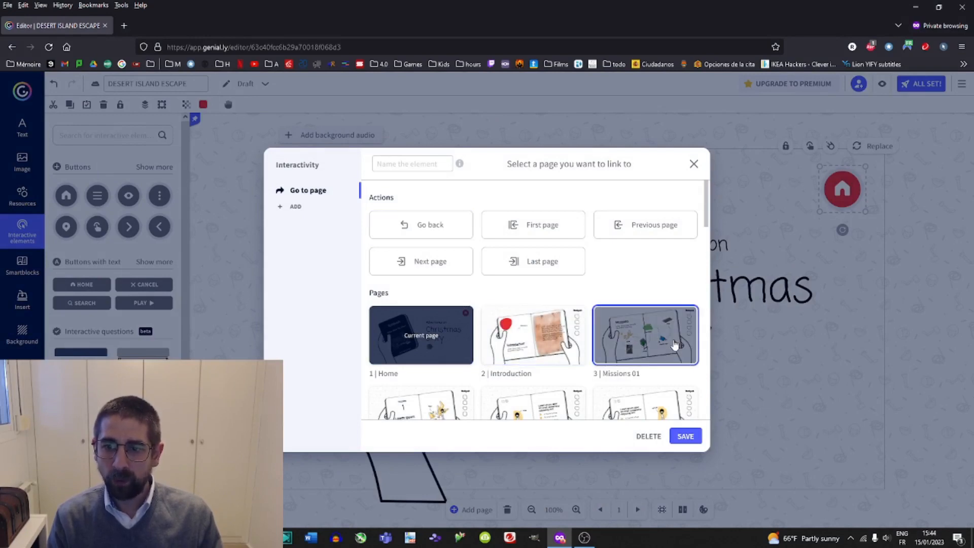
left_click(686, 436)
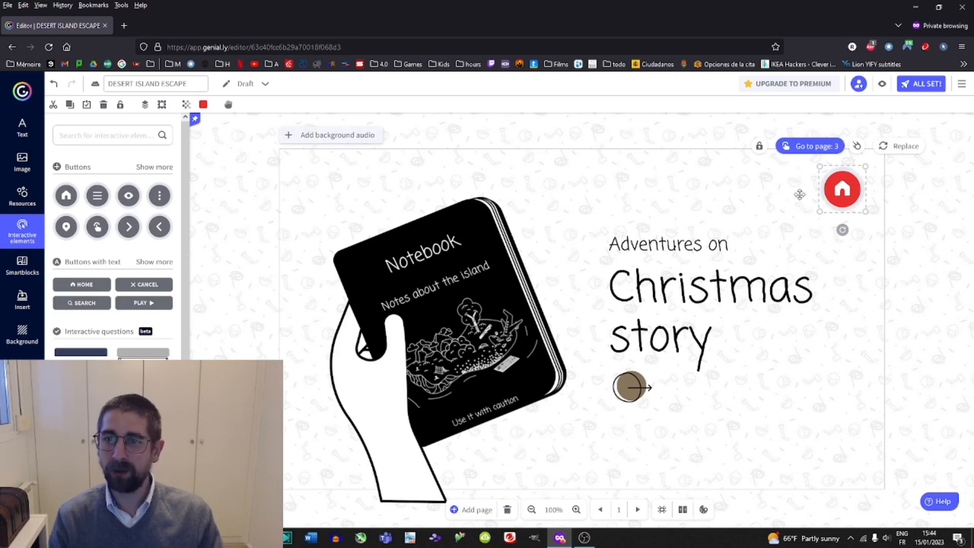
Paste the home button onto the Missions 01 and Mission A pages and move it to the top-left corner.
left_click(22, 231)
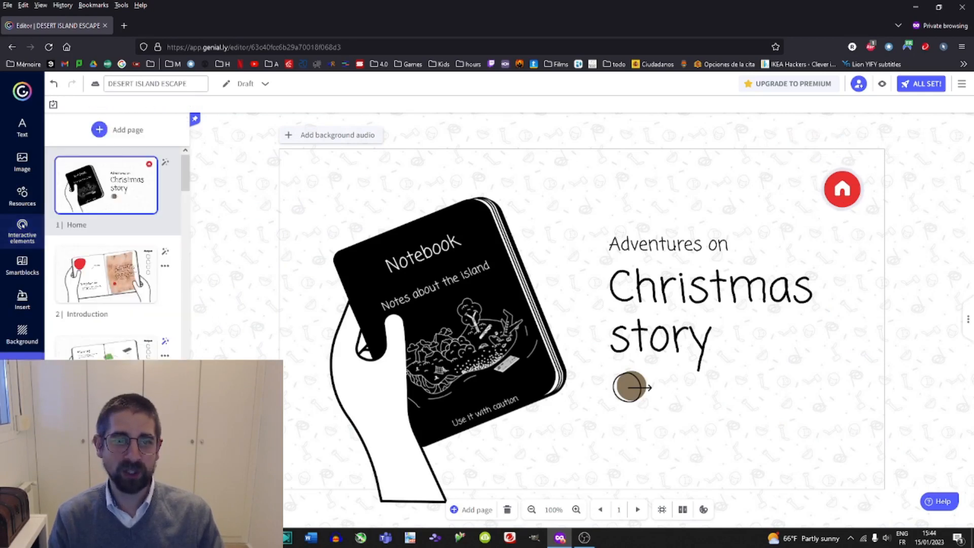
left_click(106, 349)
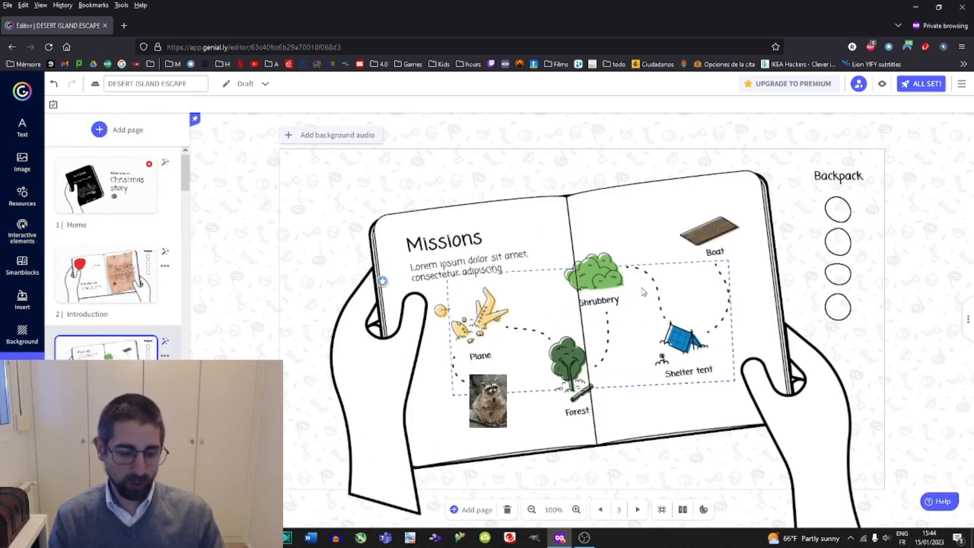
key("ctrl+v")
left_click_drag(839, 189, 313, 176)
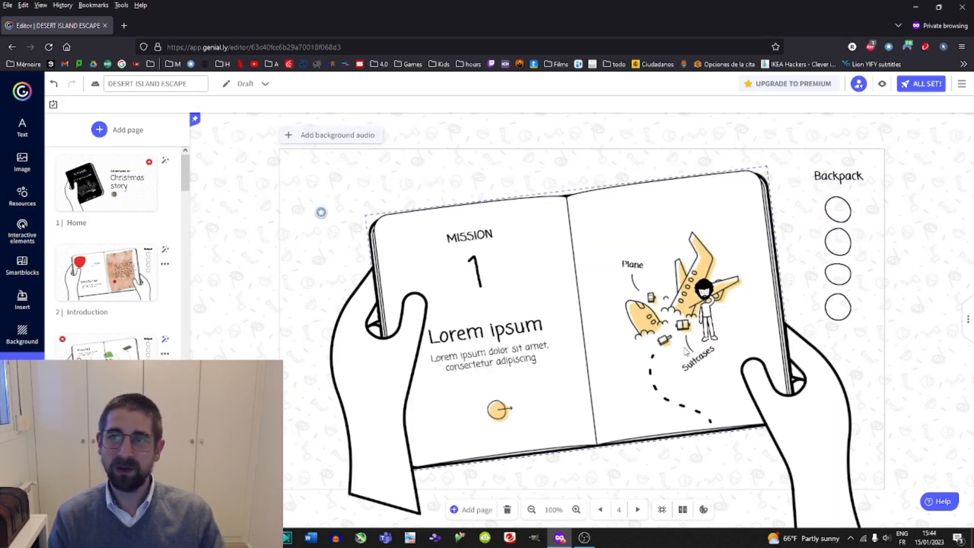
key("ctrl+v")
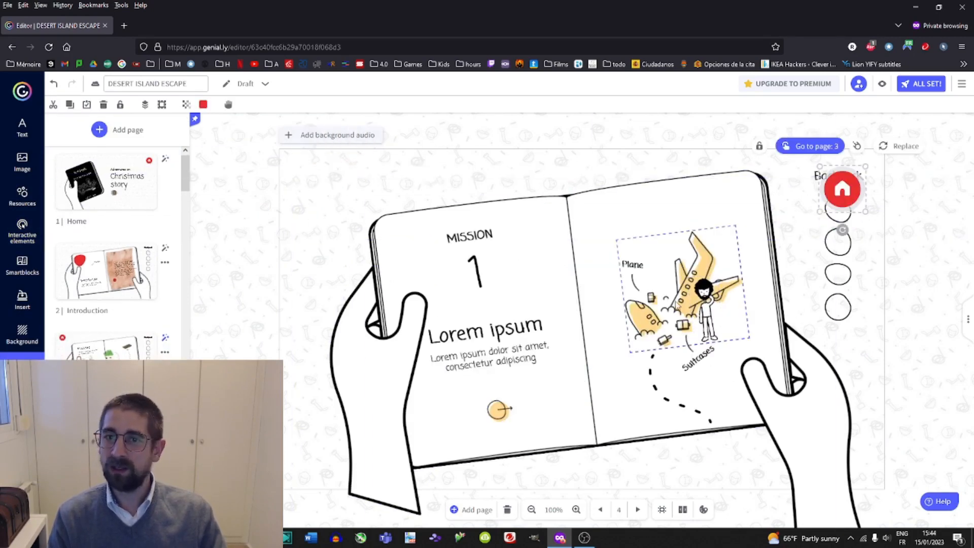
left_click_drag(841, 186, 315, 187)
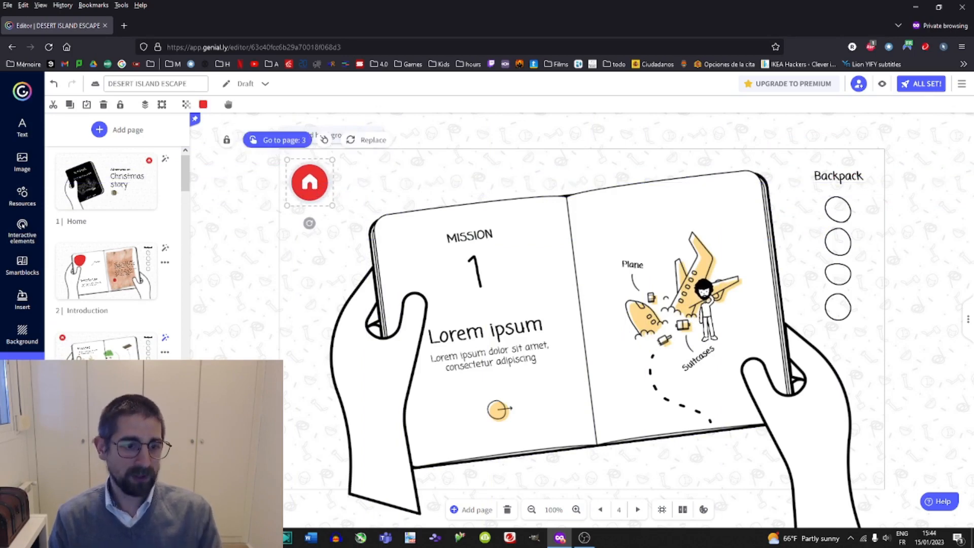
Paste the home button onto each remaining page from 5 through 14.
scroll(112, 264, "down", 4)
left_click(101, 345)
key("ctrl+v")
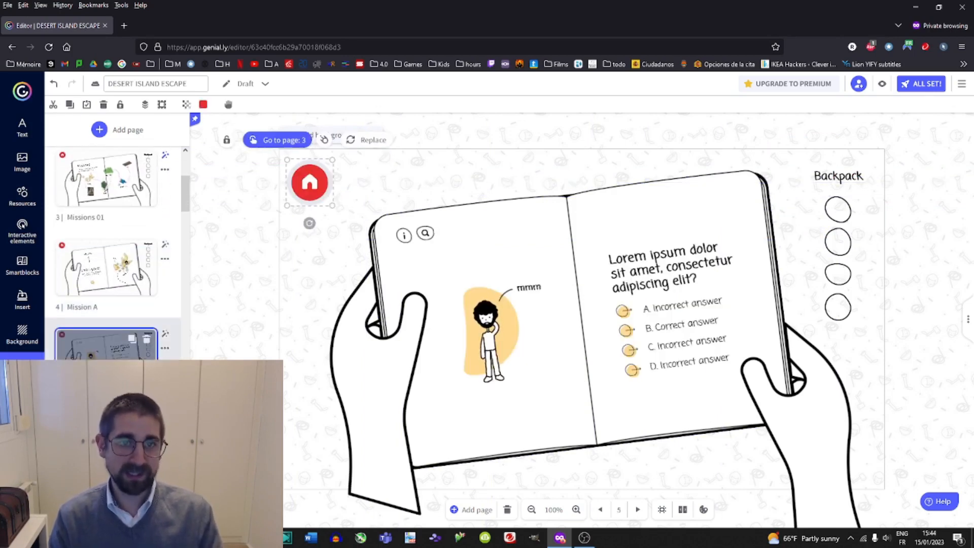
scroll(120, 352, "down", 3)
left_click(121, 277)
key("ctrl+v")
scroll(120, 354, "down", 2)
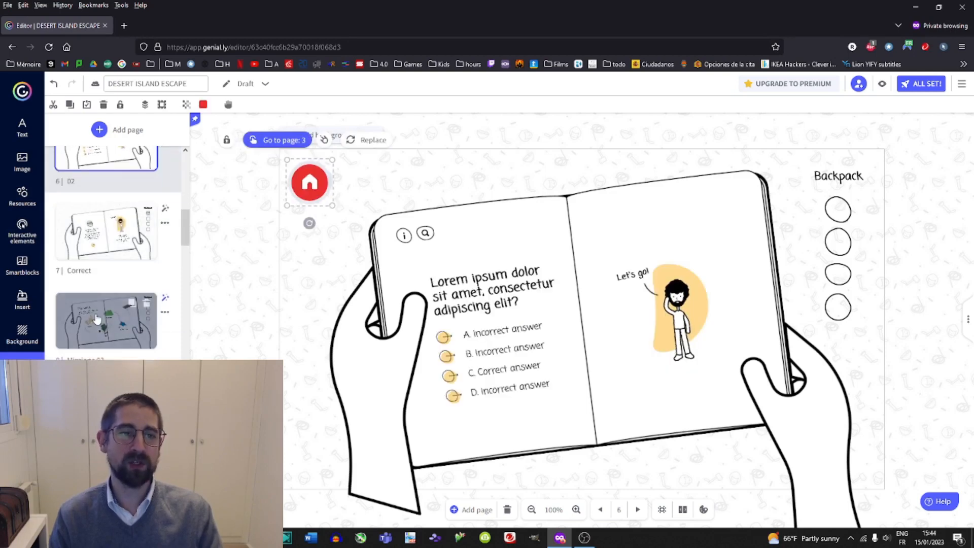
left_click(105, 327)
key("ctrl+v")
scroll(105, 333, "down", 3)
left_click(92, 247)
key("ctrl+v")
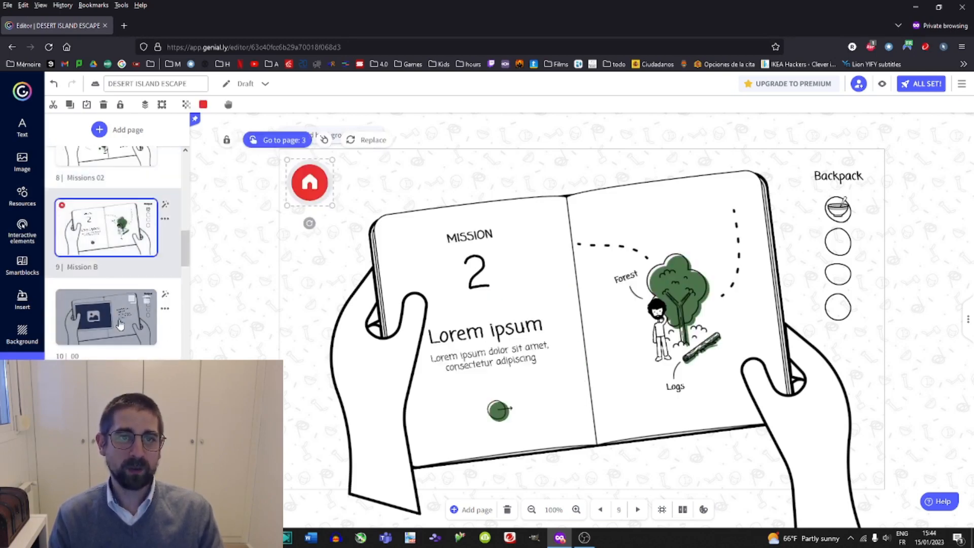
left_click(104, 317)
key("ctrl+v")
scroll(117, 345, "down", 2)
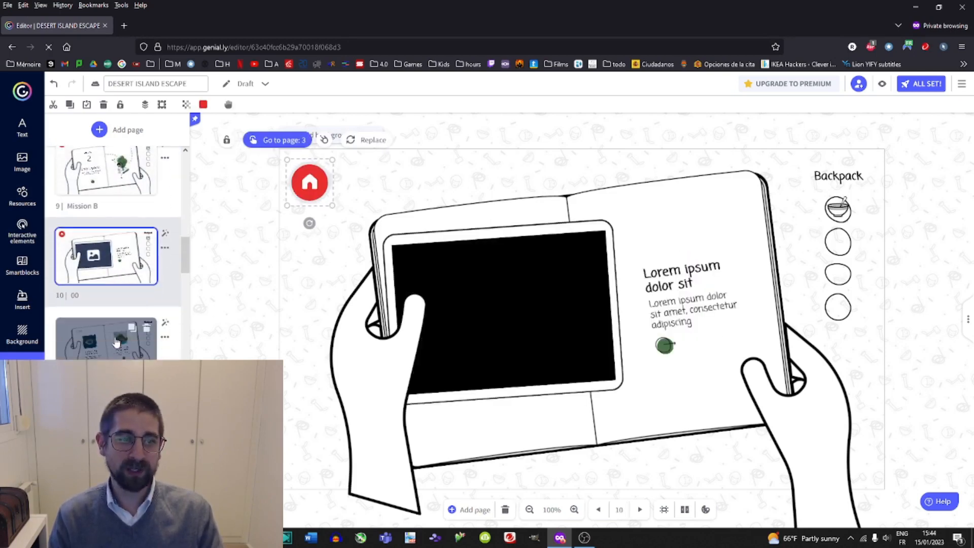
left_click(114, 339)
key("ctrl+v")
scroll(116, 340, "down", 2)
left_click(133, 339)
key("ctrl+v")
scroll(133, 339, "down", 3)
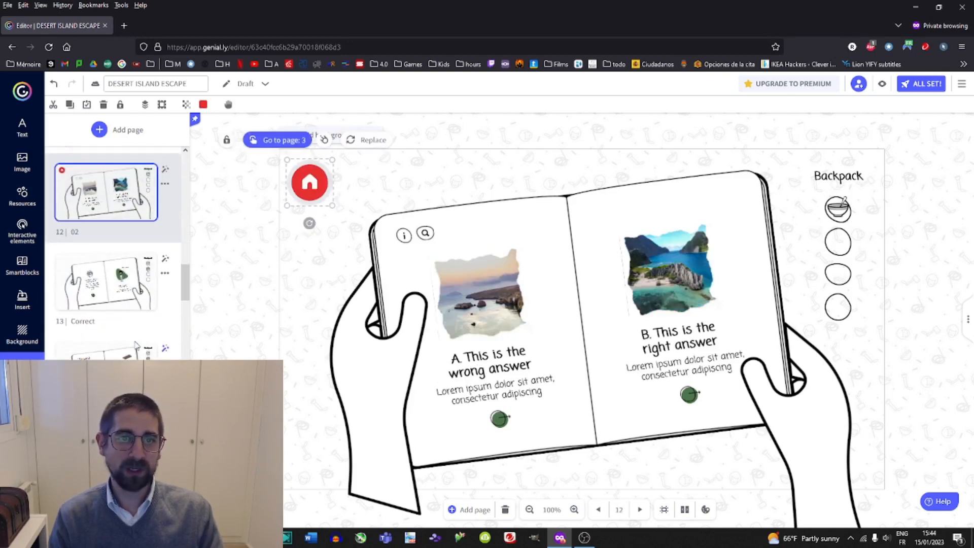
left_click(132, 284)
key("ctrl+v")
left_click(144, 345)
key("ctrl+v")
Change the mission number on the Mission A page from the digit to the letter A.
scroll(144, 335, "up", 10)
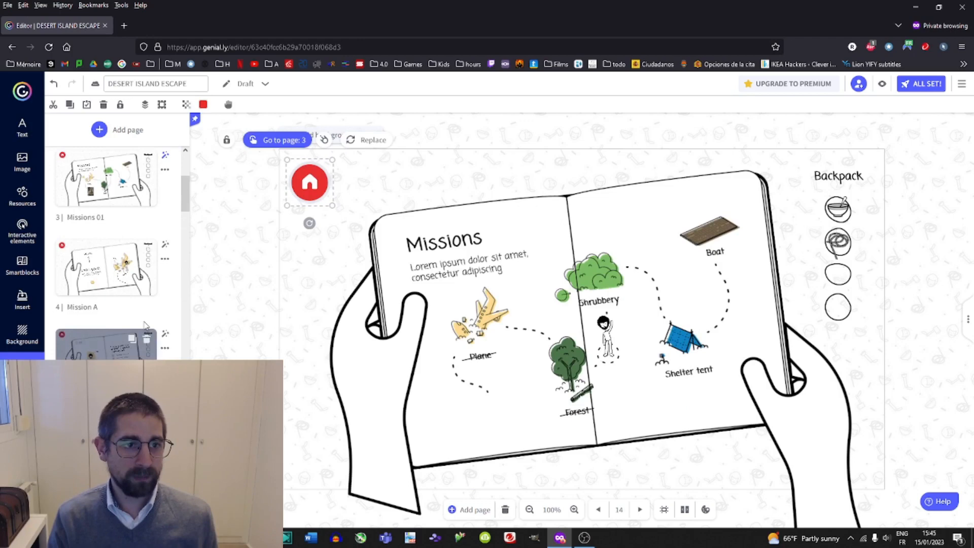
left_click(109, 269)
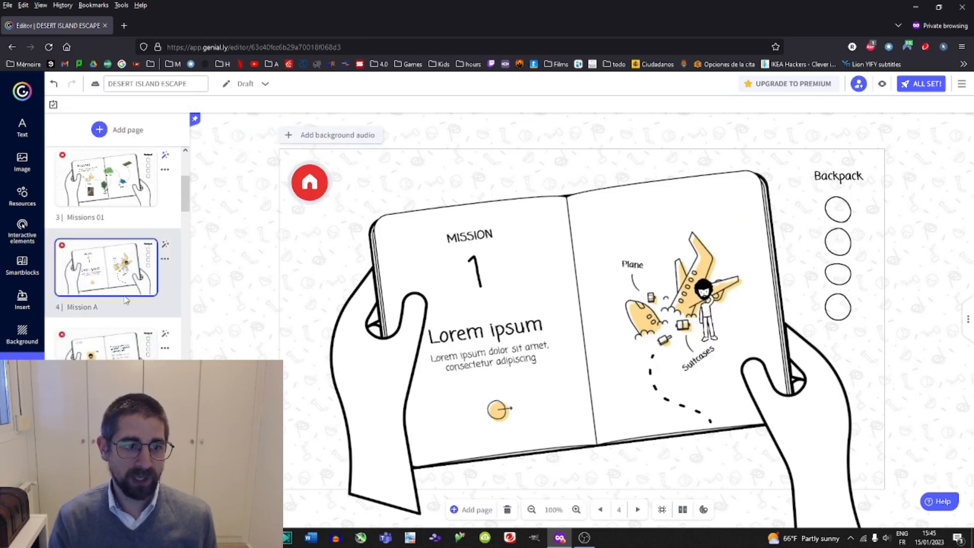
left_click(473, 262)
left_click(485, 270)
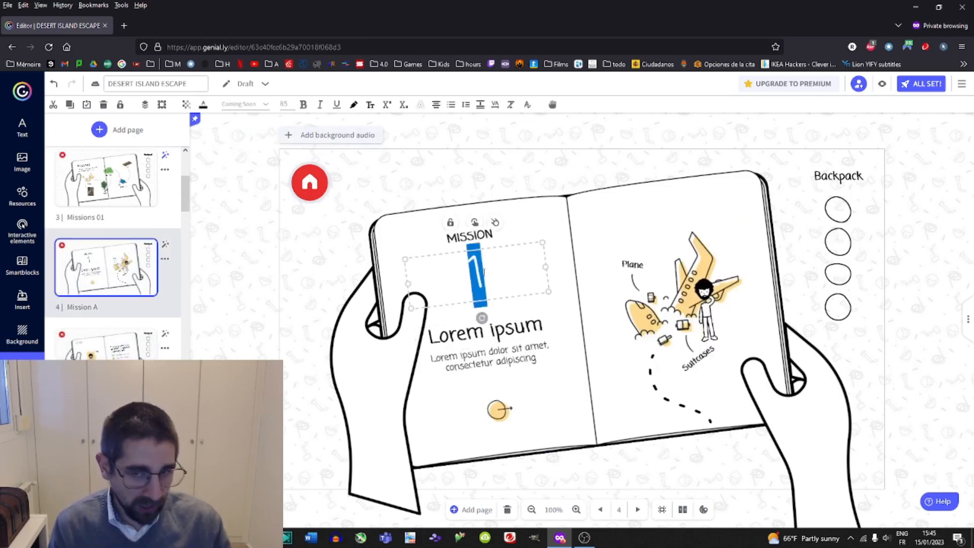
type("A")
Retitle the Mission A page as Puzzle and begin replacing its description text.
double_click(481, 338)
triple_click(481, 338)
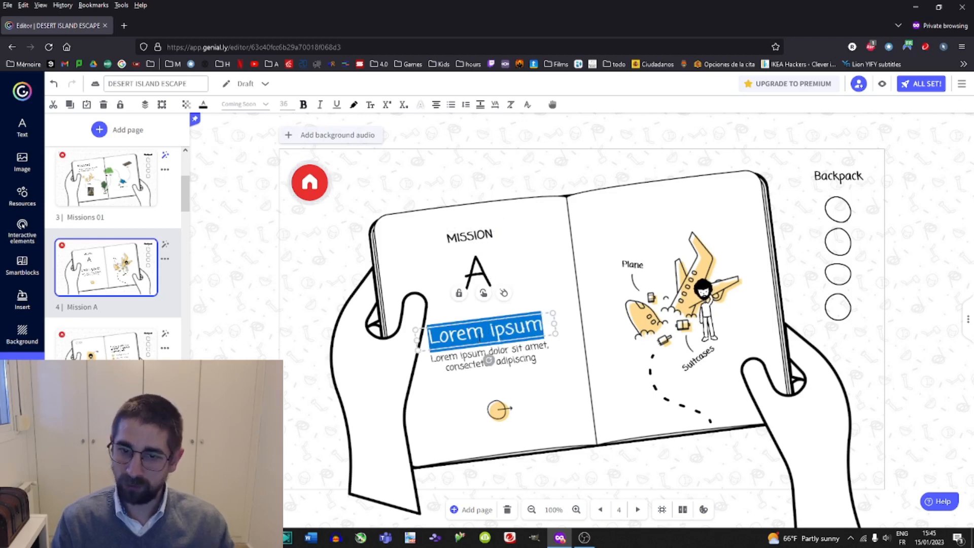
type("P")
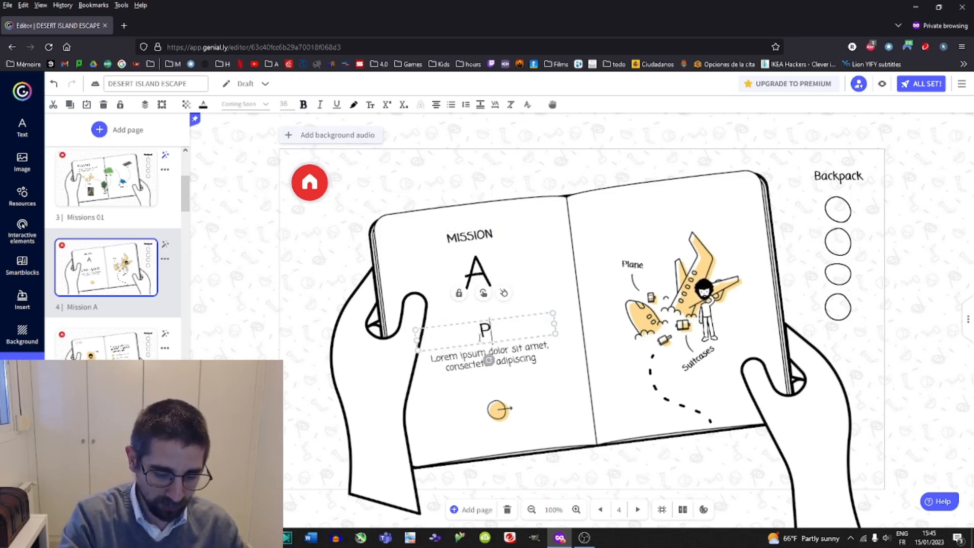
type("uzzle")
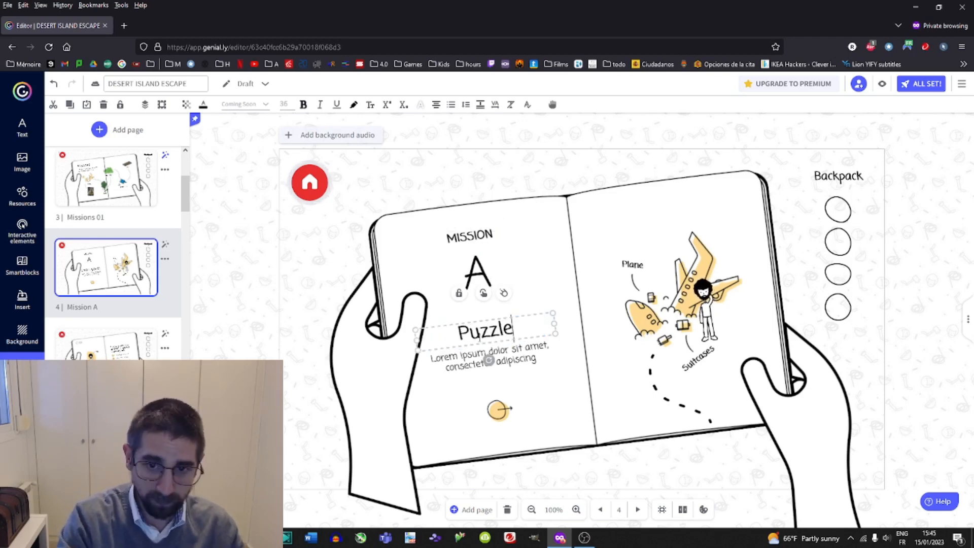
double_click(459, 358)
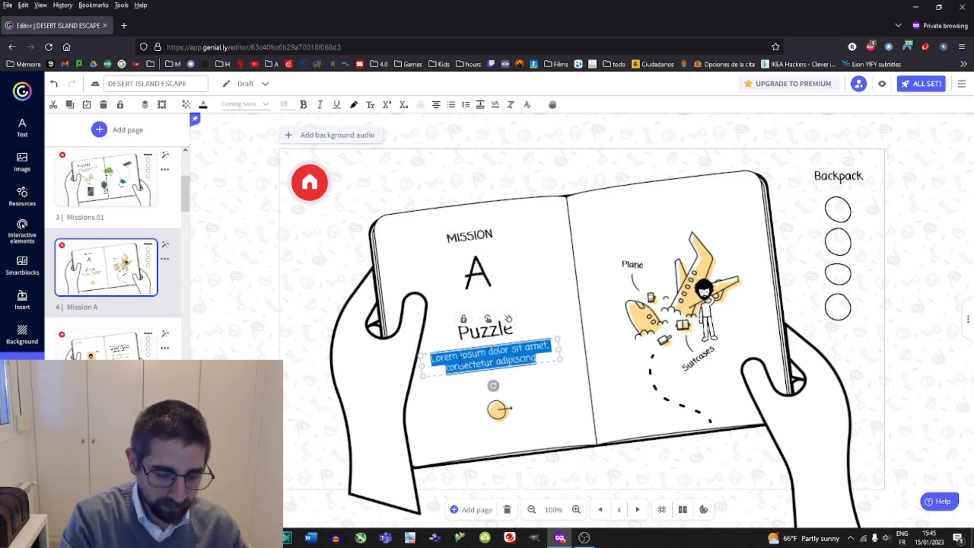
type("Comp")
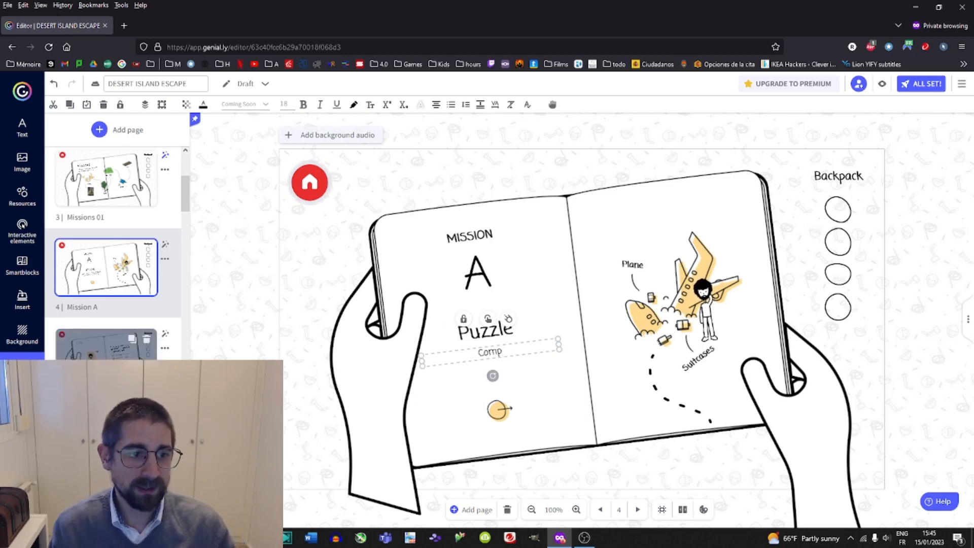
left_click(106, 345)
left_click(106, 268)
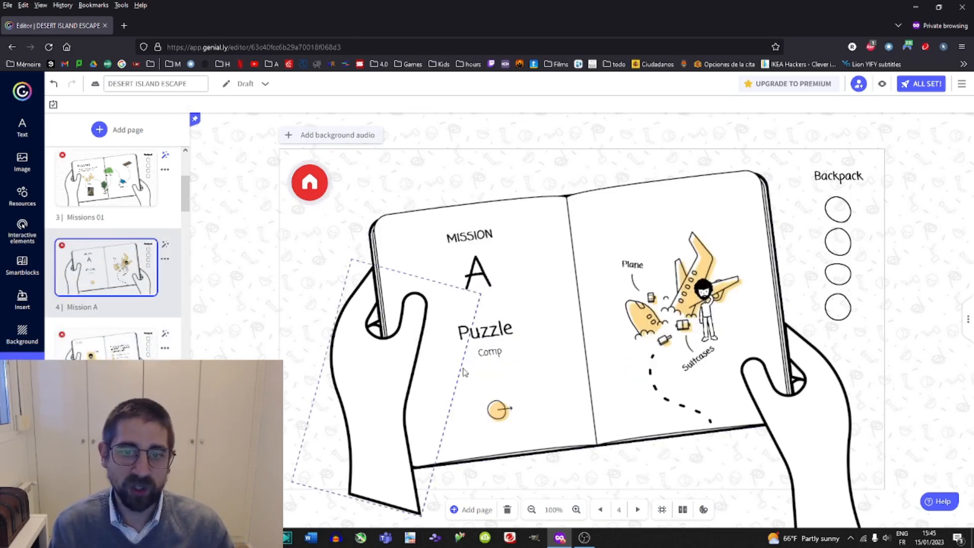
Retitle the Mission A page as MCQ.
double_click(484, 331)
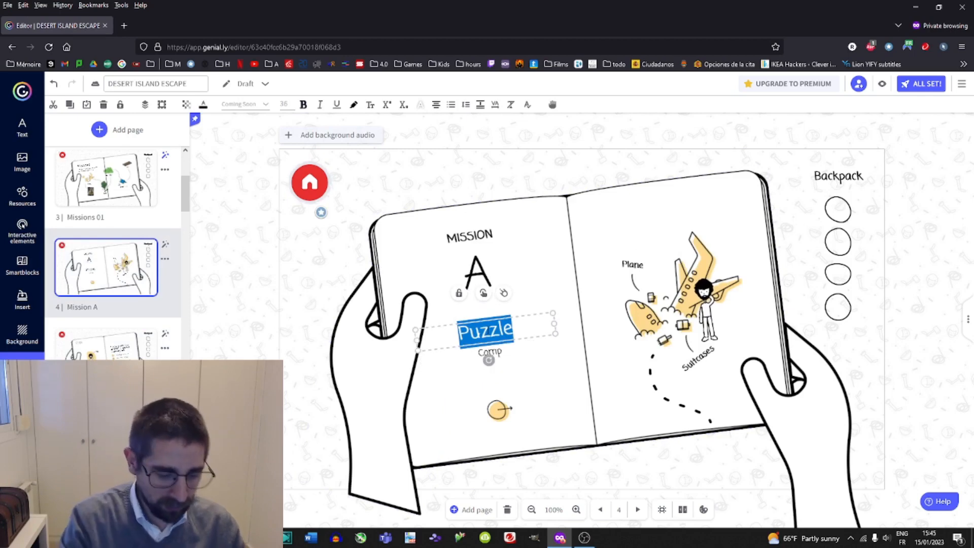
type("A")
key("ctrl+z")
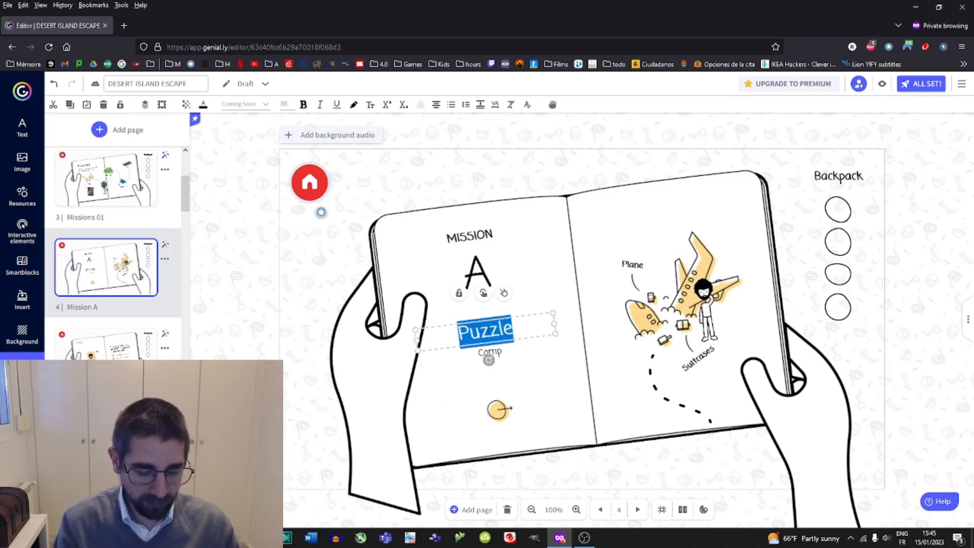
type("Q")
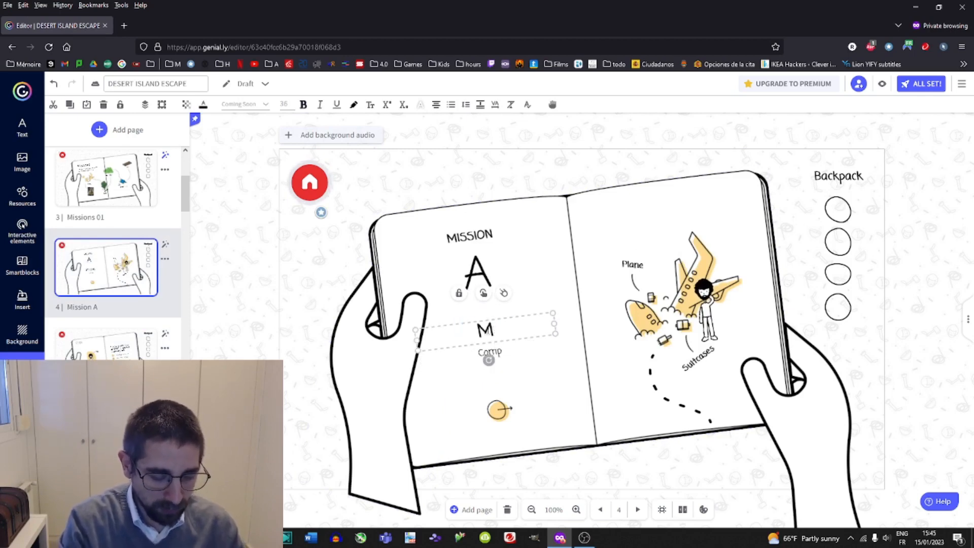
type("CQ")
Replace the description with "Find the correct answers to continue your adventure.".
left_click(510, 354)
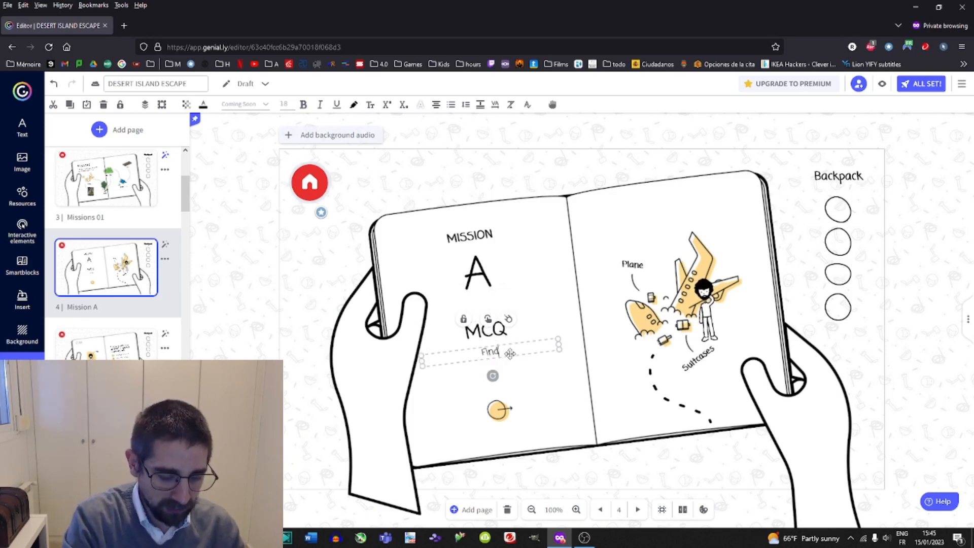
type("Find the correct ")
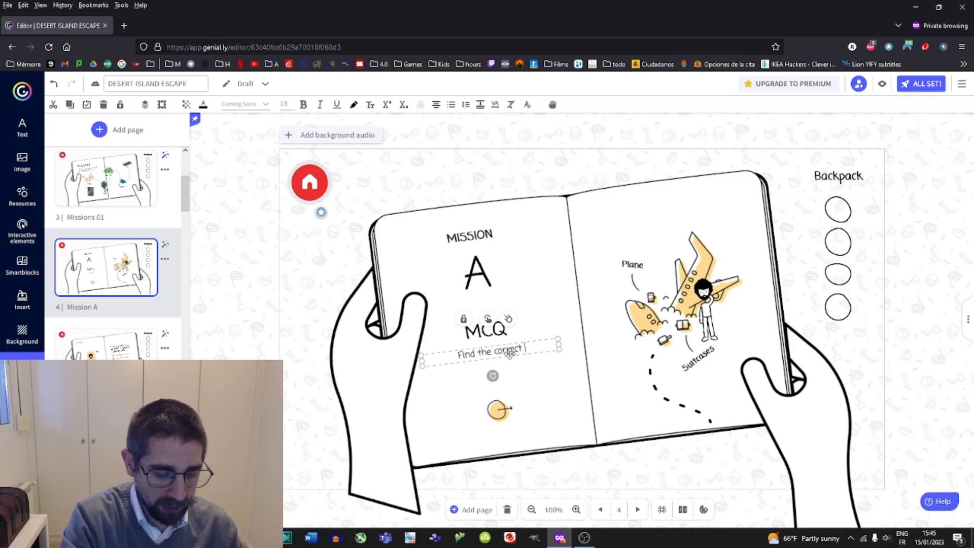
type("answers")
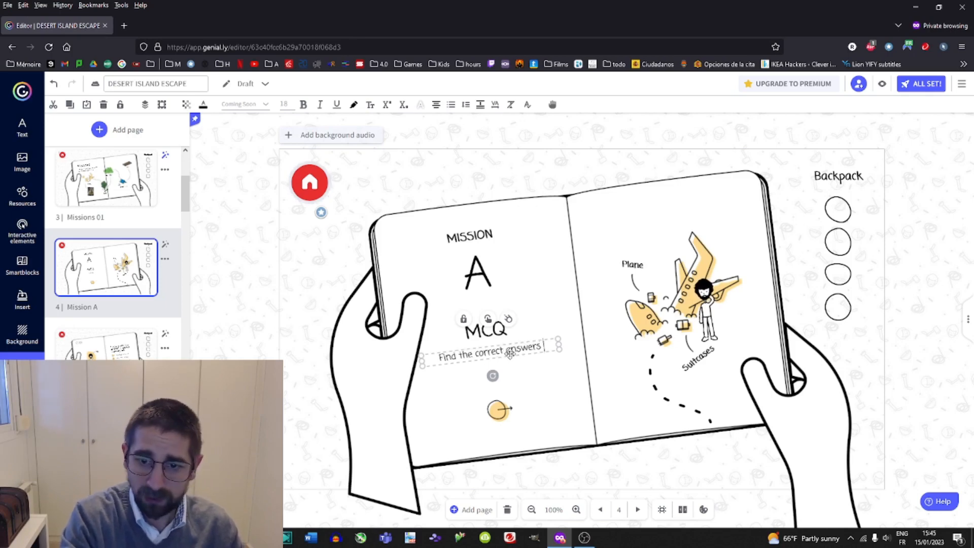
type(" to")
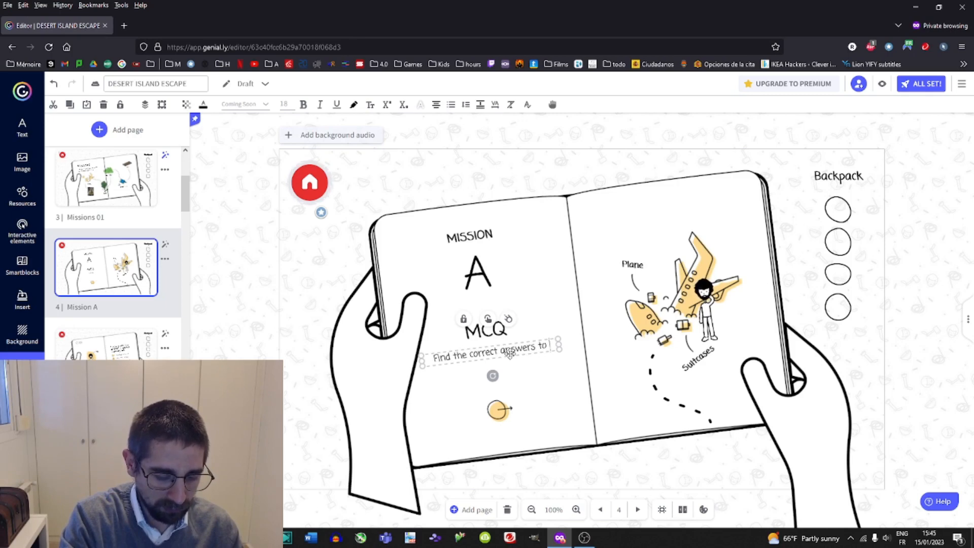
type(" continue")
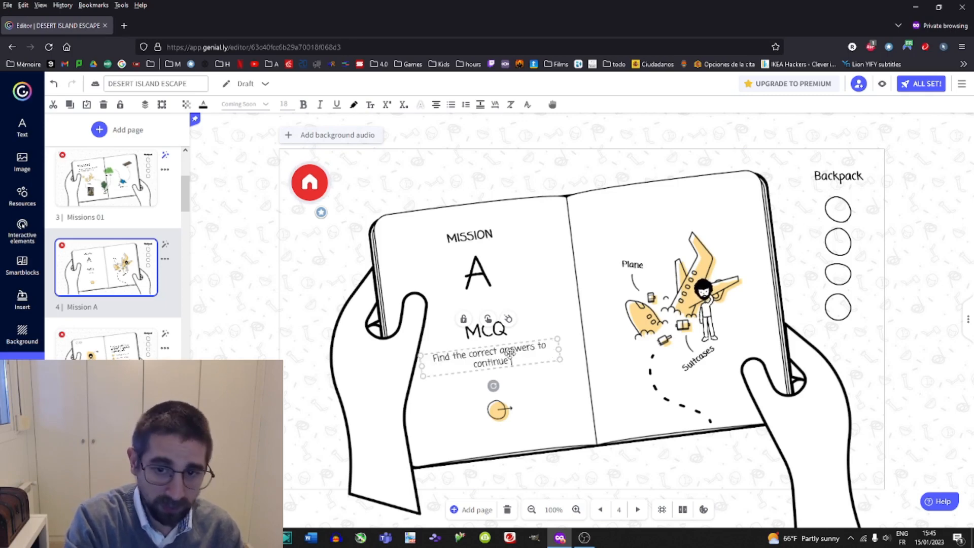
type(" your a")
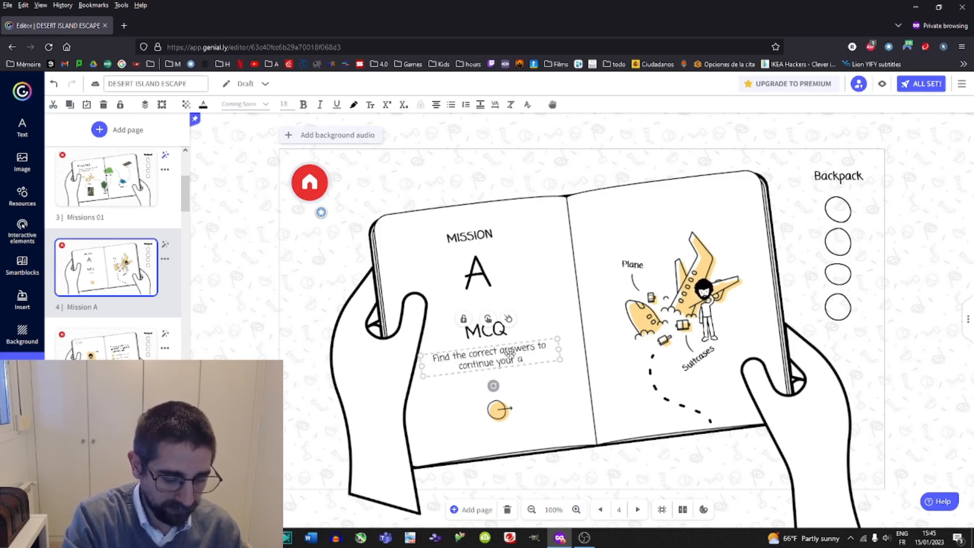
type("dventure.")
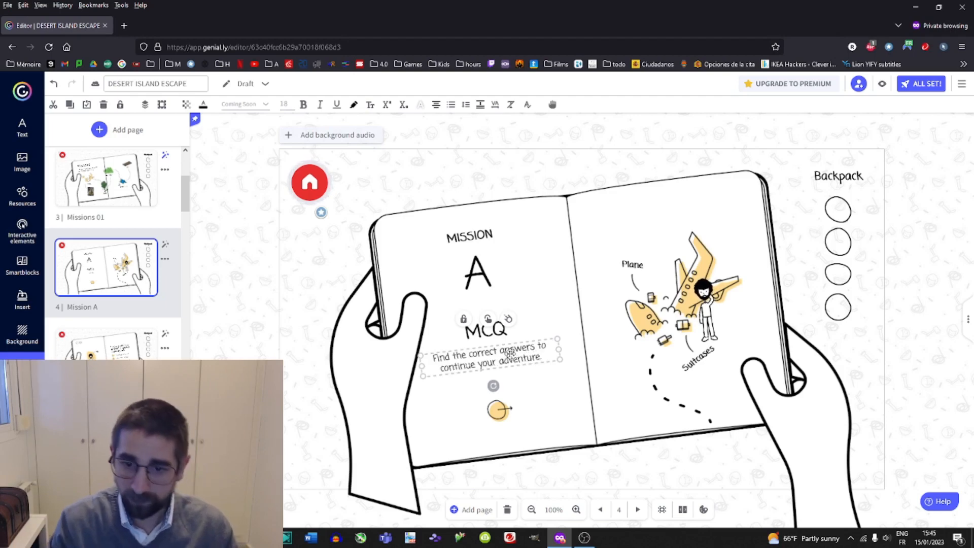
Go to page 5 and delete the character illustration on the left page of the book.
left_click(498, 409)
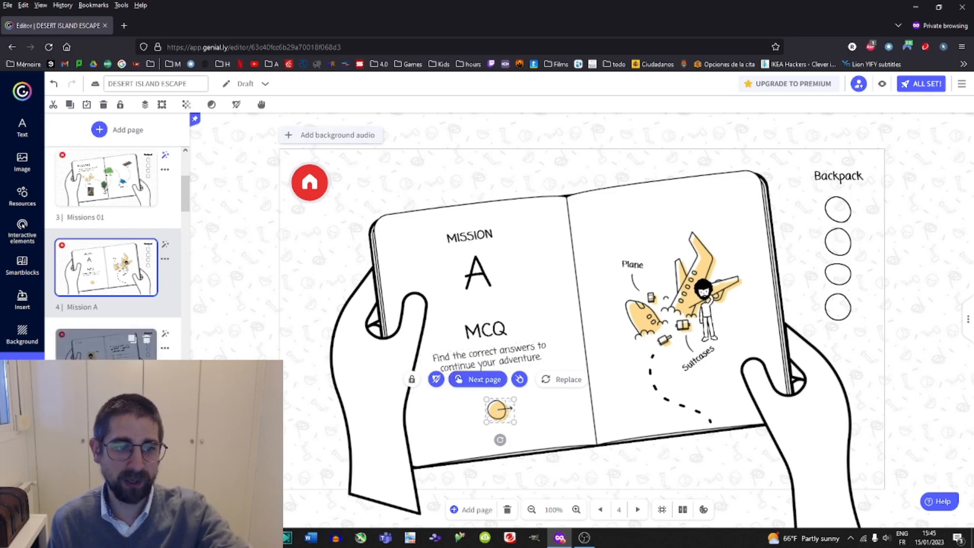
left_click(102, 348)
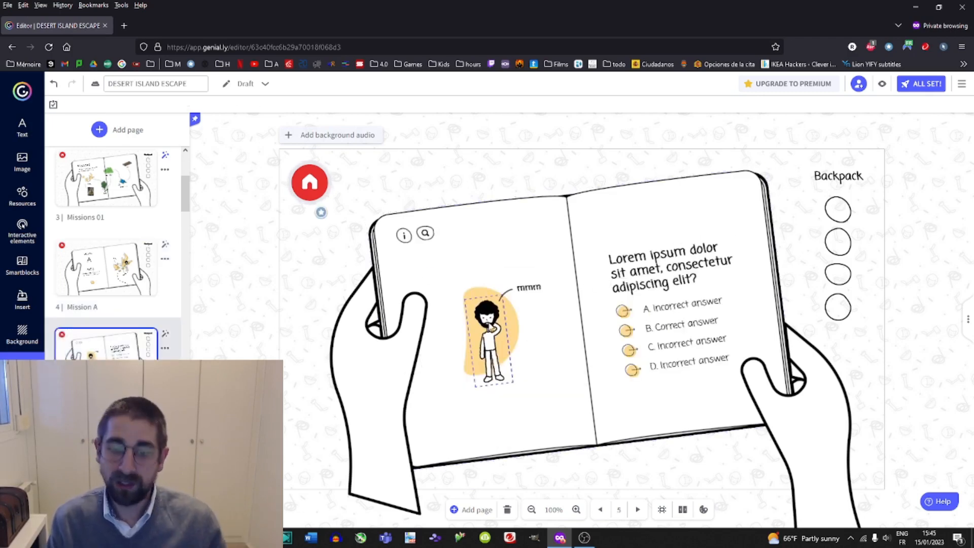
left_click(490, 330)
key("Delete")
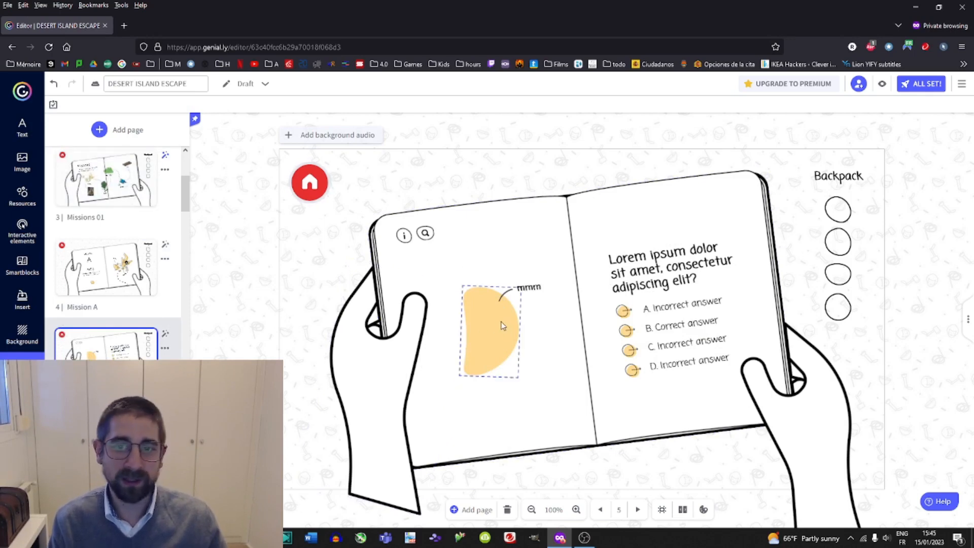
Open a new browser tab and search the web for santa gif.
left_click(124, 25)
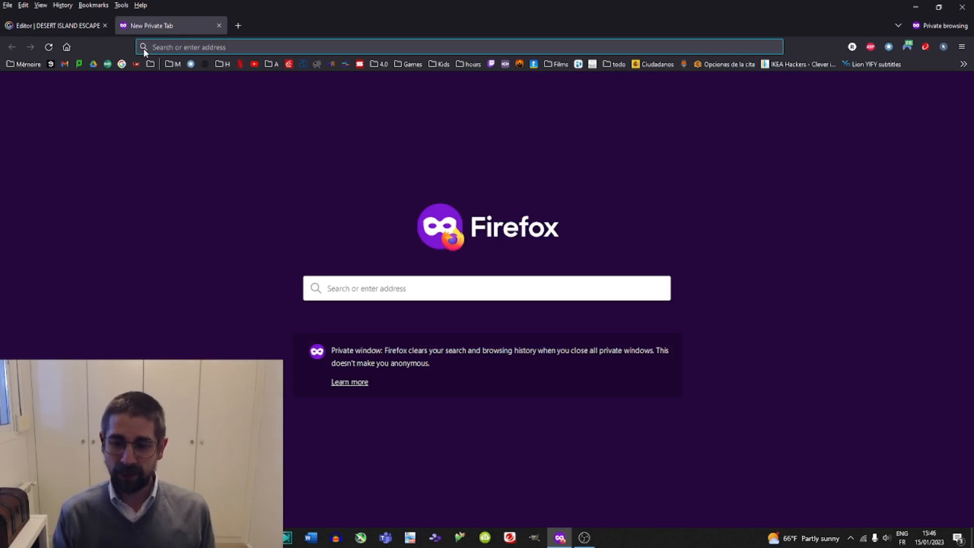
type("santa")
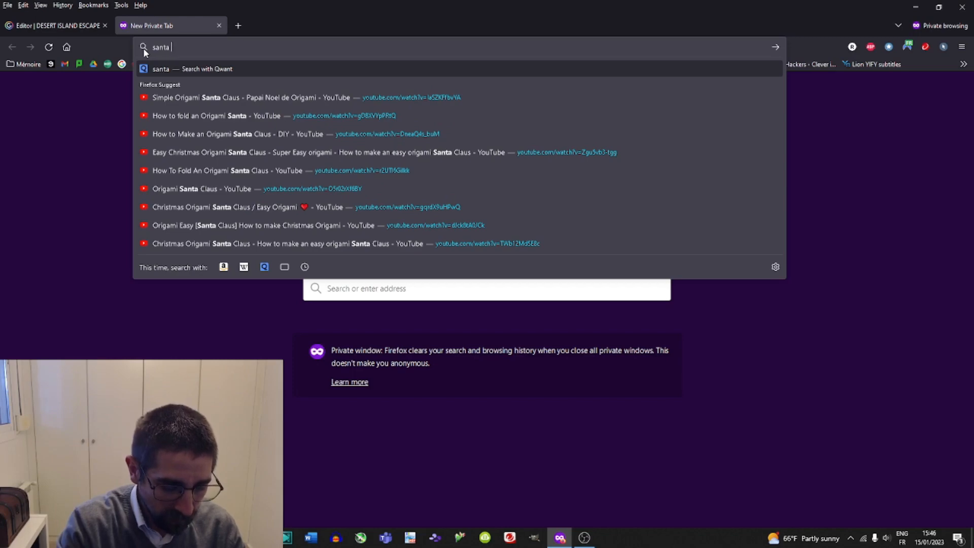
type(" claus")
key("Return")
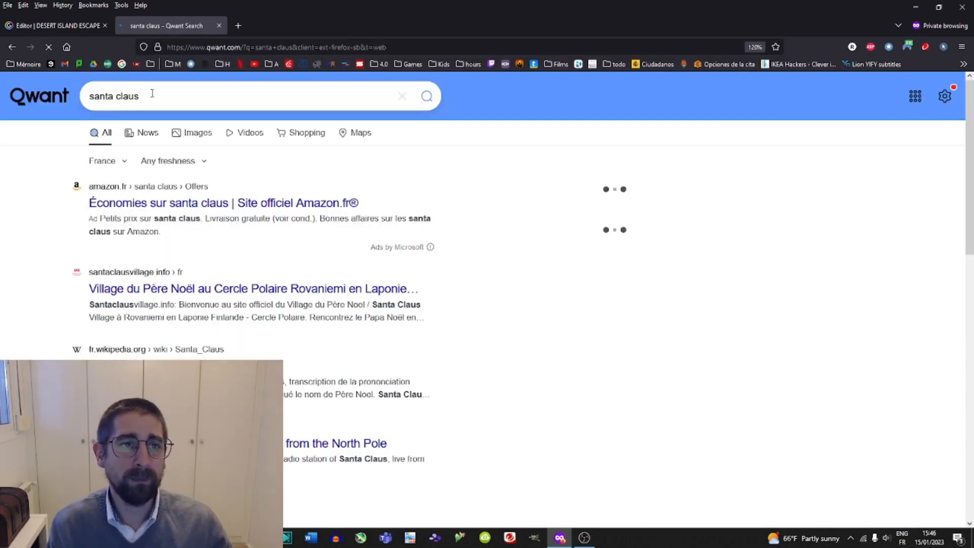
double_click(128, 96)
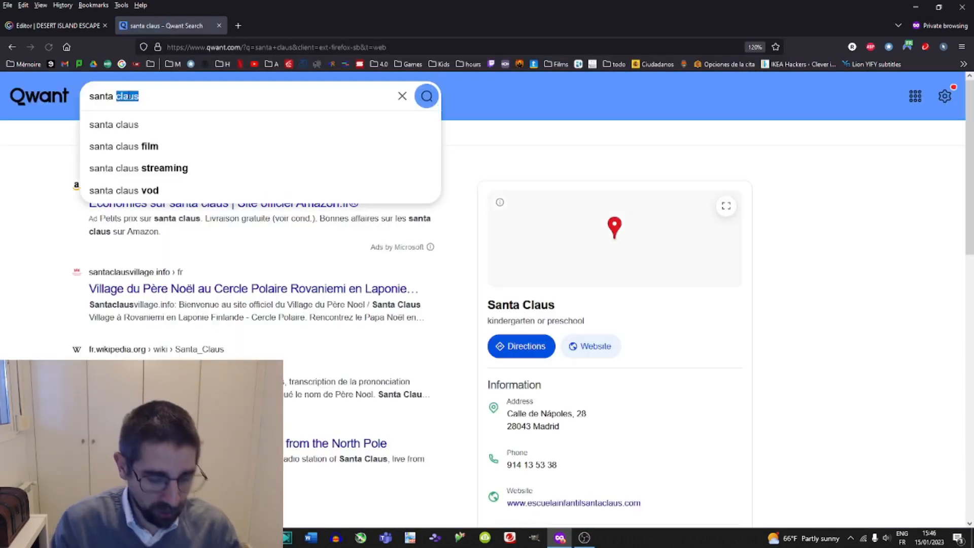
type("gif")
key("Return")
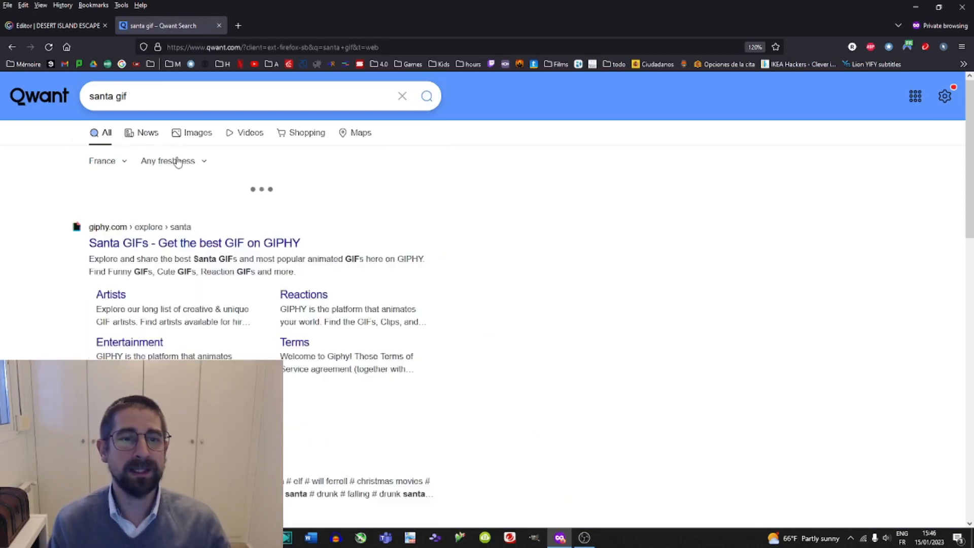
Copy the Santa Claus Christmas GIF image from the image results.
left_click(192, 133)
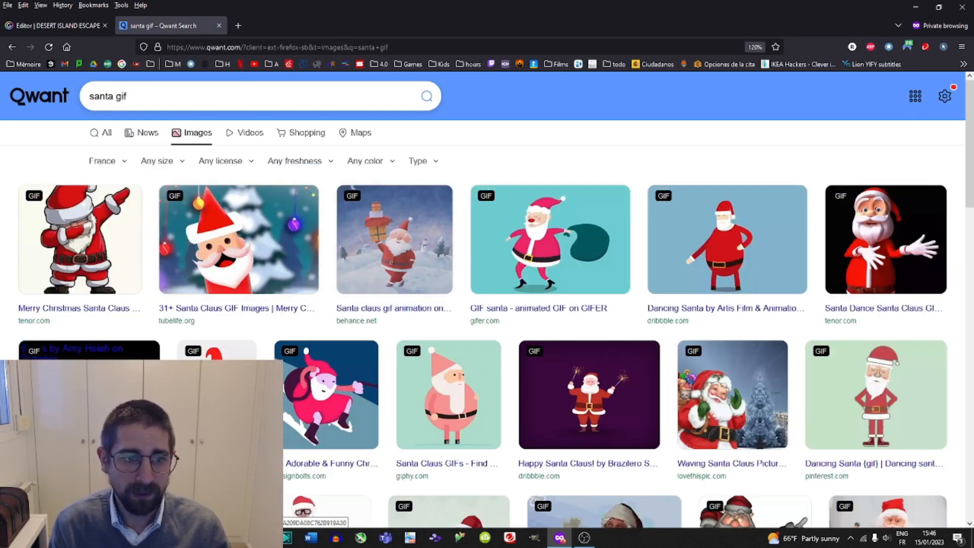
left_click(216, 355)
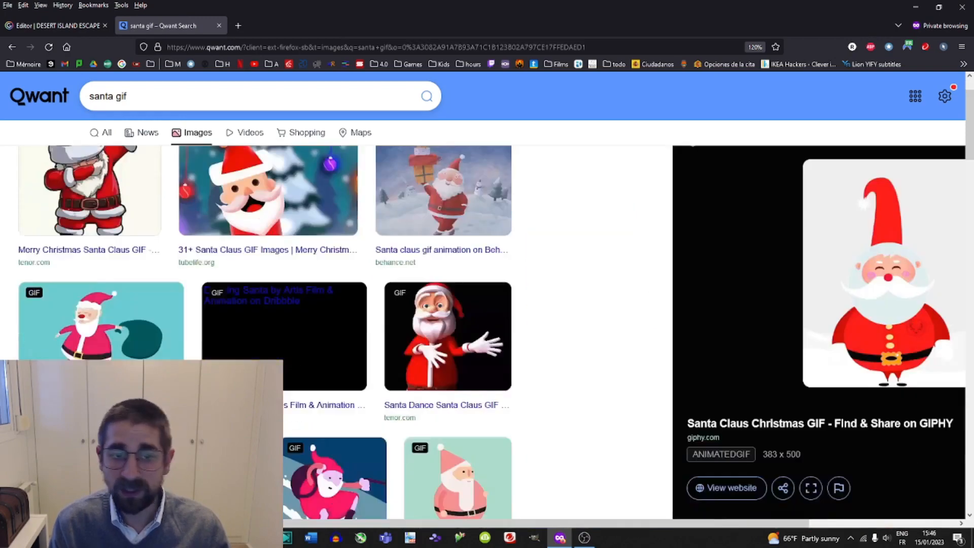
right_click(738, 248)
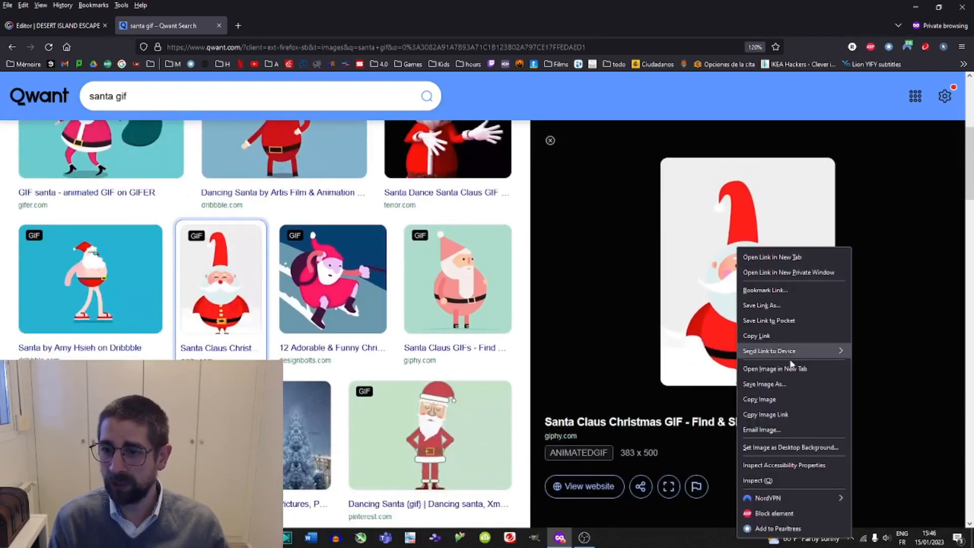
left_click(775, 399)
Paste the Santa GIF onto page 5 and resize it over the yellow shape on the left page.
key("ctrl+Tab")
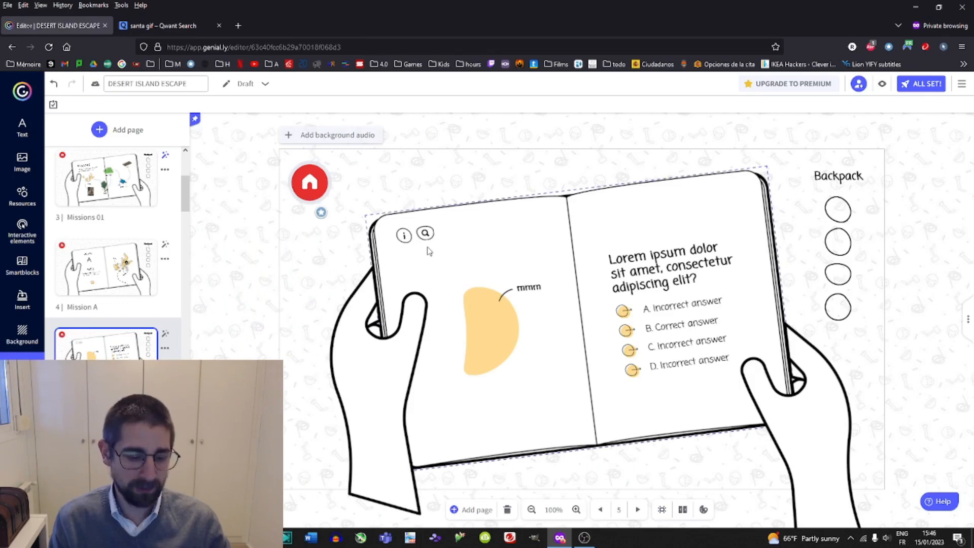
key("ctrl+v")
left_click_drag(679, 193, 603, 291)
left_click_drag(547, 462, 555, 462)
left_click_drag(595, 285, 554, 348)
left_click_drag(519, 386, 489, 333)
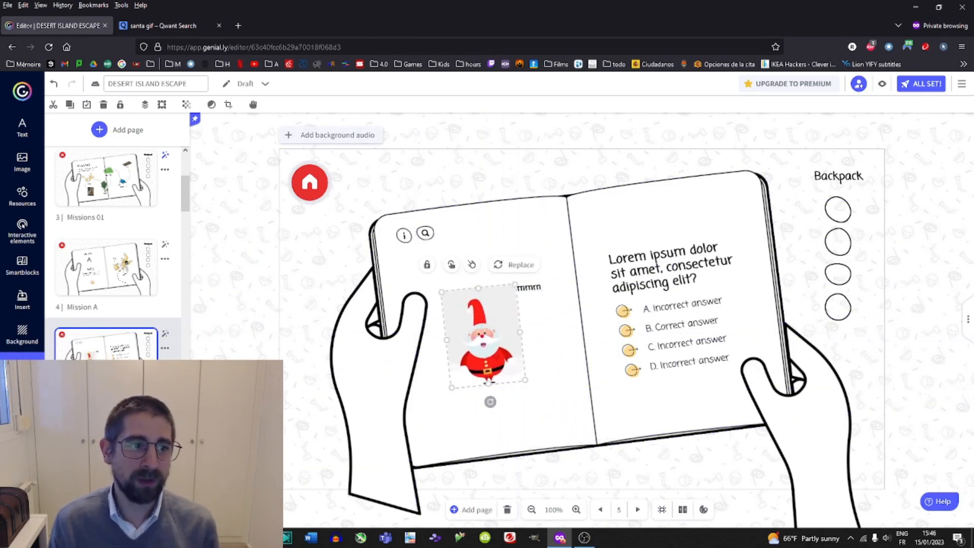
Browse the image insertion options and copy the Santa GIF's image link from the search results.
left_click(24, 298)
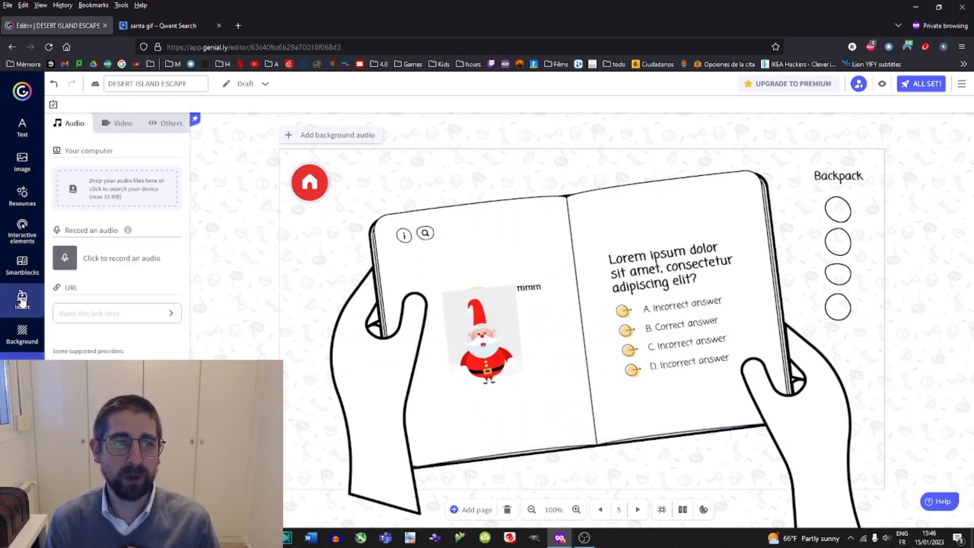
left_click(23, 161)
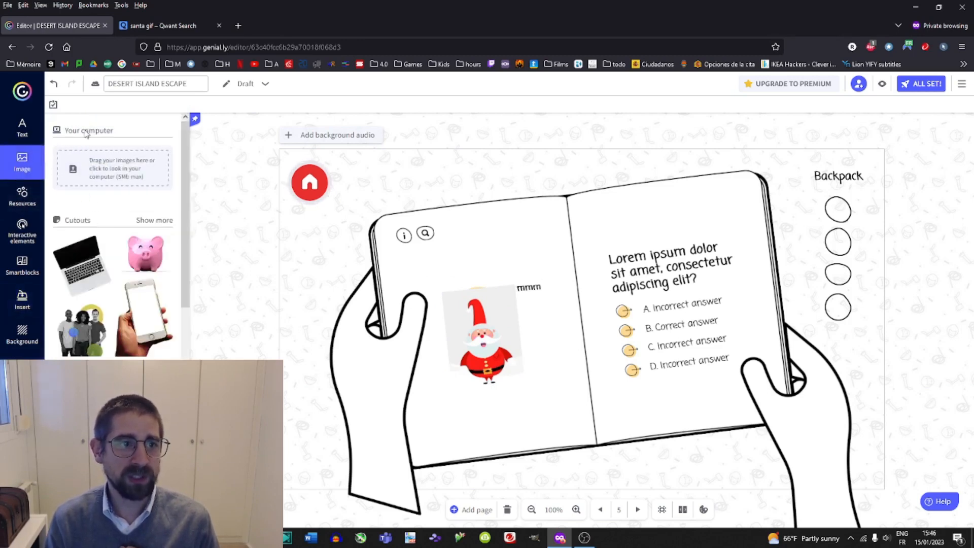
scroll(96, 193, "down", 5)
scroll(91, 320, "down", 4)
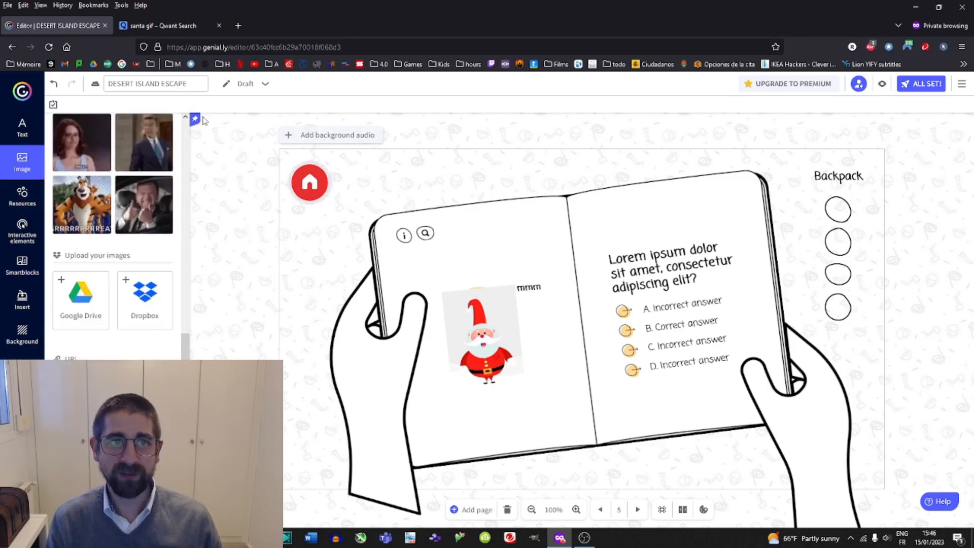
left_click(158, 26)
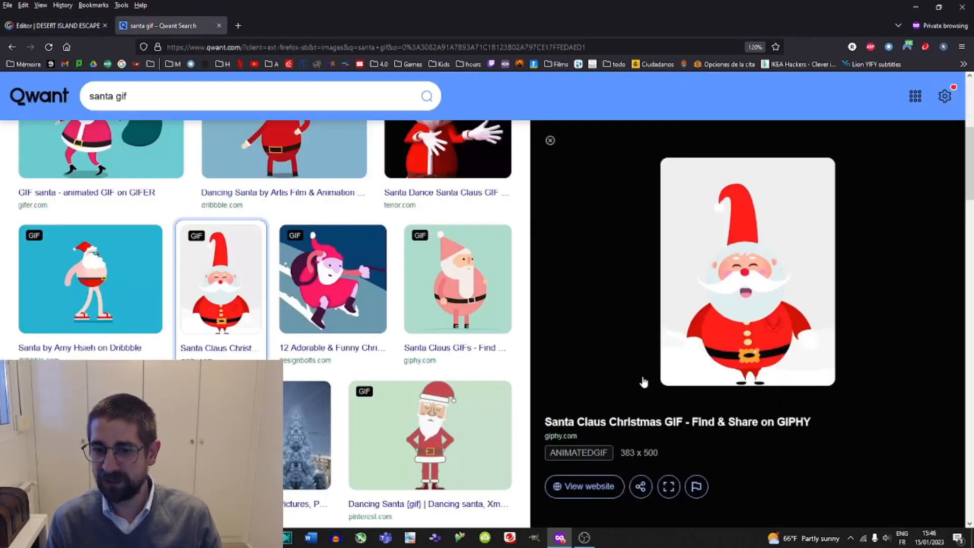
right_click(738, 292)
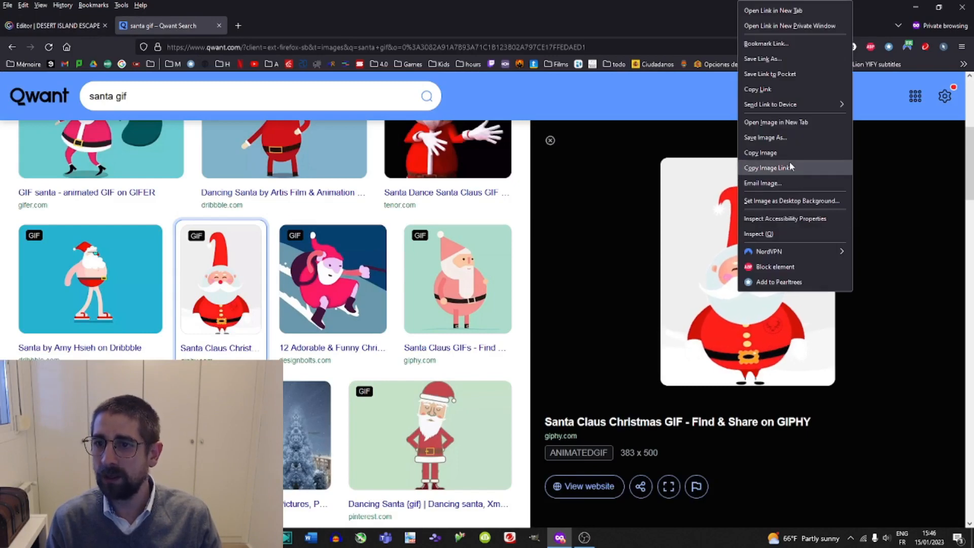
left_click(768, 168)
left_click(76, 25)
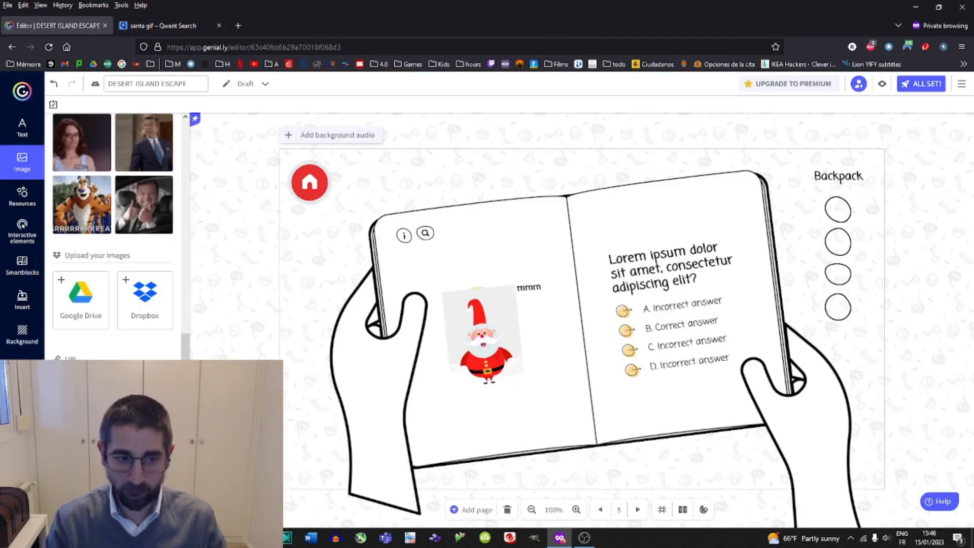
Delete the Santa GIF on the left page and paste the newly copied Santa image in its place.
left_click(473, 330)
key("Delete")
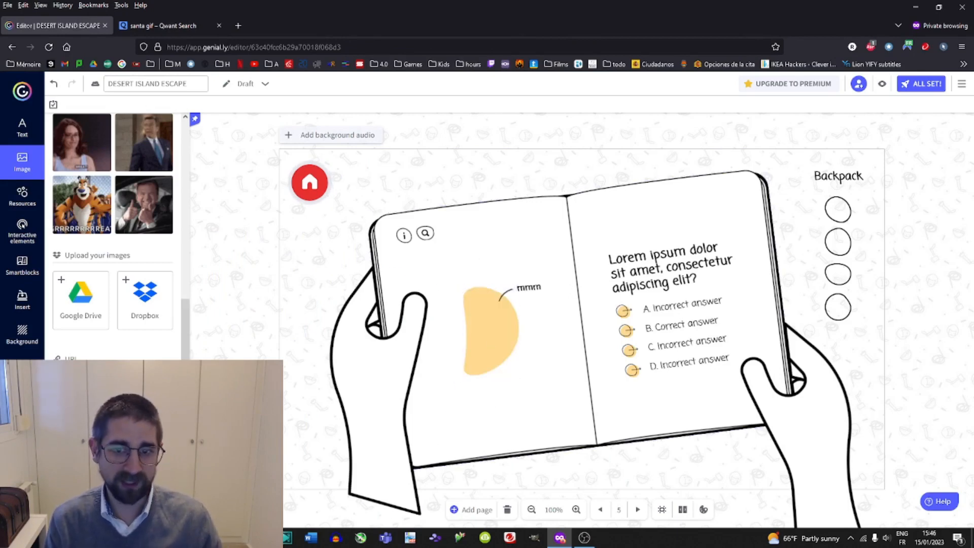
key("ctrl+v")
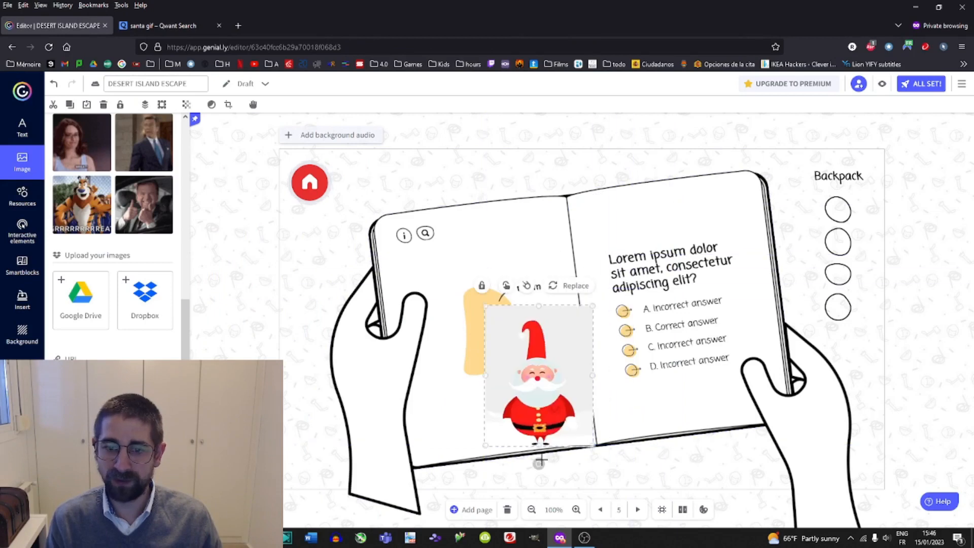
Resize and position the Santa image over the yellow shape, and bring the mmm text to the front.
left_click_drag(539, 463, 555, 463)
left_click_drag(544, 421, 499, 389)
left_click(518, 289)
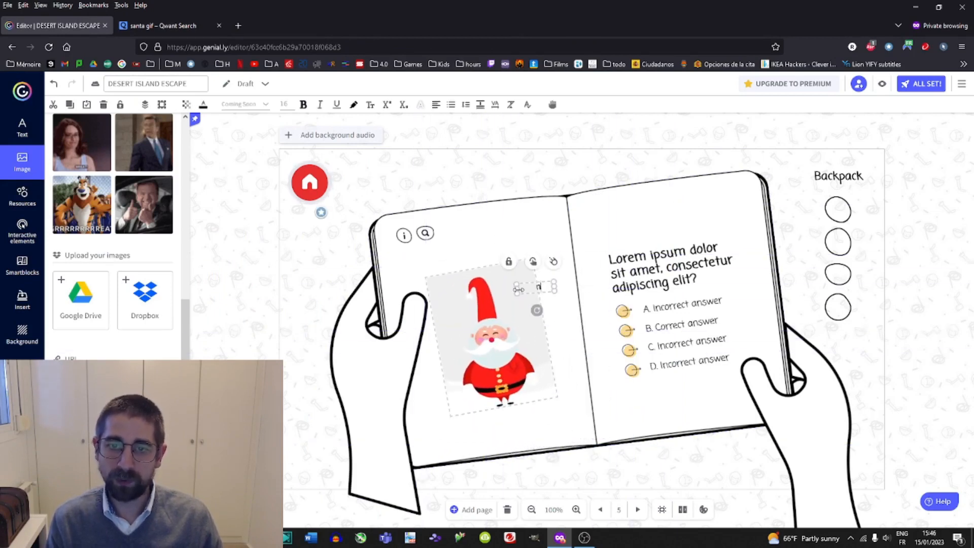
left_click(145, 105)
left_click(501, 316)
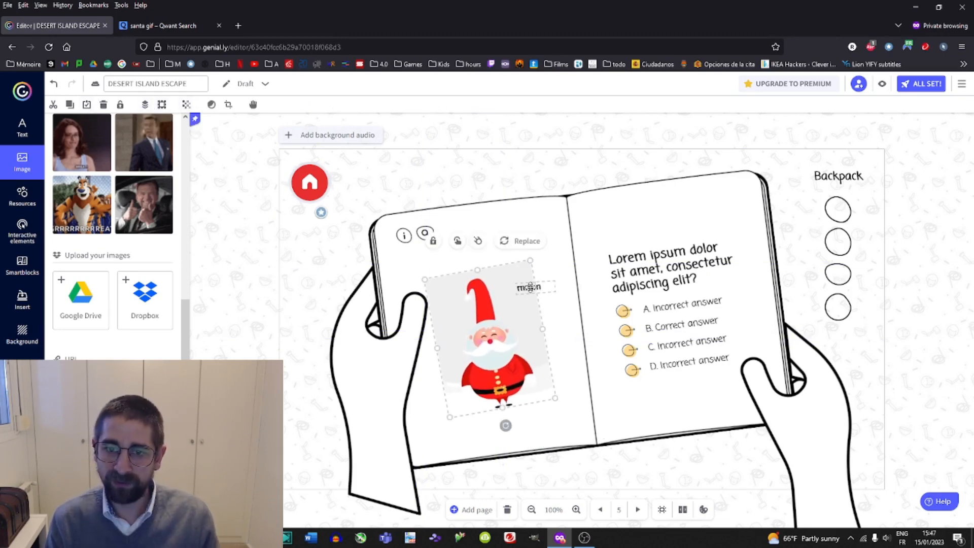
Try replacing answer A's text with Father Christmas, then undo the edit.
double_click(662, 270)
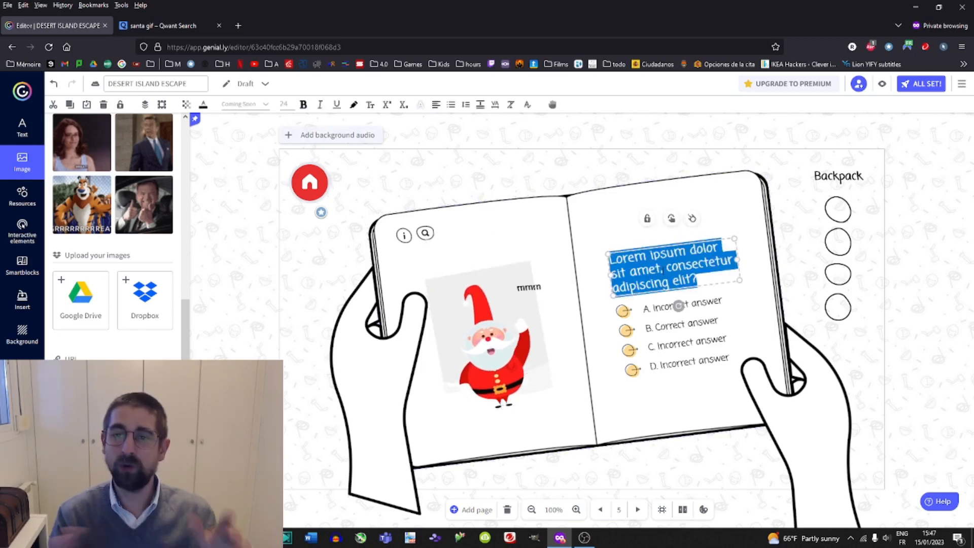
double_click(679, 305)
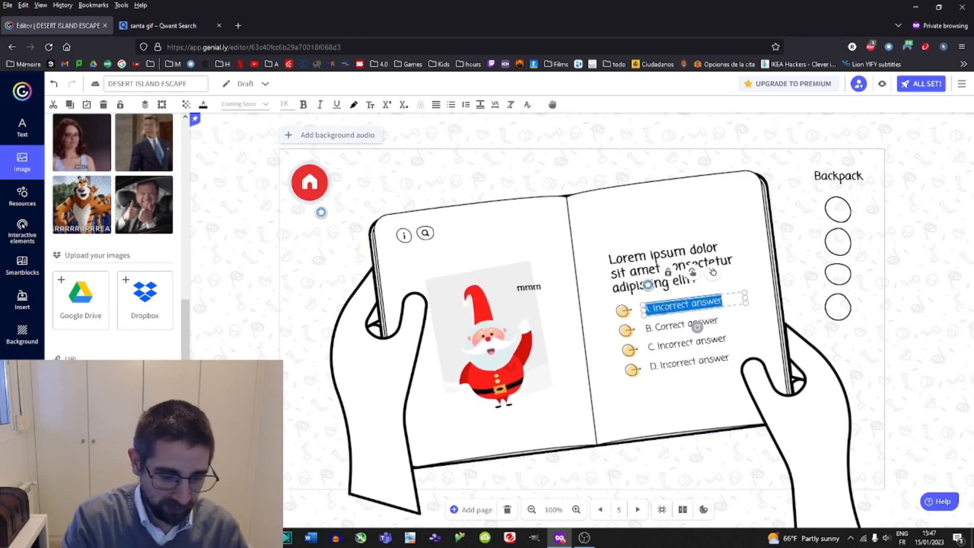
type("ather Chr")
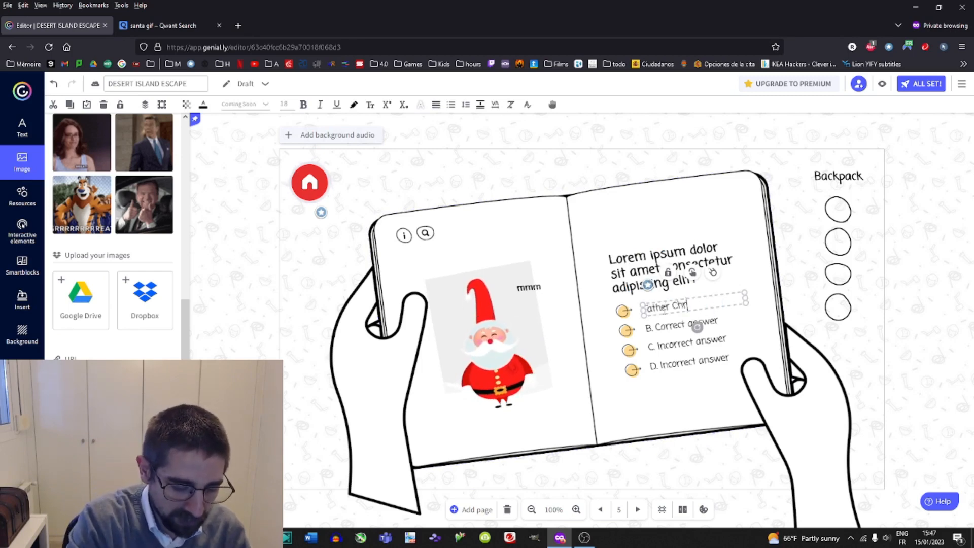
type("istmas")
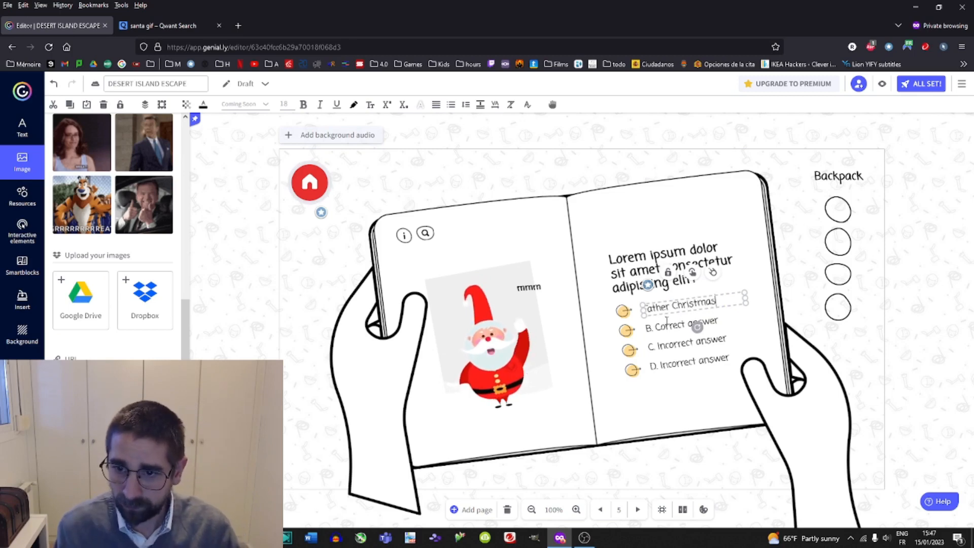
double_click(666, 346)
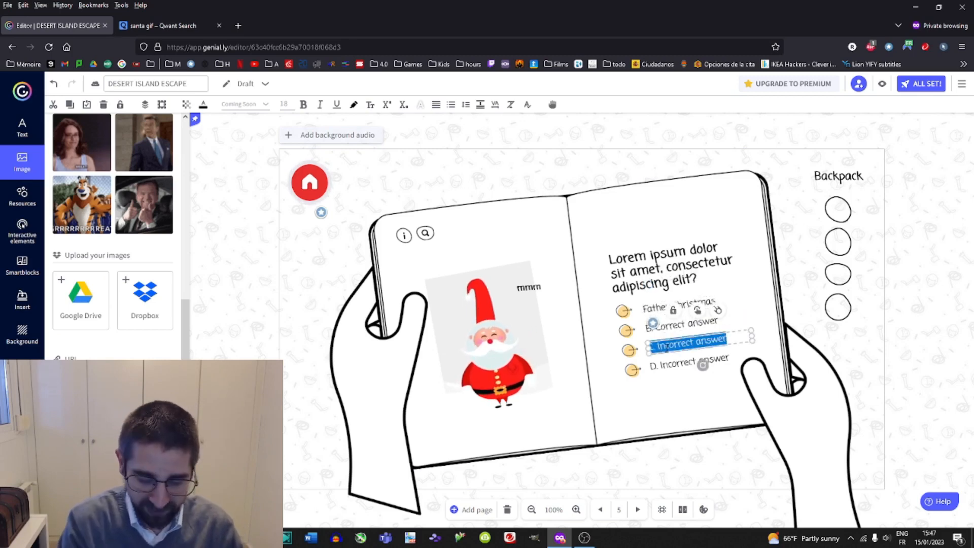
left_click(659, 396)
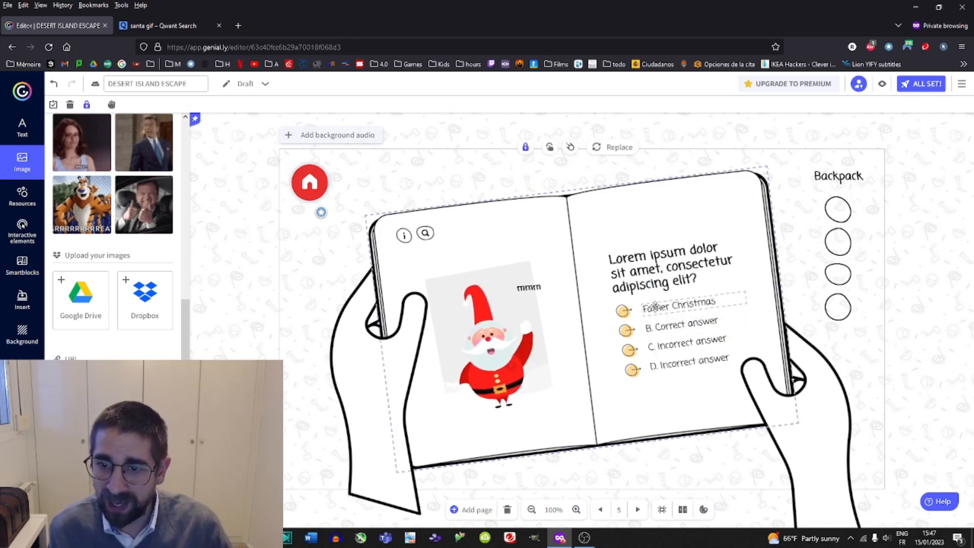
left_click(54, 84)
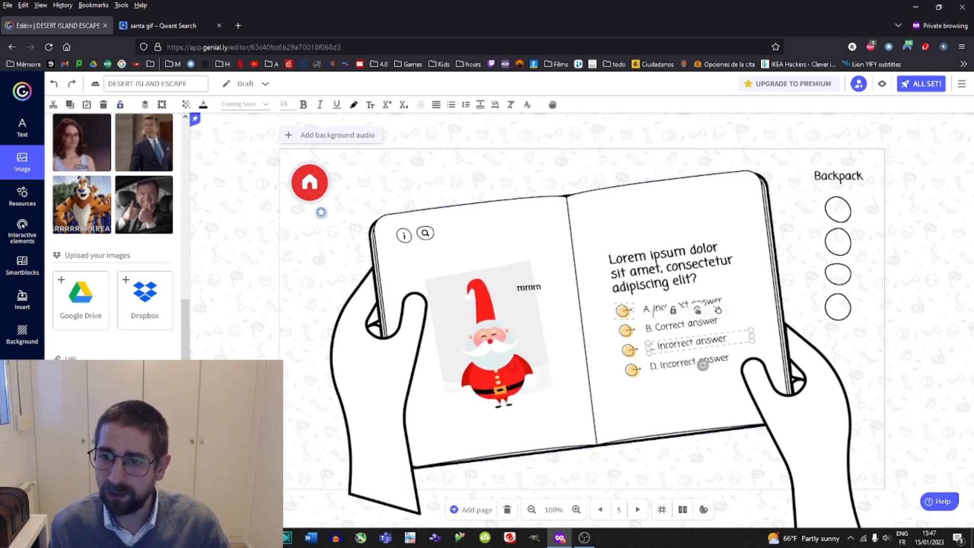
Replace the text of answer A with Santa Claus.
left_click(658, 313)
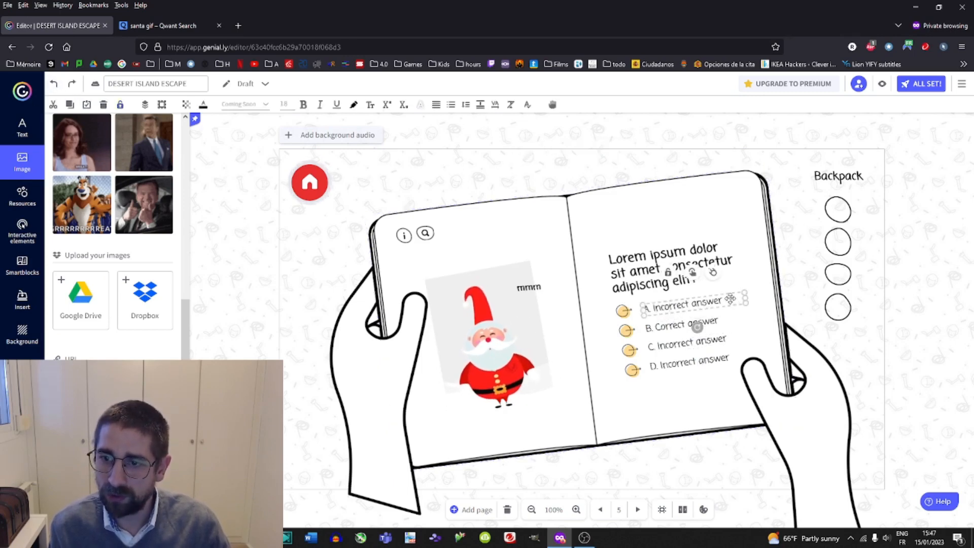
left_click_drag(651, 310, 653, 308)
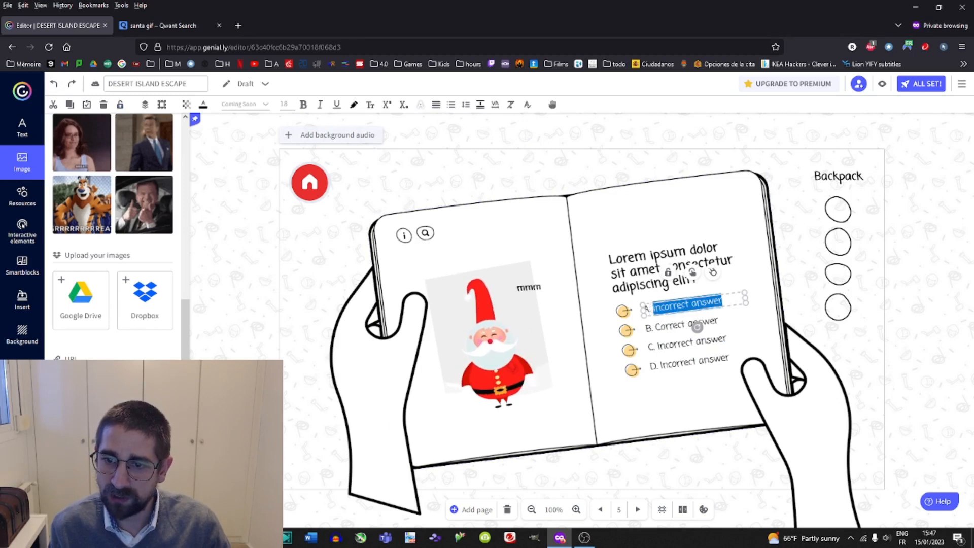
type("Santa Claus")
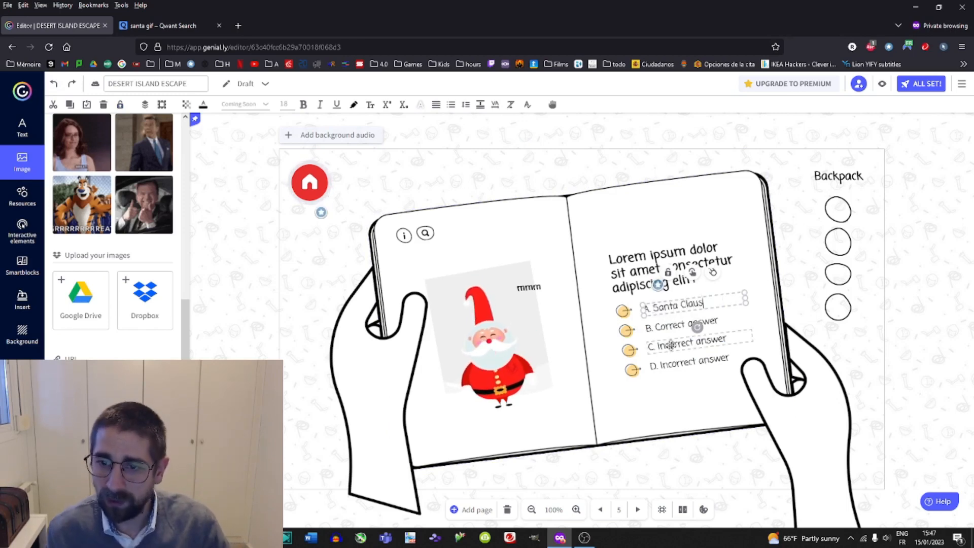
Select and delete the text of answer C.
double_click(669, 344)
double_click(675, 345)
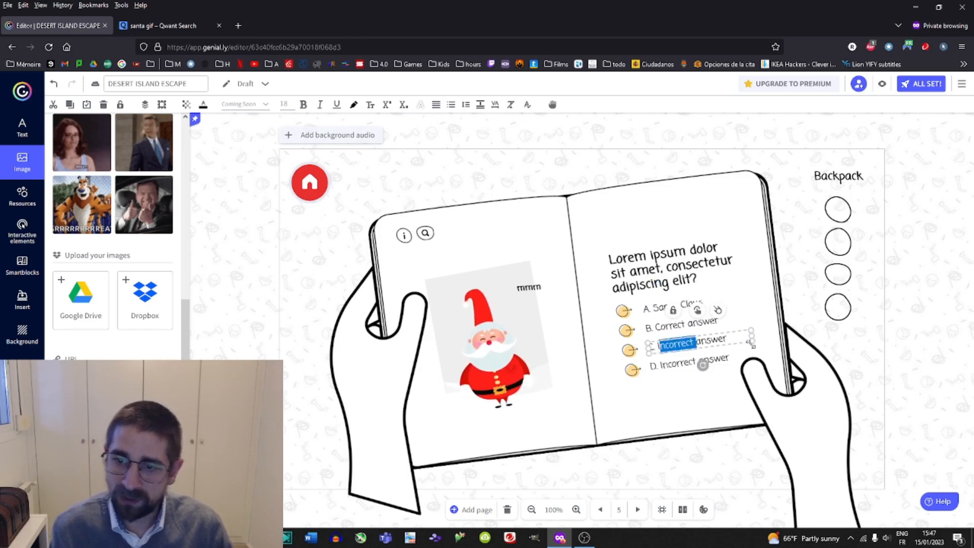
key("BackSpace")
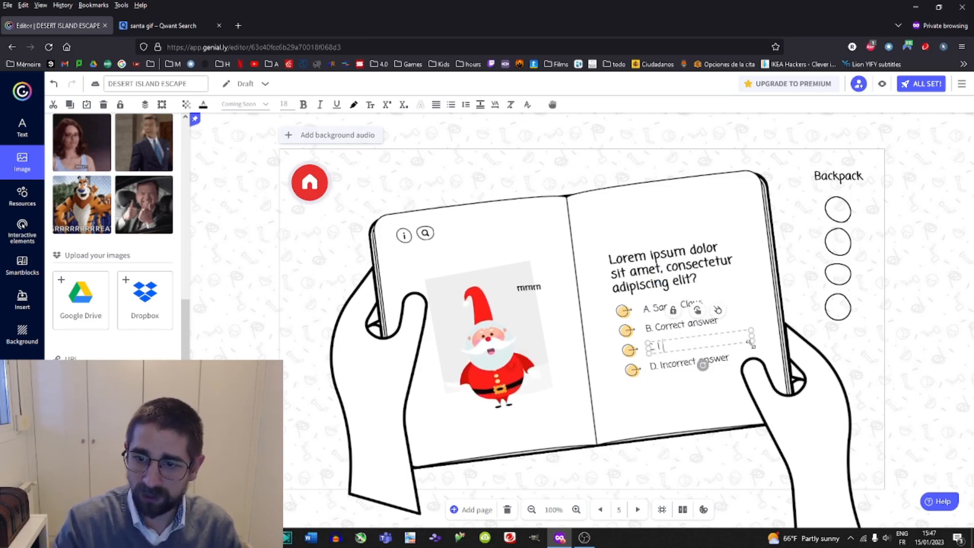
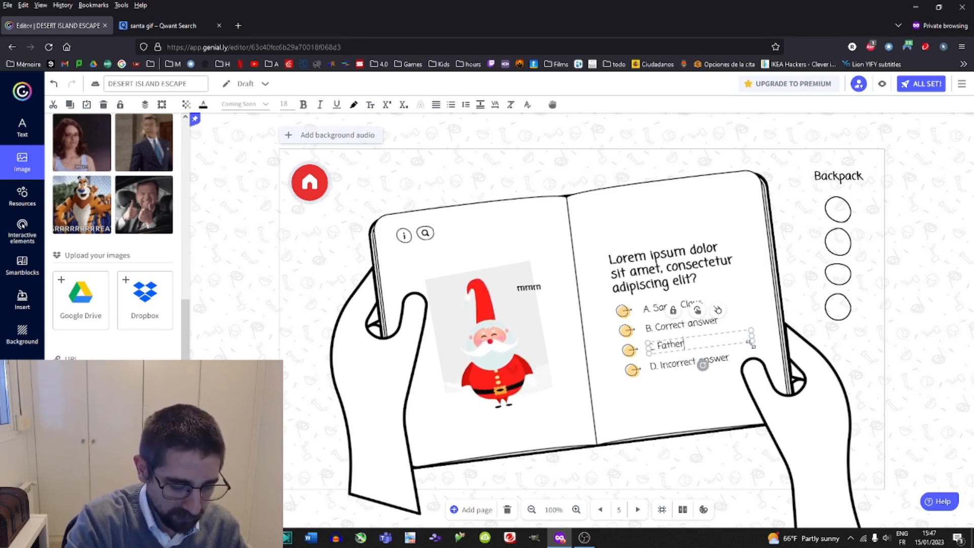
Finish answer C as Father Christmas and replace answer D's text with Saint Nicholas.
type("Christmas")
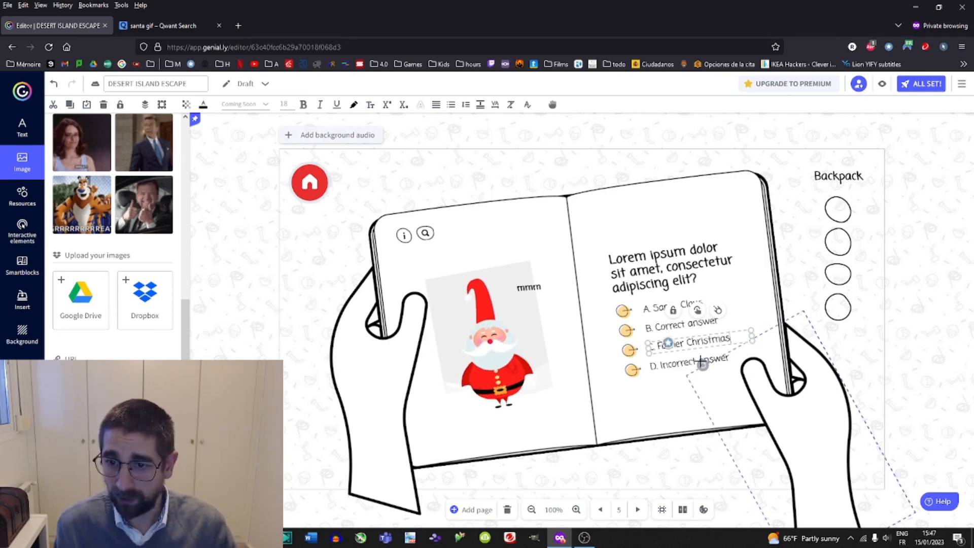
double_click(672, 364)
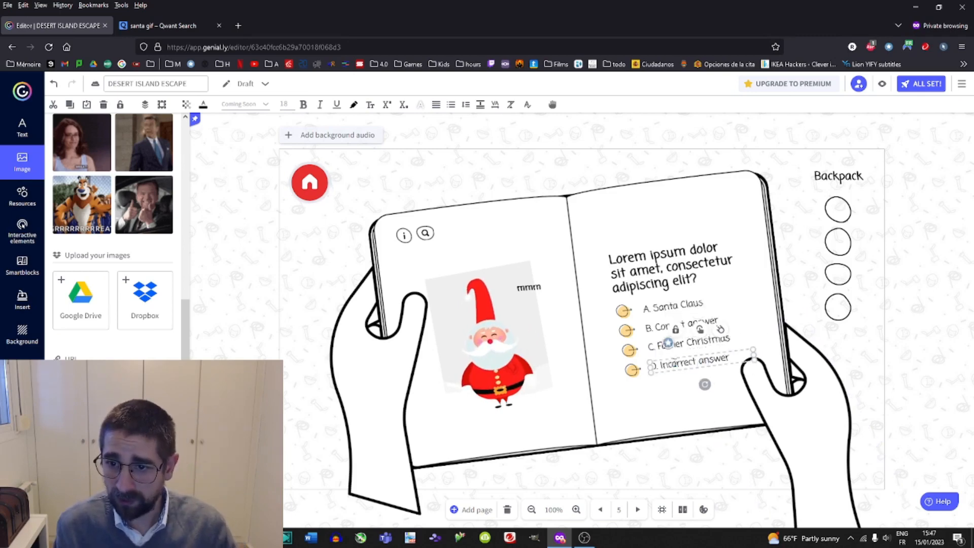
left_click_drag(661, 366, 765, 369)
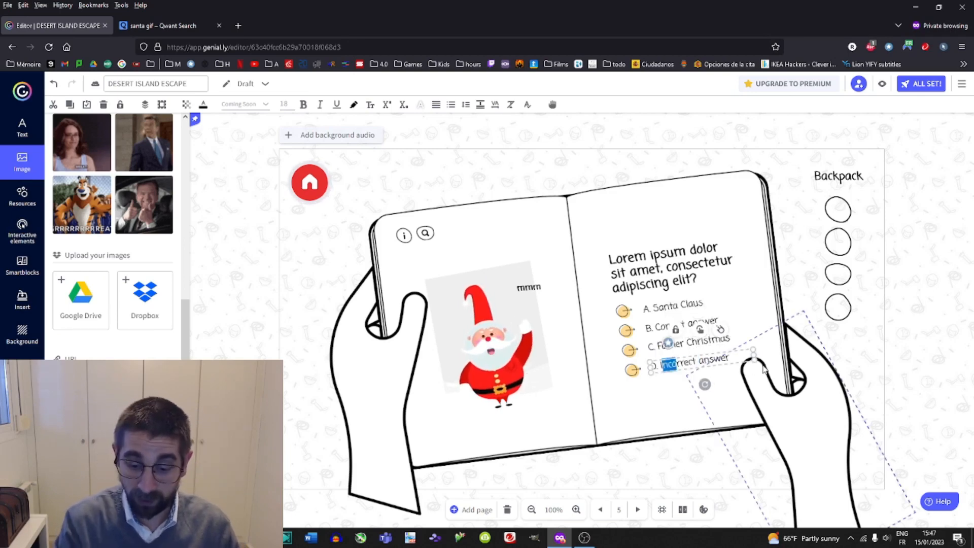
key("Delete")
key("Delete")
key("Delete")
key("Delete")
key("Delete")
key("Delete")
key("Delete")
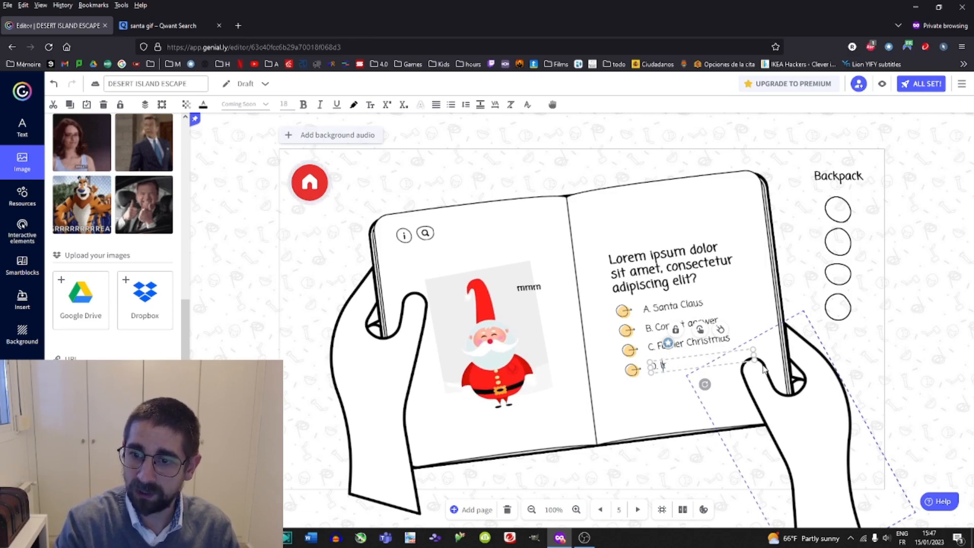
key("Delete")
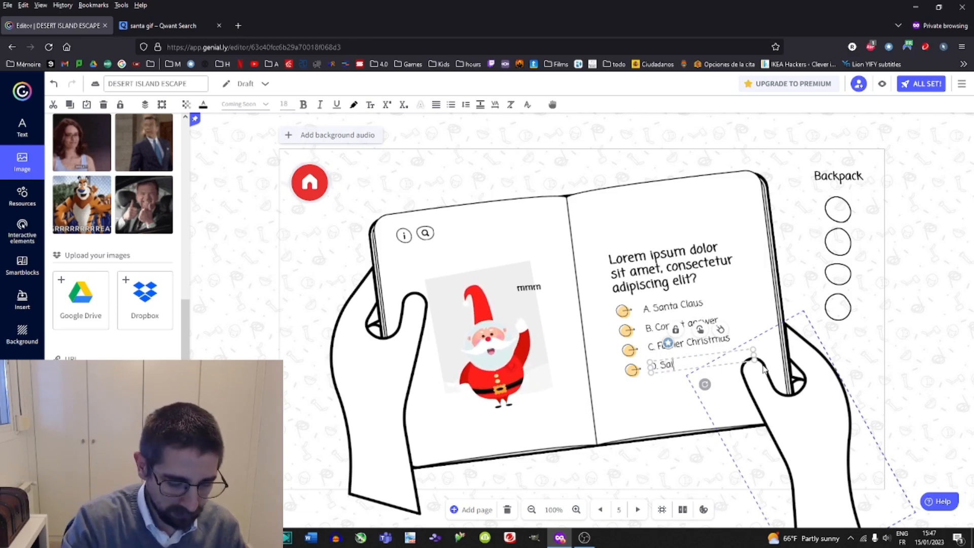
type("Saint Nicholas")
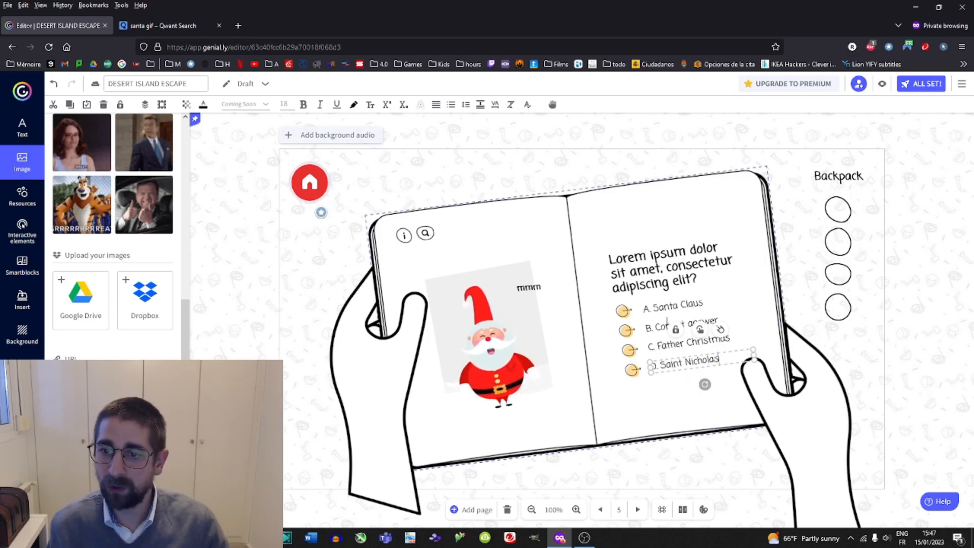
Replace answer B's text with Sandy Claws.
left_click(661, 325)
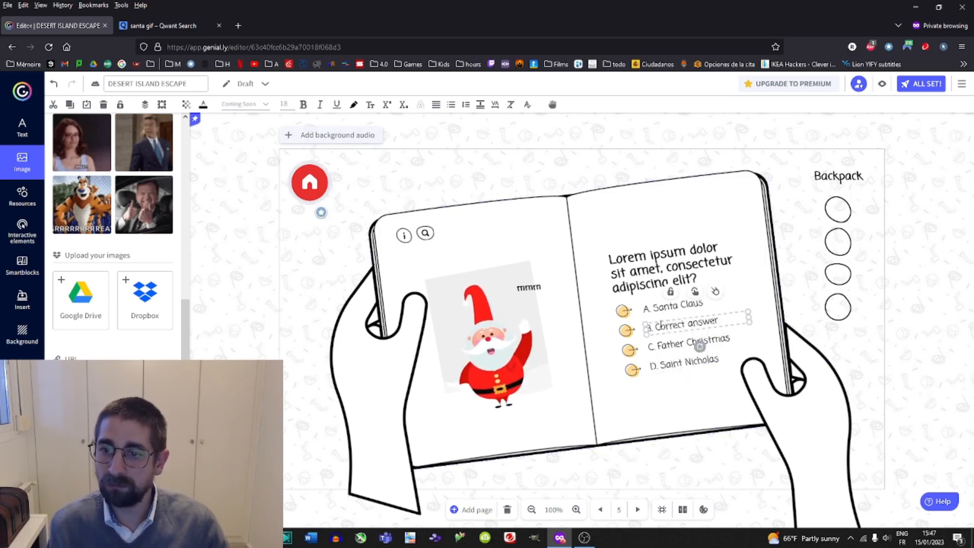
double_click(670, 324)
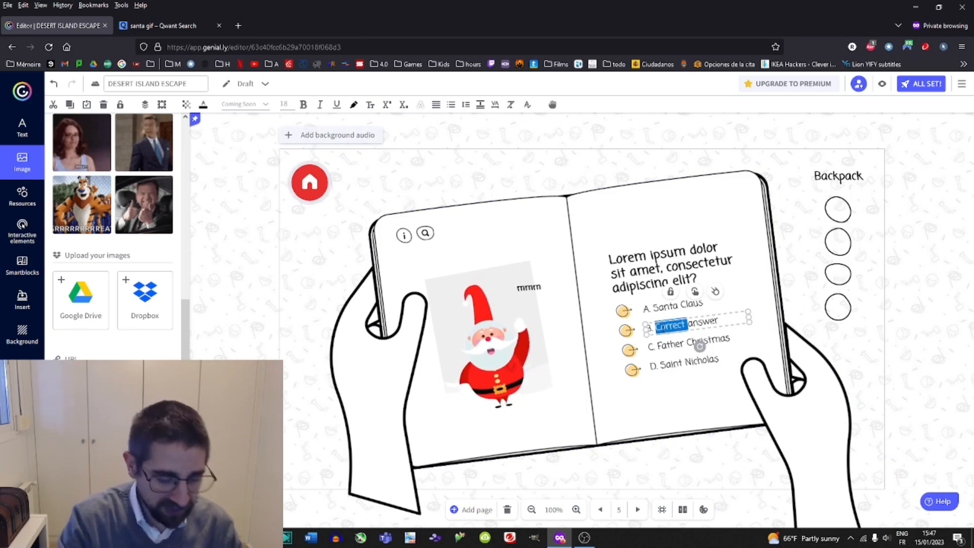
type("Sandy Cla")
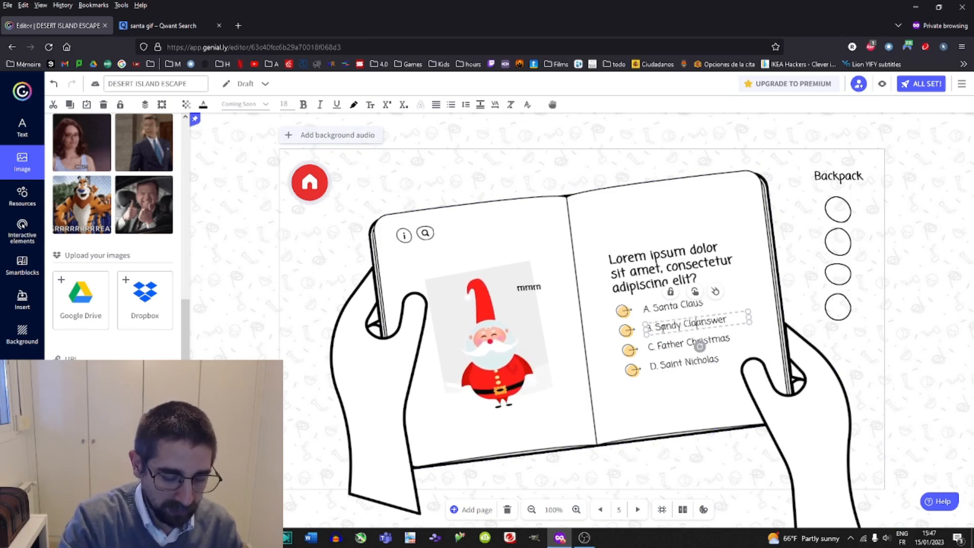
type("use")
key("Delete")
key("Delete")
key("Delete")
key("Delete")
key("Delete")
key("Delete")
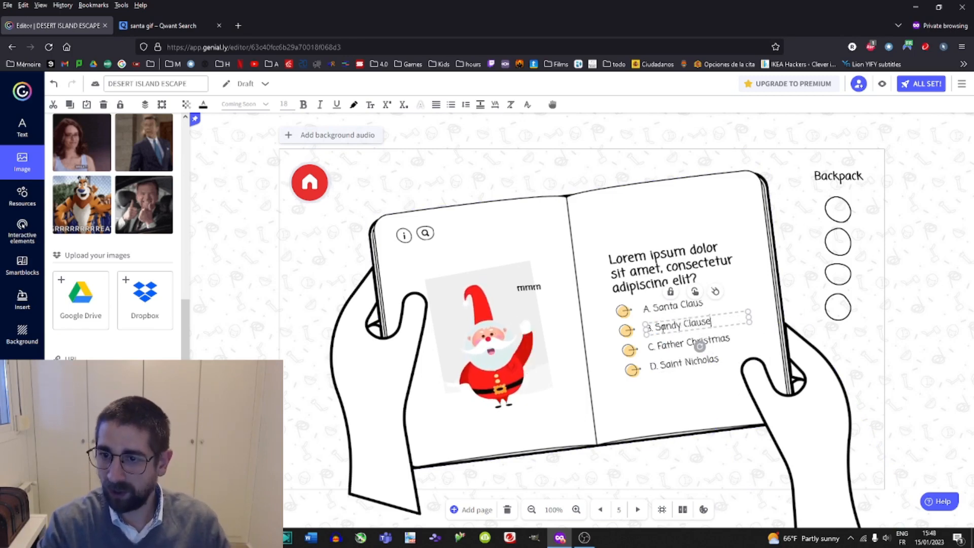
key("BackSpace")
key("BackSpace")
key("BackSpace")
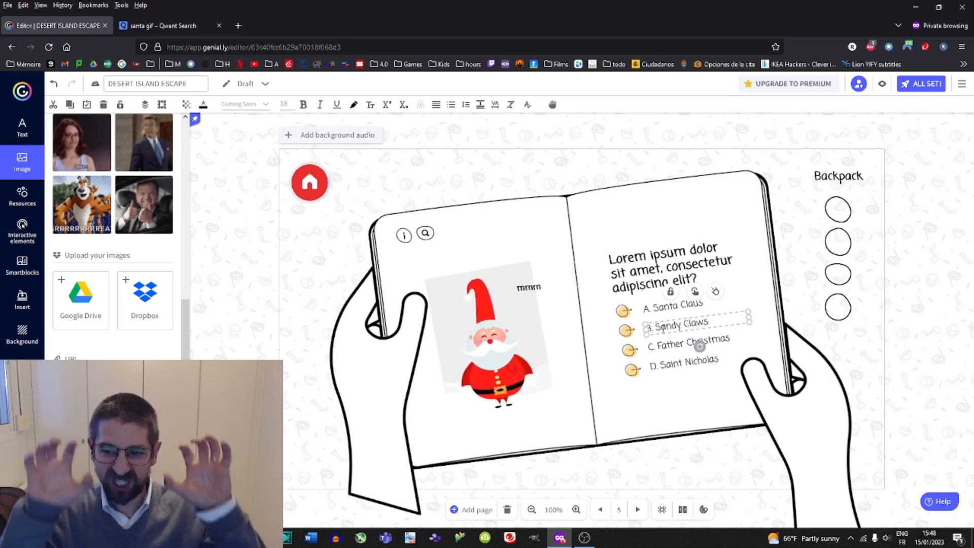
Inspect the four answer elements and compare page 6 in the pages list before returning to page 5.
left_click(663, 380)
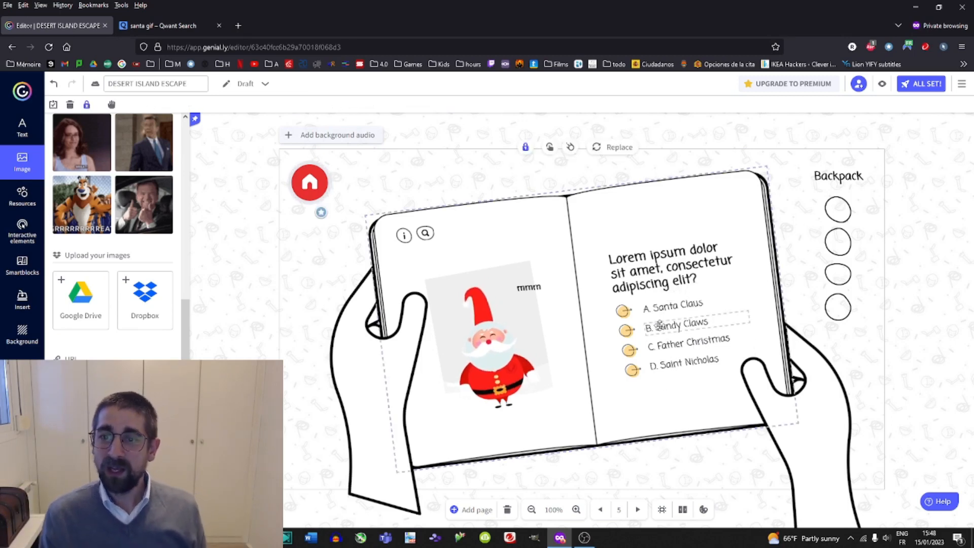
left_click(660, 323)
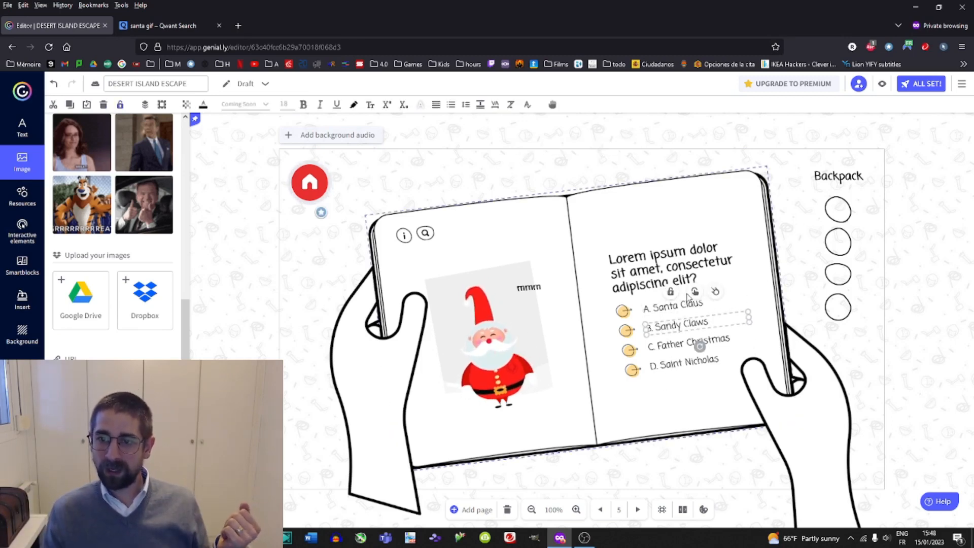
left_click(666, 307)
left_click(676, 326)
left_click(676, 342)
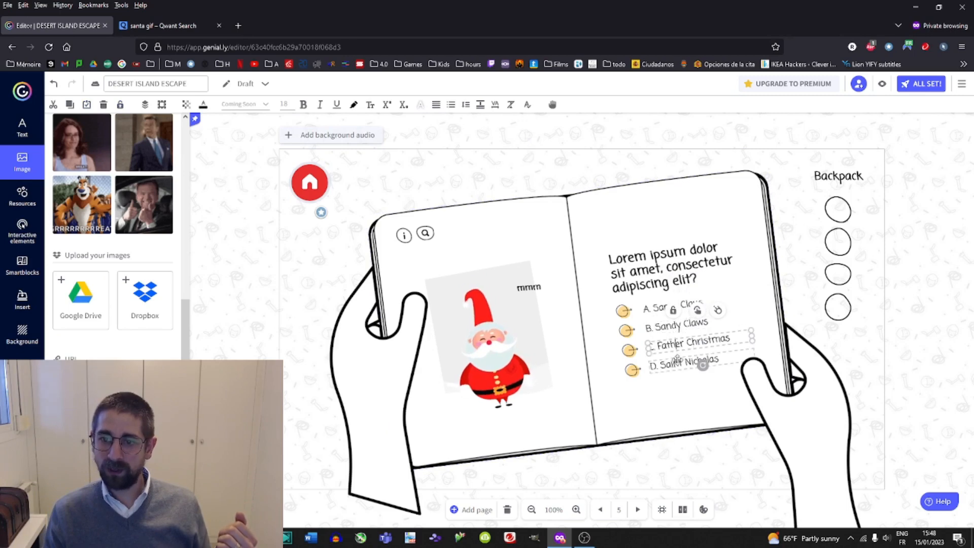
left_click(677, 361)
scroll(89, 338, "down", 3)
left_click(23, 371)
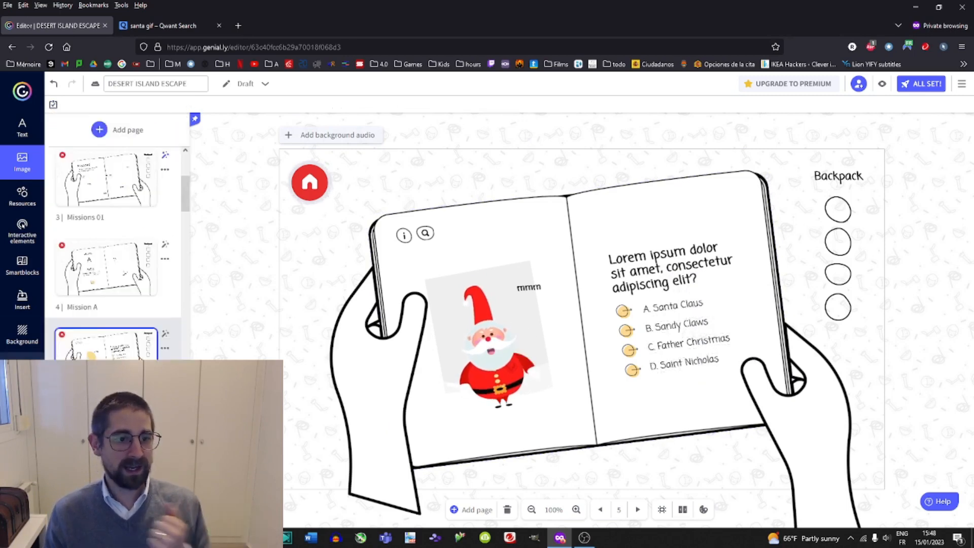
left_click(91, 381)
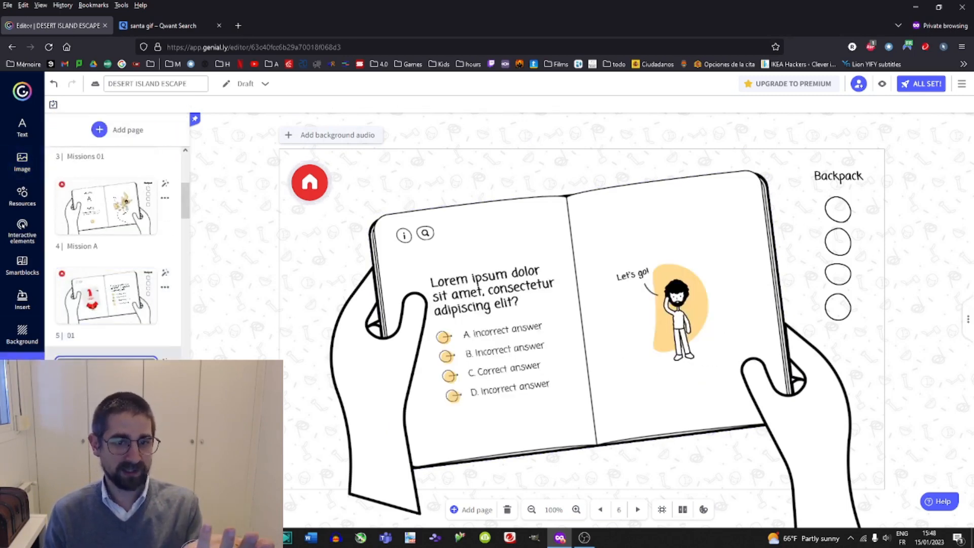
left_click(97, 307)
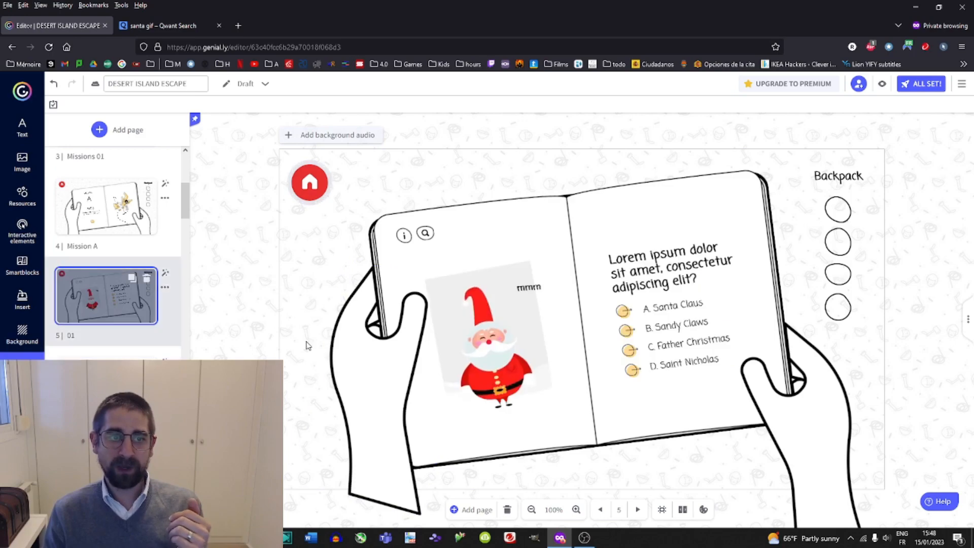
Add a Go to page interaction on answer B that links to page 6 (02).
left_click(685, 328)
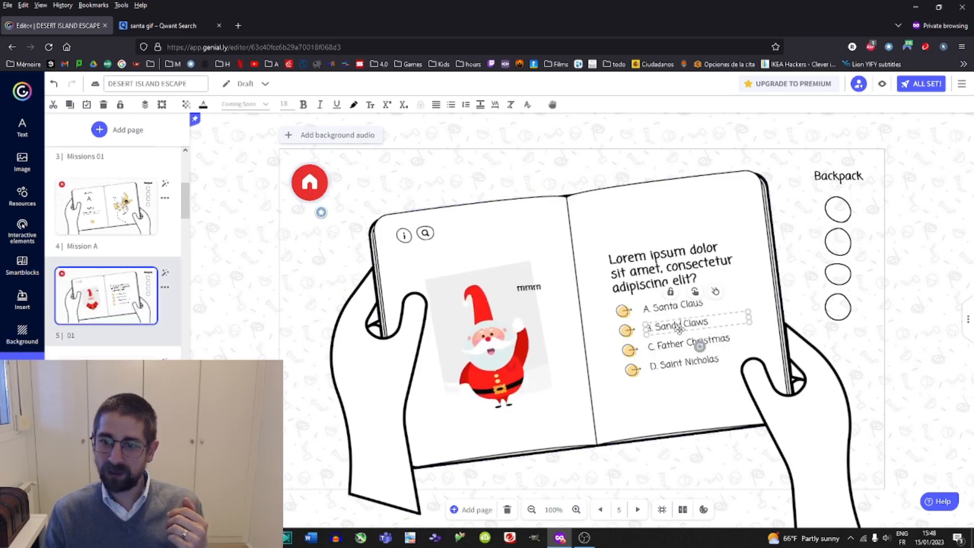
left_click(694, 292)
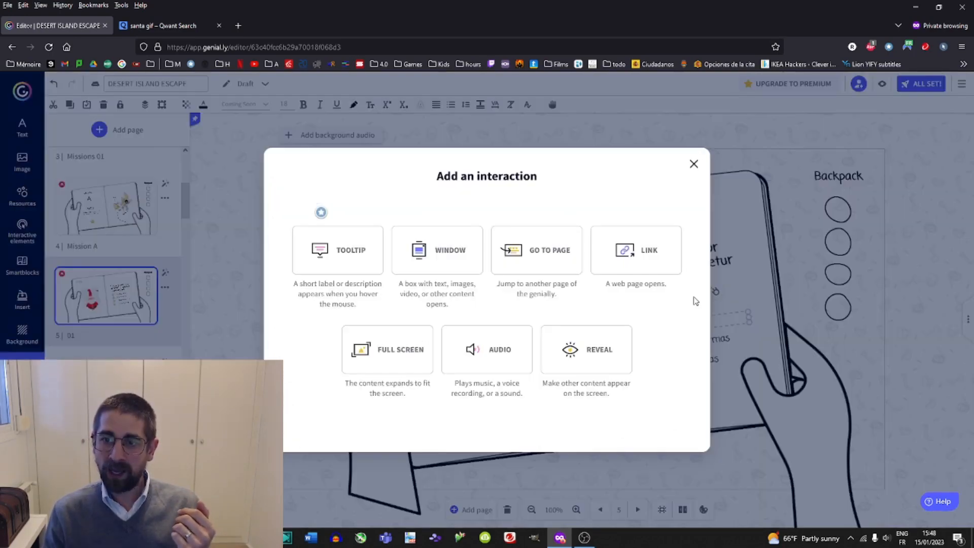
left_click(543, 266)
scroll(530, 253, "down", 4)
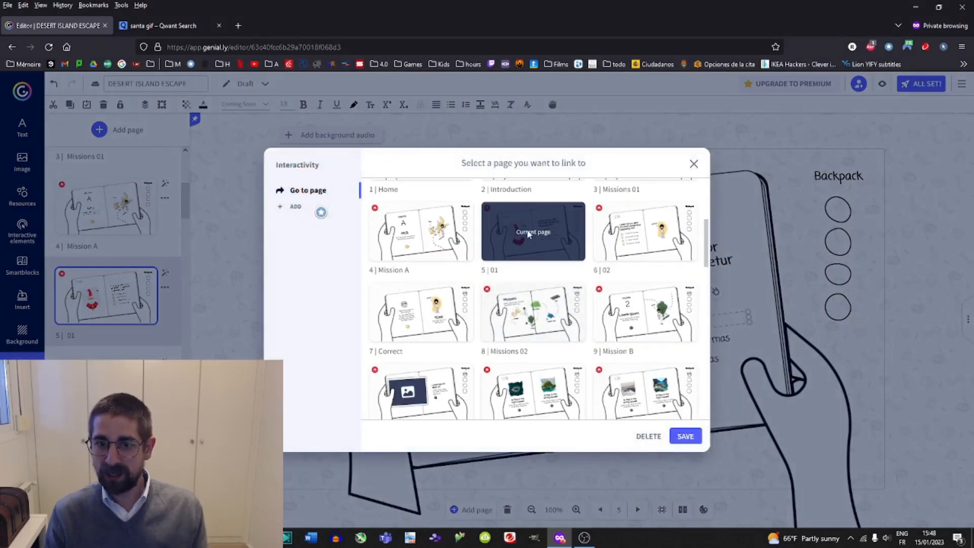
left_click(627, 241)
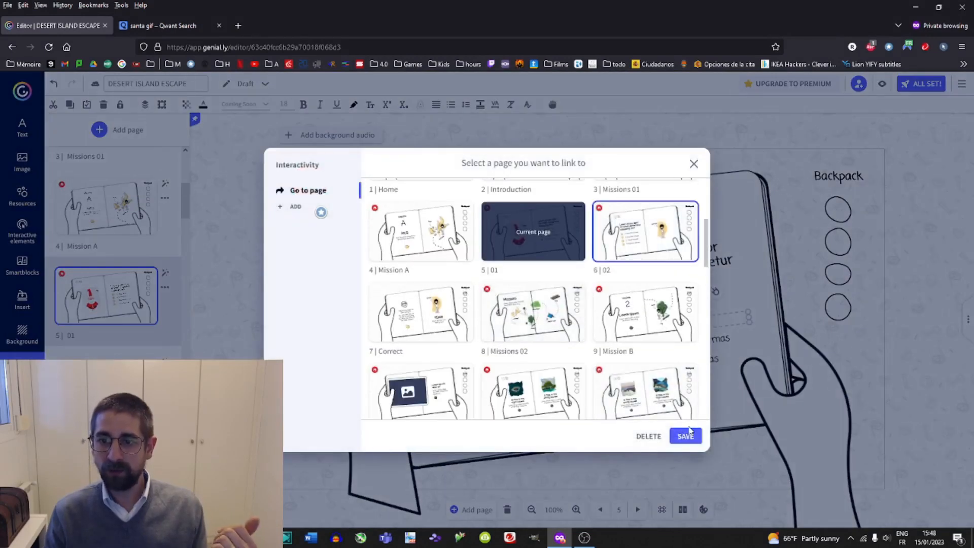
left_click(685, 436)
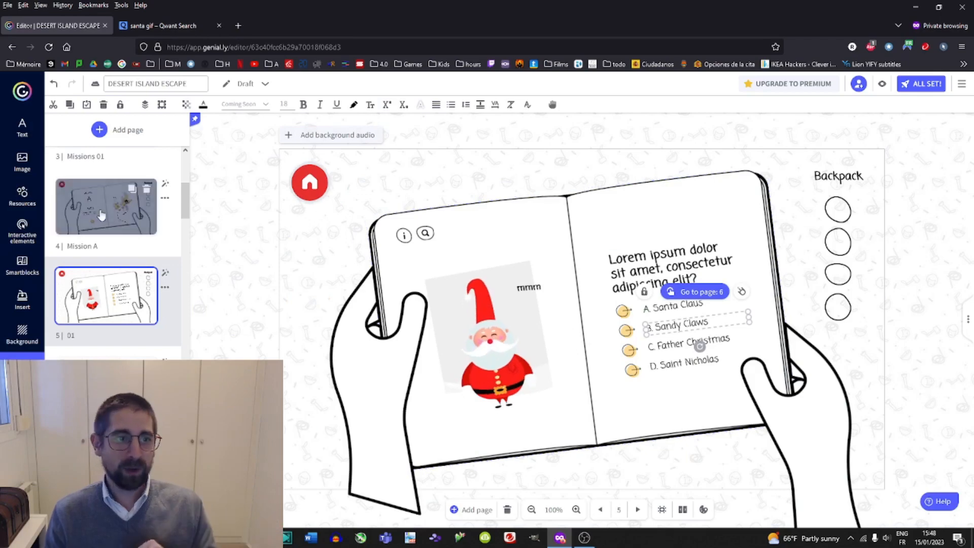
Preview the game from the Missions 01 page, following the raccoon, Mission A and Sandy Claws links.
scroll(104, 244, "up", 3)
left_click(104, 250)
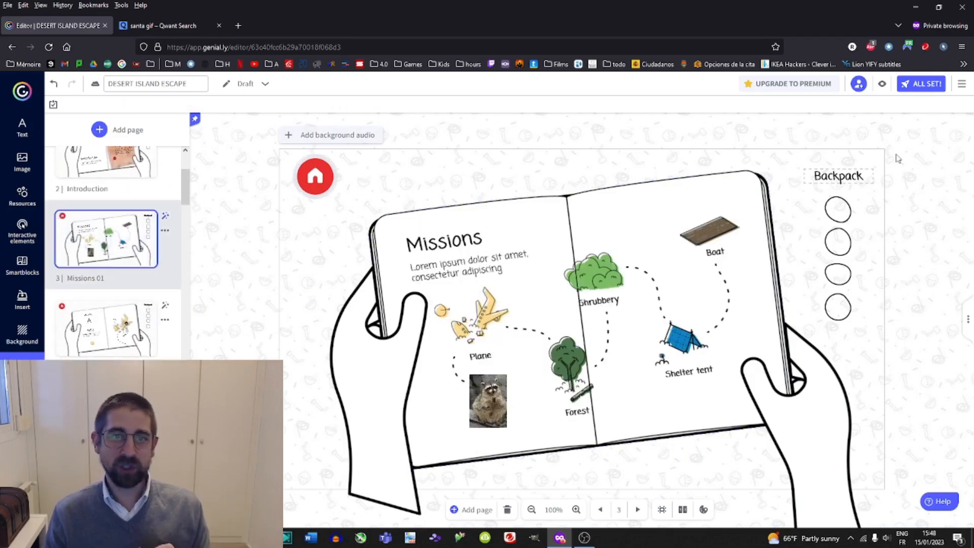
left_click(882, 84)
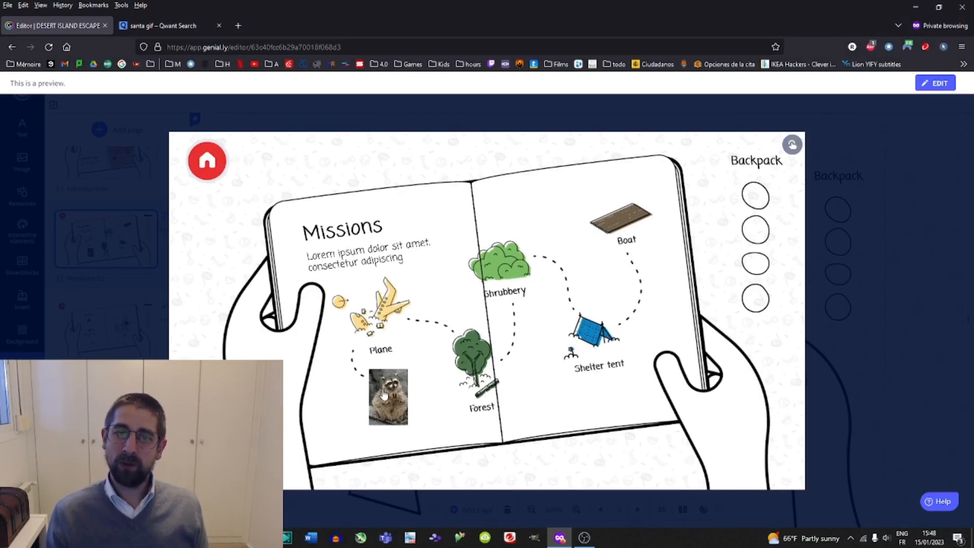
left_click(385, 394)
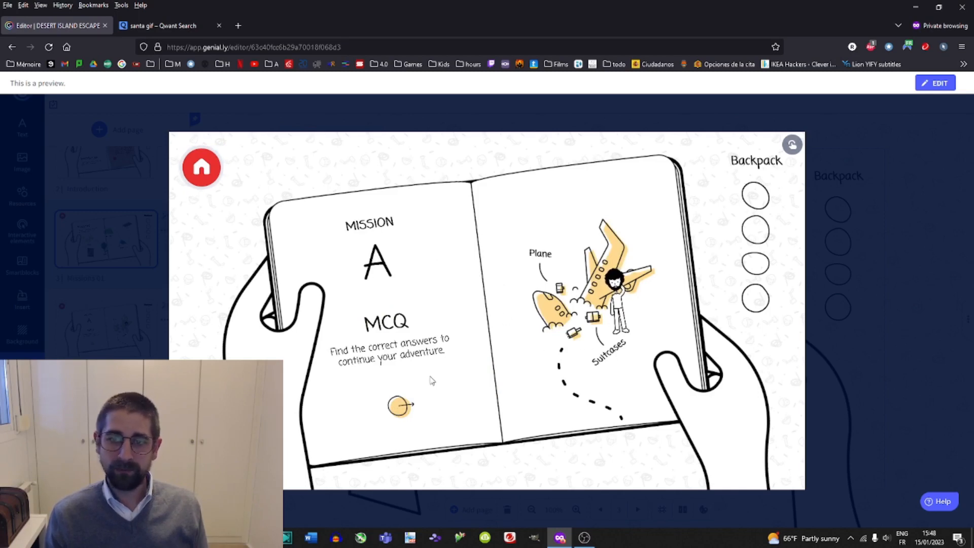
left_click(401, 406)
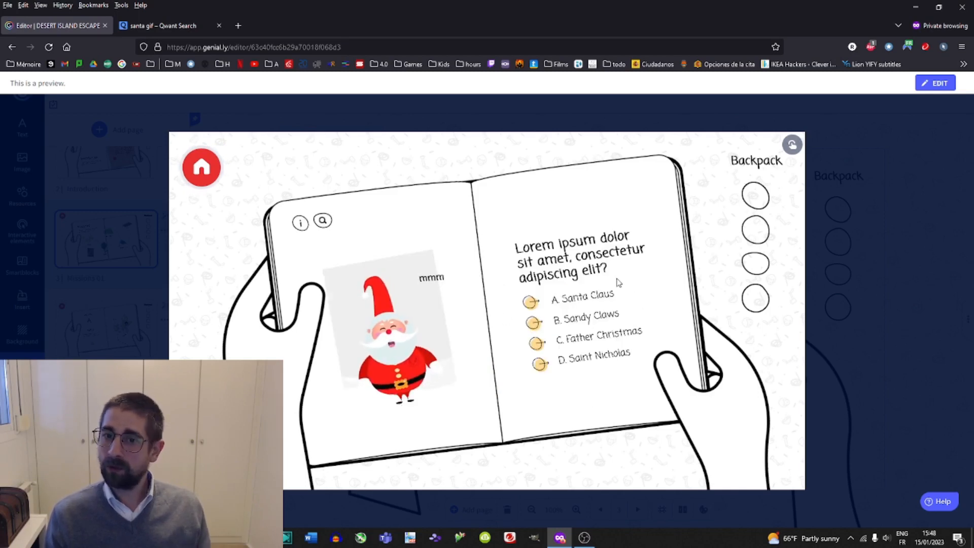
left_click(579, 325)
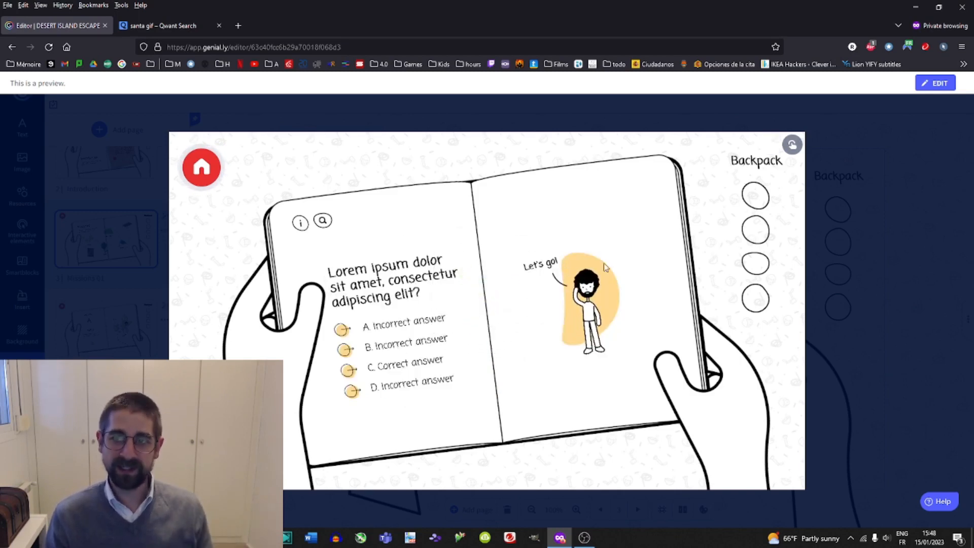
left_click(893, 264)
Leave the preview, open the Missions 02 page and delete the forest tree illustration.
scroll(126, 202, "down", 3)
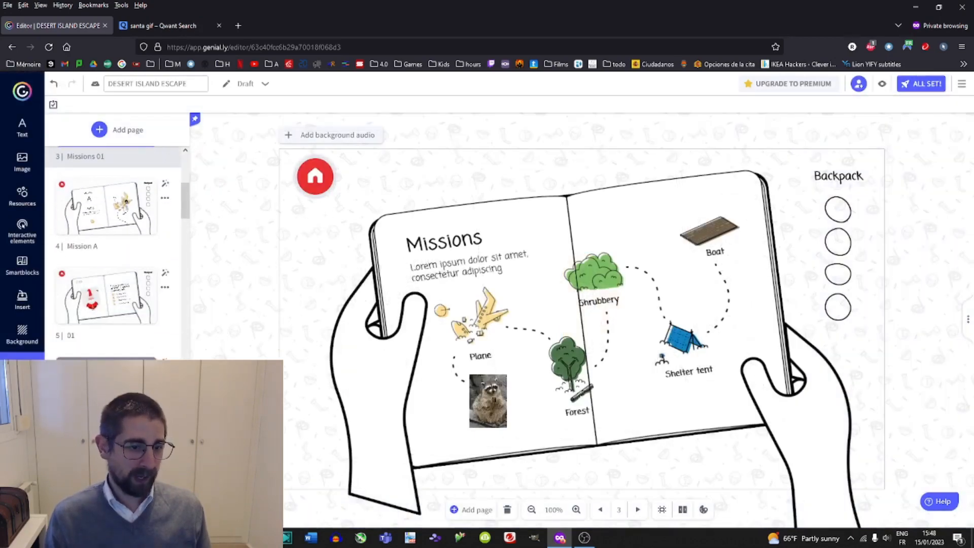
left_click(106, 380)
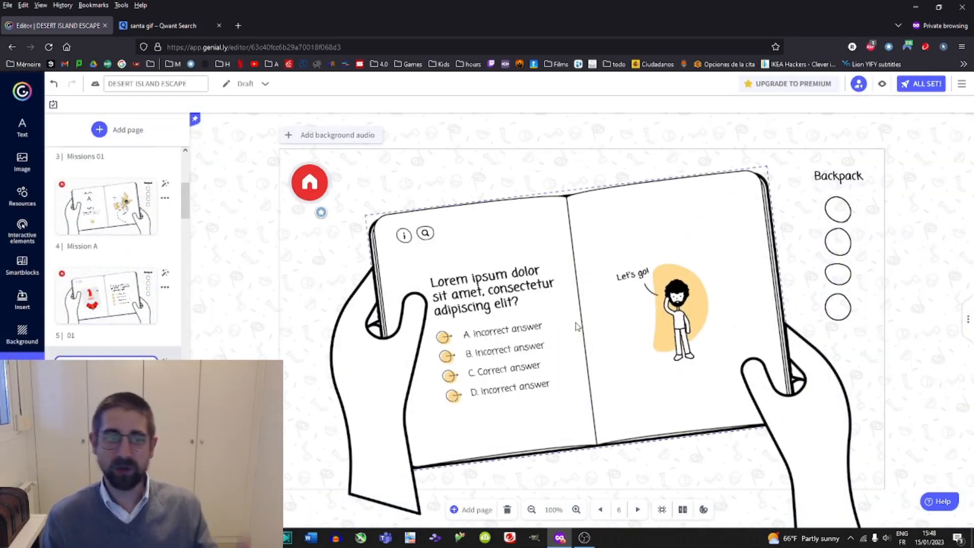
scroll(76, 328, "down", 1)
scroll(120, 317, "down", 3)
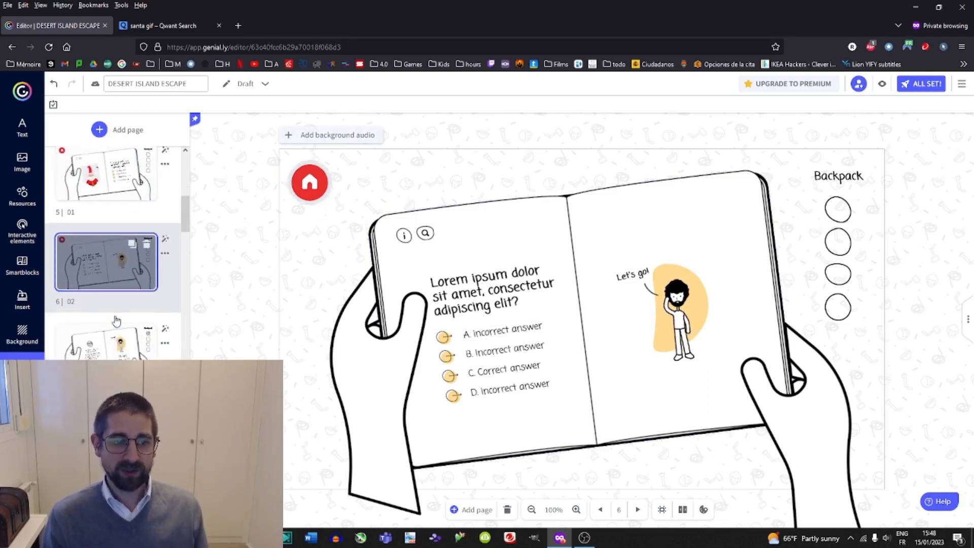
left_click(121, 308)
scroll(120, 309, "down", 1)
left_click(110, 322)
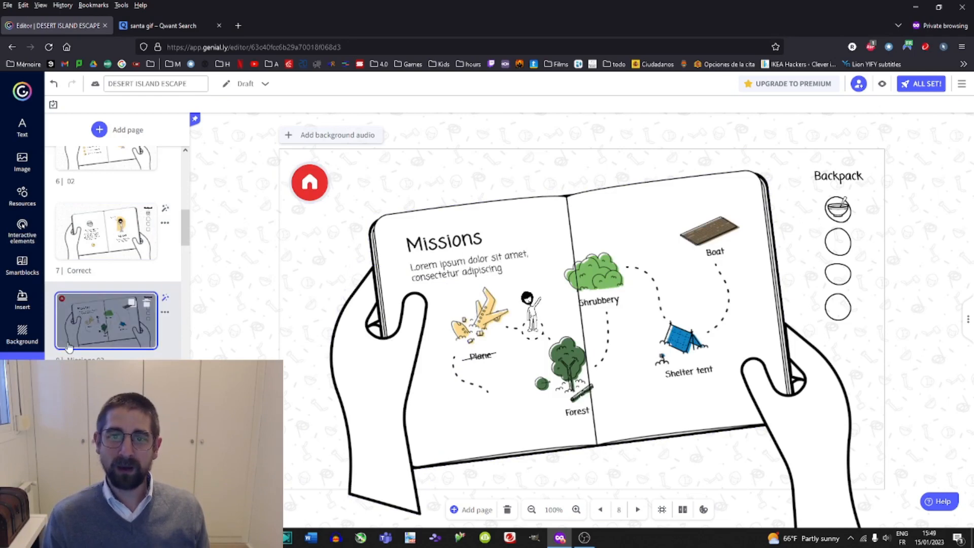
left_click(567, 372)
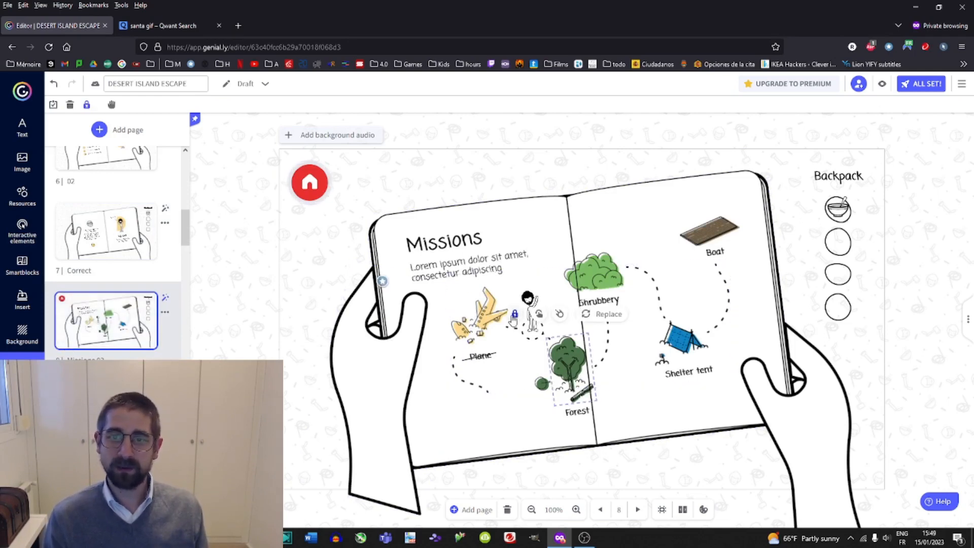
left_click(564, 376)
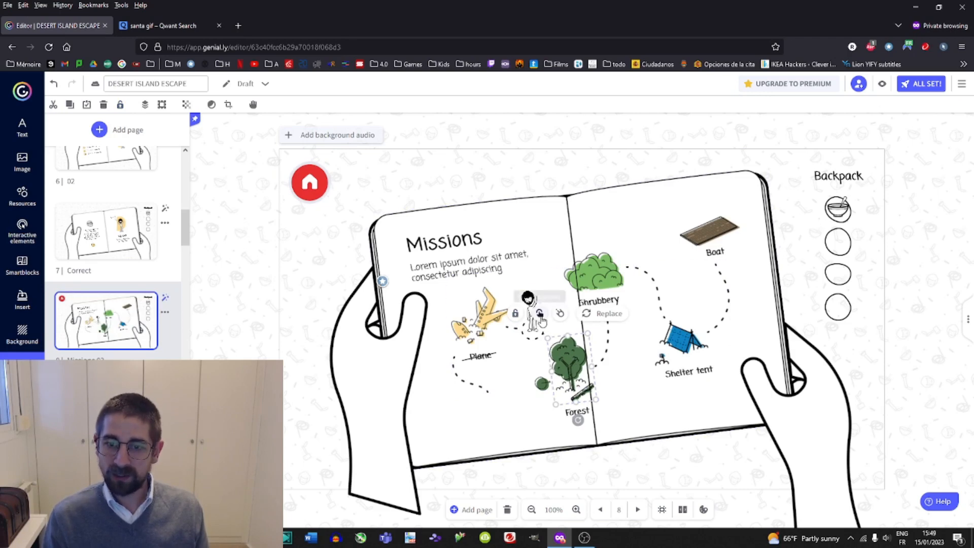
key("Delete")
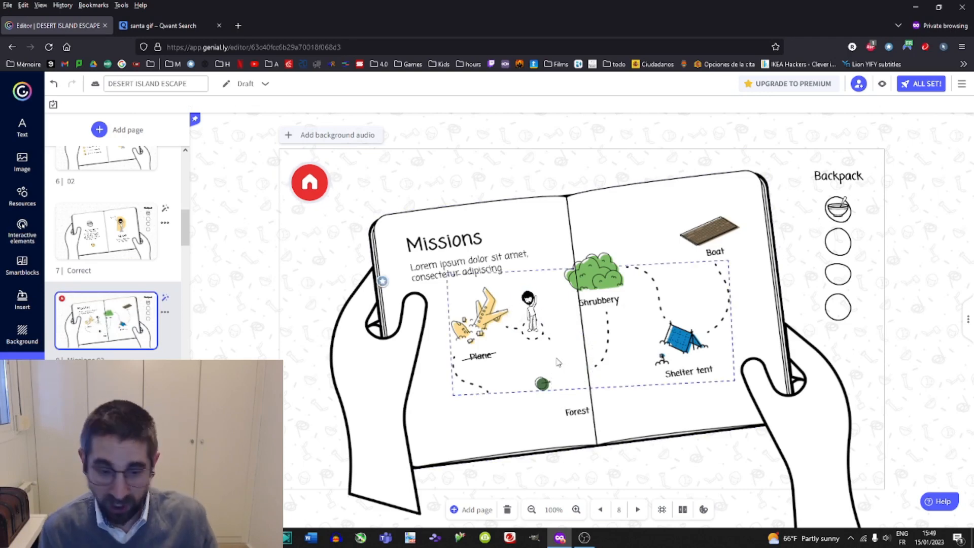
type("https://s2.qwant.com/thumbr/0x380/6/2/beaa8646b5e4466ab9229b723f1d9b8889db06786673d2696db36be2f705e2/giphy.gif?u=https%3A%2F%2Fmedia0.giphy.com%2Fmedia%2F1k4RRTuwIffdUHV8JB%2Fgiphy.gif&q=0&b=1&p=0&a=1")
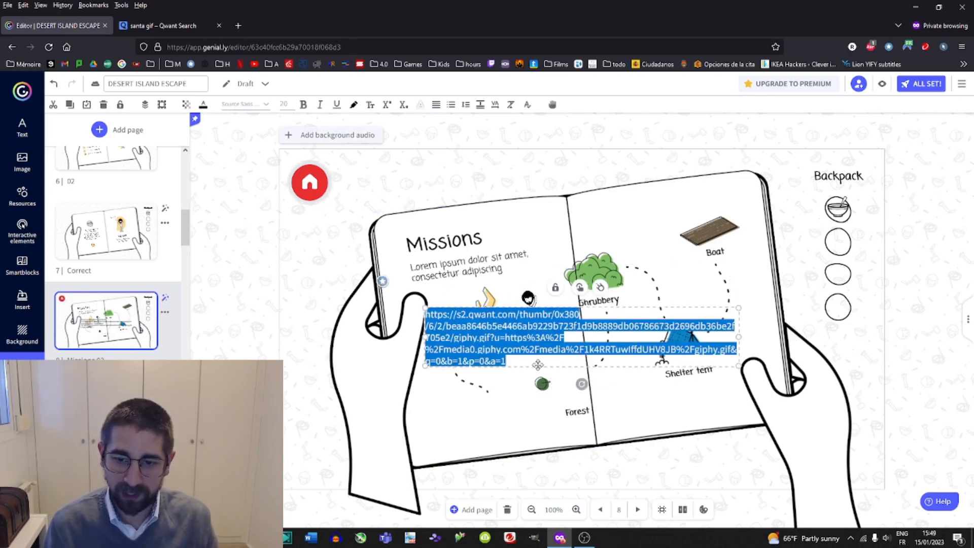
key("Delete")
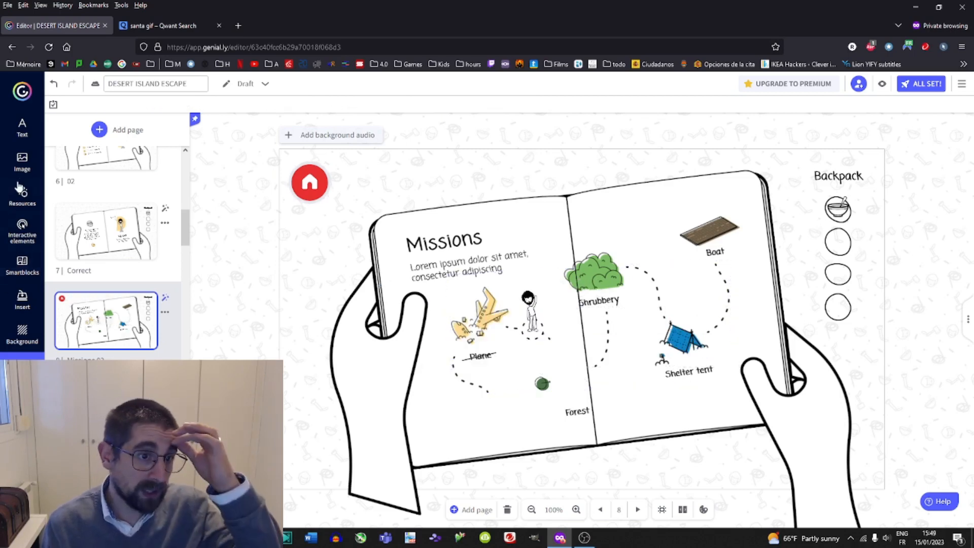
Insert the waving Santa Claus image onto the Missions 02 page above the Plane label and shrink it.
left_click(22, 162)
scroll(113, 233, "down", 10)
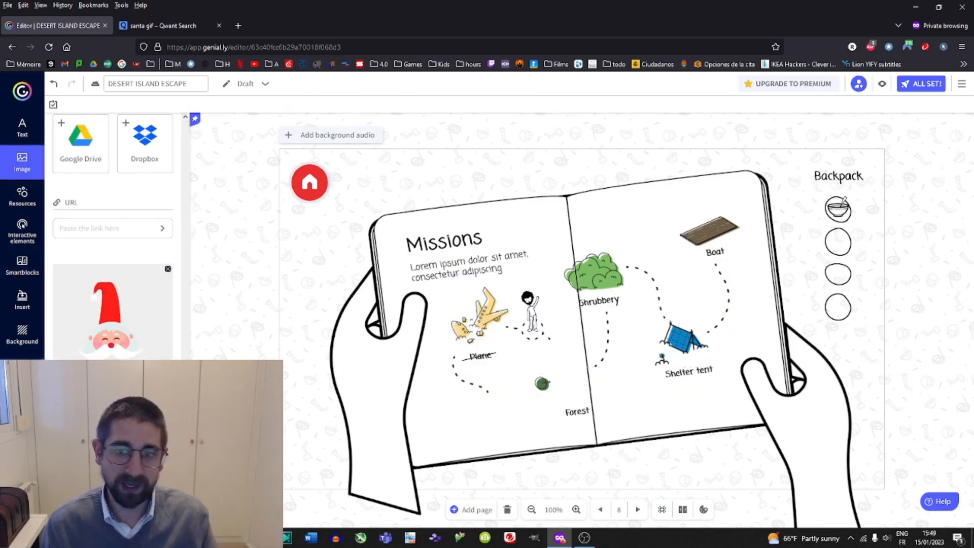
left_click(113, 312)
left_click_drag(682, 195, 482, 311)
left_click(483, 314)
key("Delete")
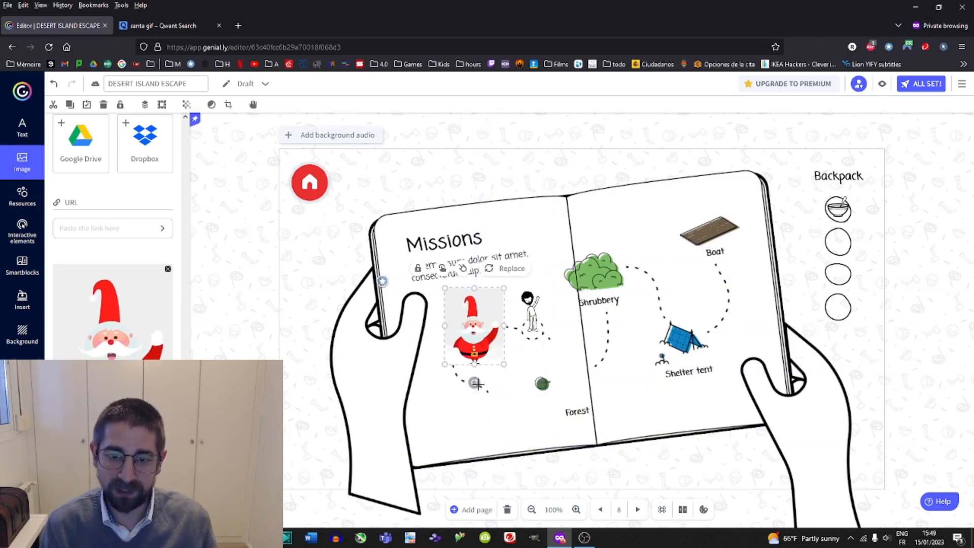
left_click_drag(475, 383, 473, 330)
left_click(502, 428)
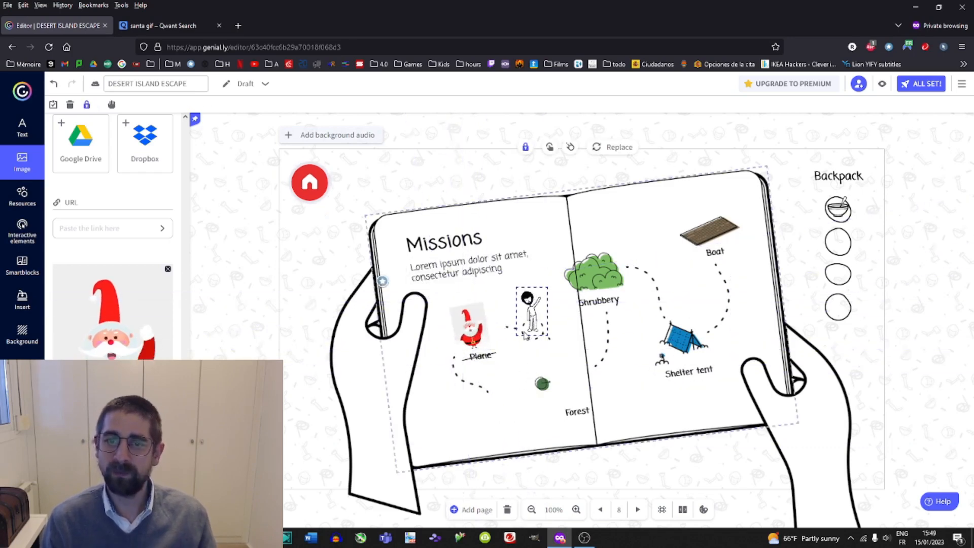
left_click(534, 334)
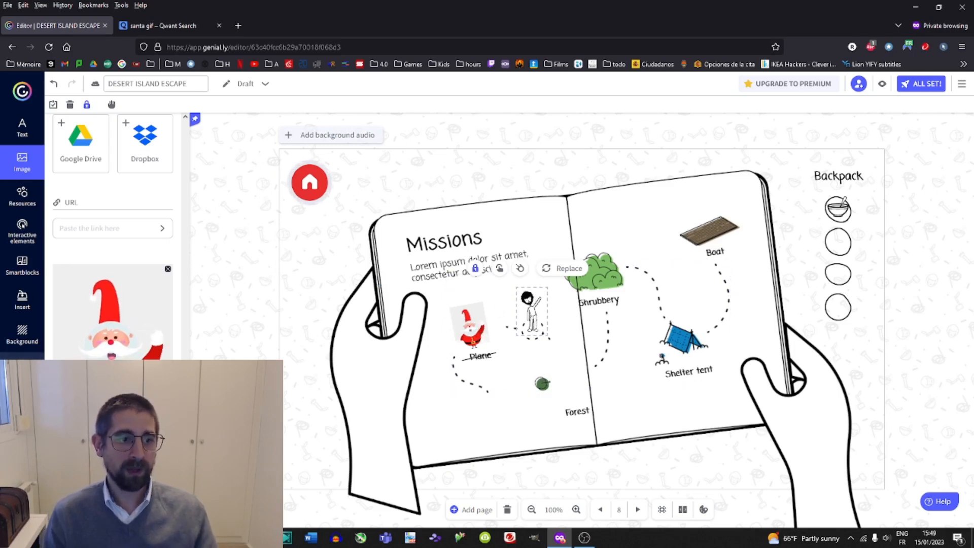
left_click(256, 289)
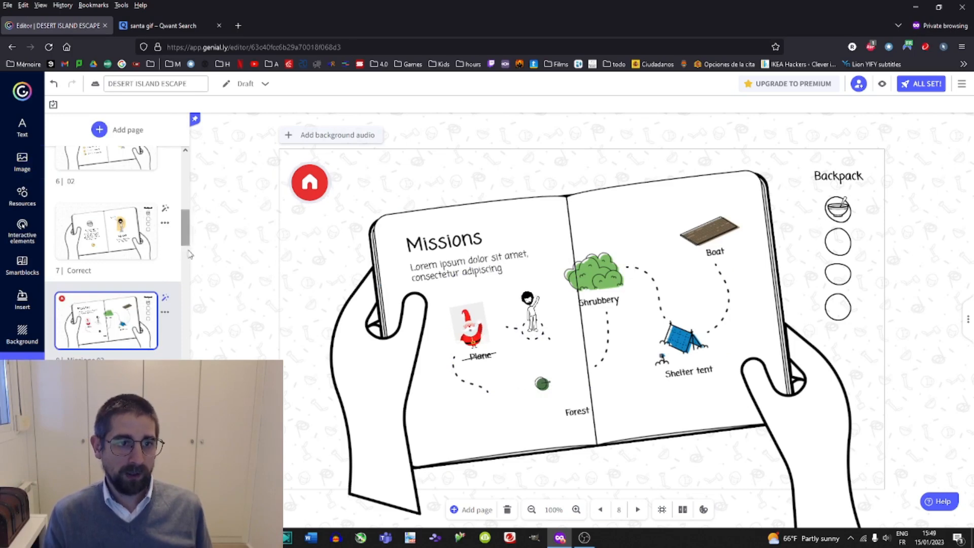
Review the Home, Introduction and Missions 01 pages and check the interactivity links on the raccoon and map elements.
scroll(183, 233, "up", 10)
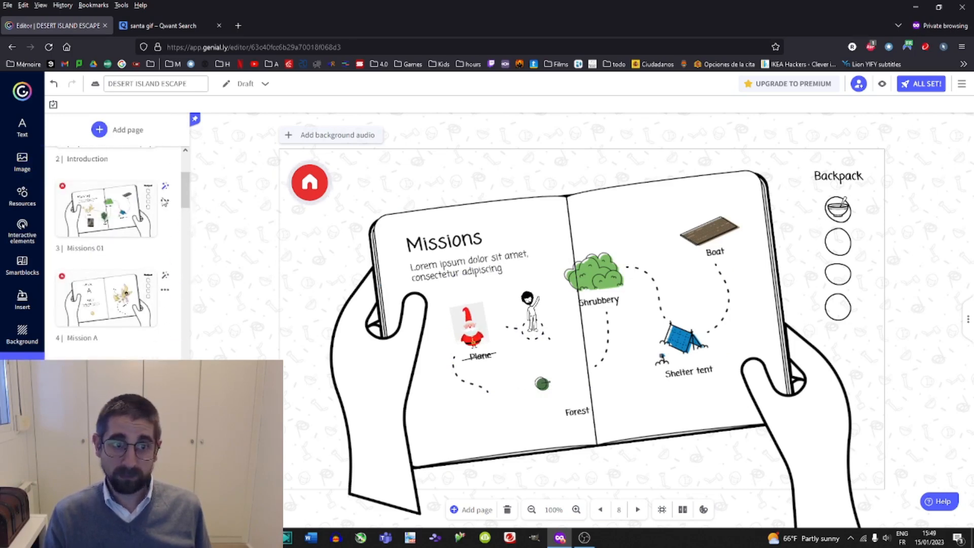
scroll(117, 203, "up", 3)
left_click(116, 198)
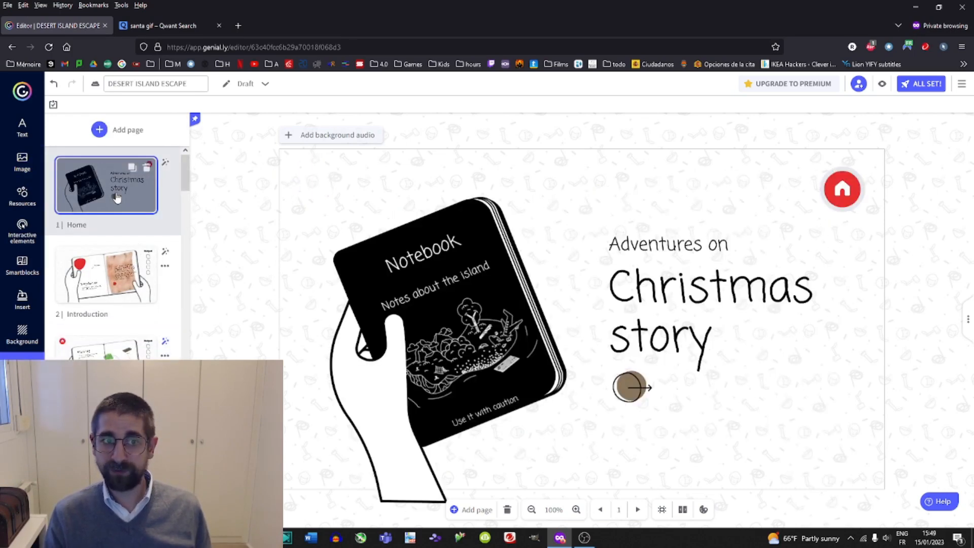
left_click(146, 275)
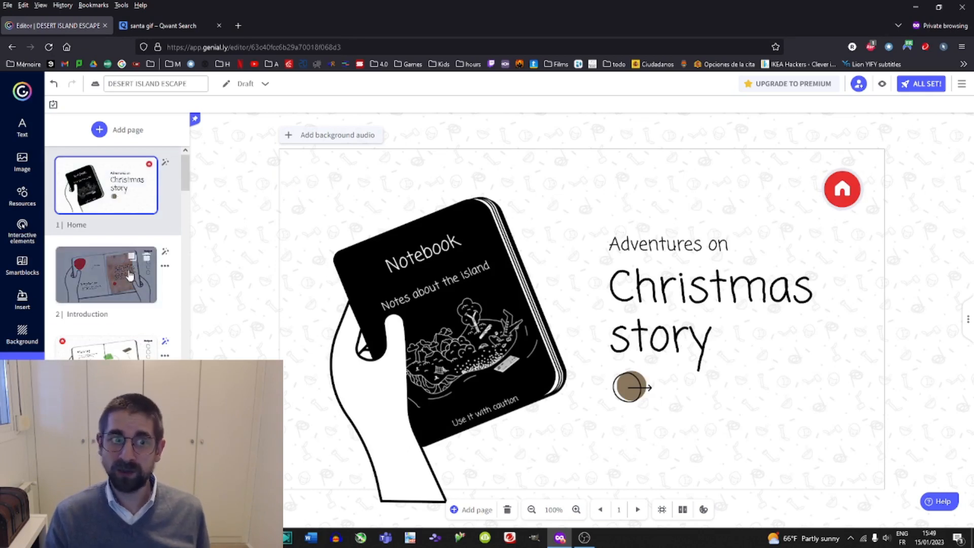
left_click(122, 347)
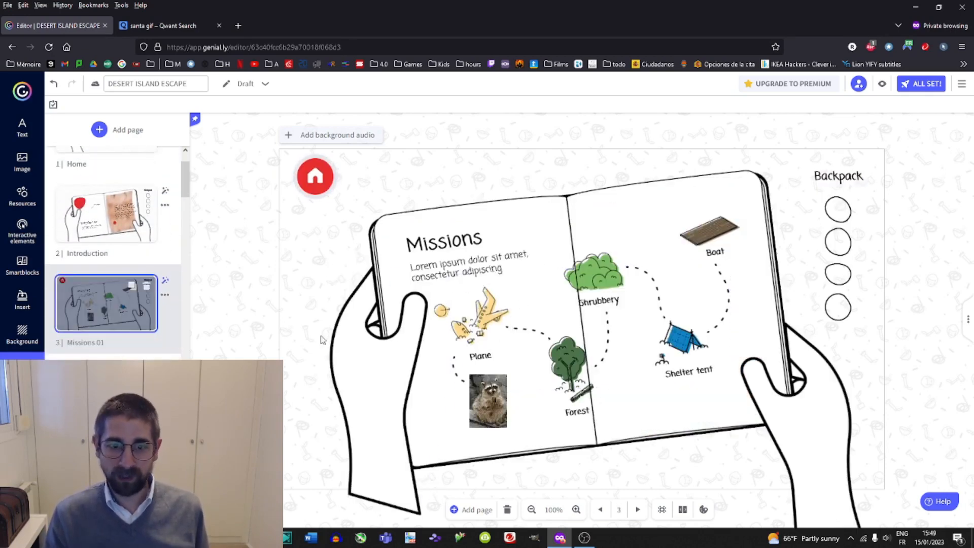
left_click(487, 401)
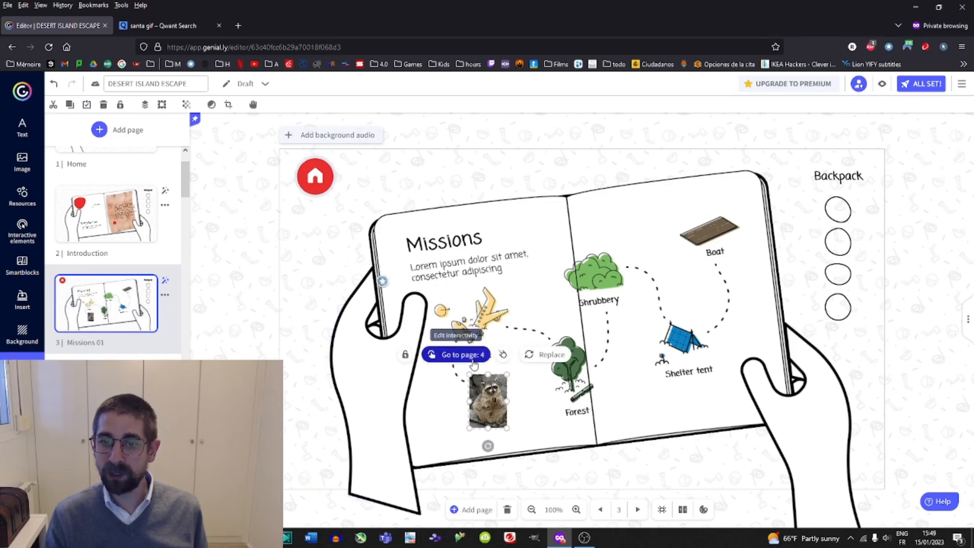
left_click(474, 319)
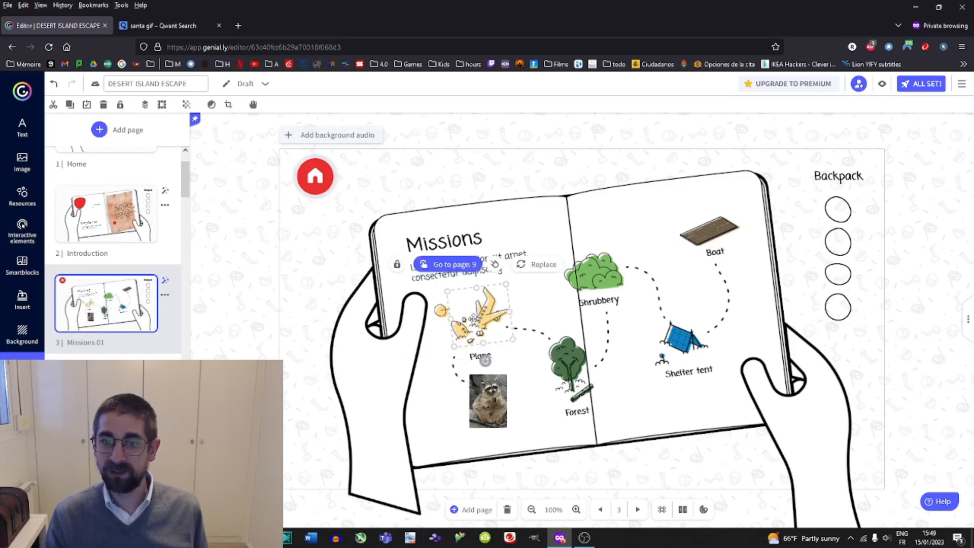
left_click(460, 269)
left_click(649, 436)
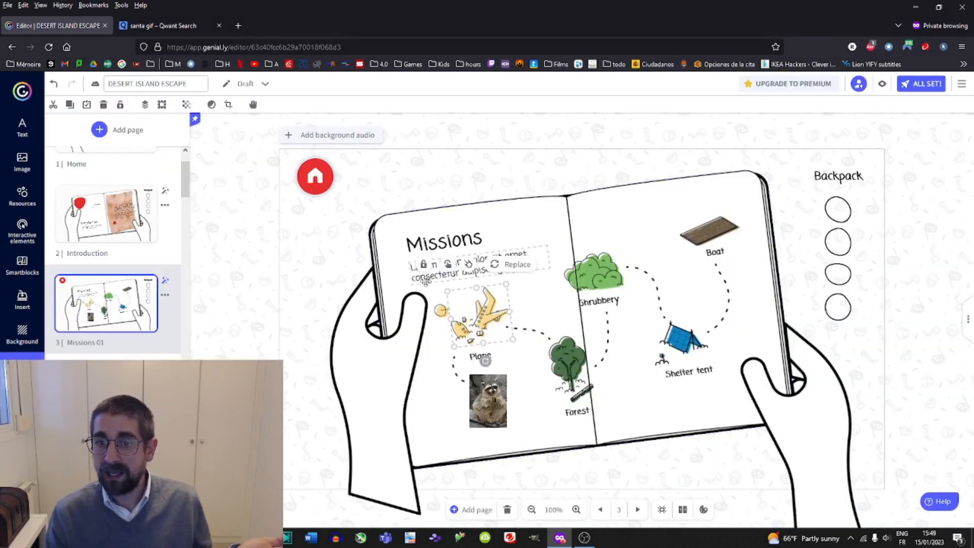
left_click(567, 363)
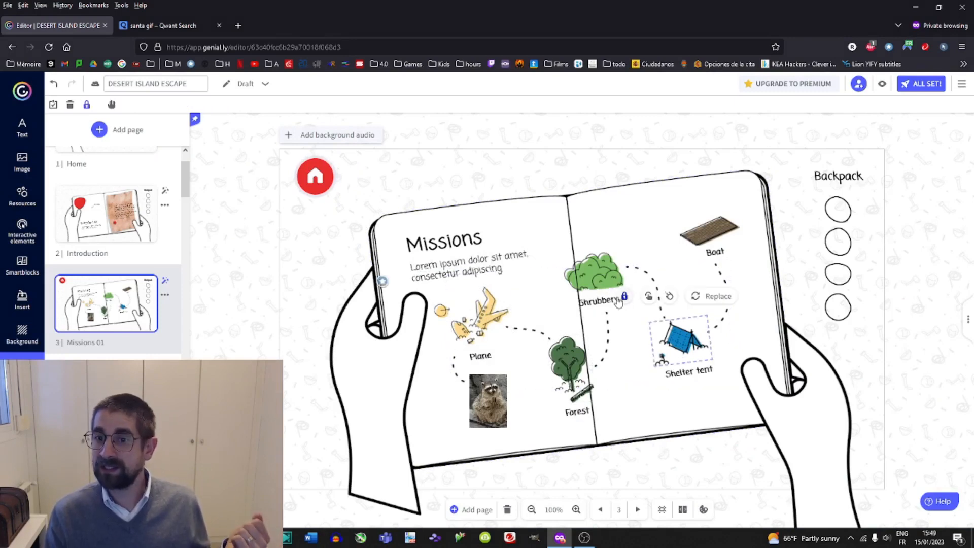
left_click(624, 297)
left_click(600, 284)
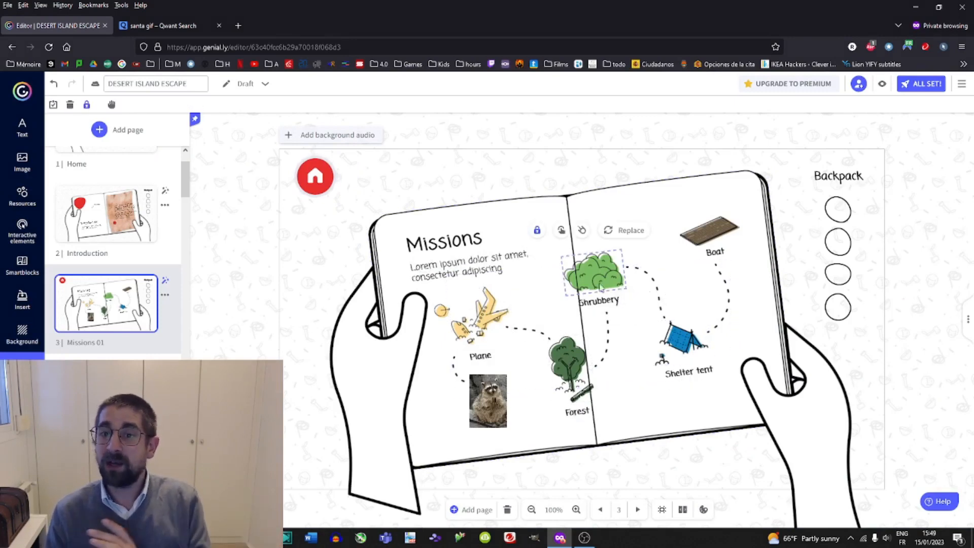
left_click(538, 234)
left_click(701, 240)
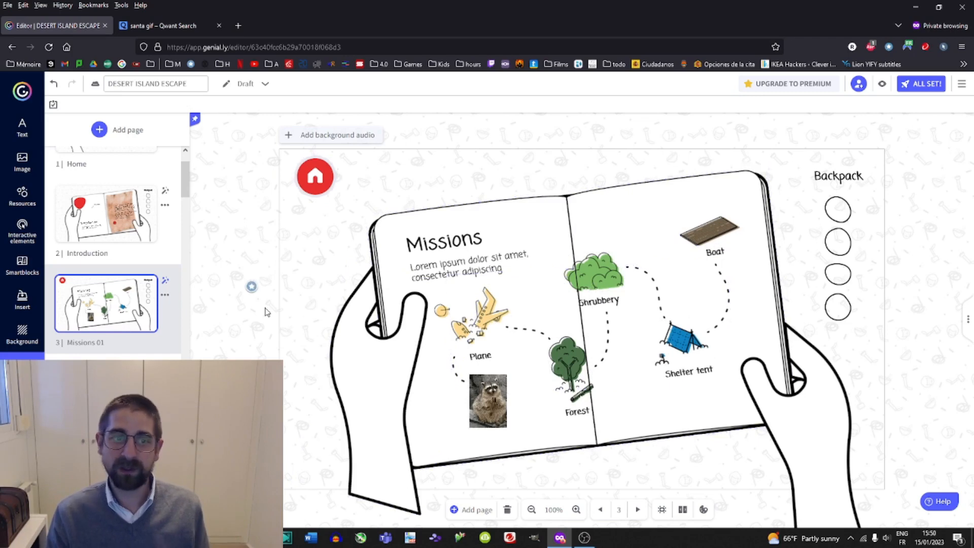
Browse through the following pages from Mission A to page 10 in the pages list.
scroll(104, 324, "down", 2)
left_click(103, 333)
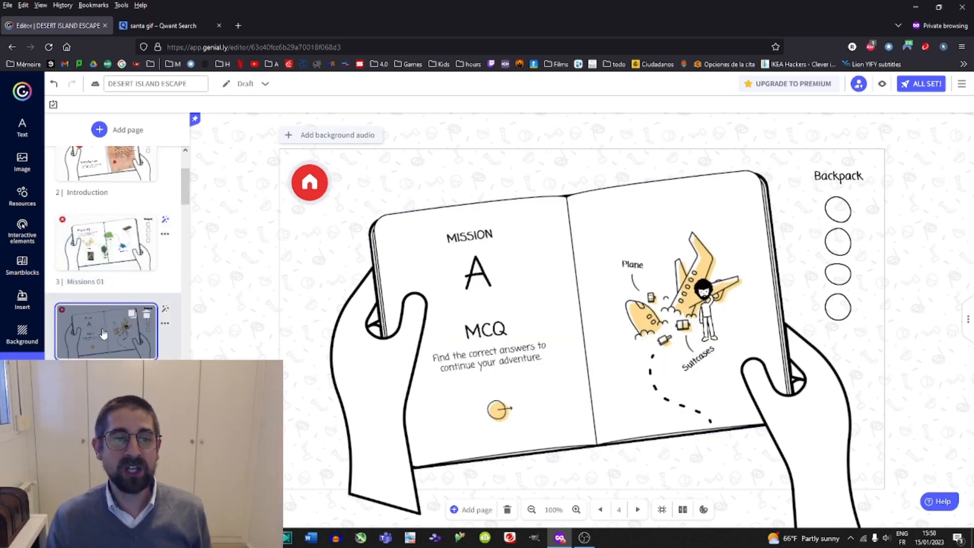
scroll(103, 333, "down", 2)
left_click(104, 311)
left_click(103, 375)
scroll(104, 374, "down", 2)
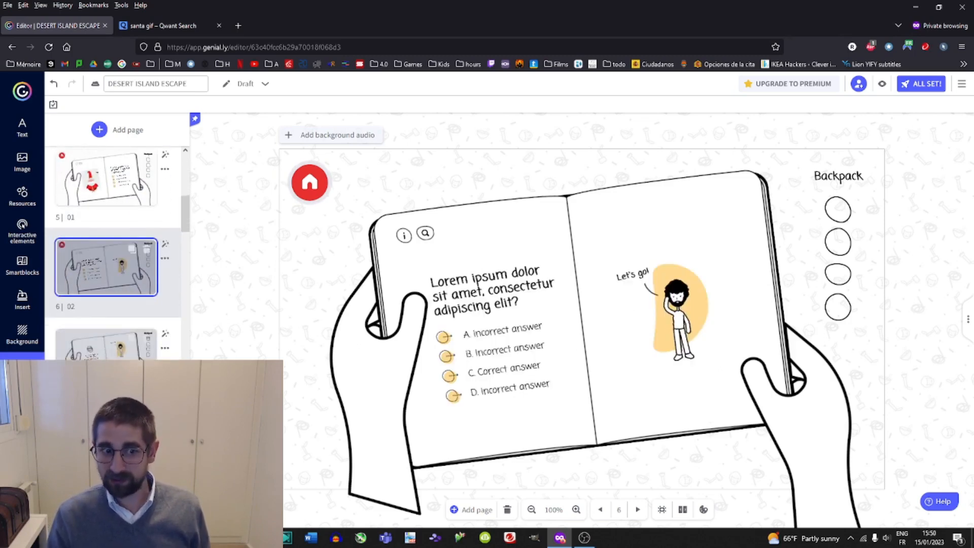
left_click(104, 343)
scroll(104, 343, "down", 2)
left_click(104, 332)
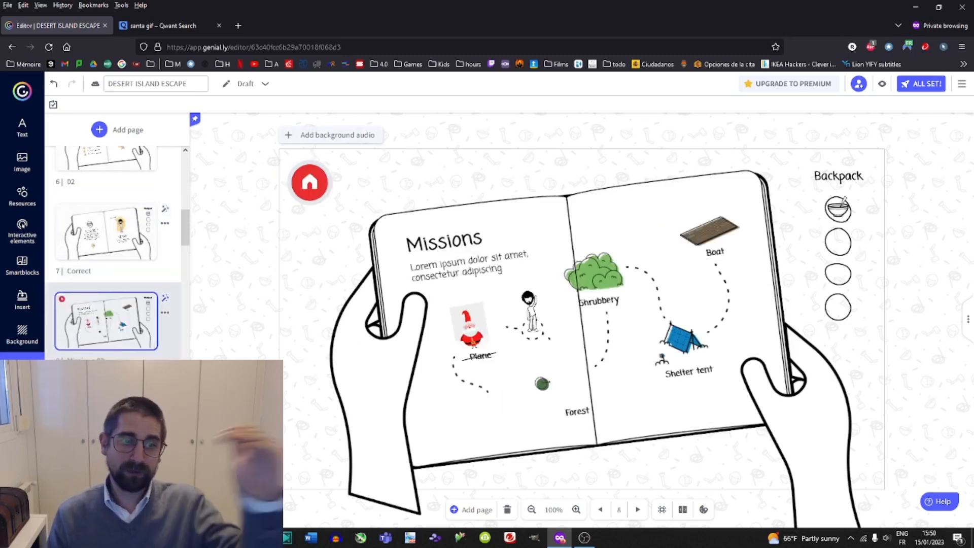
scroll(109, 329, "down", 2)
left_click(109, 330)
scroll(111, 334, "down", 2)
left_click(113, 343)
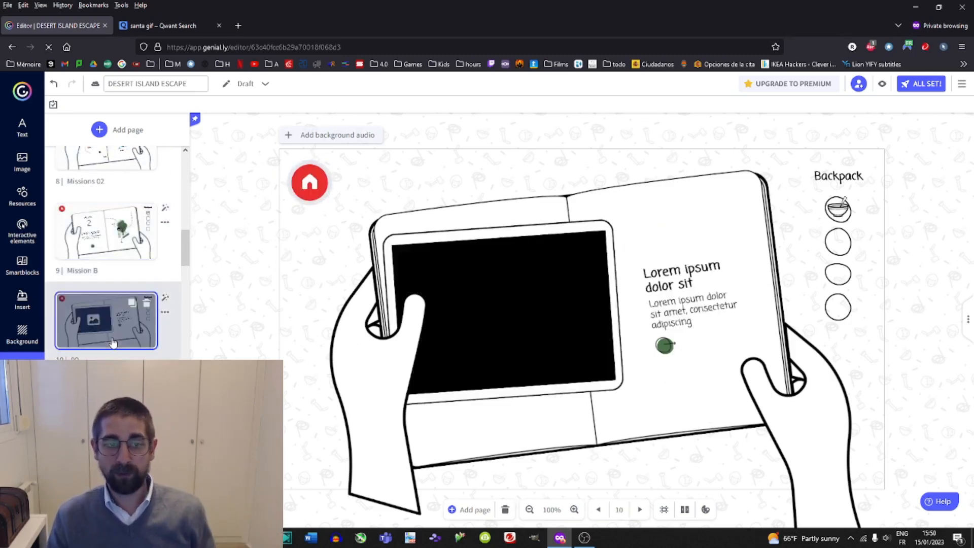
scroll(112, 343, "down", 2)
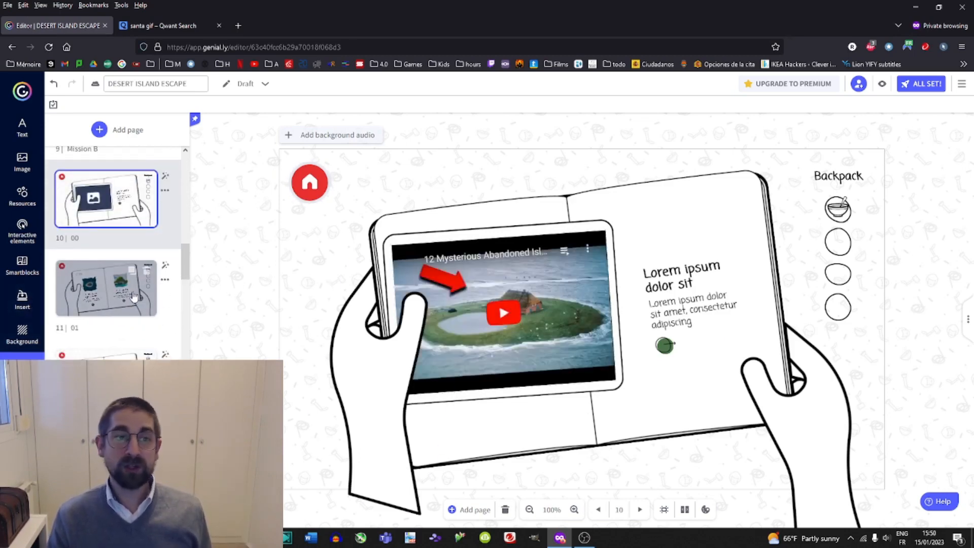
Switch to the search tab, search images for christmas market and open a market picture.
left_click(170, 26)
left_click(206, 97)
key("ctrl+a")
type("c")
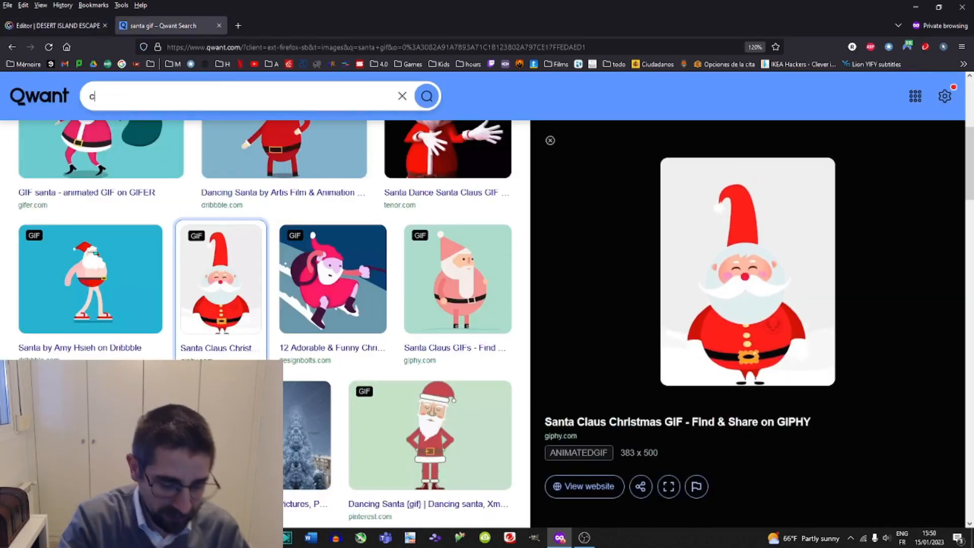
type("hristma")
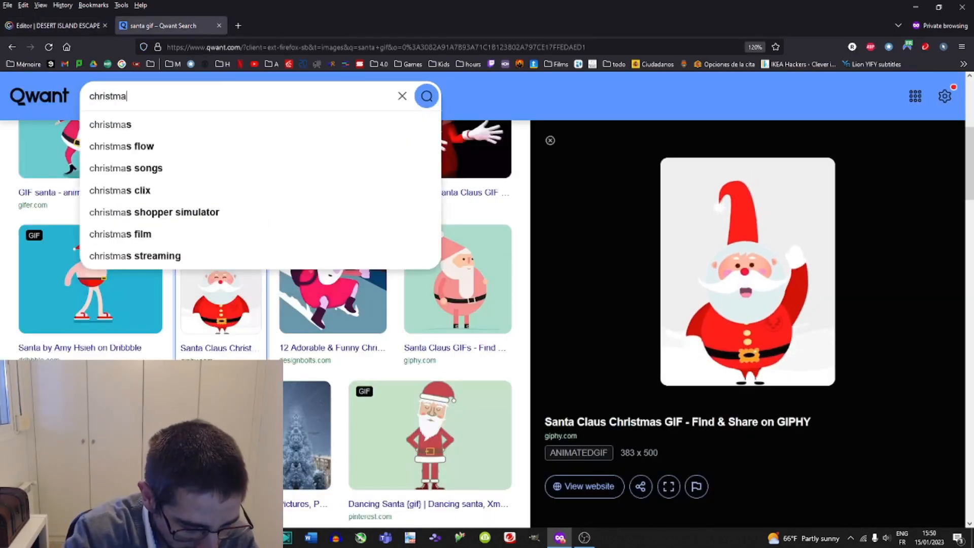
type("s market")
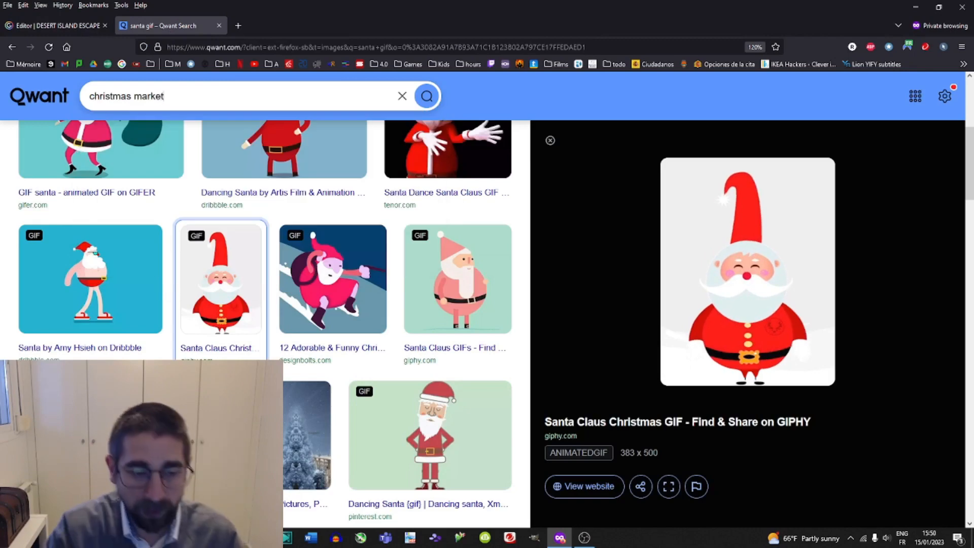
key("Return")
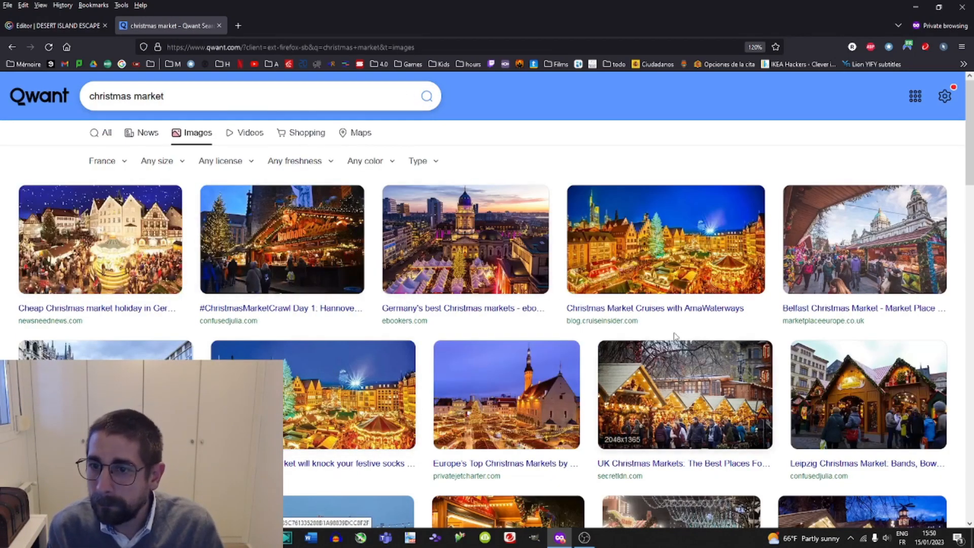
left_click(685, 277)
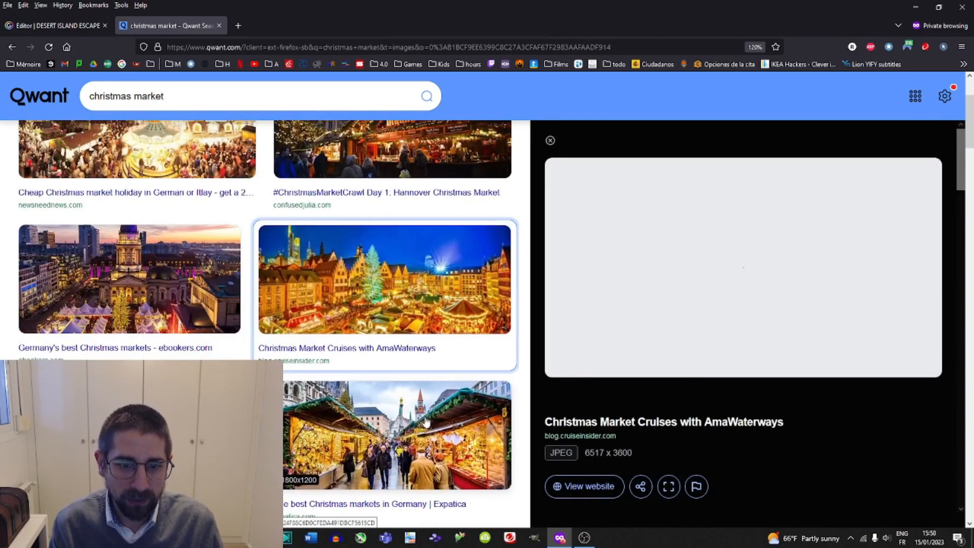
scroll(415, 419, "down", 5)
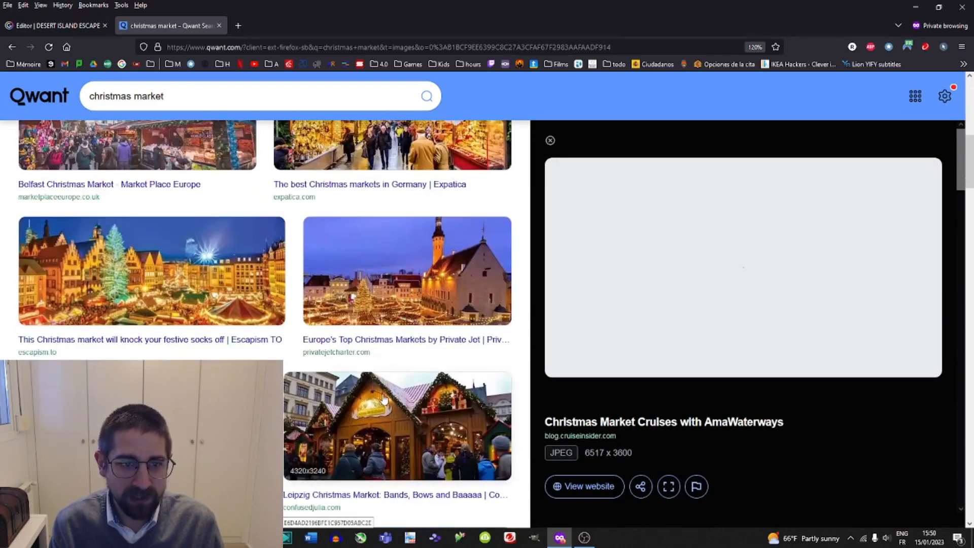
Browse the christmas market image results, previewing several market pictures.
left_click(194, 302)
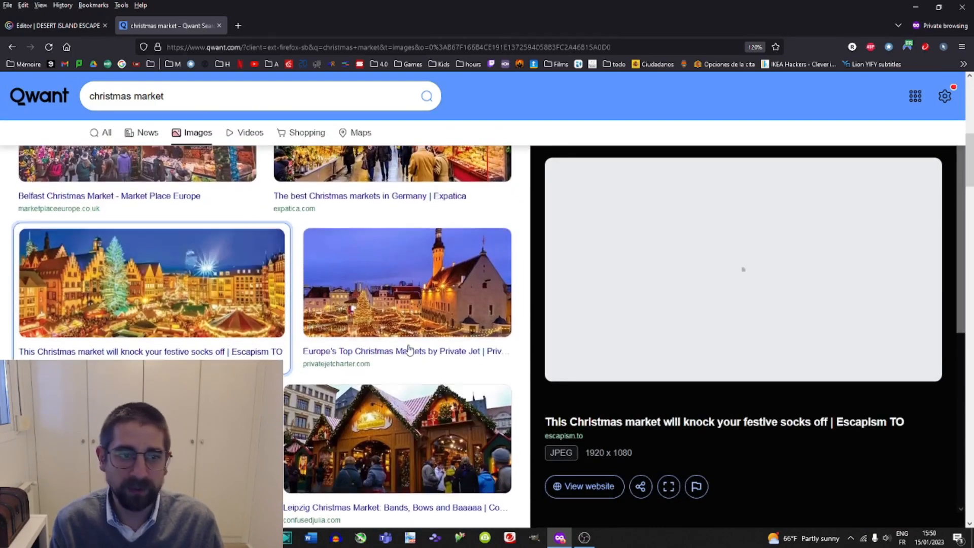
left_click(229, 431)
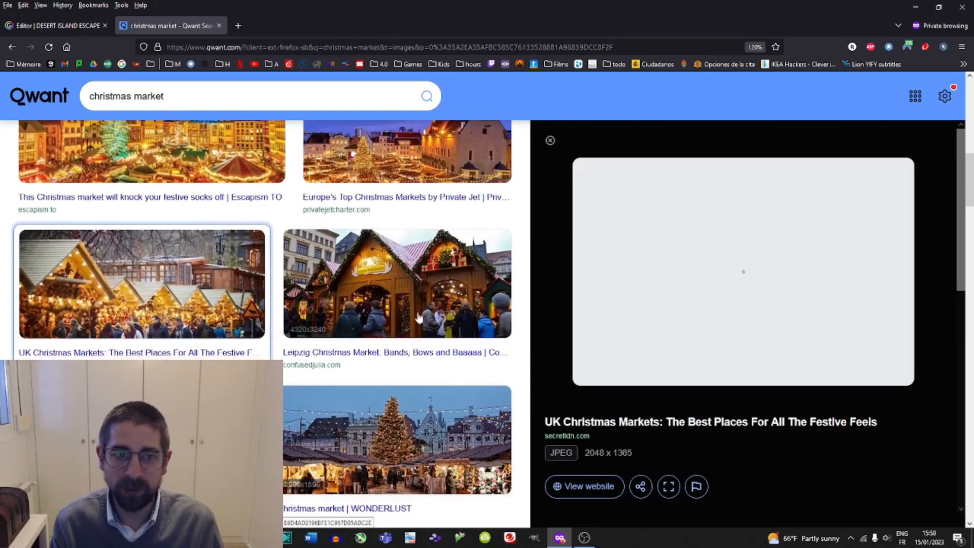
left_click(408, 296)
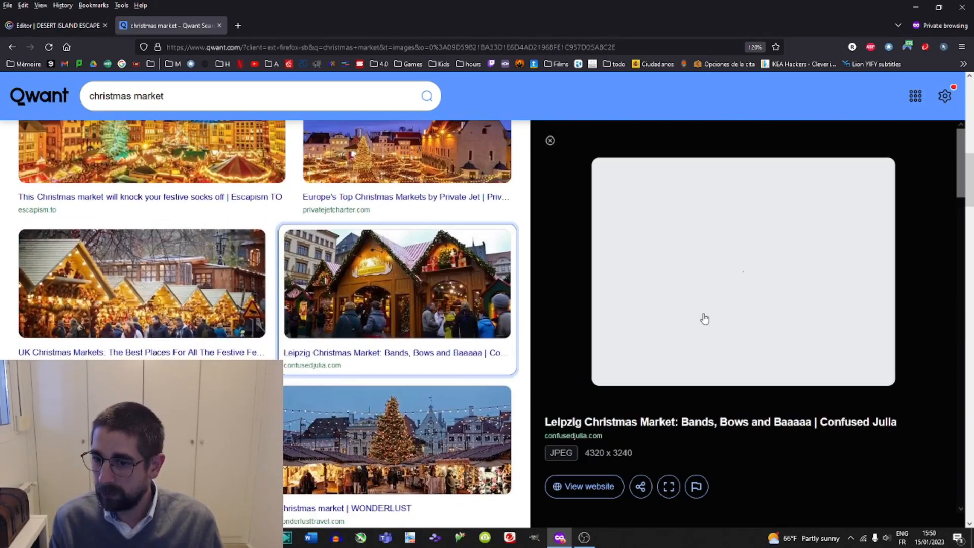
scroll(332, 417, "down", 2)
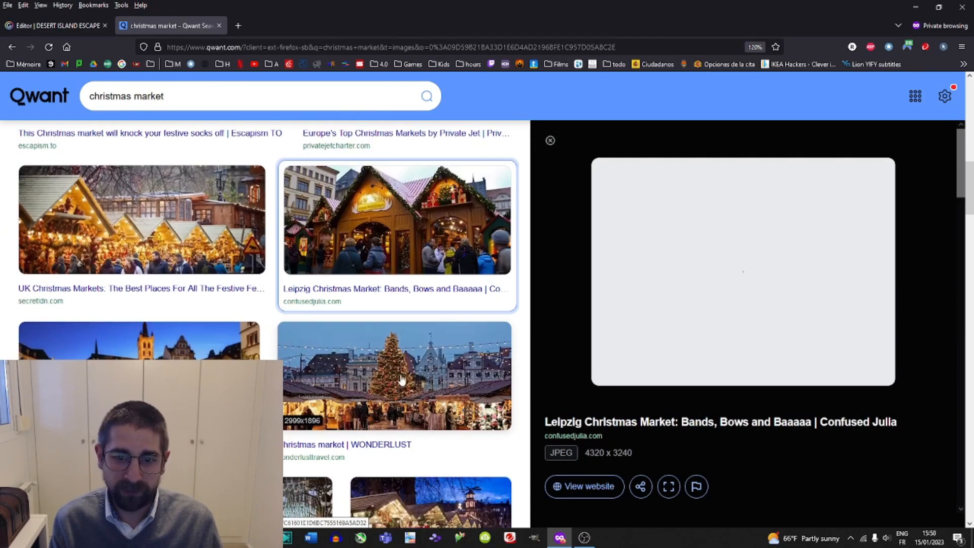
scroll(401, 379, "down", 4)
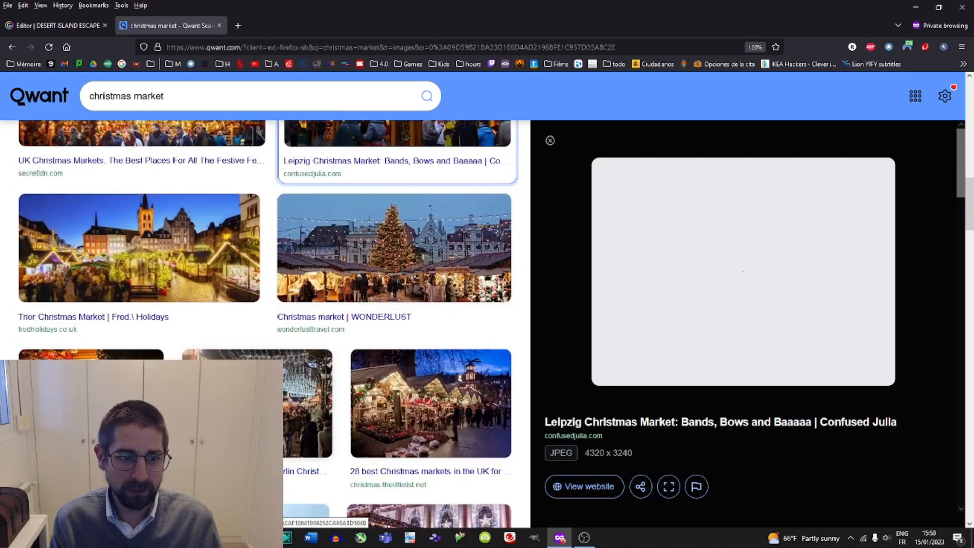
left_click(101, 386)
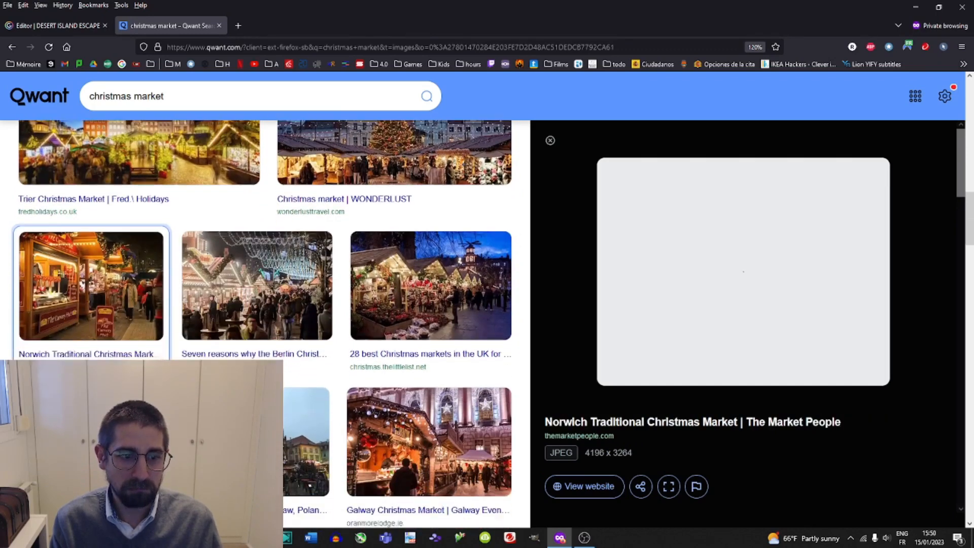
Try pasting the Norwich Christmas market picture's link onto the Mission B page, and undo the paste.
right_click(708, 262)
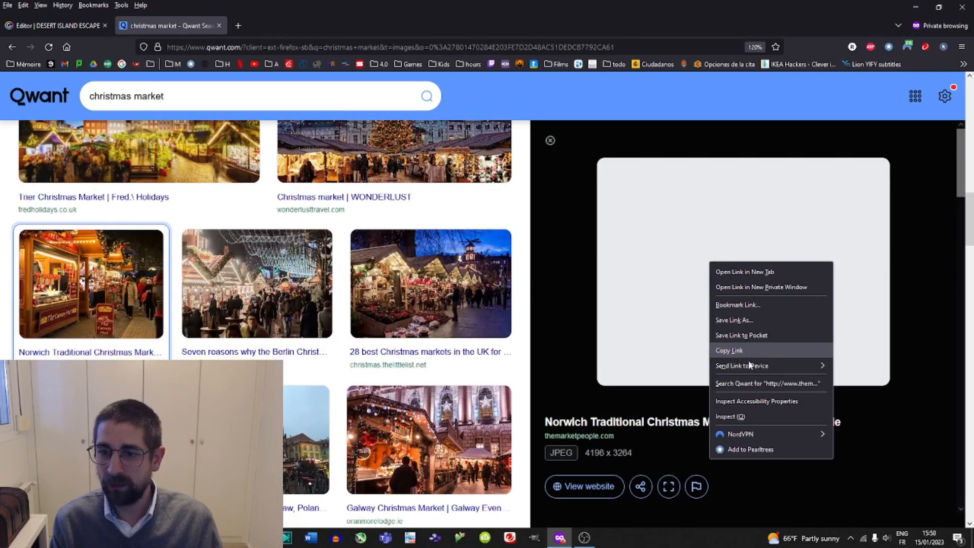
mouse_move(742, 373)
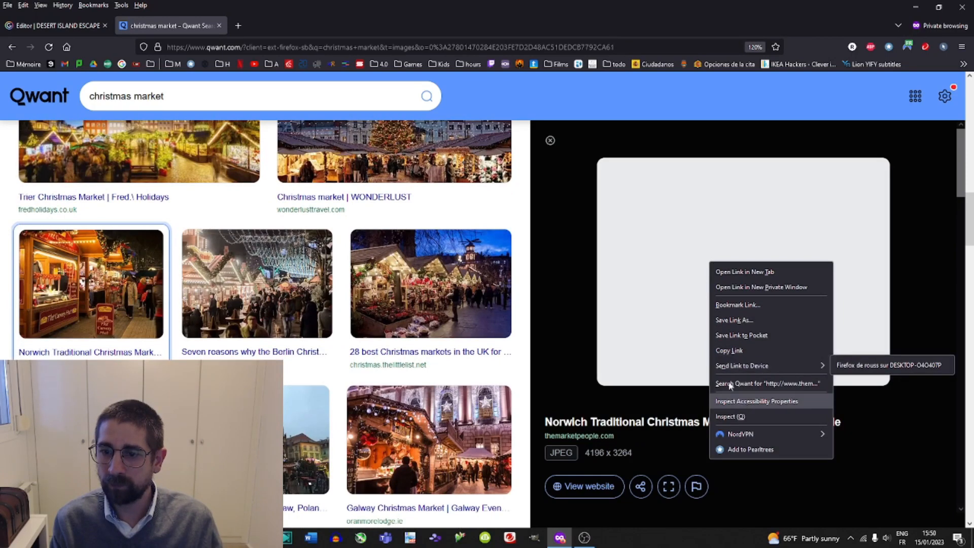
left_click(735, 352)
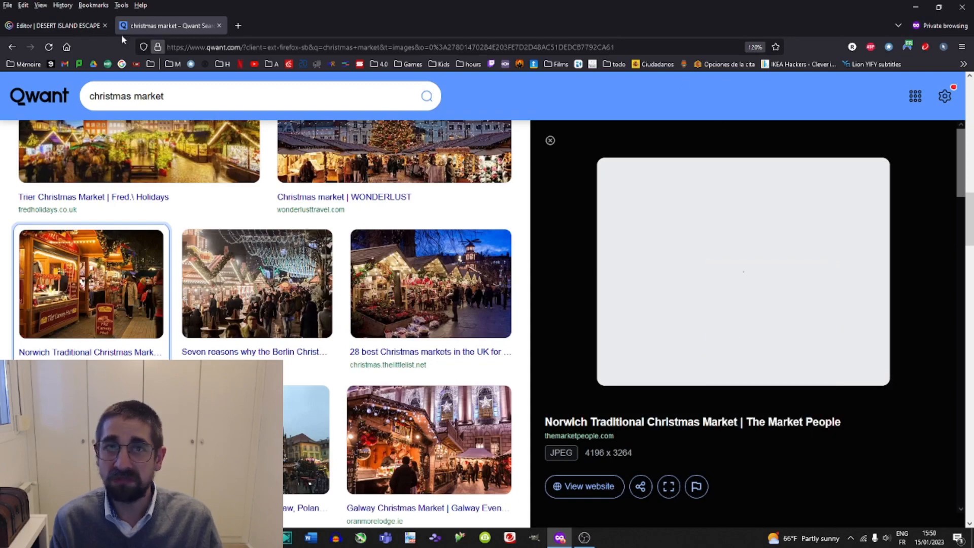
left_click(56, 25)
left_click(482, 294)
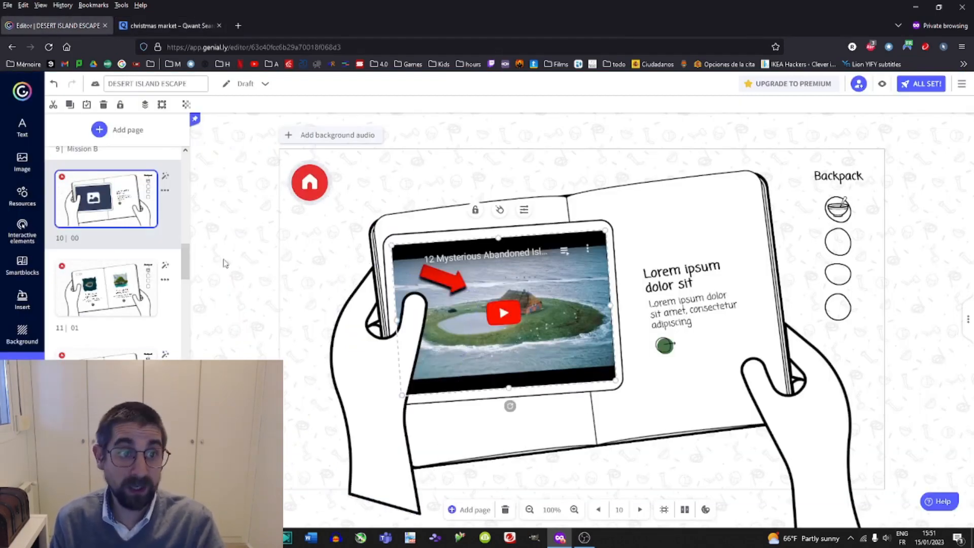
scroll(130, 285, "up", 1)
left_click(130, 279)
mouse_move(124, 268)
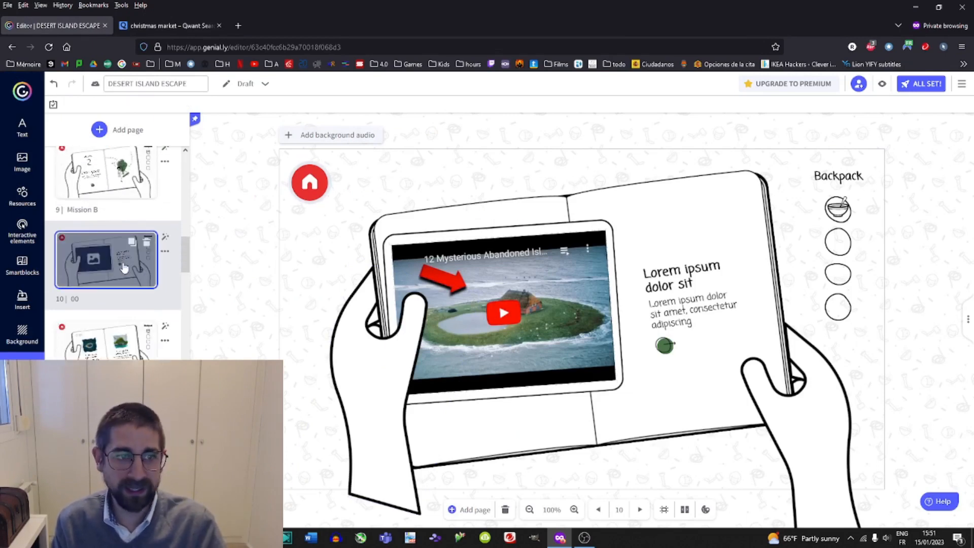
scroll(142, 294, "up", 2)
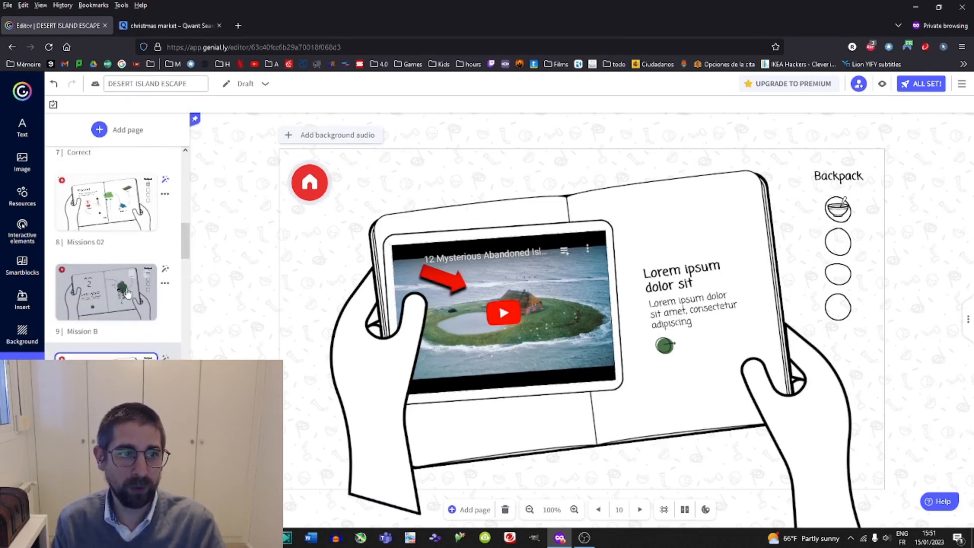
left_click(96, 308)
left_click(102, 364)
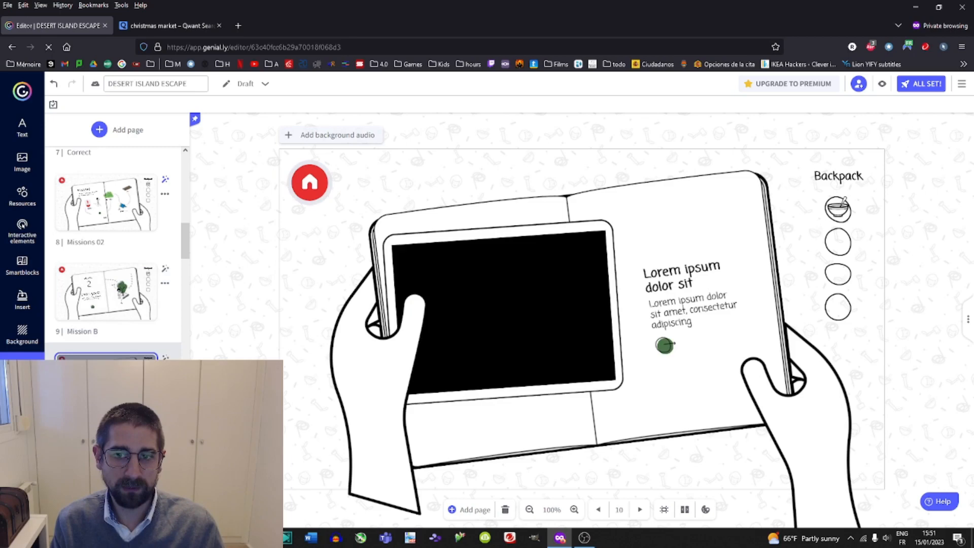
left_click(572, 303)
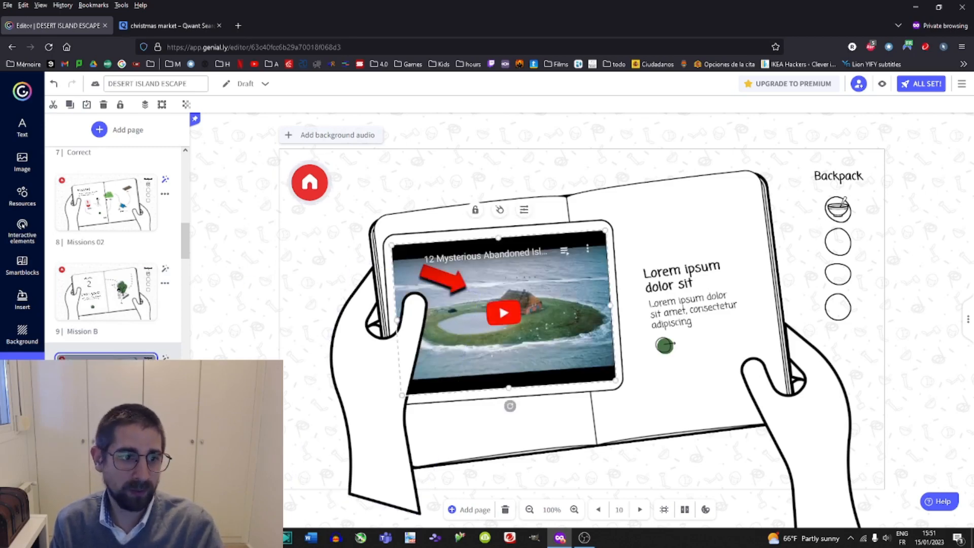
left_click(103, 294)
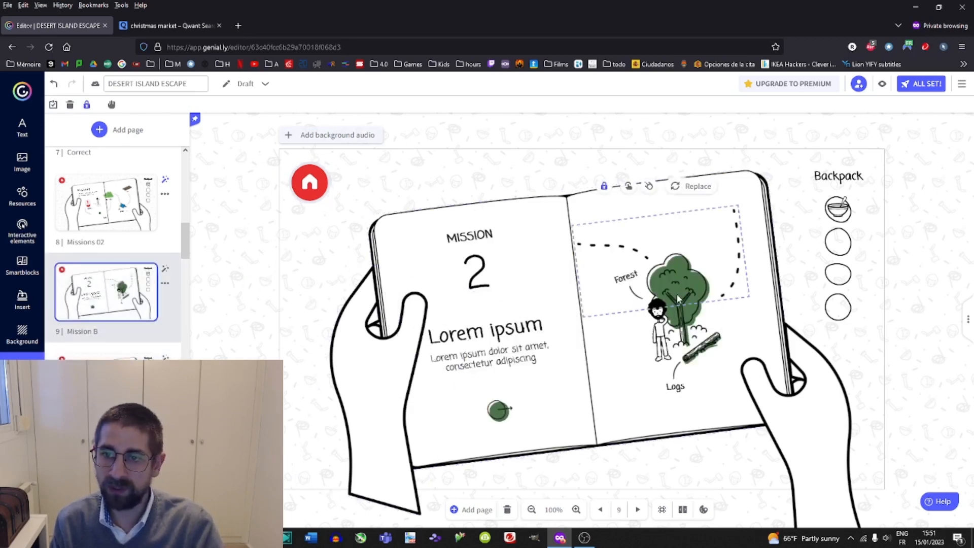
key("ctrl+v")
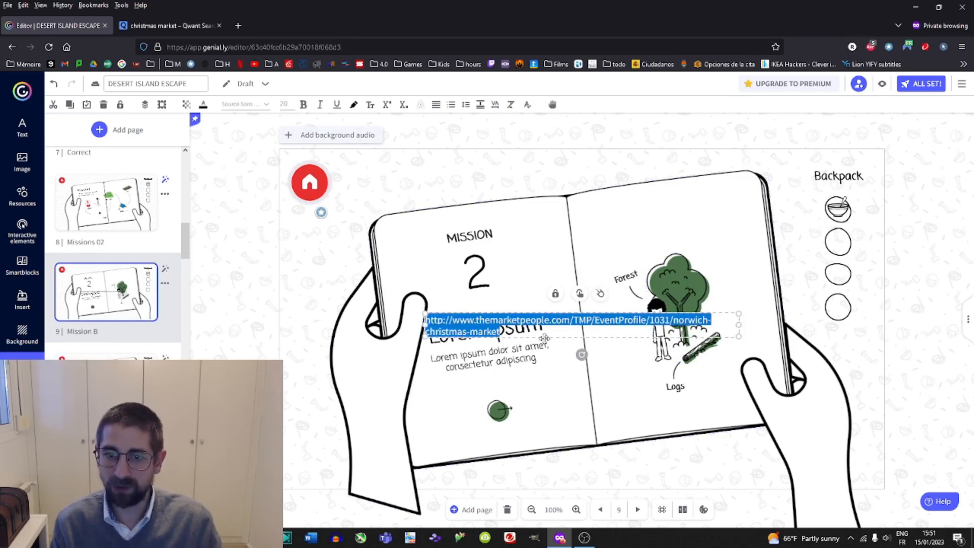
key("ctrl+z")
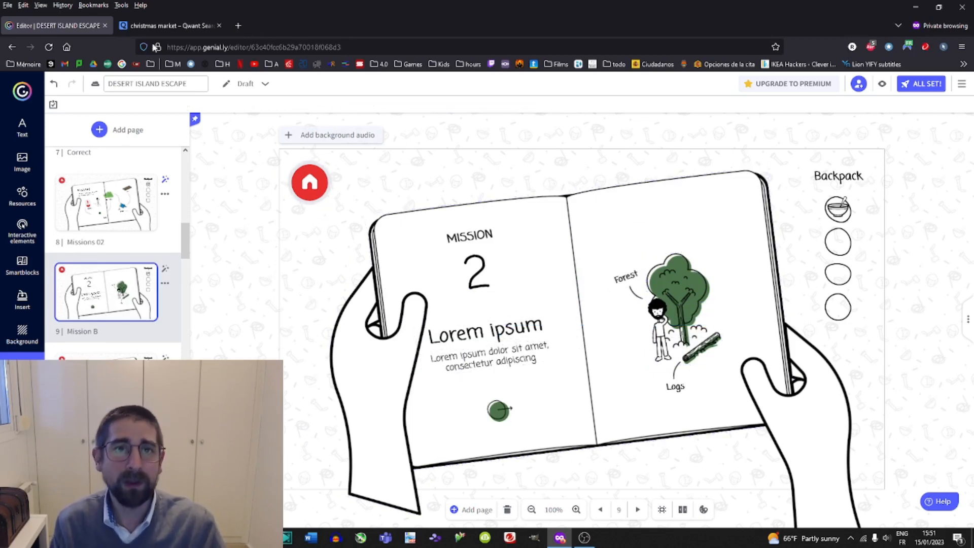
Open the 7 European Christmas Market Foods picture in a new tab and copy the image.
key("ctrl+Tab")
left_click(440, 296)
left_click(284, 300)
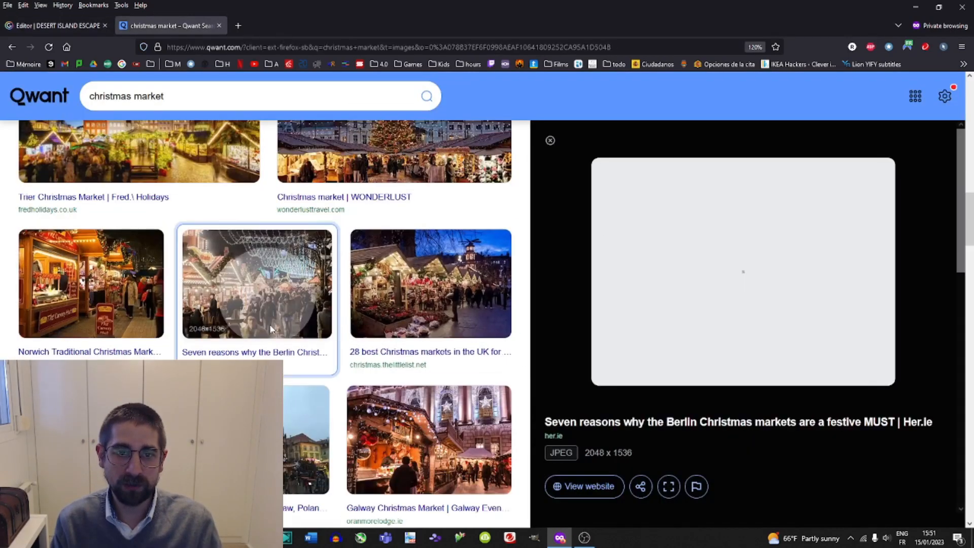
left_click(308, 426)
scroll(380, 413, "down", 5)
left_click(427, 358)
scroll(425, 410, "down", 1)
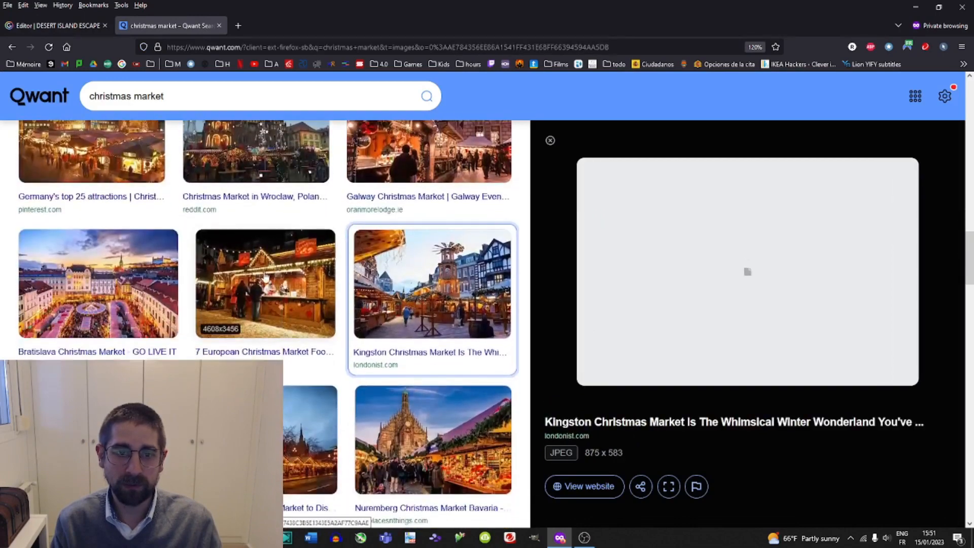
left_click(237, 303)
right_click(272, 291)
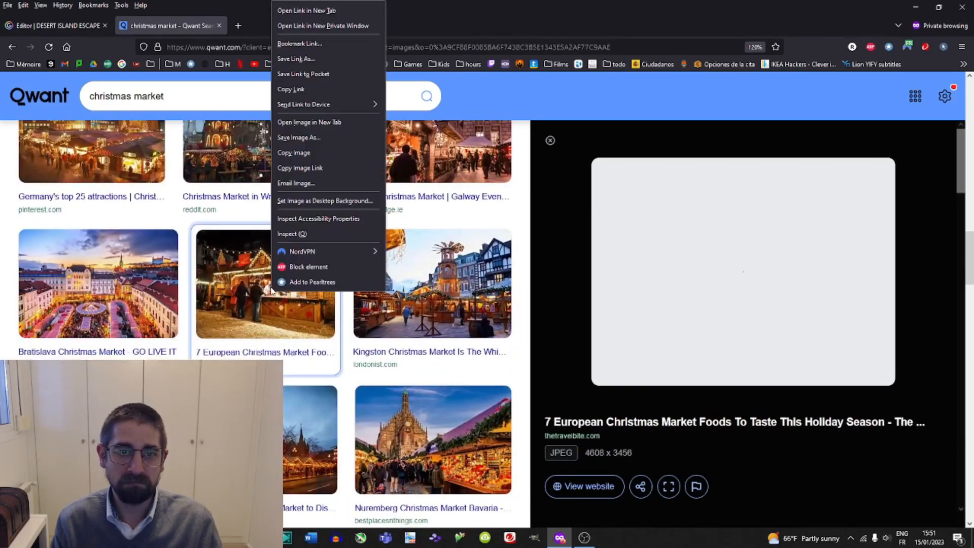
left_click(312, 13)
left_click(261, 20)
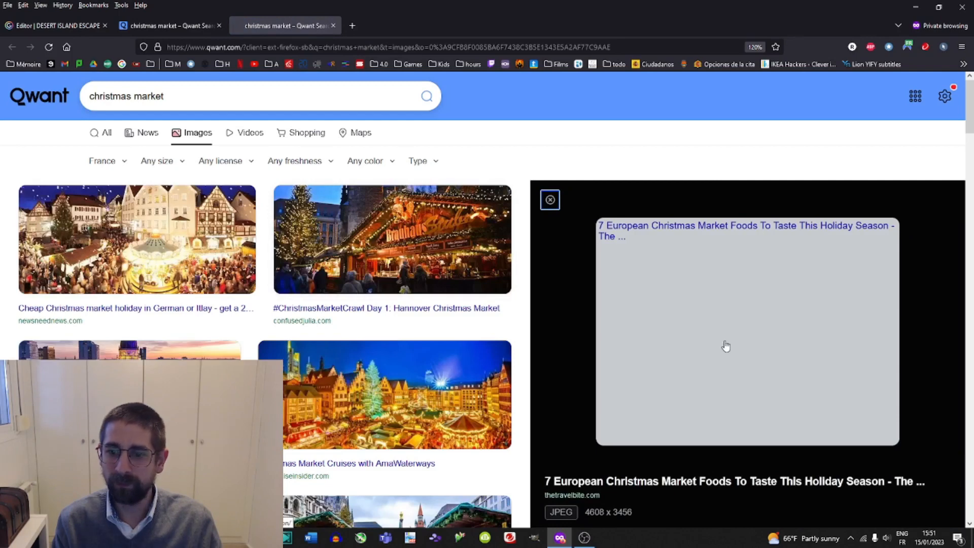
right_click(695, 355)
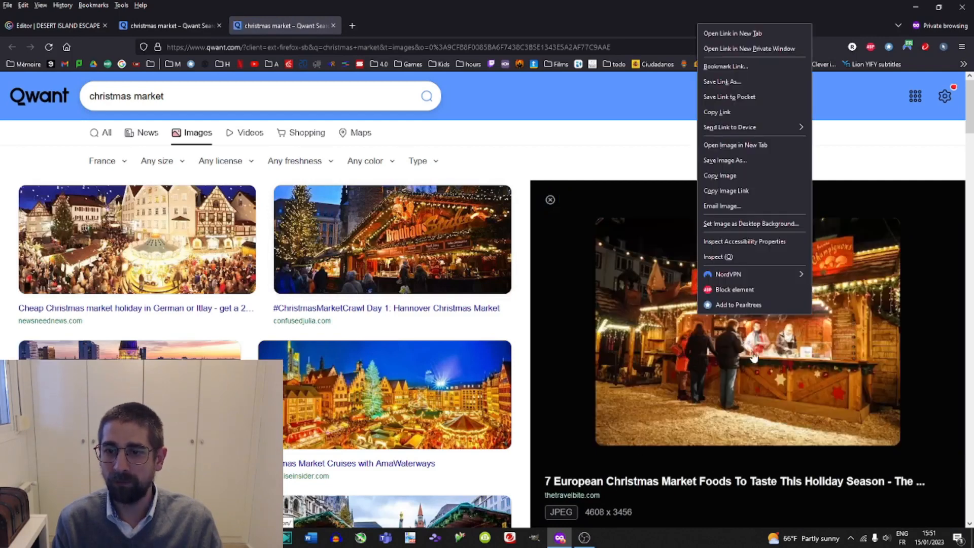
left_click(729, 175)
Paste the market stall picture onto the Mission B page and move it over the left page.
left_click(66, 27)
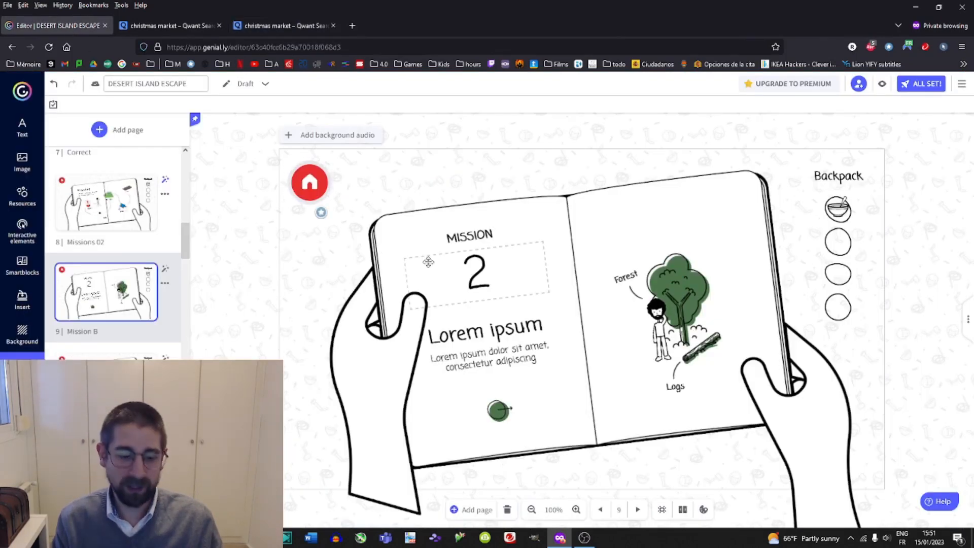
key("ctrl+v")
left_click_drag(684, 317, 553, 305)
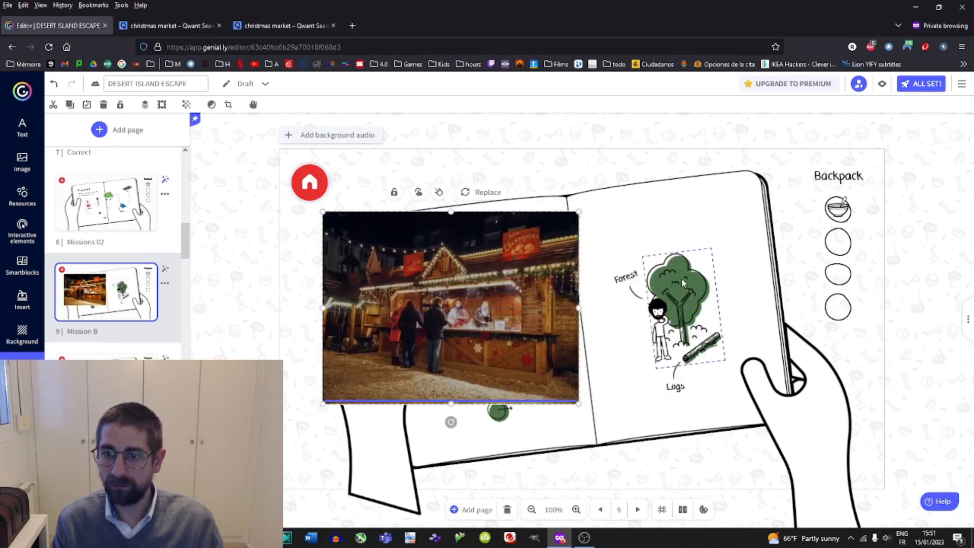
Delete the forest and character illustration from the book's right page.
left_click(681, 279)
left_click_drag(601, 208, 728, 356)
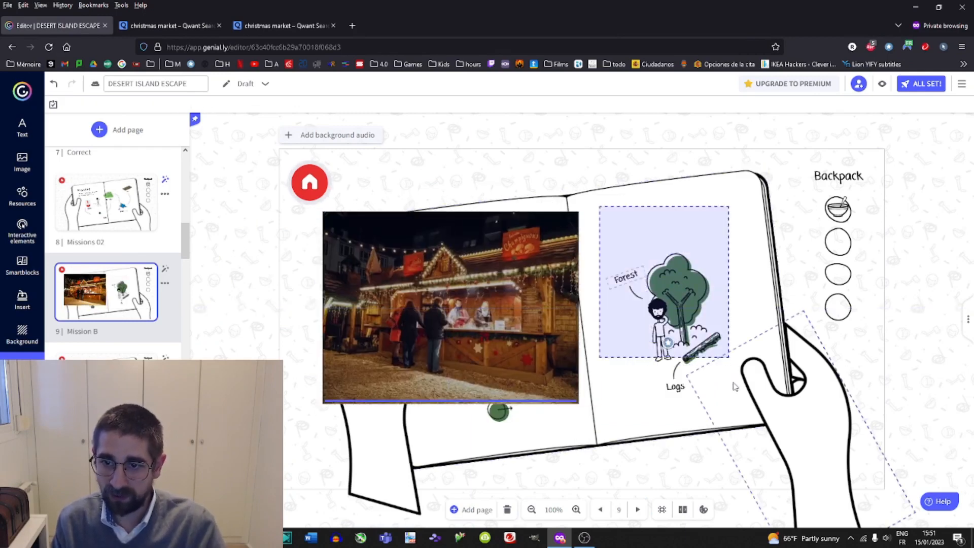
left_click(651, 288)
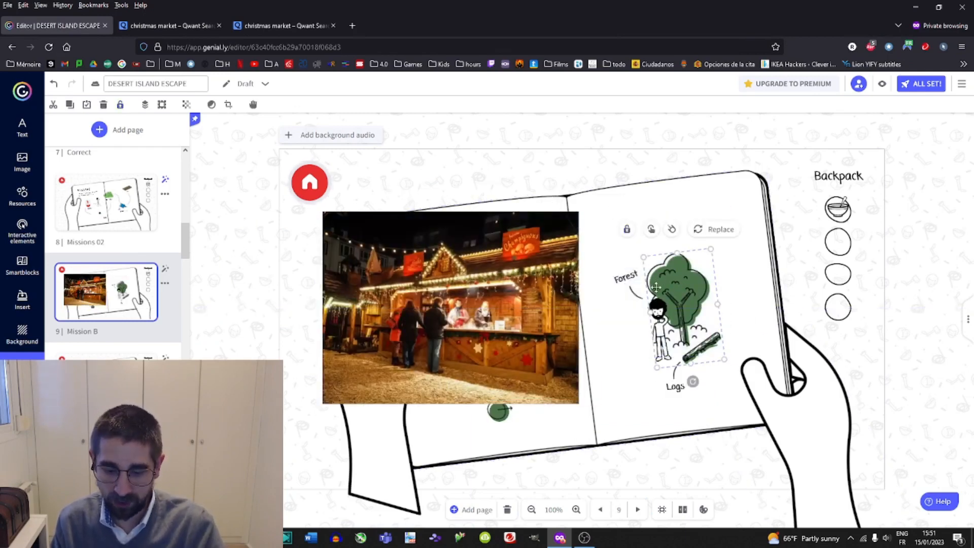
key("Delete")
Move the market picture onto the right page, resize it and crop it to fit the page.
left_click_drag(516, 311, 707, 306)
mouse_move(641, 415)
left_mouse_down()
mouse_move(658, 414)
mouse_move(655, 402)
left_mouse_up()
double_click(647, 328)
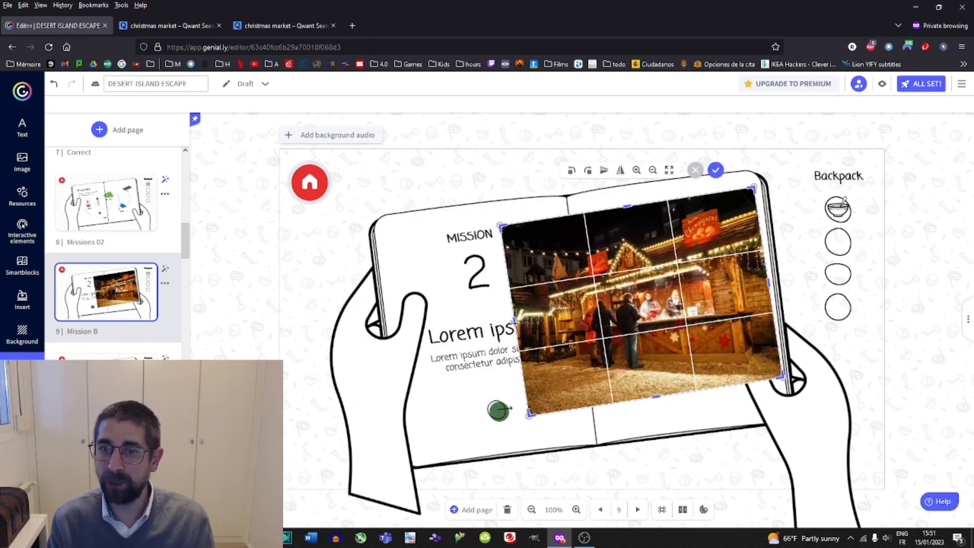
left_click_drag(517, 324, 603, 321)
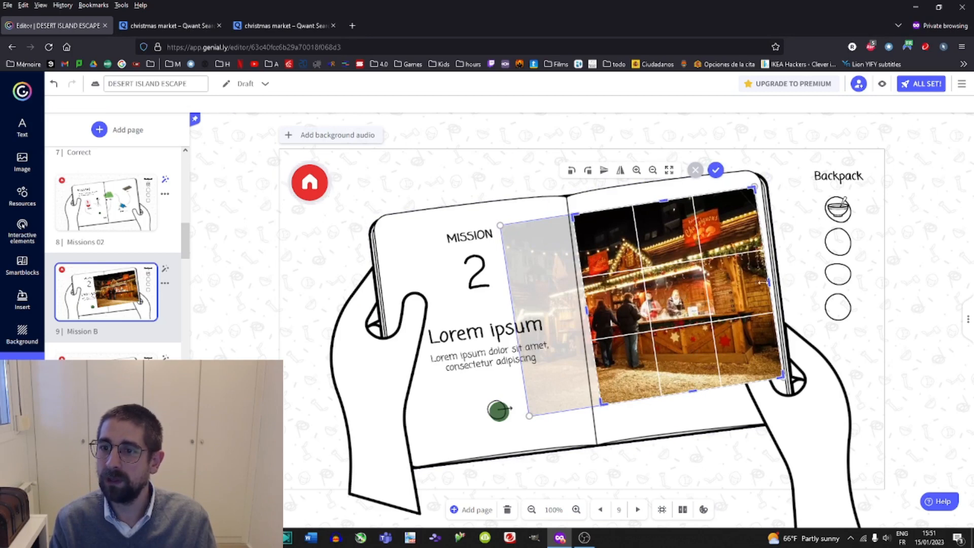
left_click_drag(763, 283, 703, 289)
key("Return")
left_click(845, 428)
left_click(744, 293)
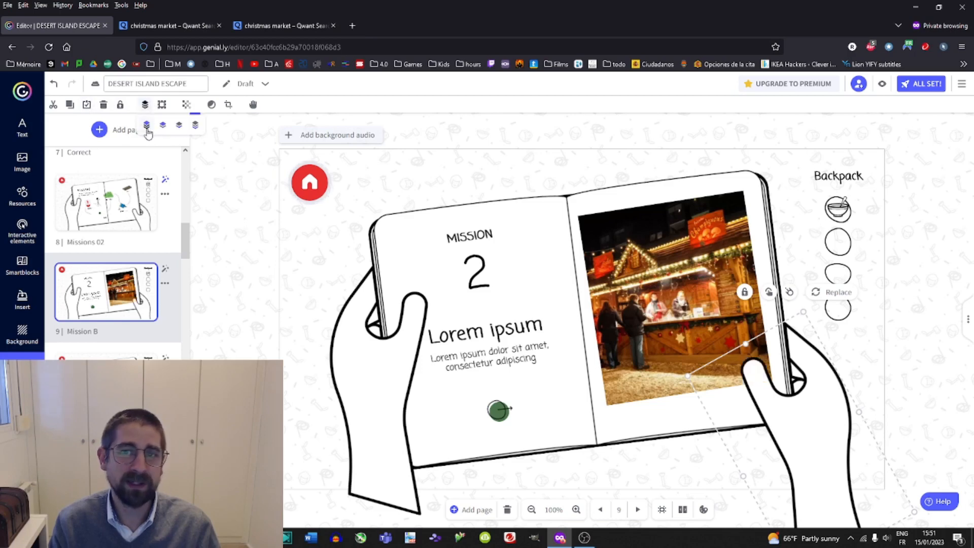
Replace the Lorem ipsum heading on the left page with Find.
double_click(456, 333)
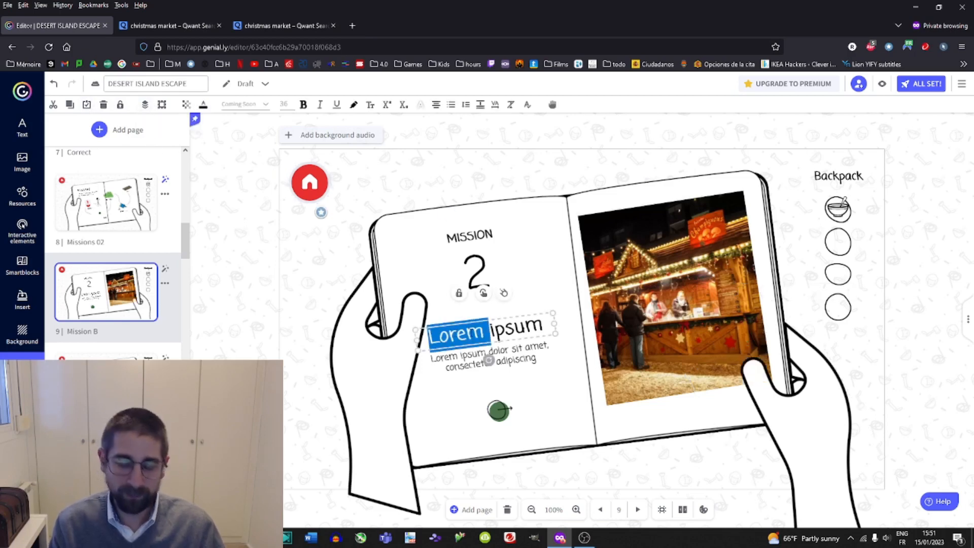
type("Find")
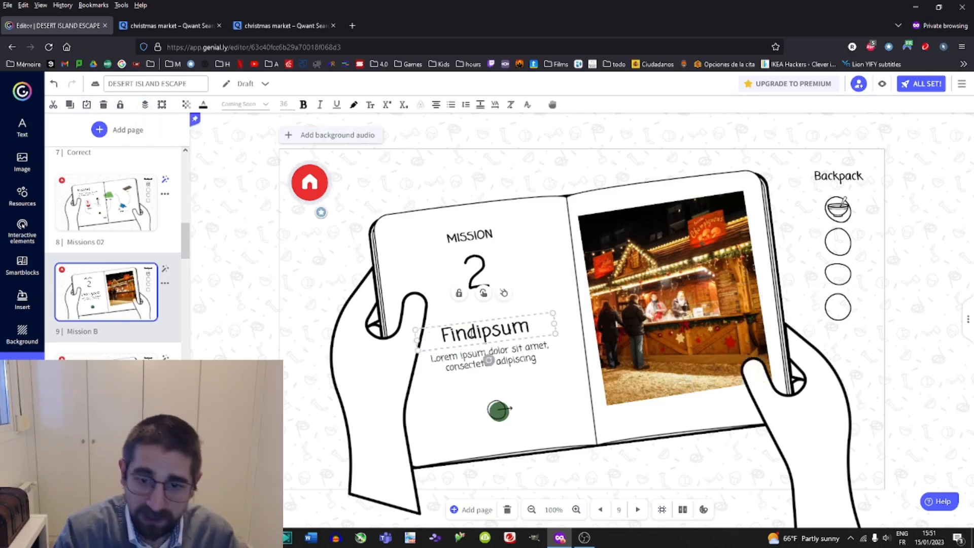
key("Delete")
key("Delete")
key("Delete")
key("Delete")
key("Delete")
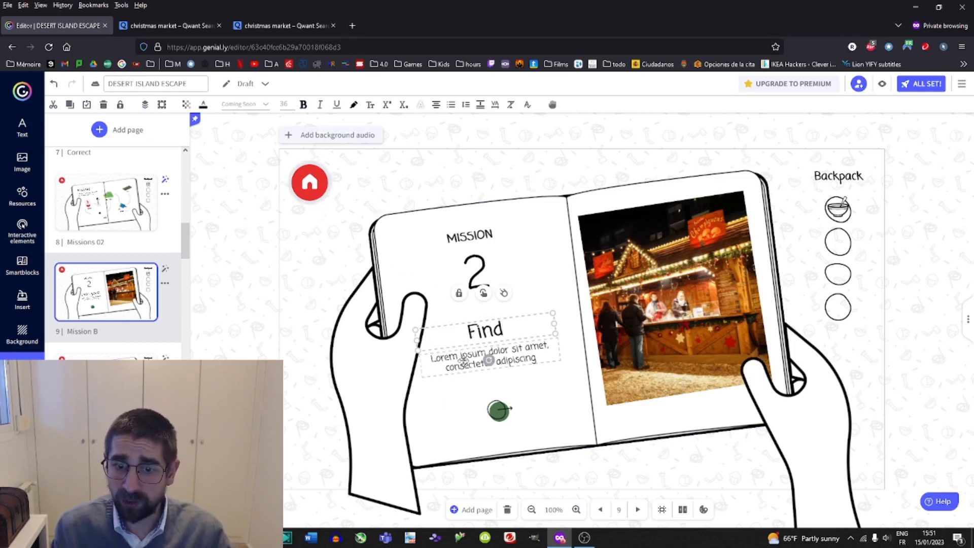
Replace the placeholder description under Find with "I spy with my little eyes a littlt red star".
triple_click(463, 360)
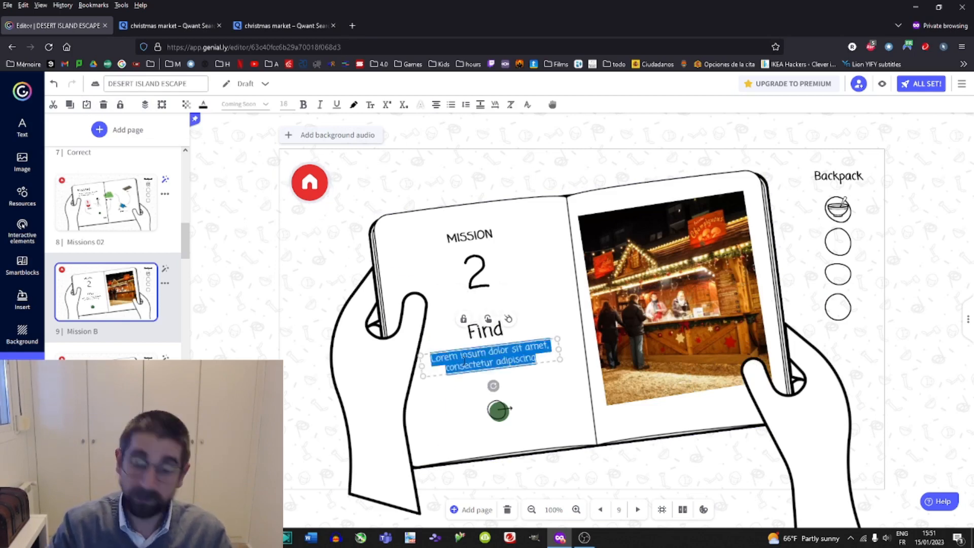
key("Delete")
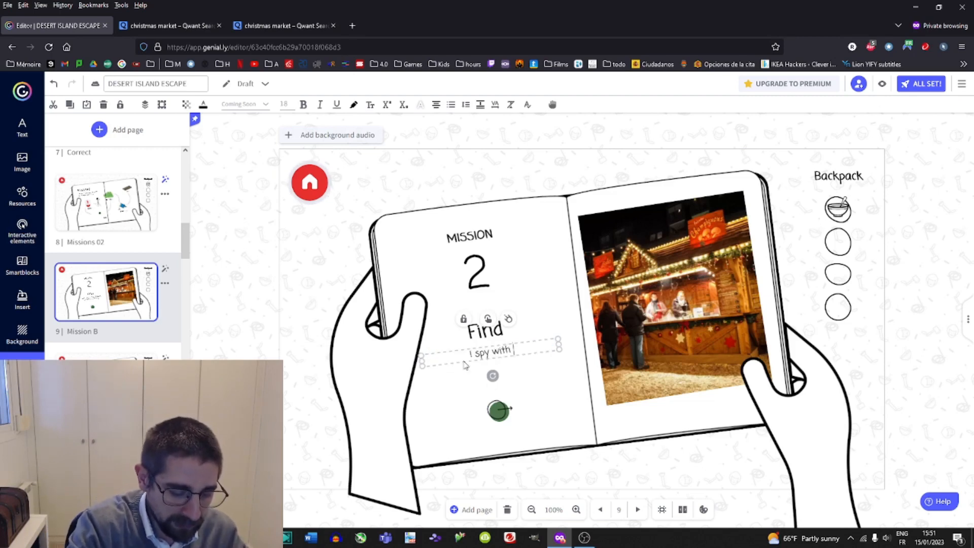
type("I spy with my littl")
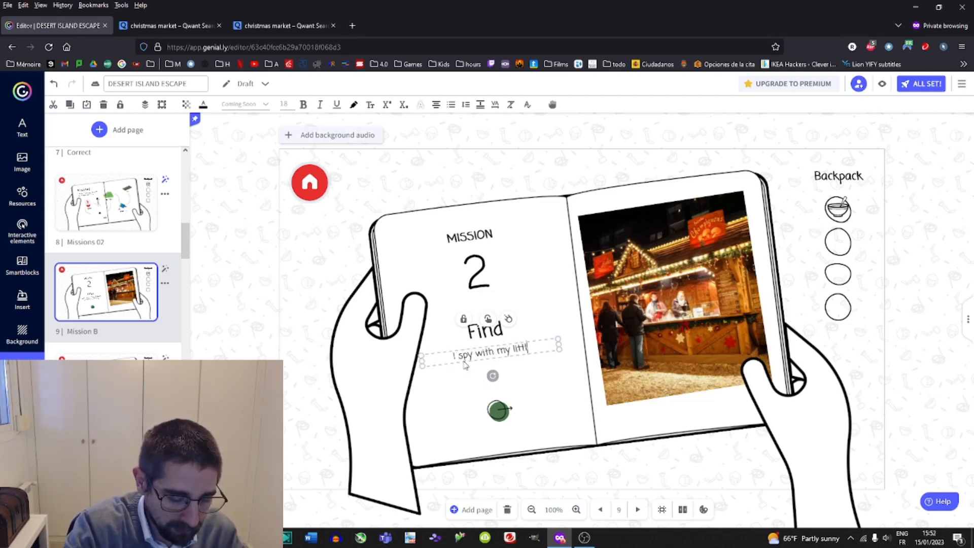
type("e eyes")
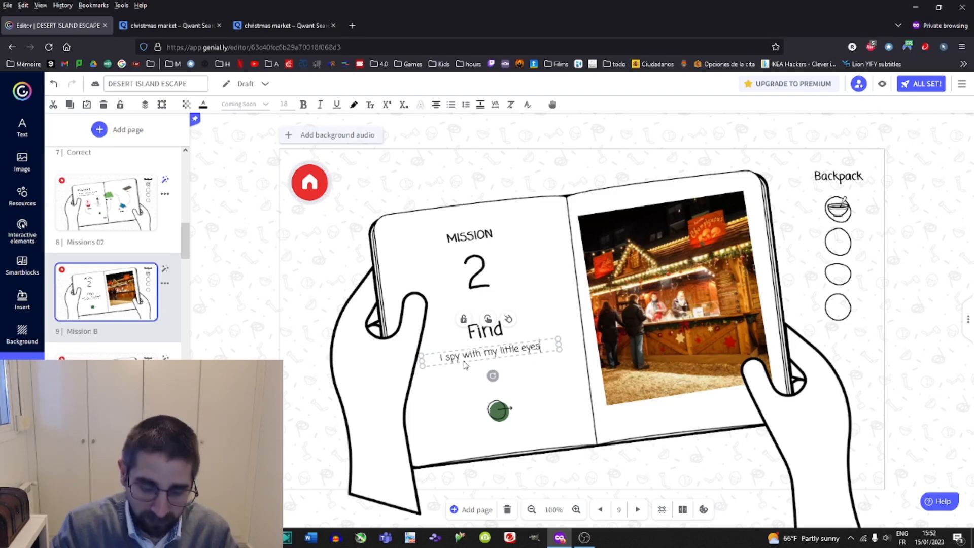
type(":")
key("Return")
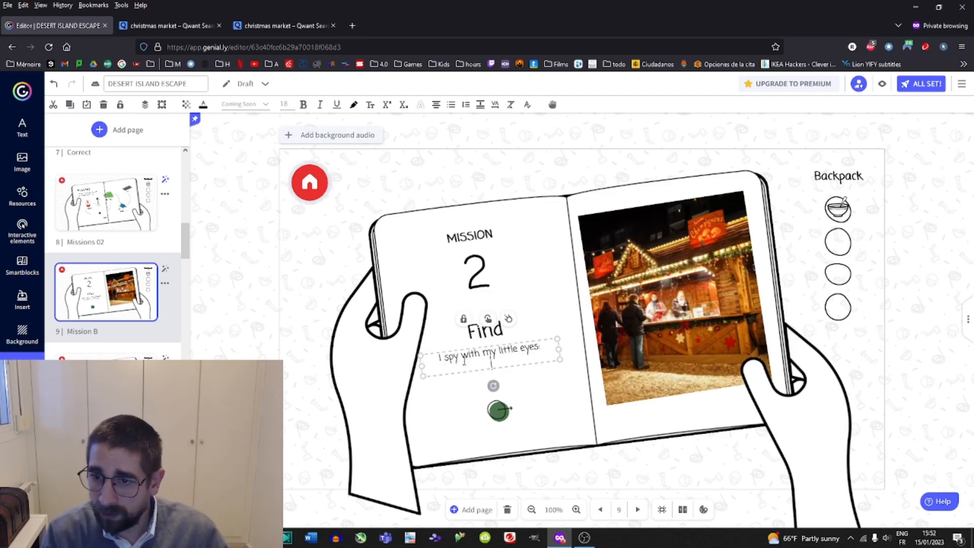
key("BackSpace")
key("BackSpace")
key("Return")
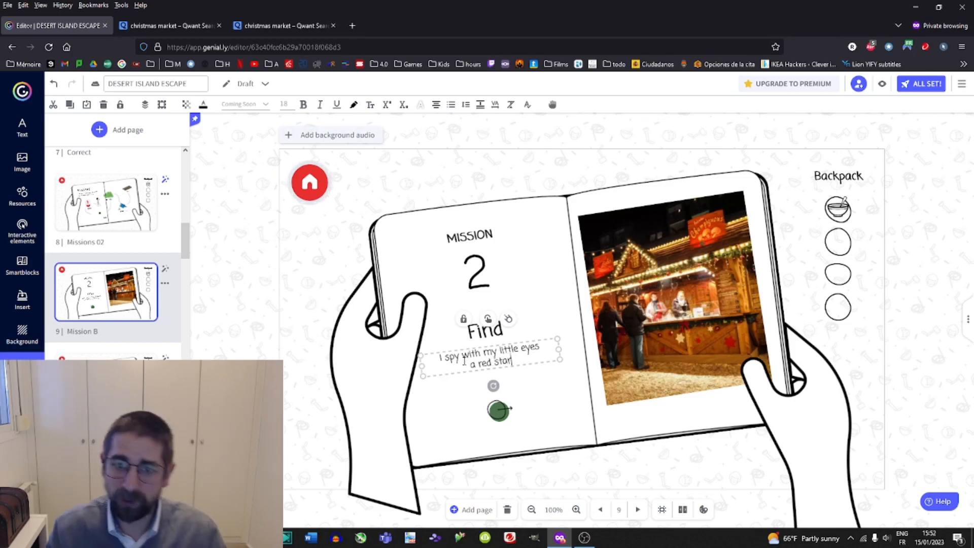
left_click(306, 281)
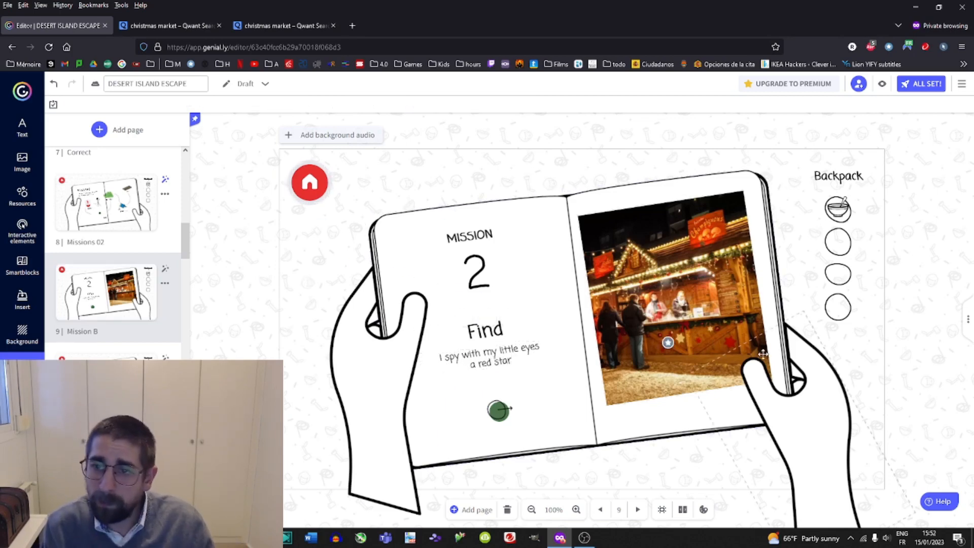
double_click(485, 363)
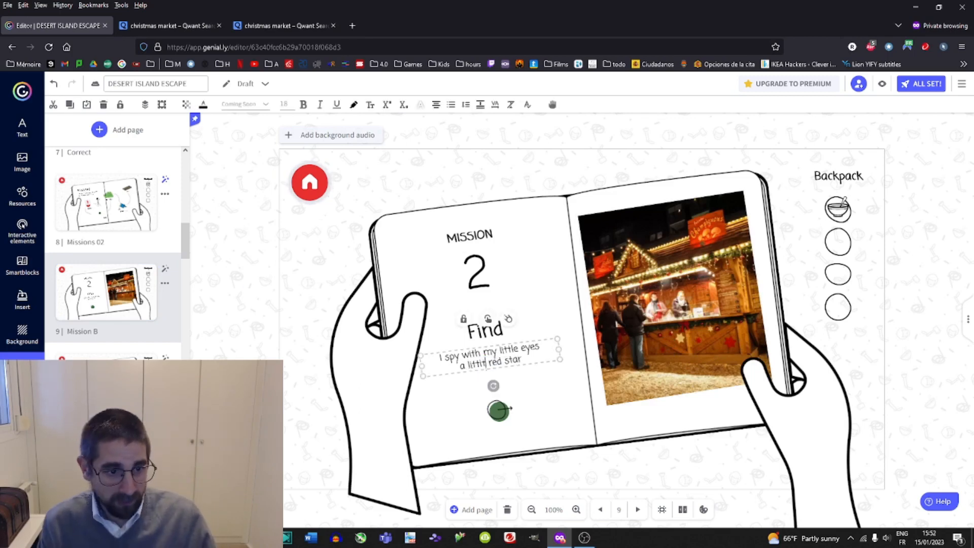
Draw a transparent interactive area on the market picture and link it to page 10 (00).
left_click(731, 340)
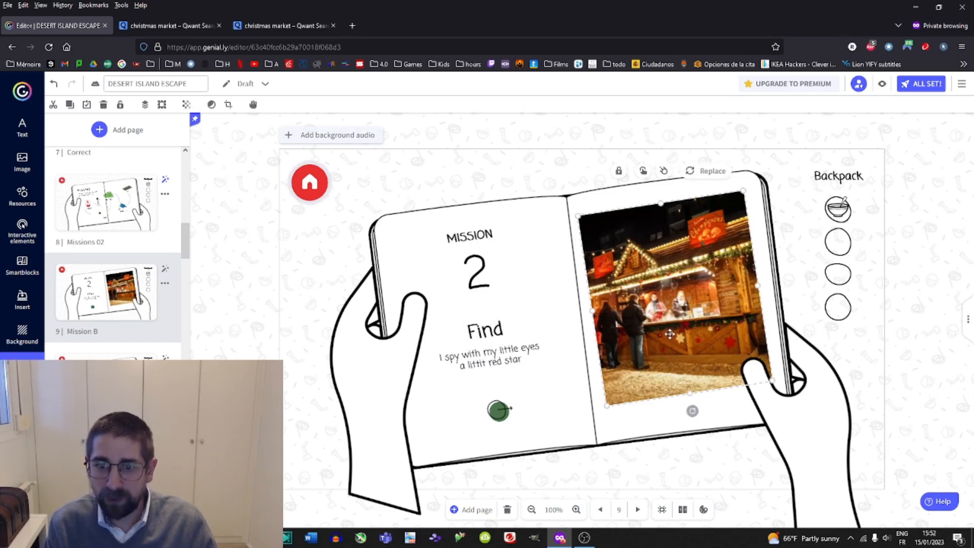
left_click(24, 304)
left_click(26, 336)
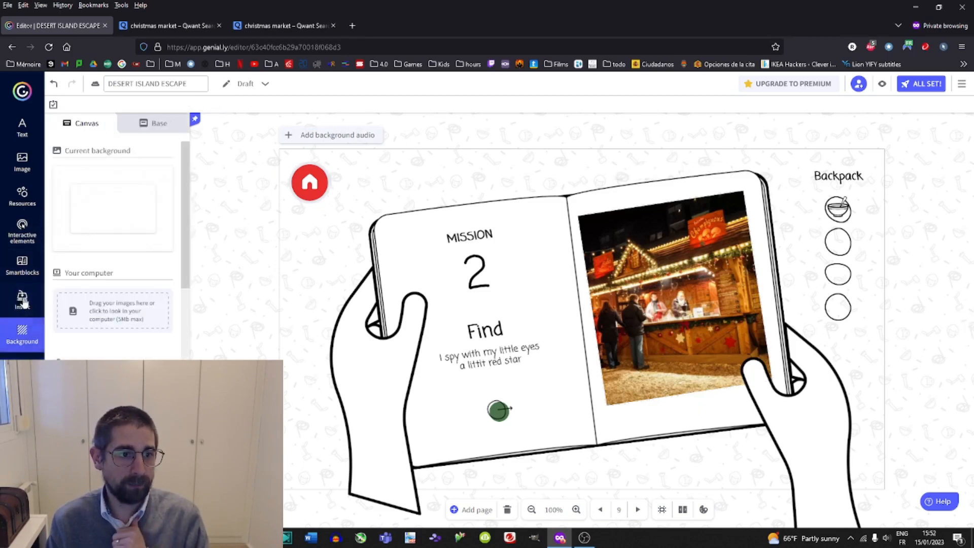
left_click(23, 300)
left_click(22, 231)
scroll(100, 325, "down", 5)
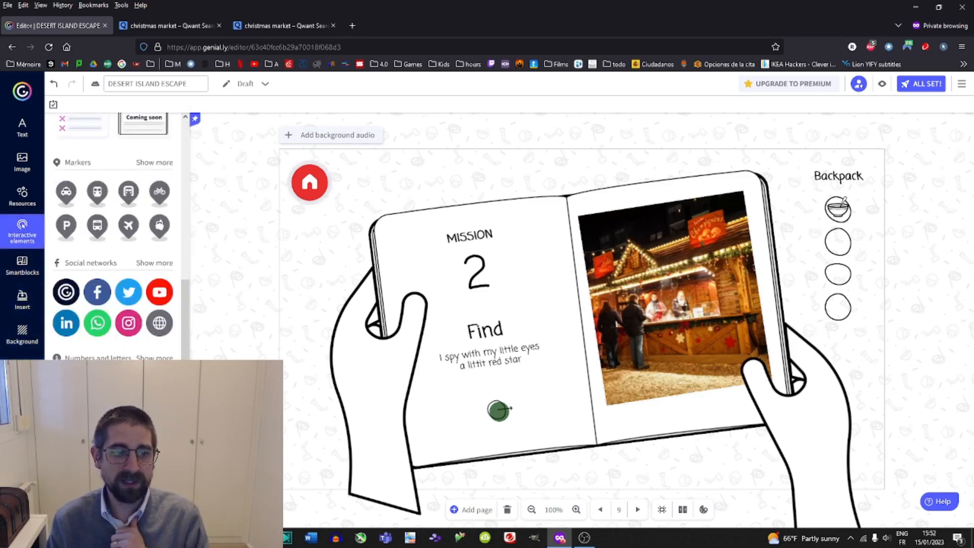
left_click(86, 482)
left_click_drag(564, 313, 595, 409)
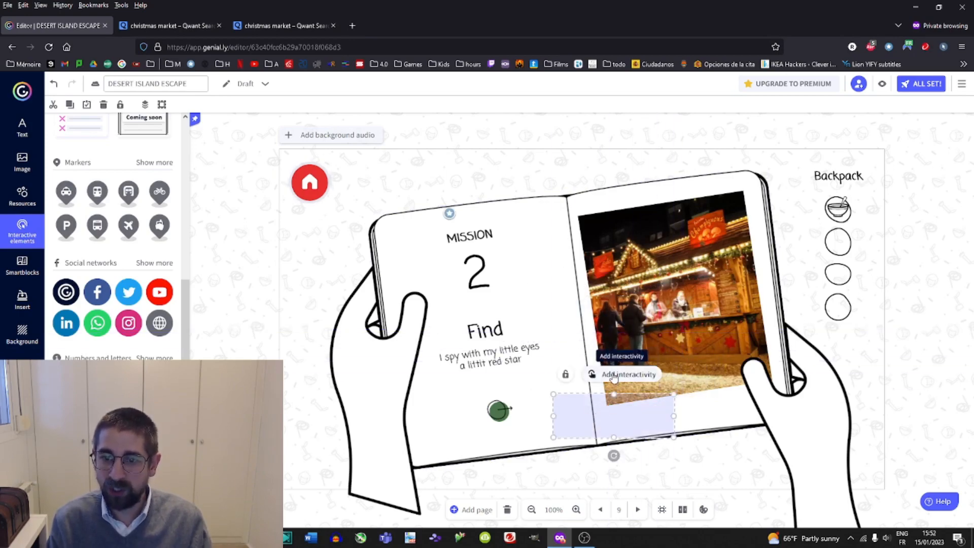
left_click(614, 376)
left_click(511, 257)
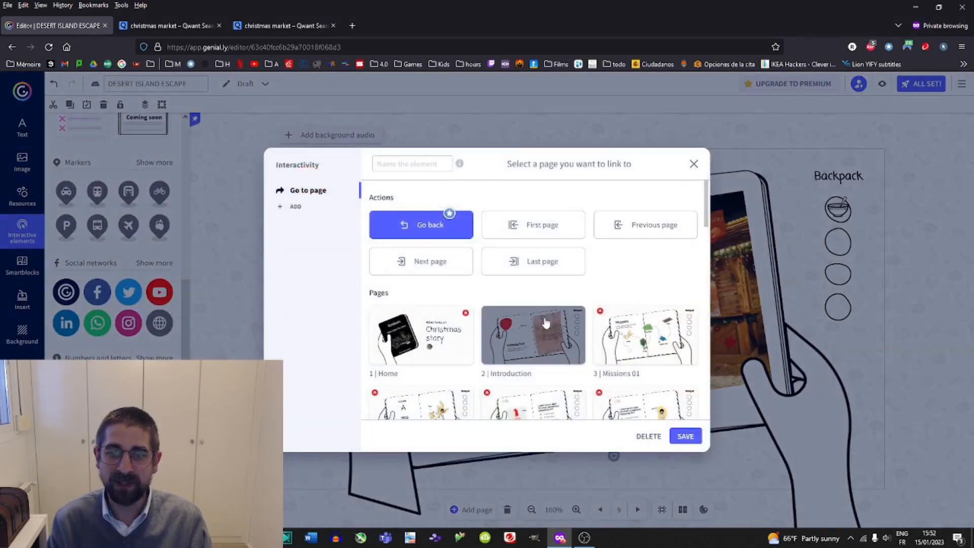
scroll(541, 315, "down", 5)
left_click(413, 273)
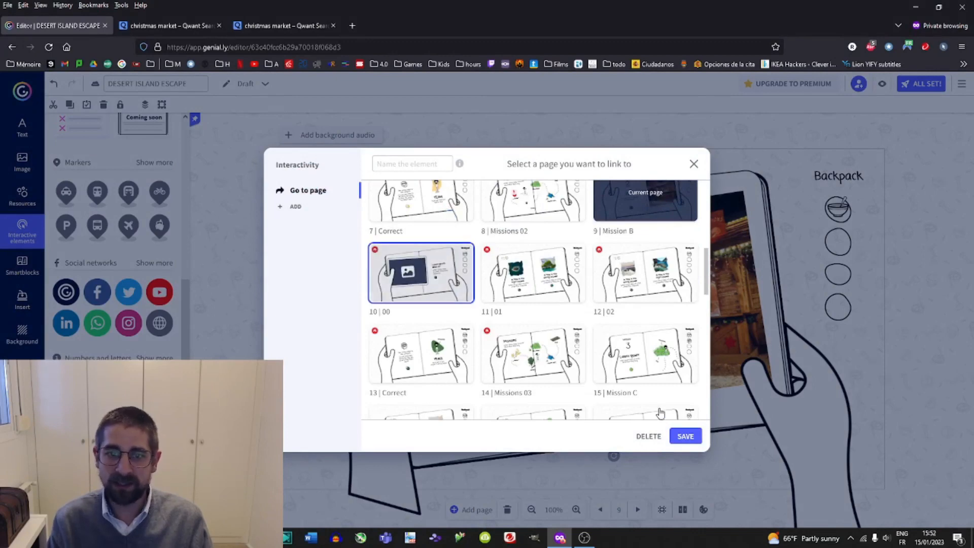
left_click(685, 436)
Shrink the interactive area and move it onto a spot inside the market picture.
left_click_drag(654, 414, 611, 375)
left_click(576, 509)
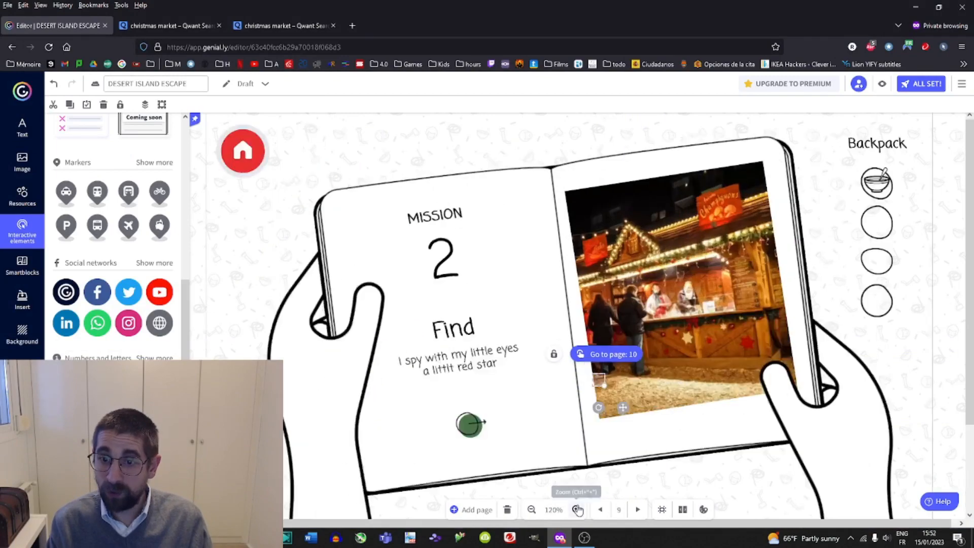
left_click(576, 509)
left_click(576, 510)
left_click(576, 509)
left_click_drag(603, 427, 721, 379)
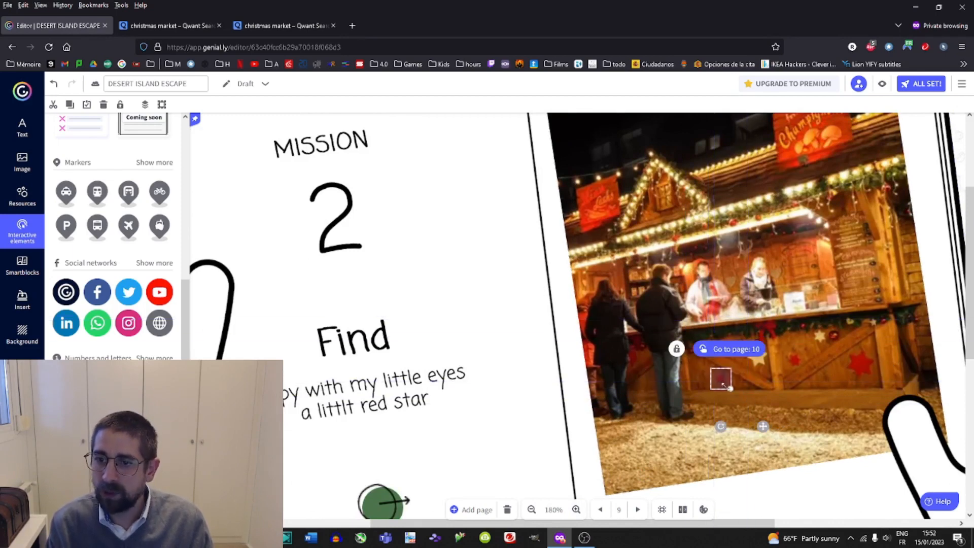
Preview the page and test the hidden link on the picture, then return to the editor.
left_click(880, 85)
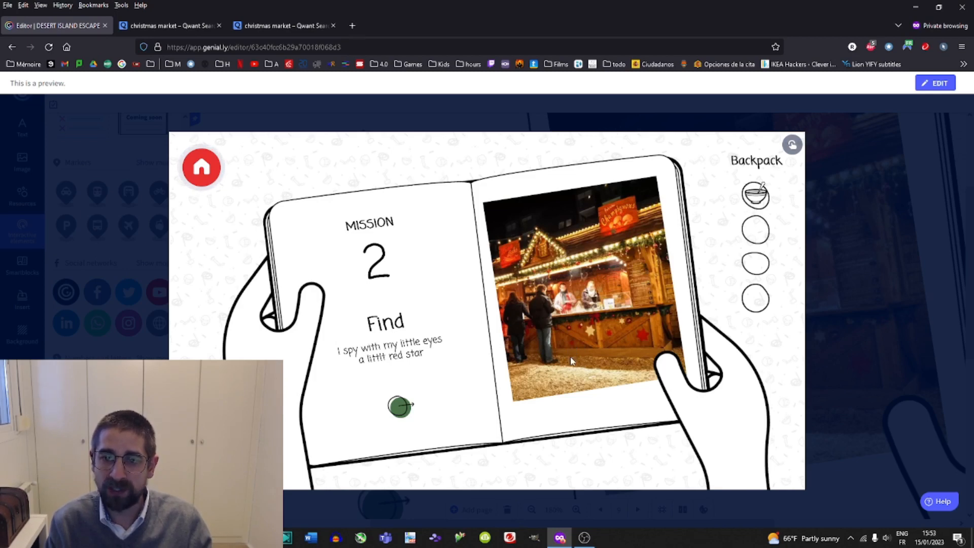
left_click(572, 350)
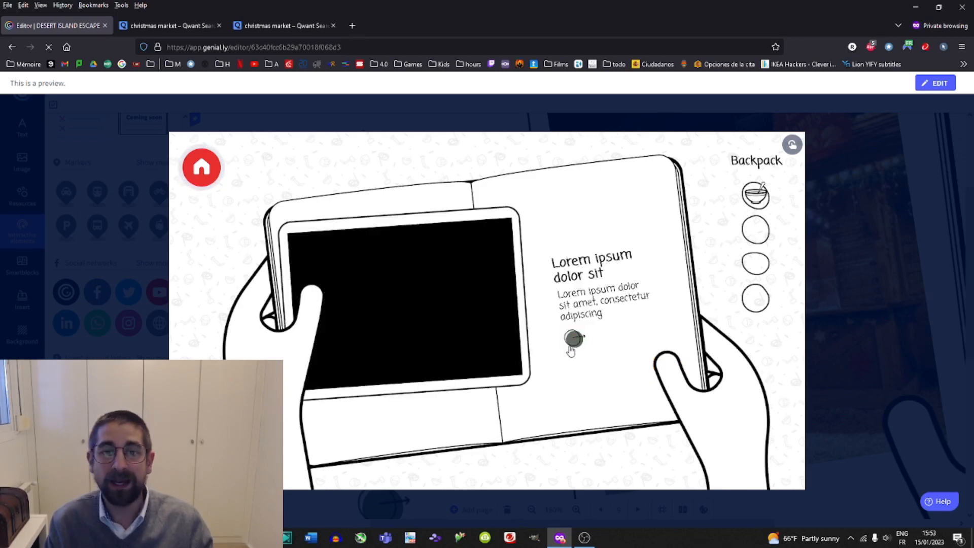
key("Escape")
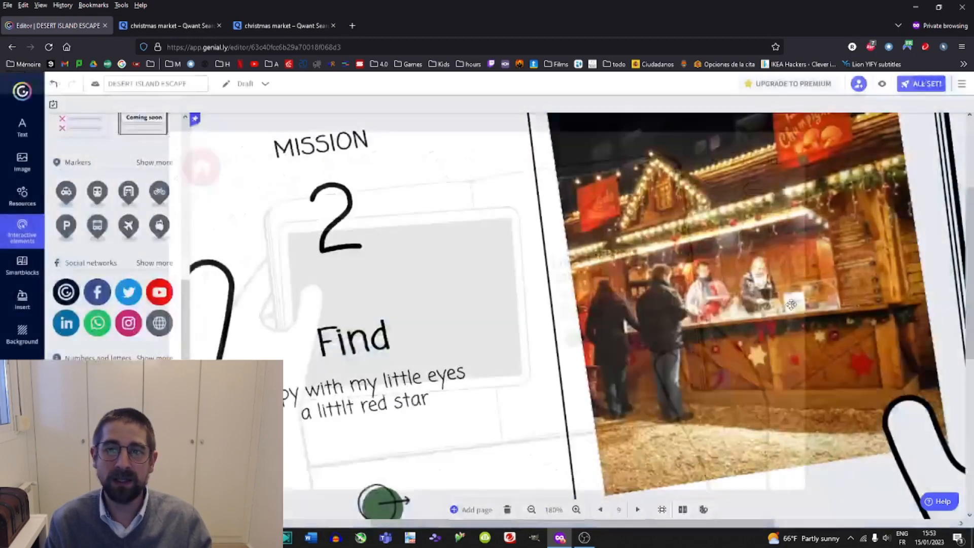
Change "red star" in the description to "red globe".
left_click(531, 509)
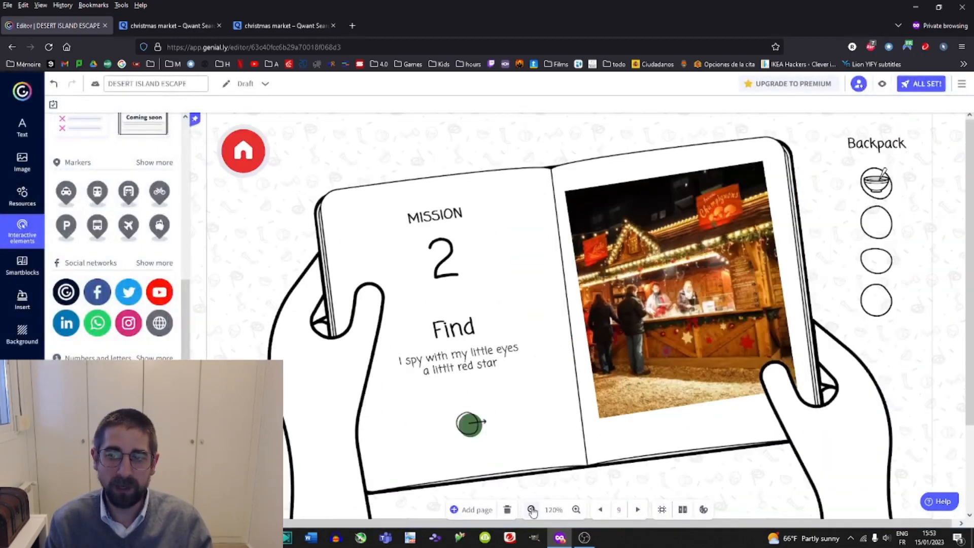
left_click(464, 365)
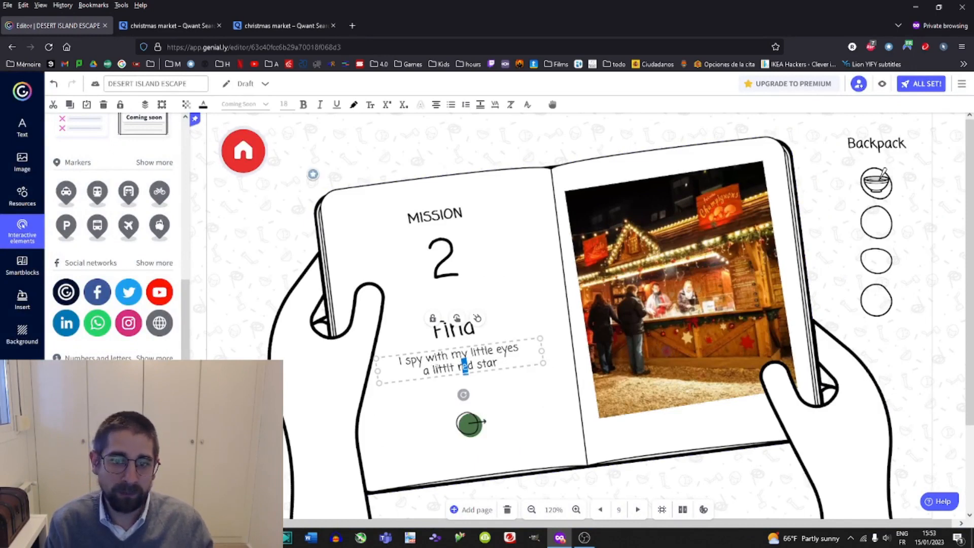
left_click_drag(433, 370, 462, 374)
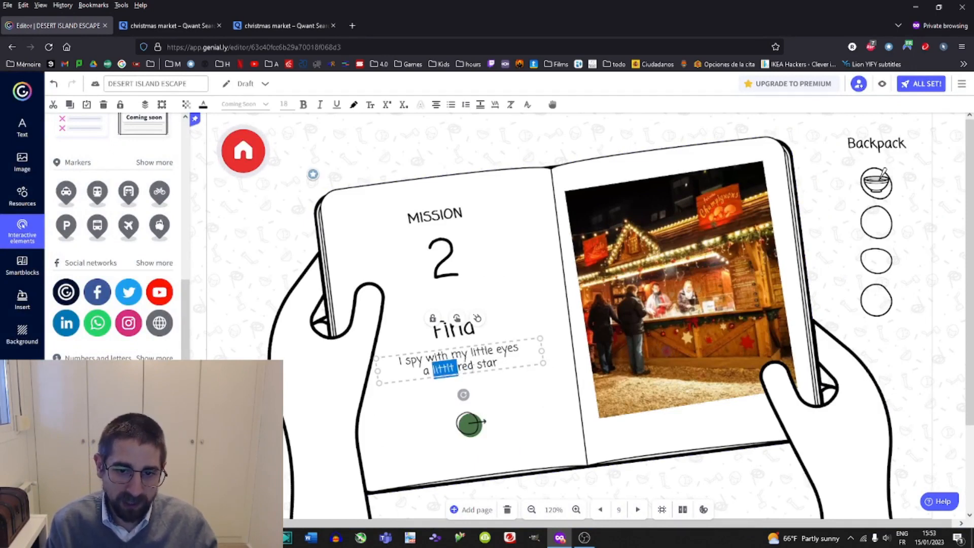
double_click(486, 363)
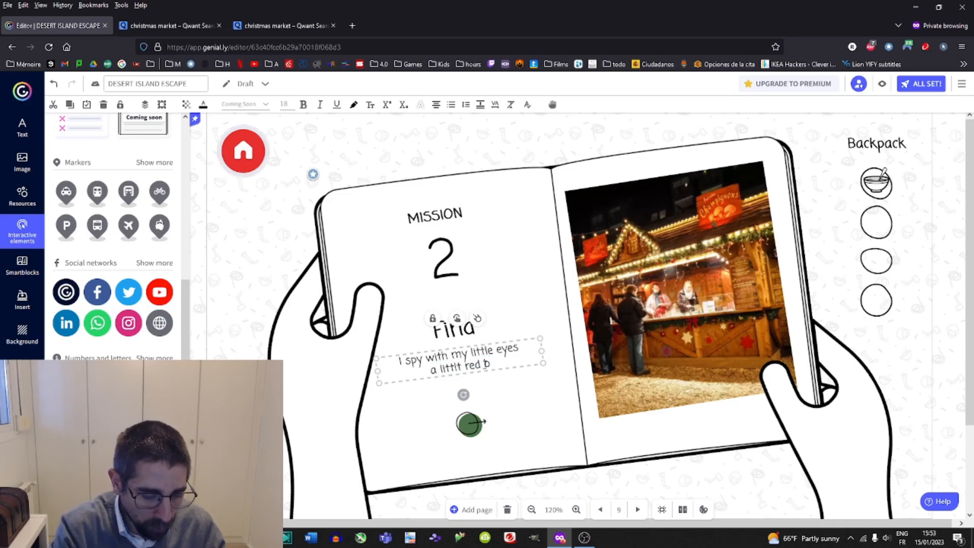
key("BackSpace")
type("globe")
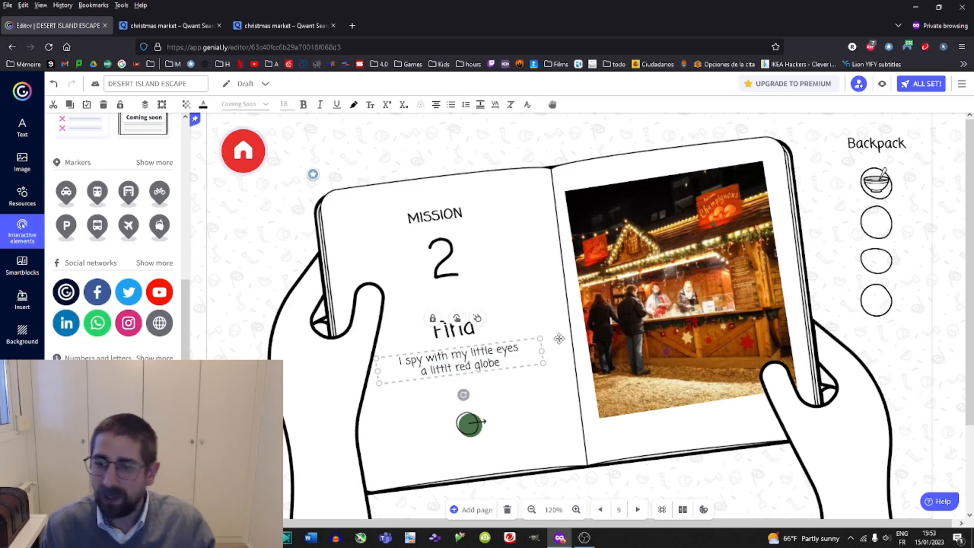
Move and resize the interactive area onto the red globe near the top of the market picture.
left_click(666, 332)
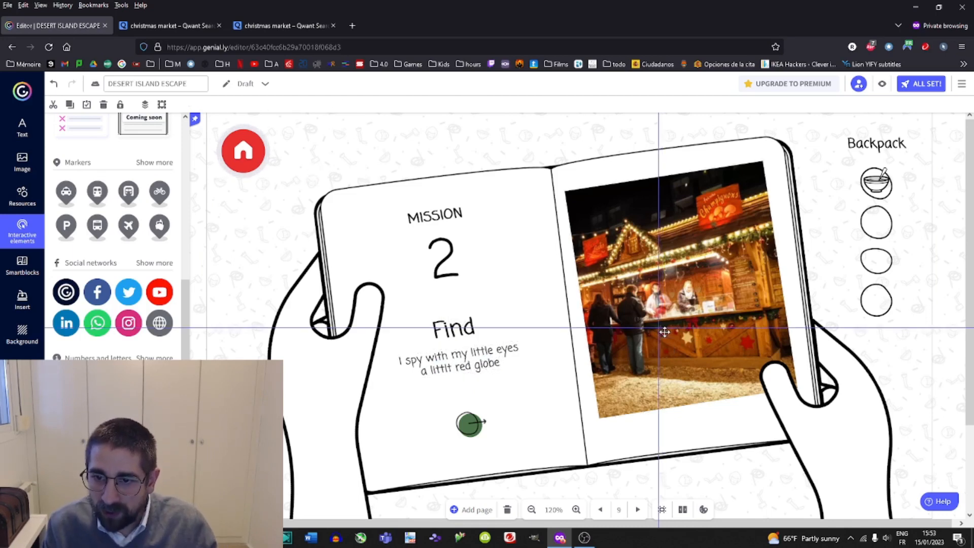
left_click_drag(665, 331, 665, 333)
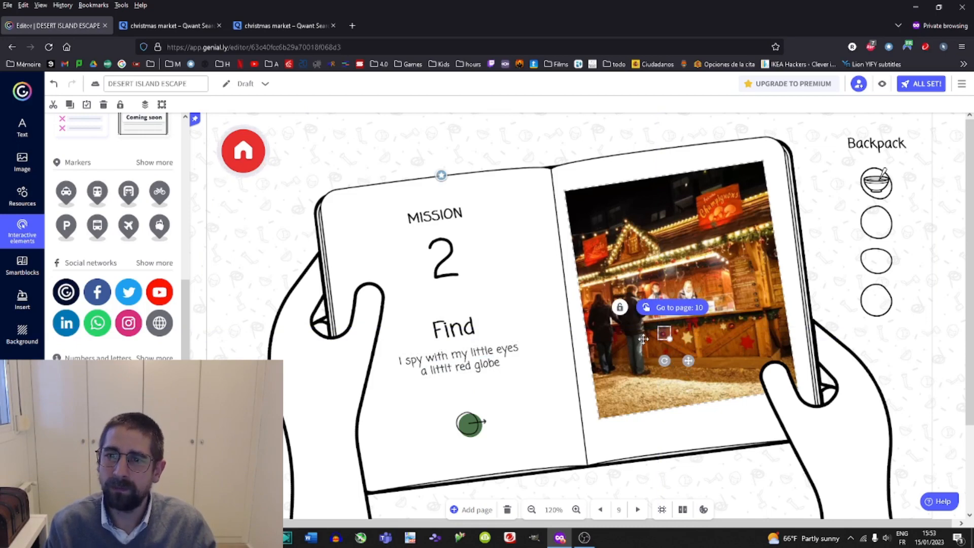
left_click_drag(673, 314, 715, 217)
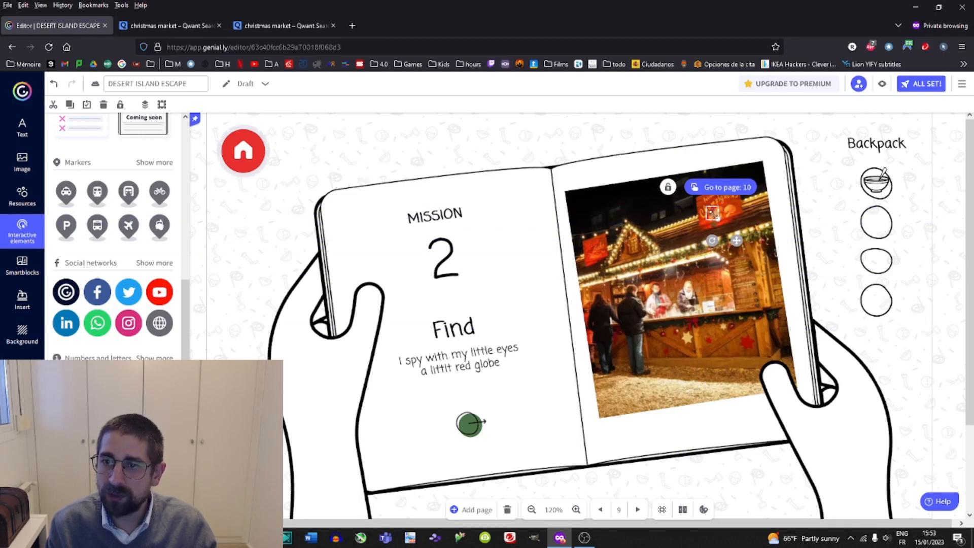
left_click_drag(717, 217, 806, 229)
left_click_drag(756, 207, 756, 232)
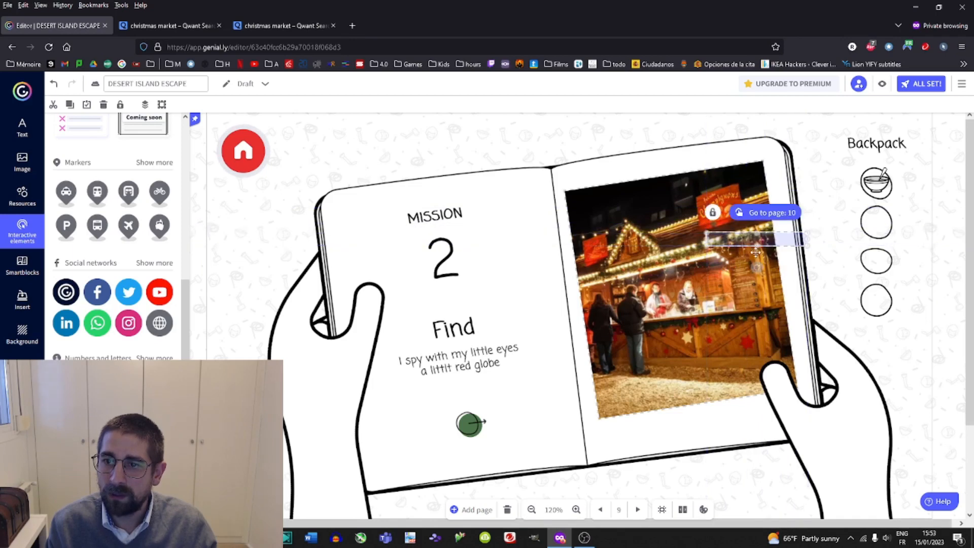
left_click_drag(756, 267, 742, 207)
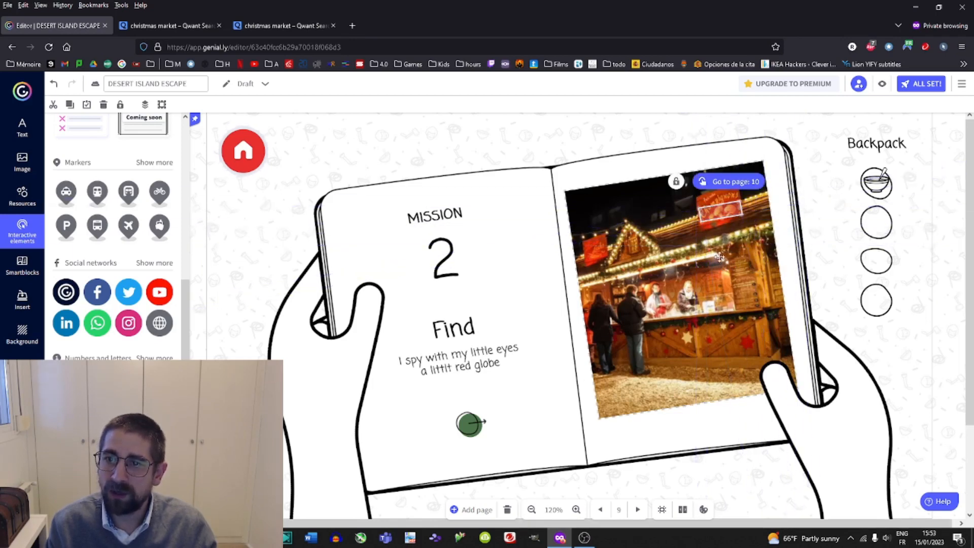
Open page 10 (00) and delete the video on its left page.
left_click(23, 367)
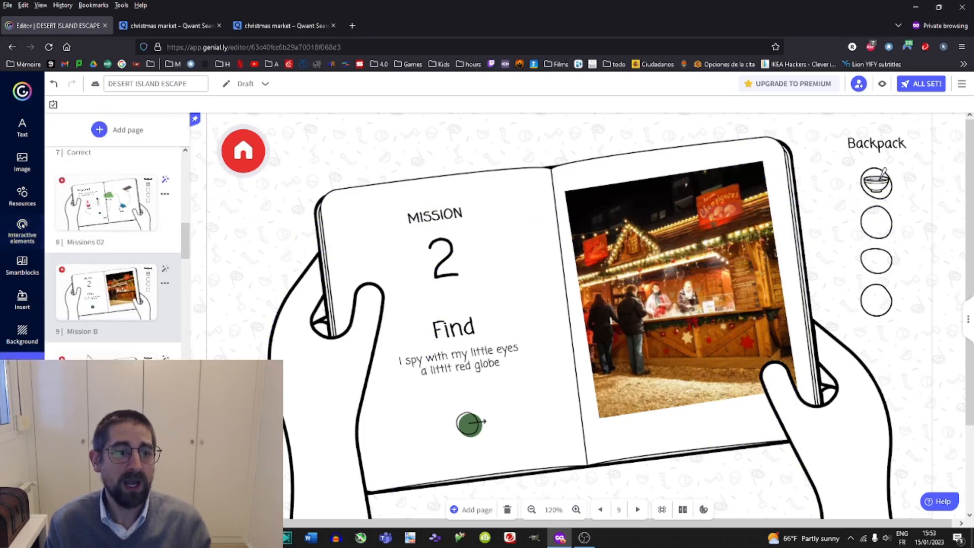
scroll(102, 304, "down", 2)
left_click(107, 274)
left_click(506, 341)
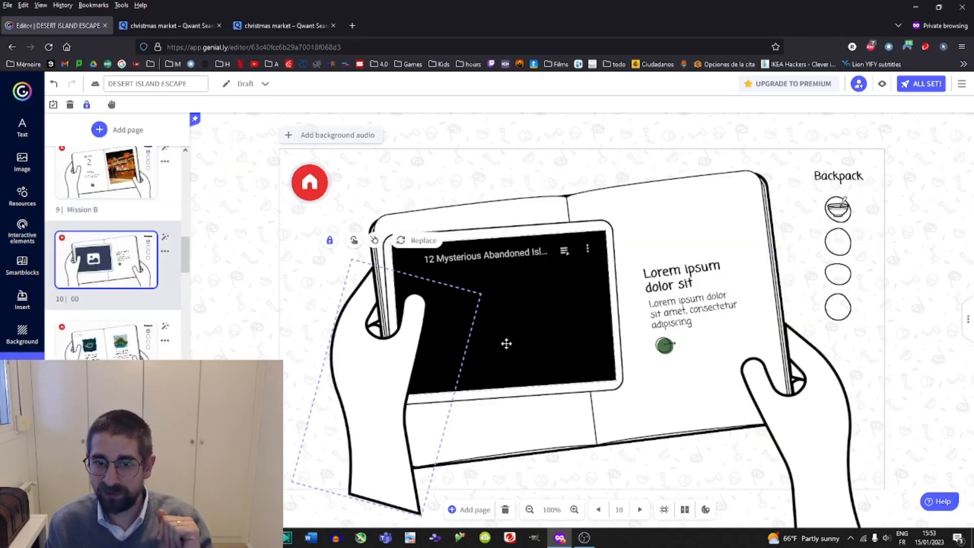
key("Delete")
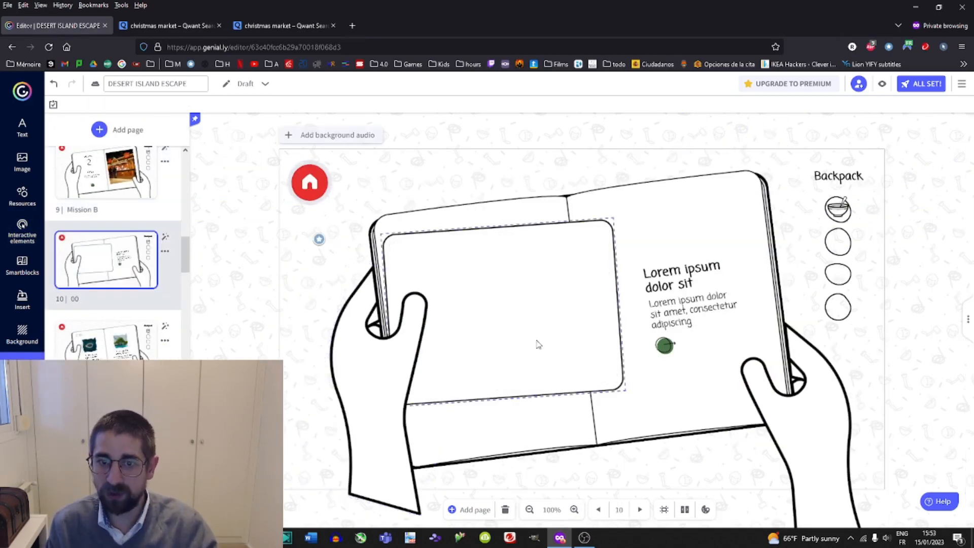
Open YouTube in a new browser tab and open a video from the home page.
left_click(354, 25)
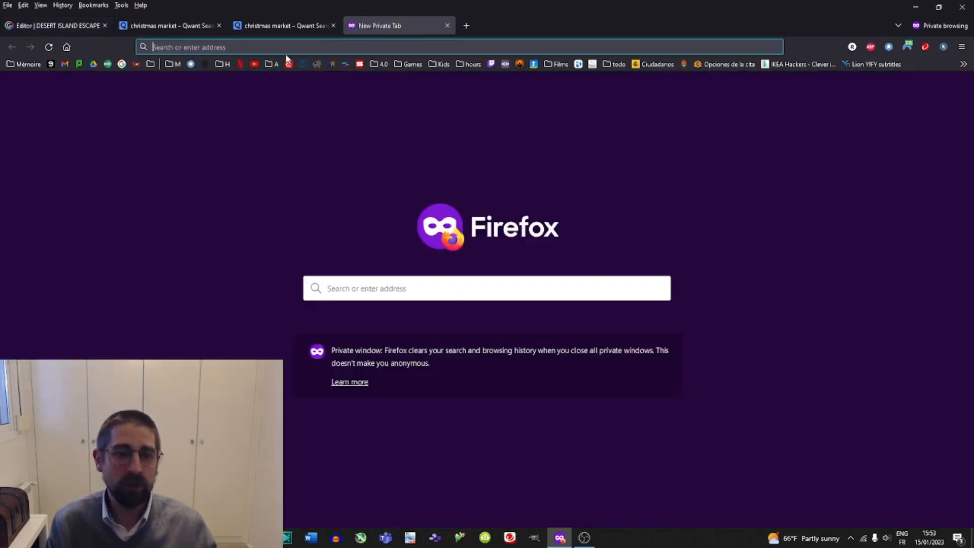
type("youtube.com")
key("Return")
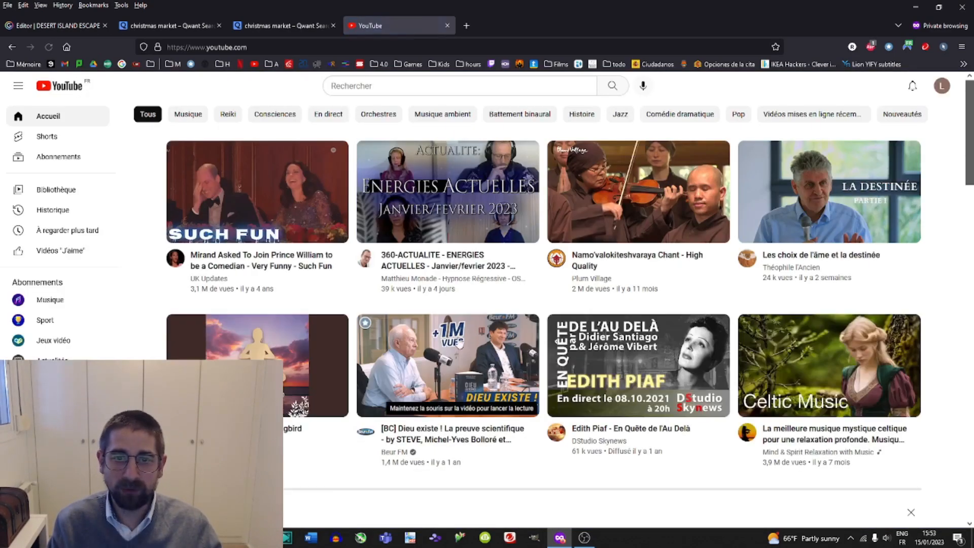
left_click(251, 219)
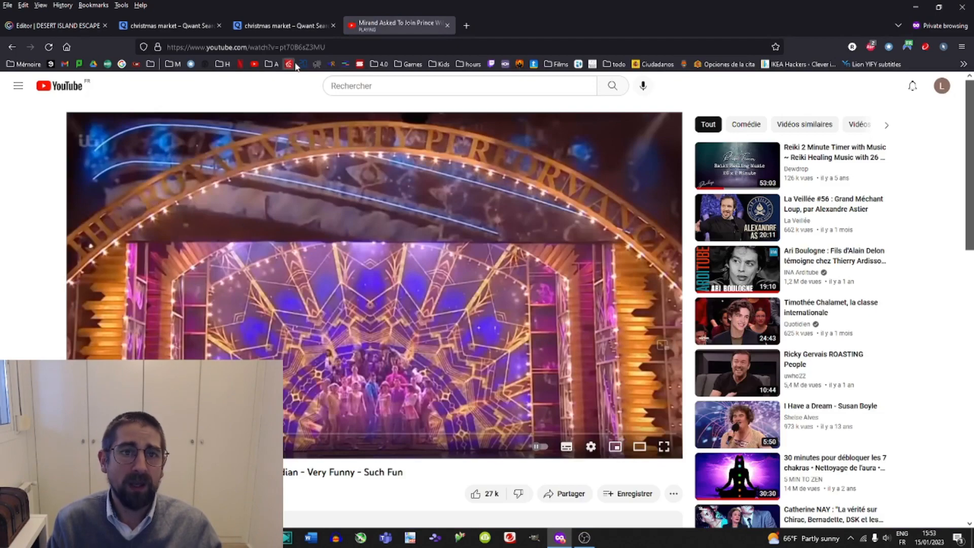
Copy the YouTube video's link and insert it as a video on page 10 of the escape game.
left_click(287, 47)
right_click(290, 47)
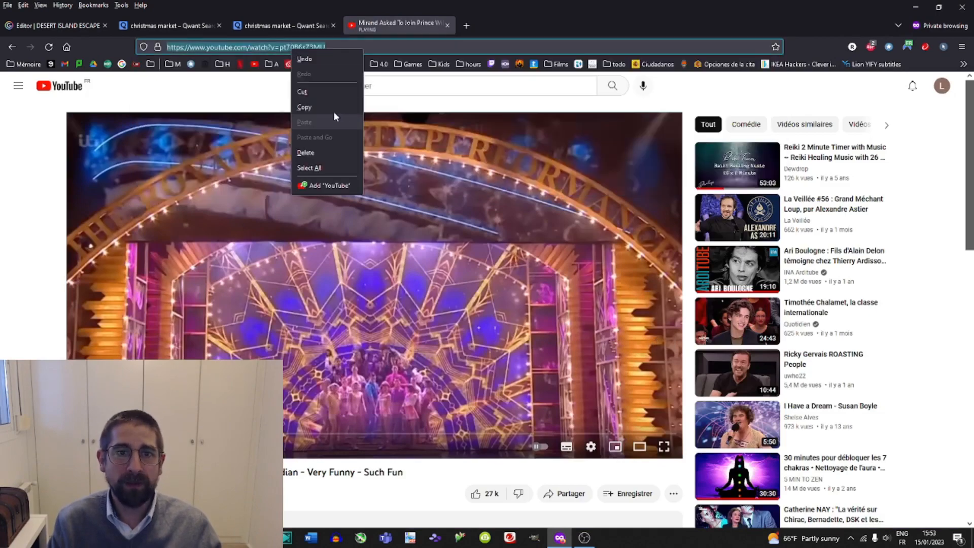
left_click(330, 108)
left_click(69, 26)
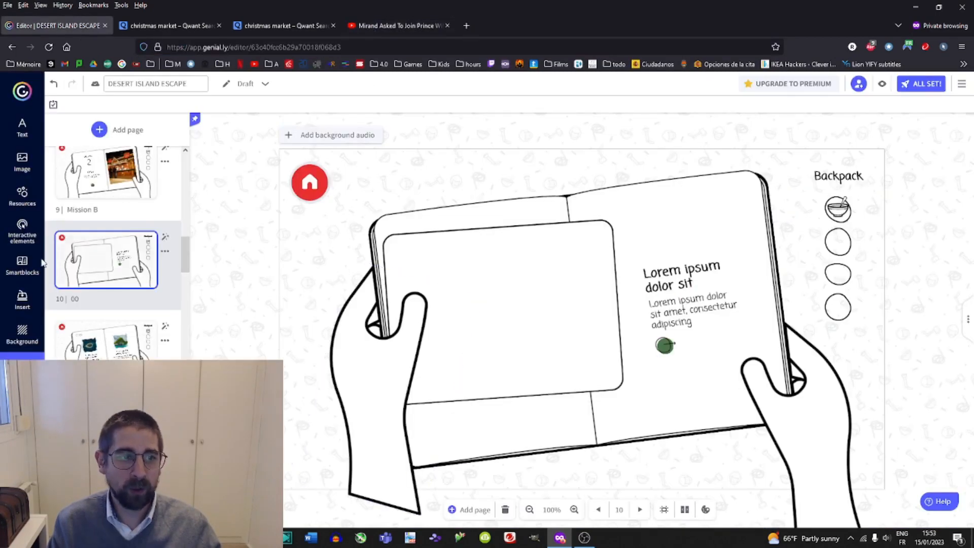
left_click(22, 299)
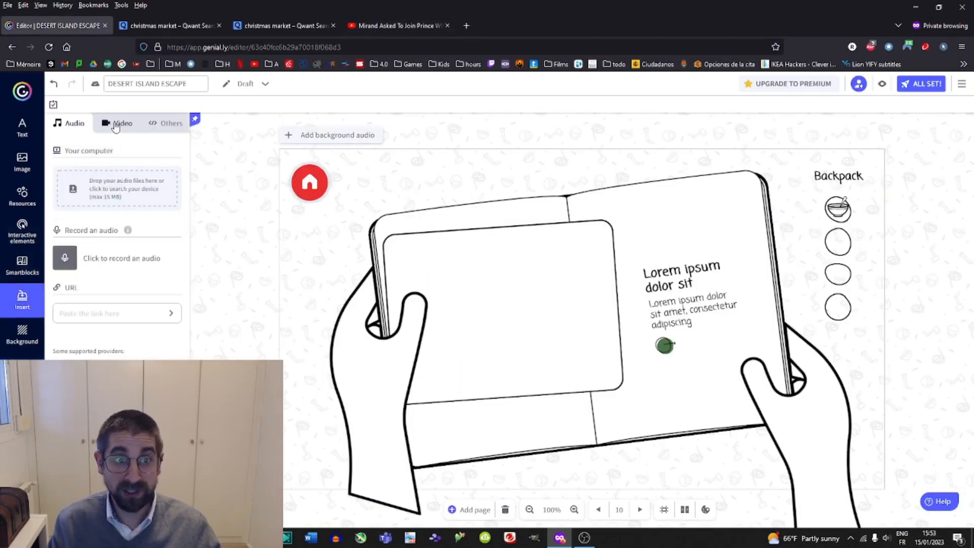
left_click(119, 123)
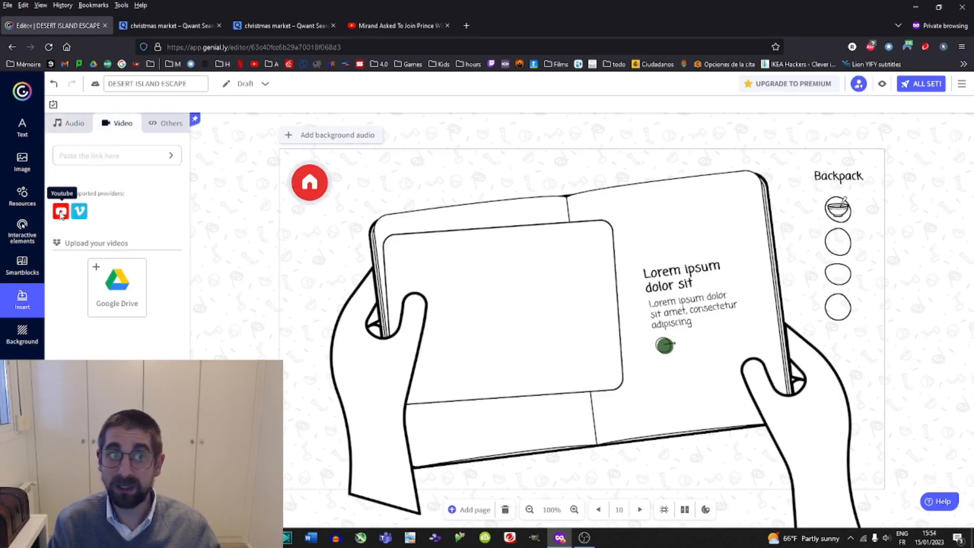
left_click(85, 156)
key("ctrl+v")
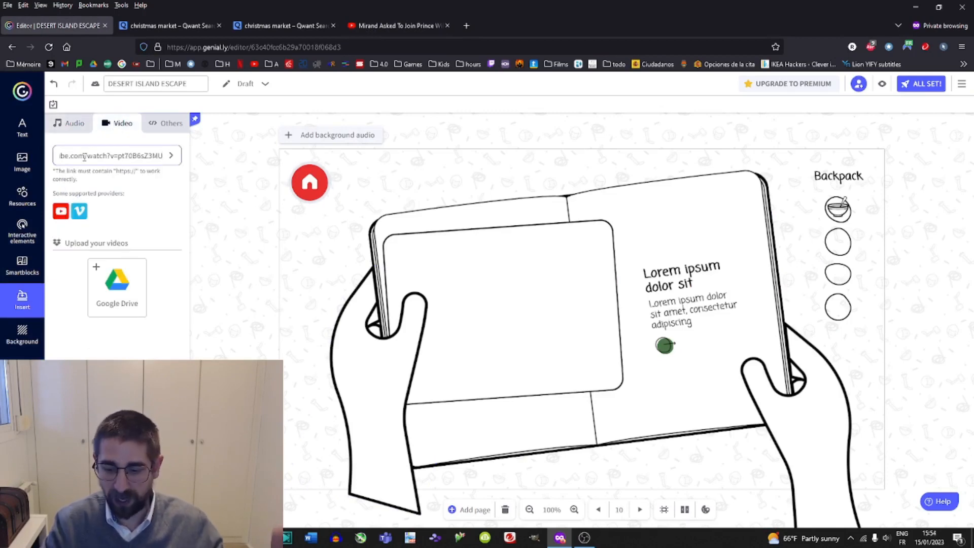
key("Return")
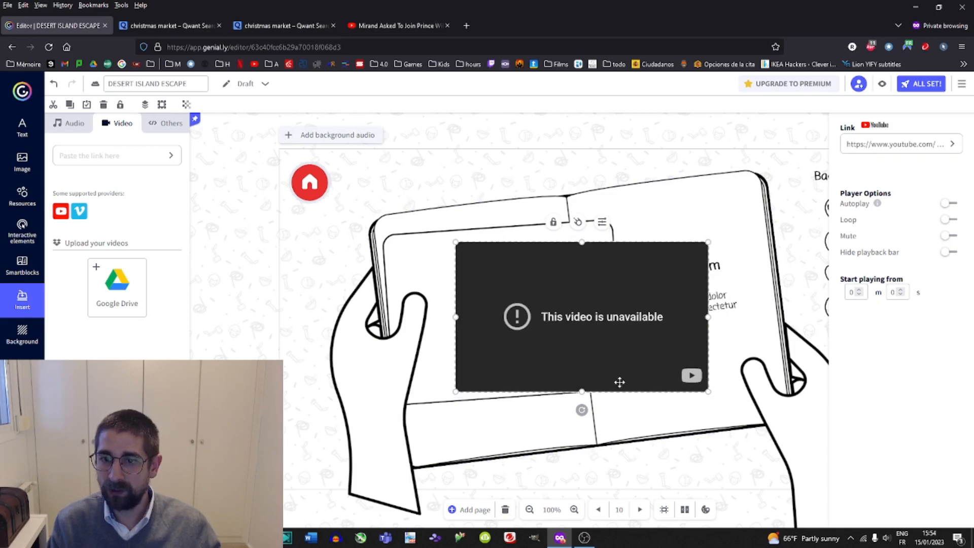
Rotate, move and resize the video so it fits the tablet screen on the left page.
left_click_drag(582, 411, 589, 409)
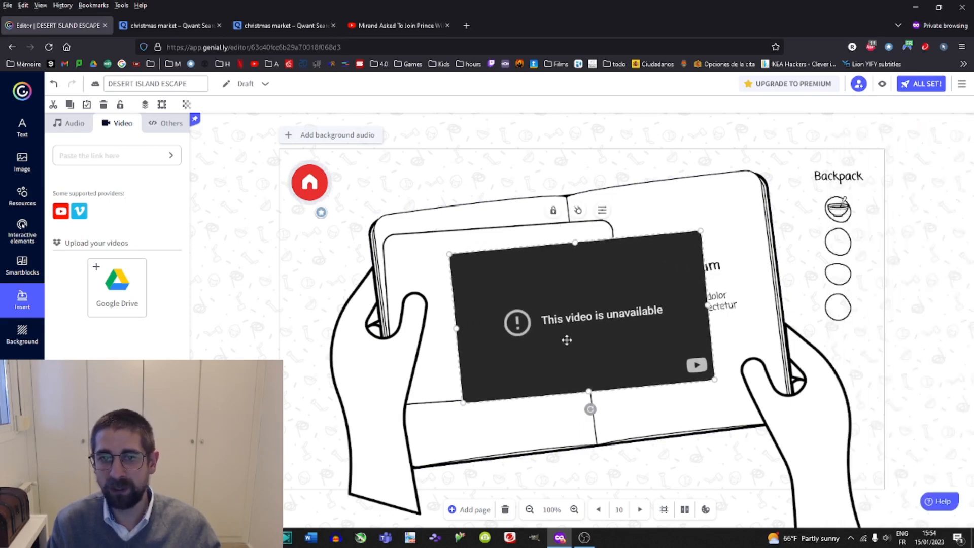
left_click_drag(565, 339, 510, 327)
left_click_drag(659, 293, 604, 300)
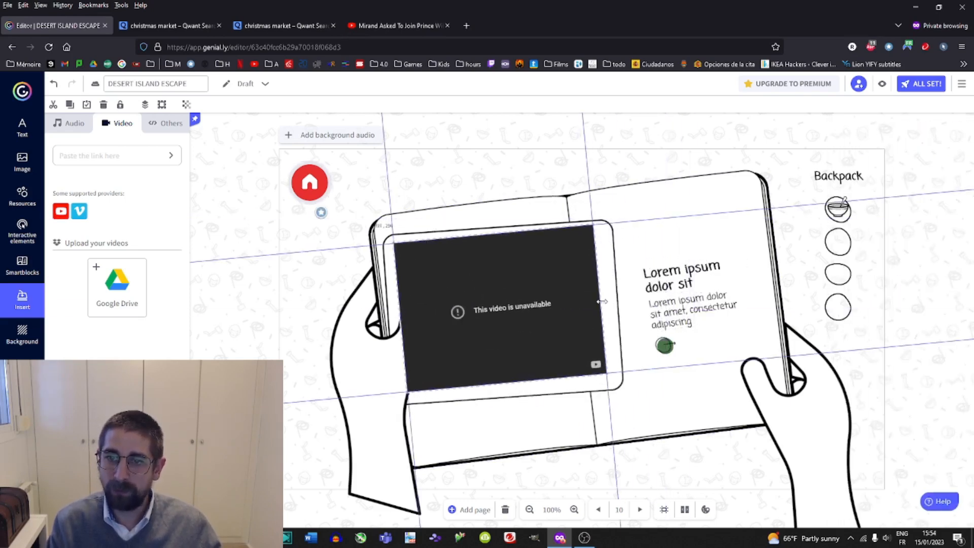
Preview page 10 to check the inserted video, then return to the editor.
left_click(883, 85)
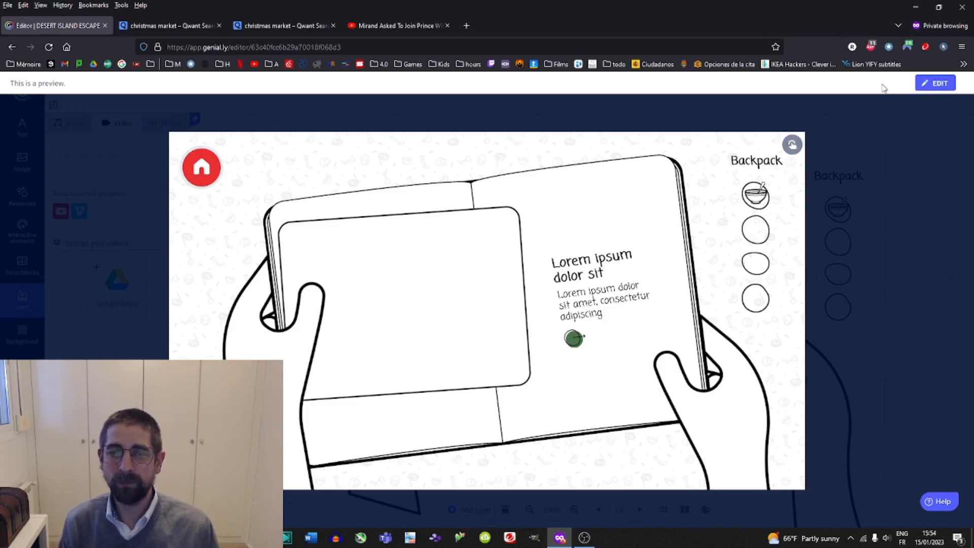
right_click(881, 85)
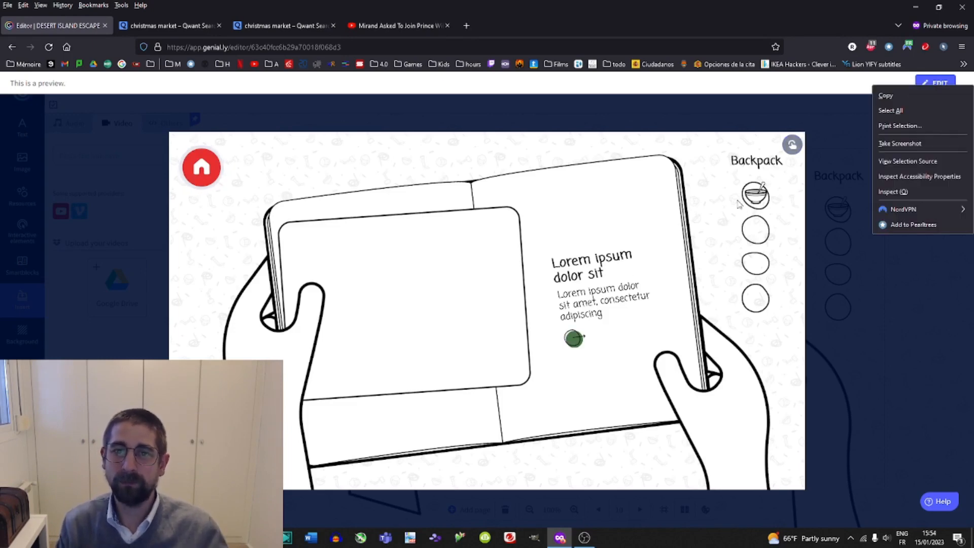
left_click(386, 321)
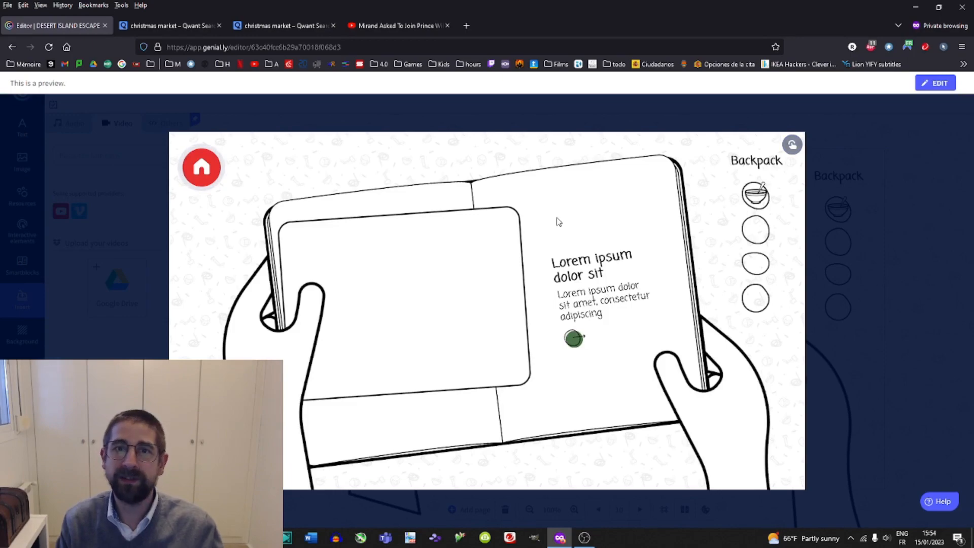
key("Escape")
left_click(492, 307)
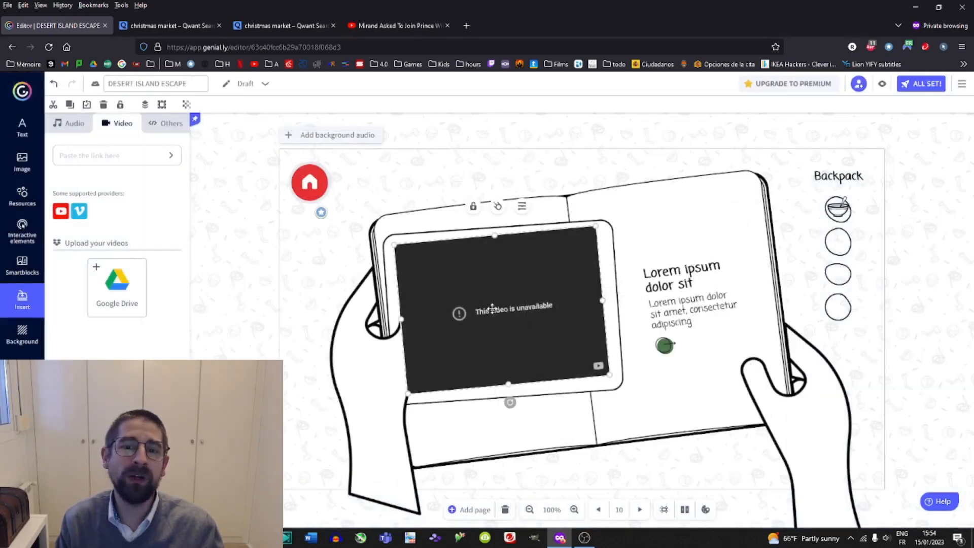
left_click(75, 124)
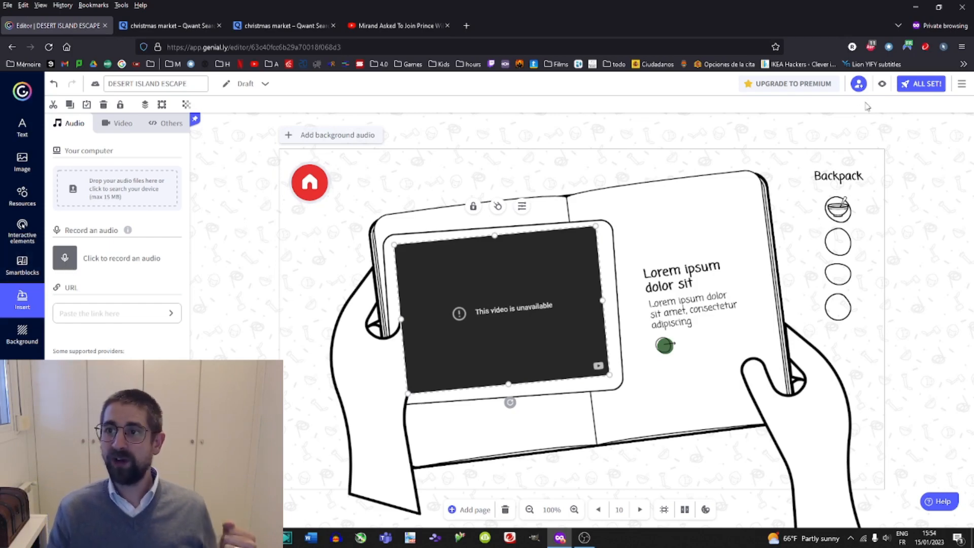
Open the page list, select a page and preview the game from the title page.
left_click(22, 335)
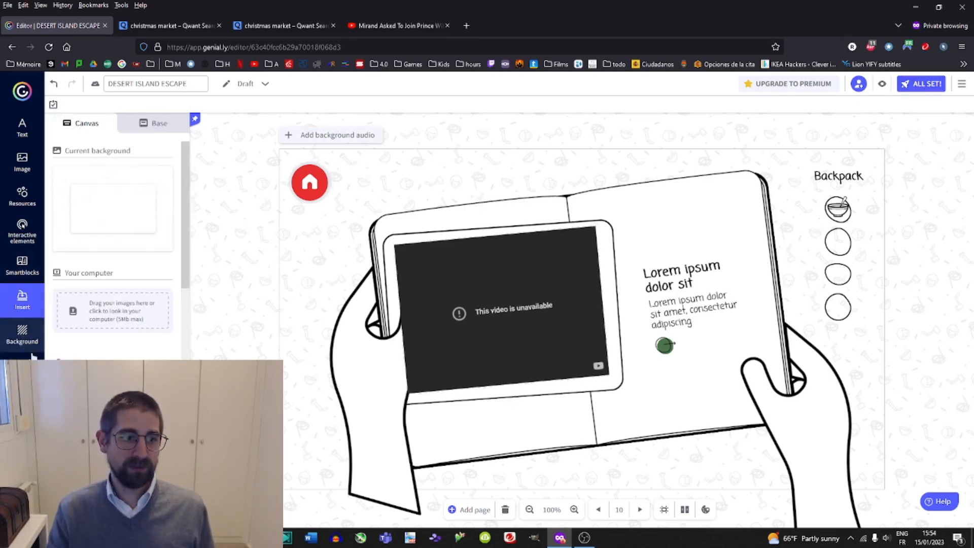
left_click(22, 334)
scroll(117, 253, "down", 15)
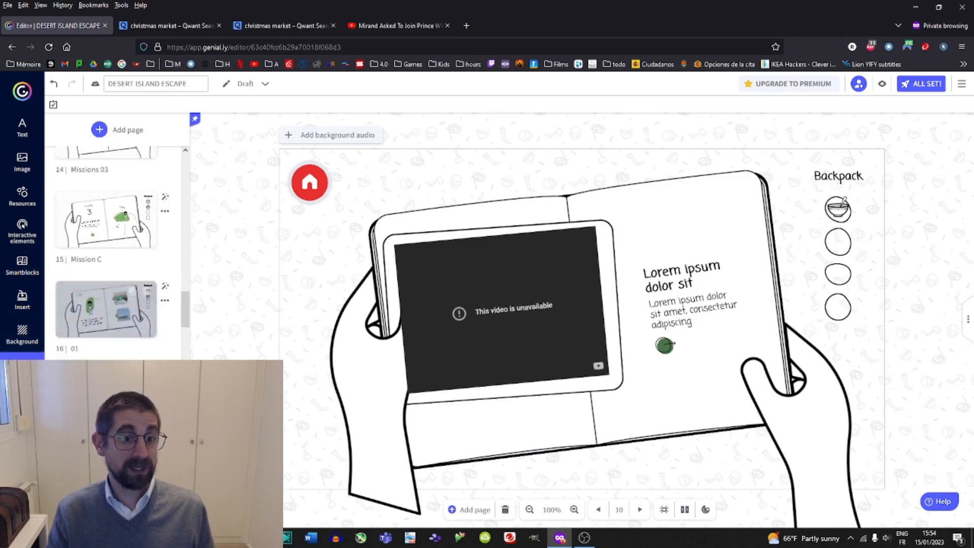
scroll(159, 220, "up", 20)
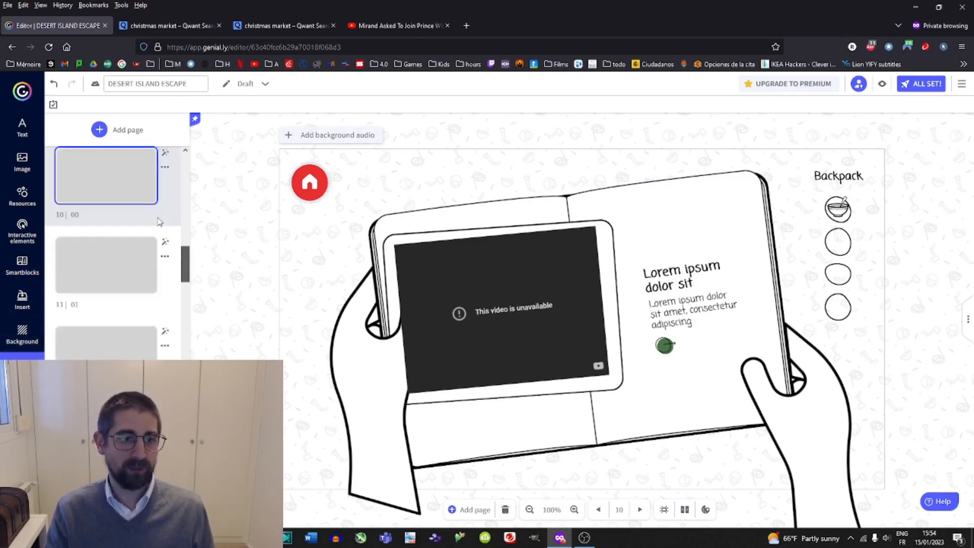
left_click(119, 182)
left_click(883, 83)
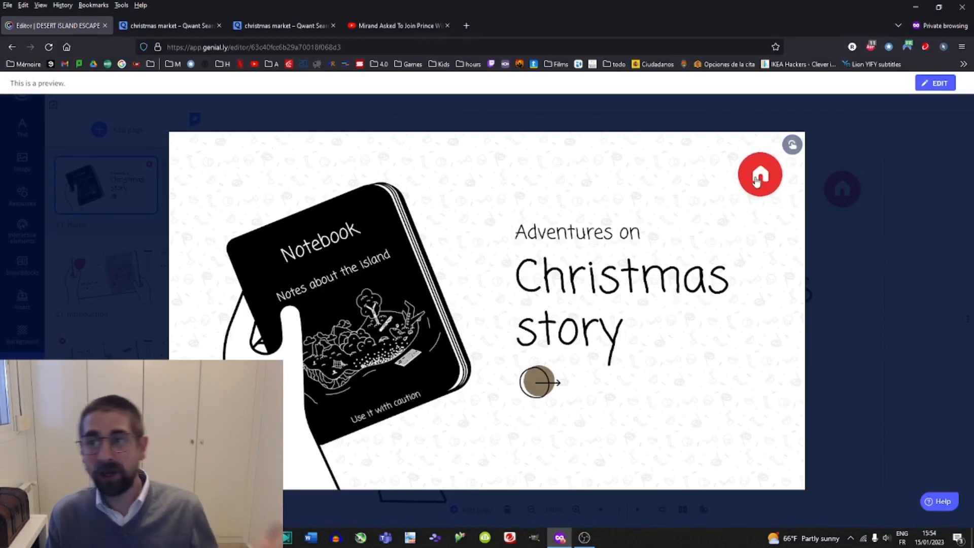
Play through the preview from the missions map to the Mission A quiz and choose an answer.
left_click(757, 181)
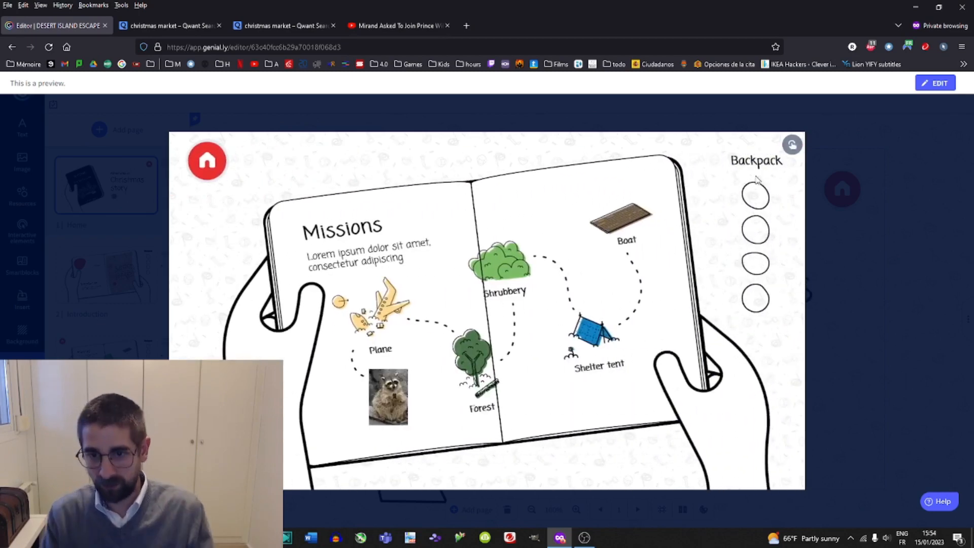
left_click(381, 405)
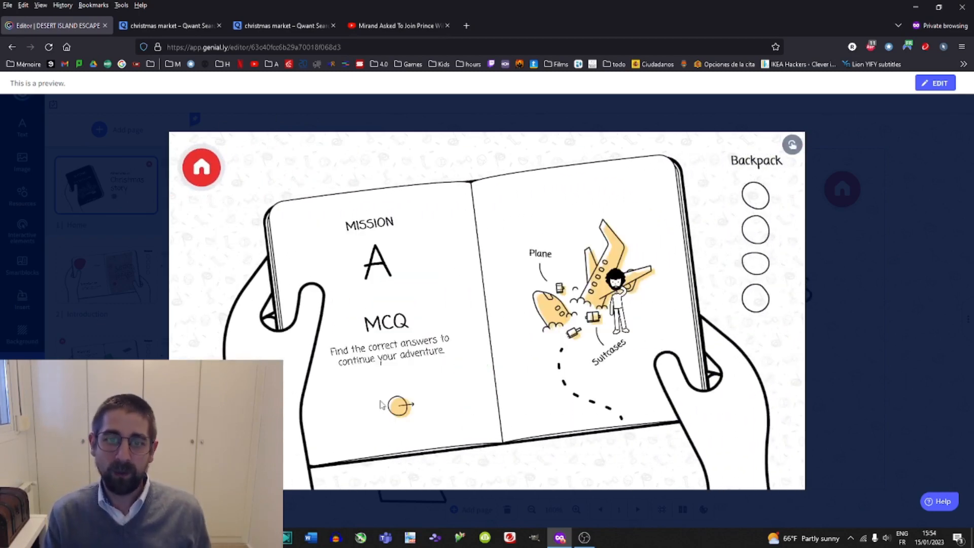
left_click(202, 168)
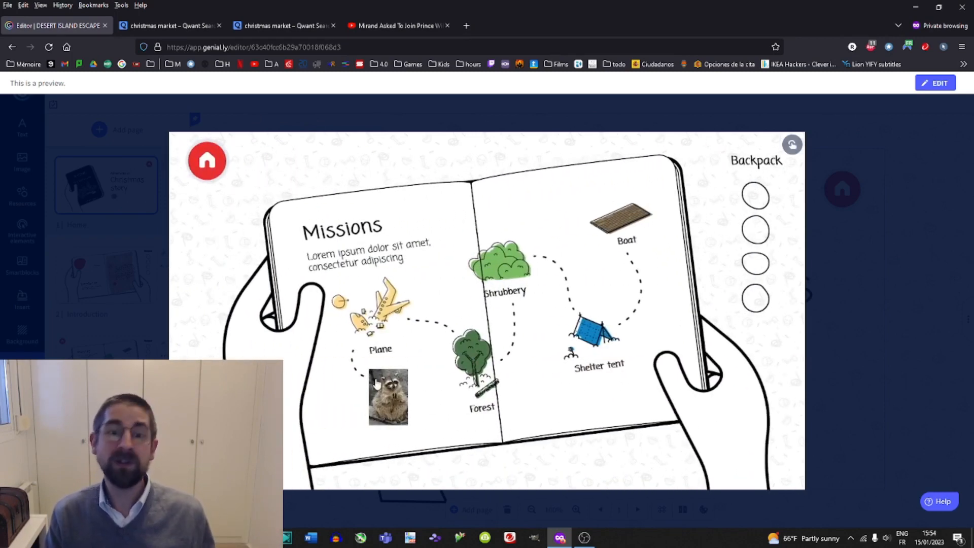
left_click(376, 385)
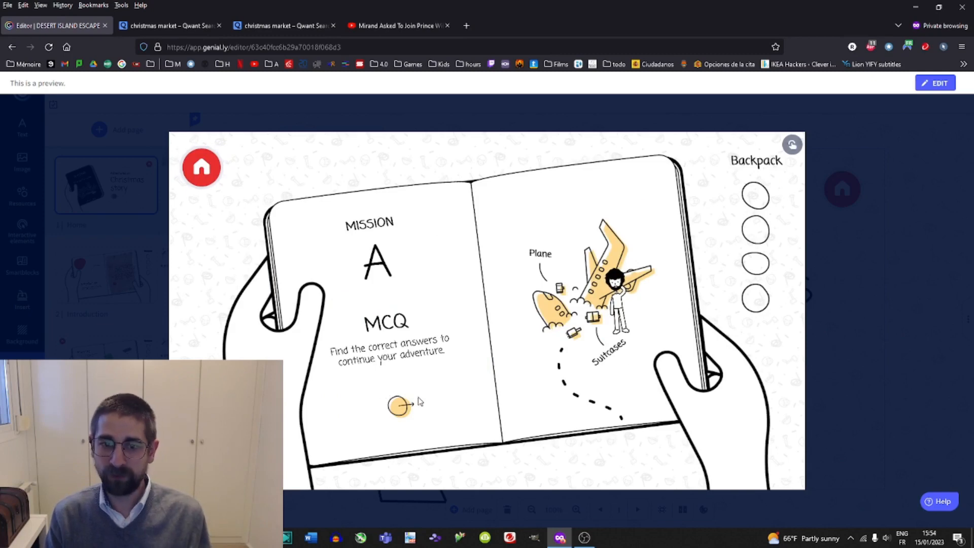
left_click(400, 405)
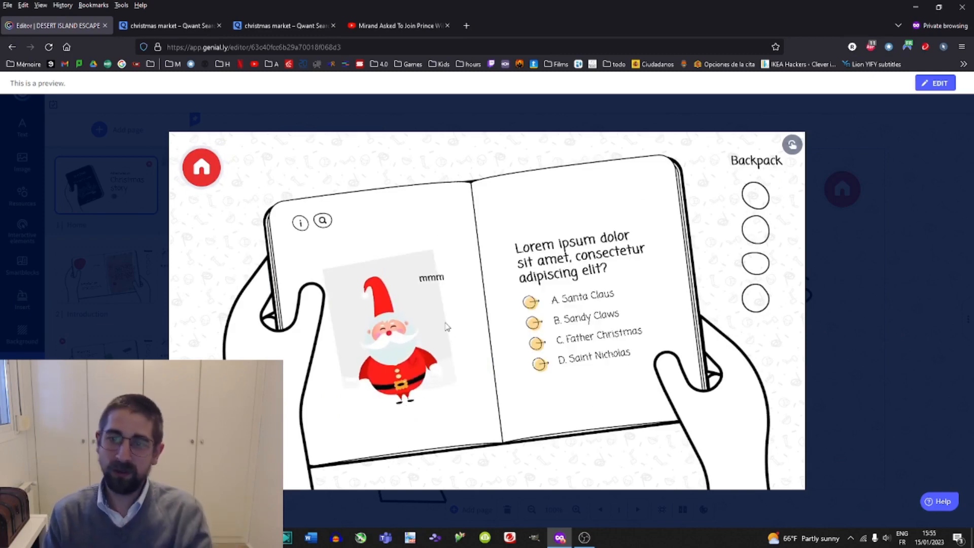
left_click(576, 322)
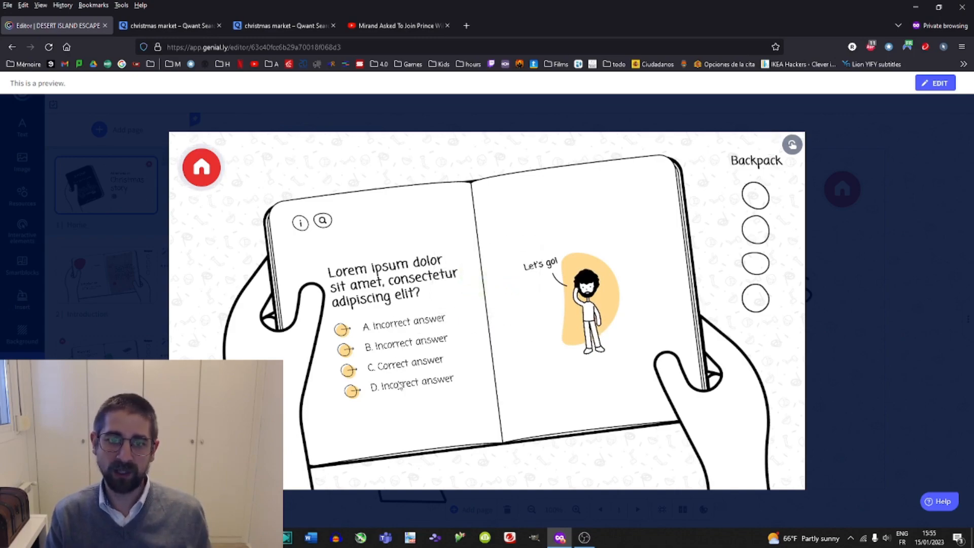
Leave the preview and browse the Background, Insert, Interactive elements, Resources, Image and Text panels.
left_click(872, 249)
scroll(94, 282, "down", 5)
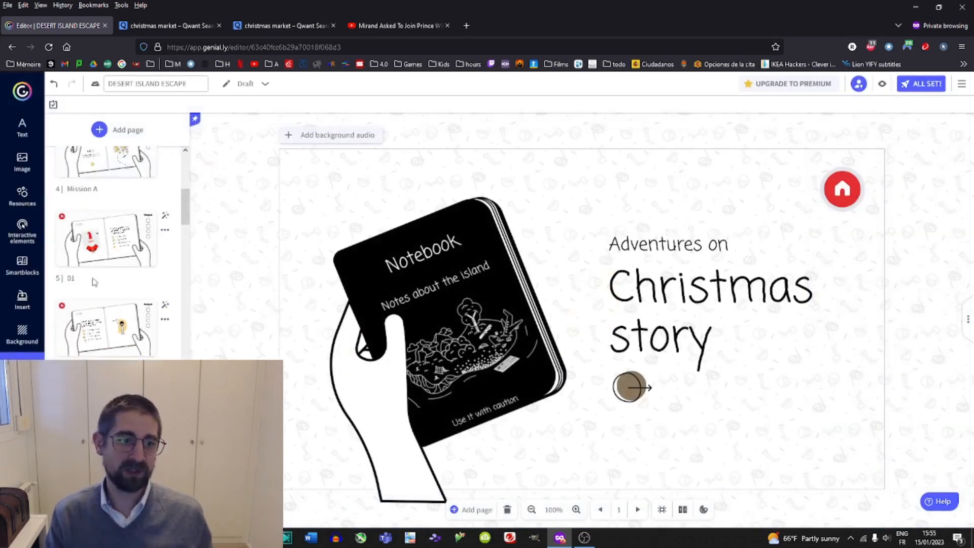
scroll(125, 287, "down", 5)
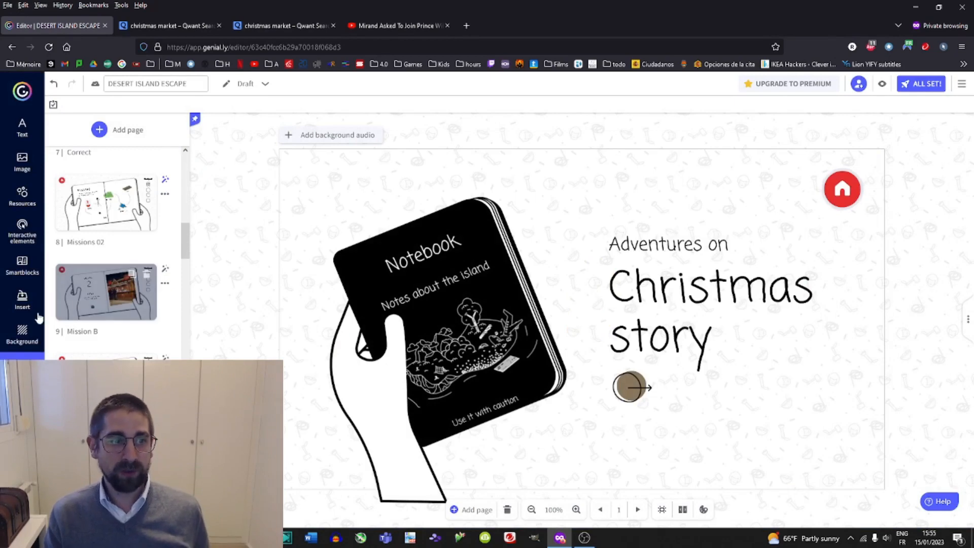
left_click(23, 335)
left_click(11, 294)
left_click(23, 231)
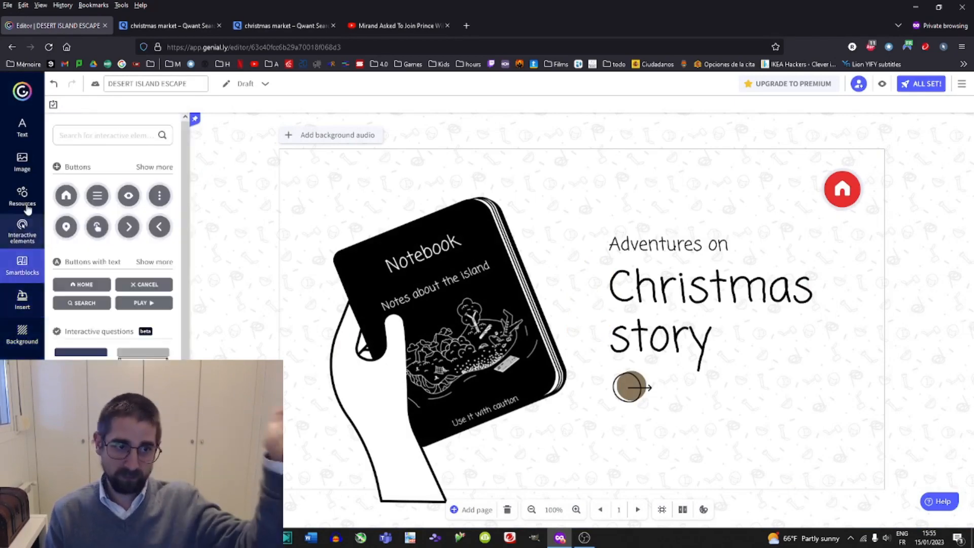
scroll(113, 269, "down", 5)
scroll(113, 269, "up", 5)
scroll(112, 270, "down", 15)
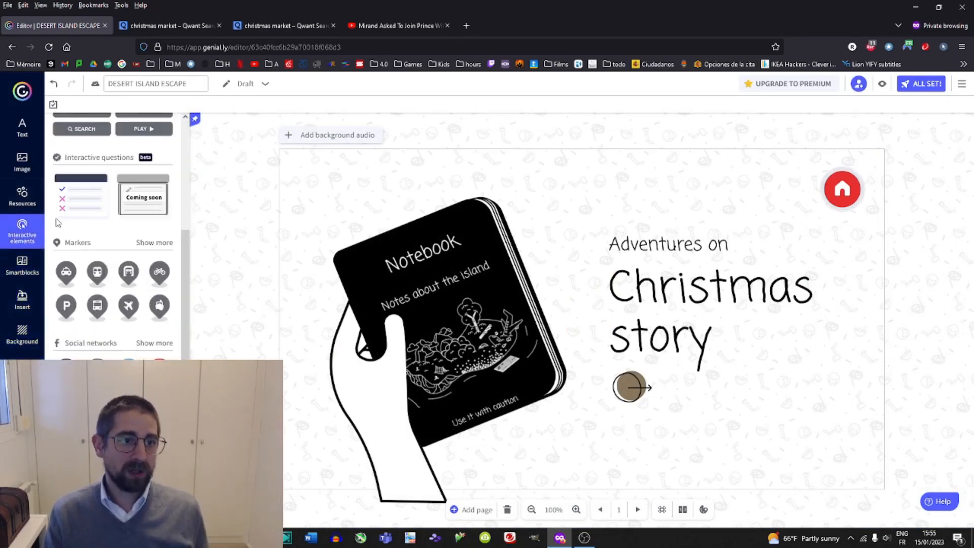
scroll(112, 259, "up", 5)
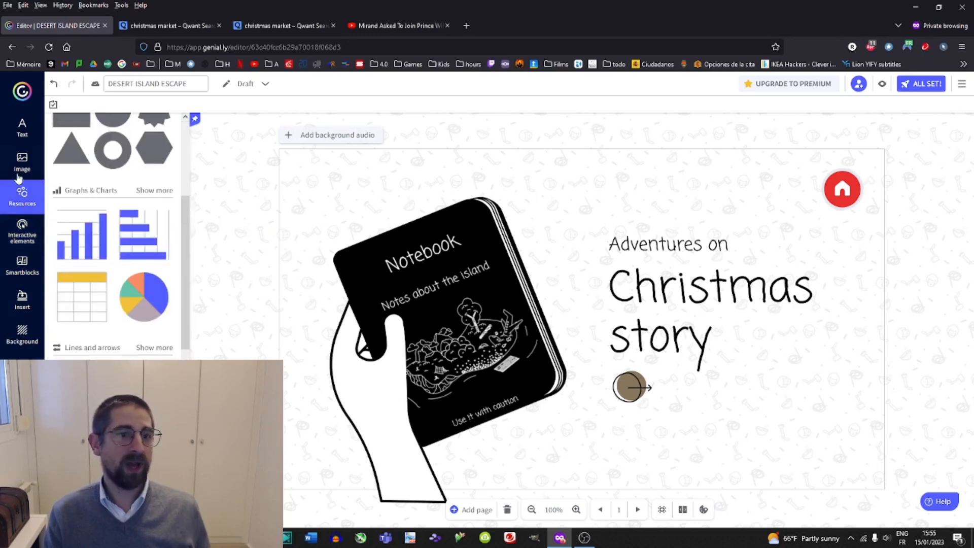
left_click(22, 163)
scroll(107, 232, "down", 3)
scroll(108, 232, "up", 3)
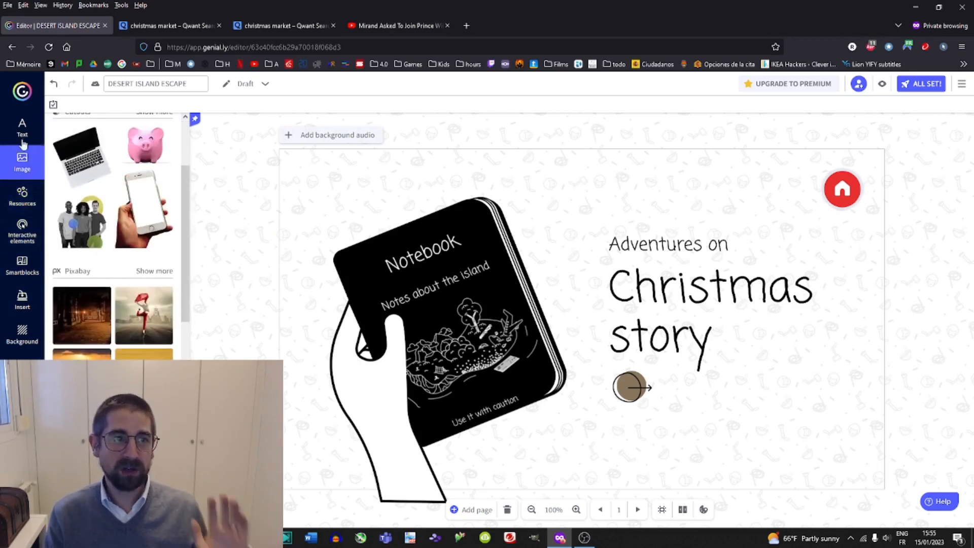
left_click(22, 126)
scroll(81, 305, "down", 5)
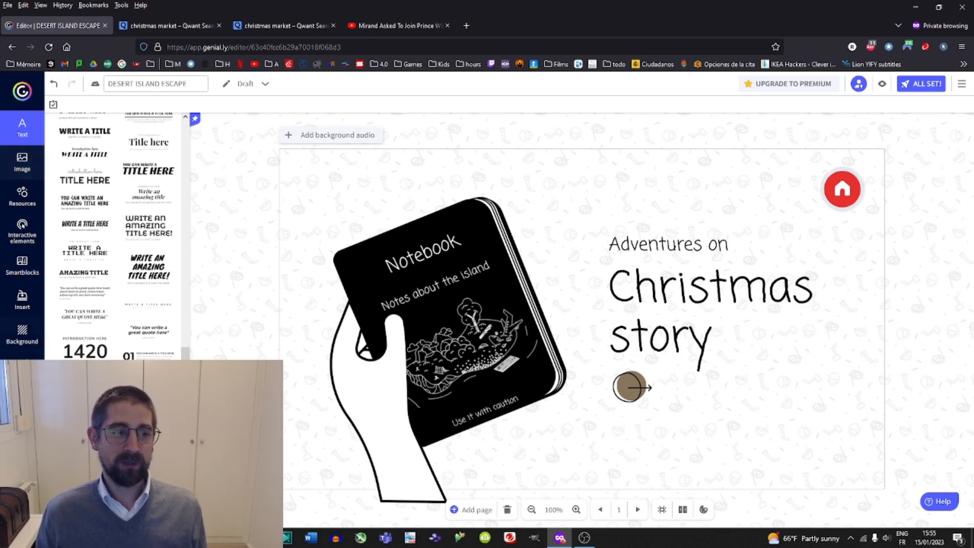
Open the page list and scroll down to page 20, Mission D.
left_click(23, 370)
scroll(153, 289, "down", 5)
scroll(153, 289, "down", 8)
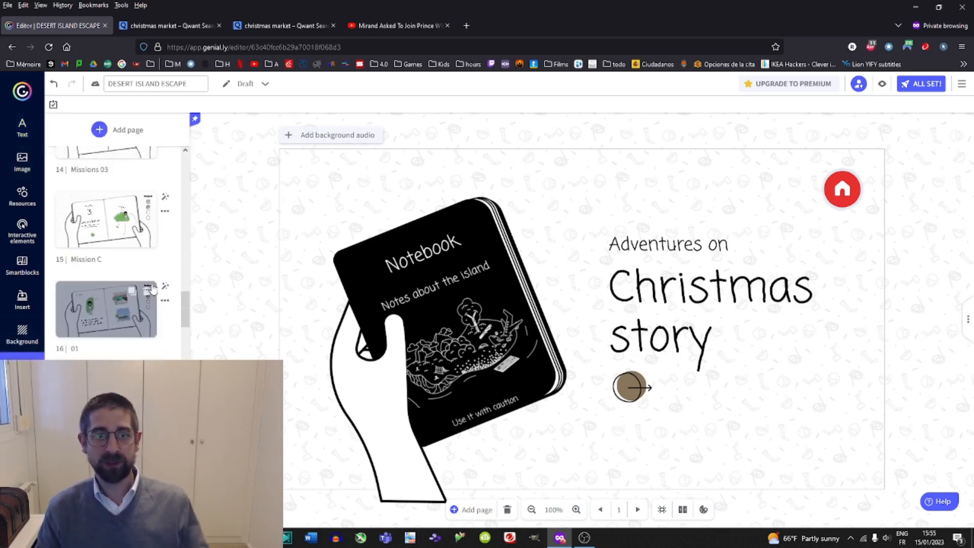
mouse_move(148, 288)
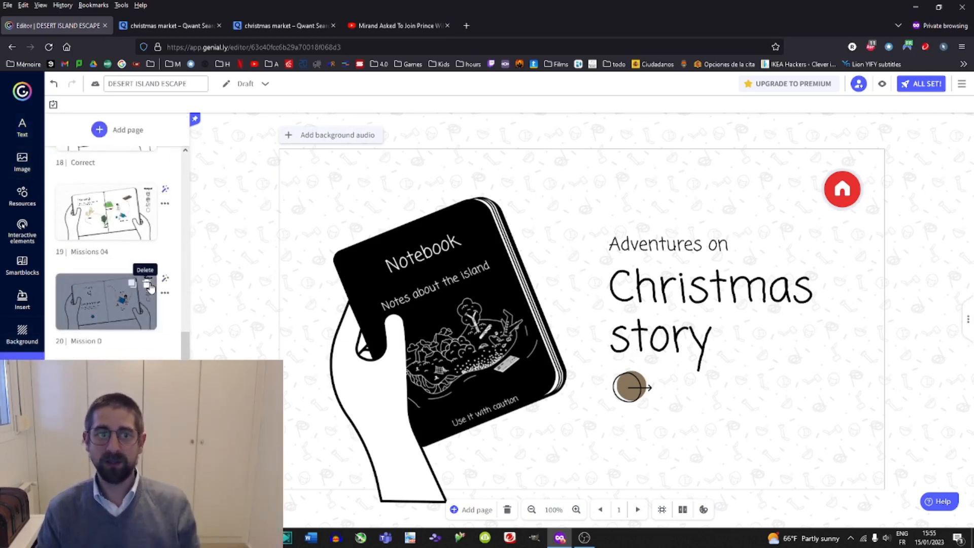